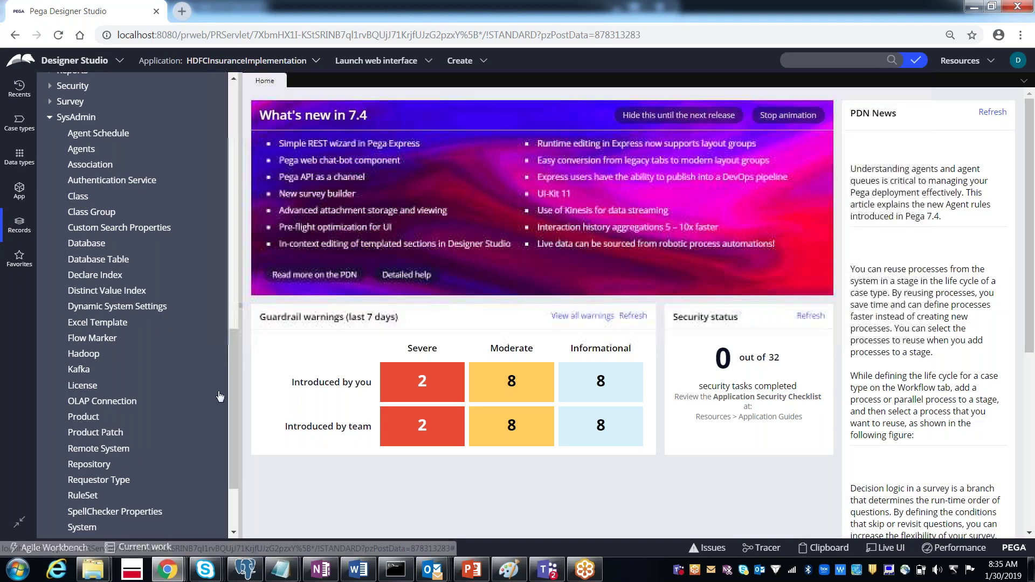
drag(231, 397, 220, 260)
scroll(220, 260, up, 5)
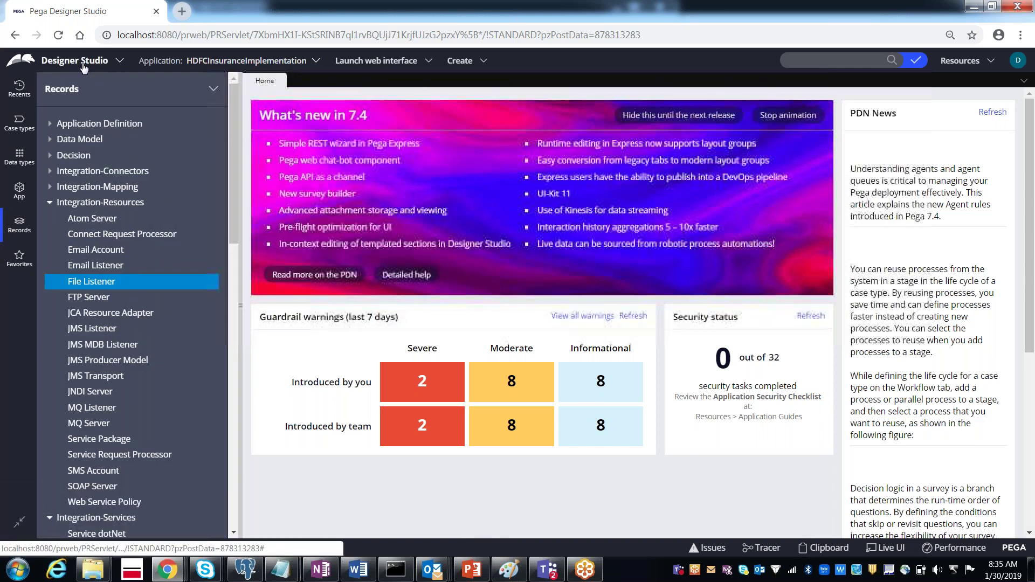
click(83, 62)
mouse_move(81, 110)
mouse_move(65, 91)
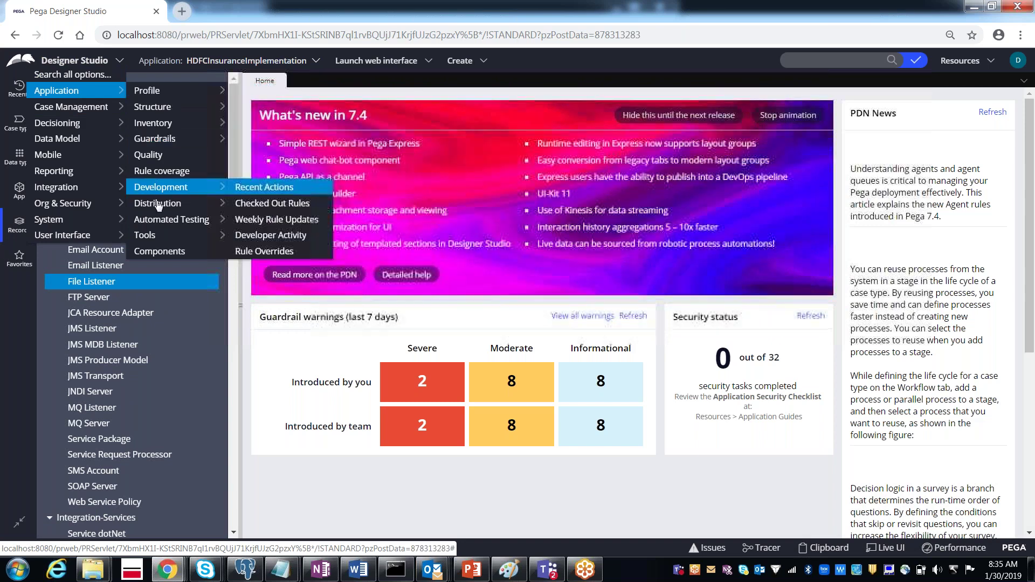
mouse_move(159, 222)
mouse_move(162, 203)
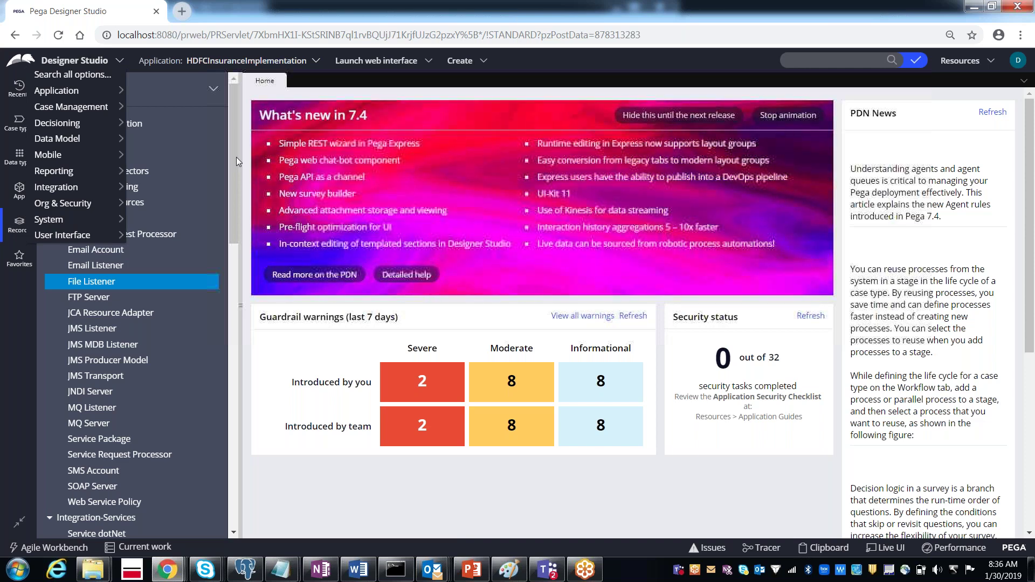
Open a new Notepad document and write the line "Listener:-Back ground processing"
key(super+r)
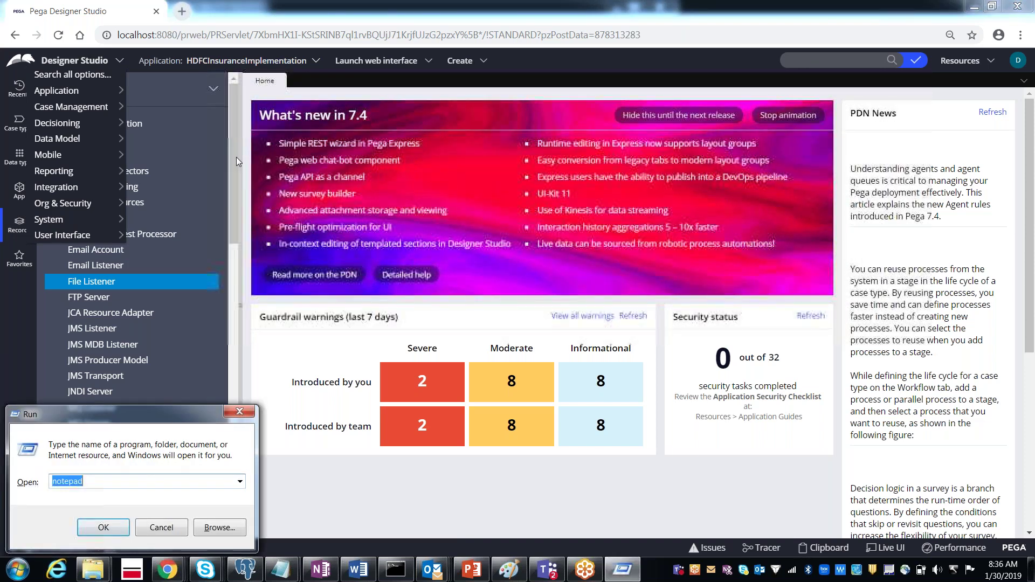
key(Return)
text(List)
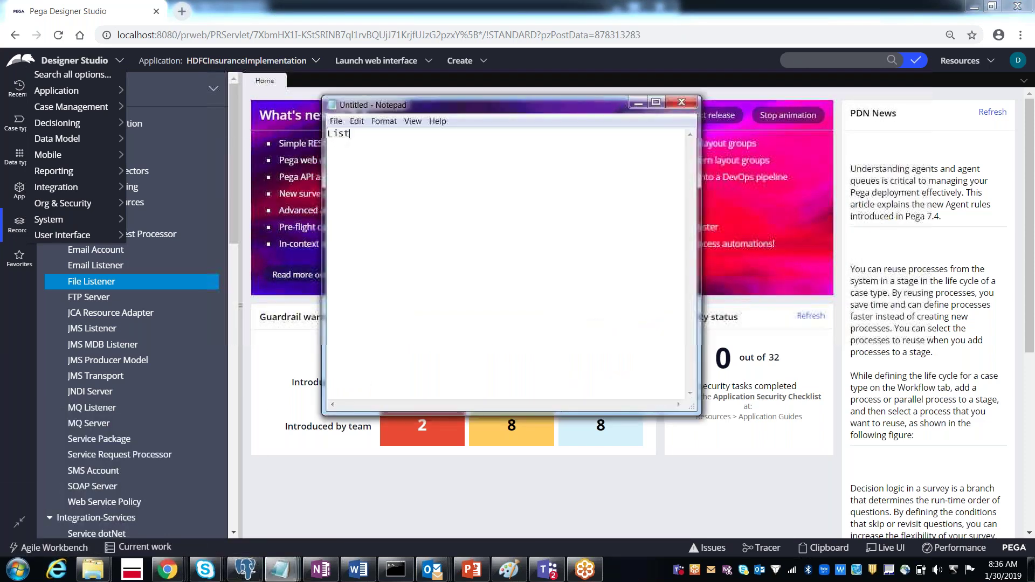
text(ener:-)
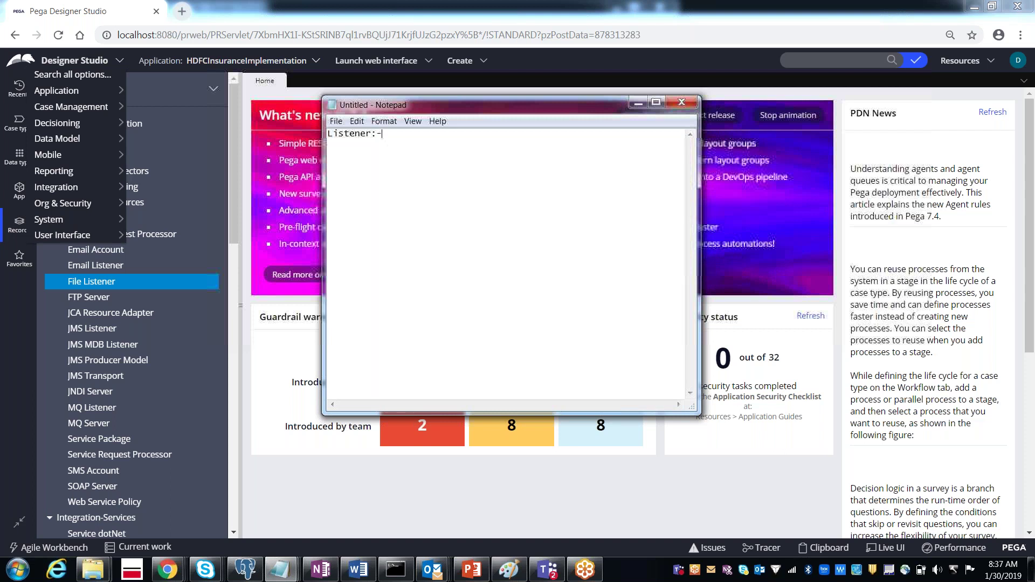
text(Back grou)
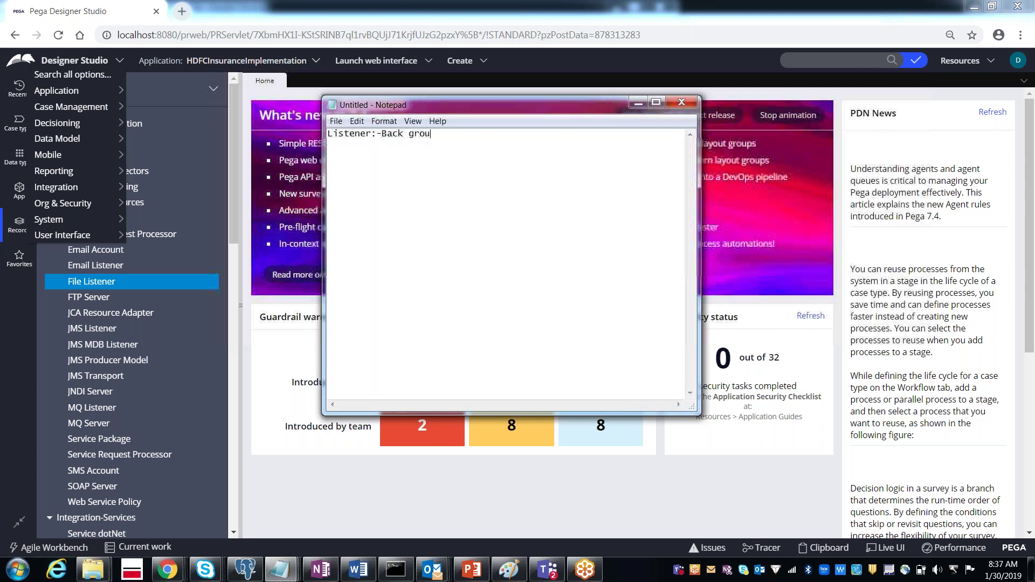
text(nd processing)
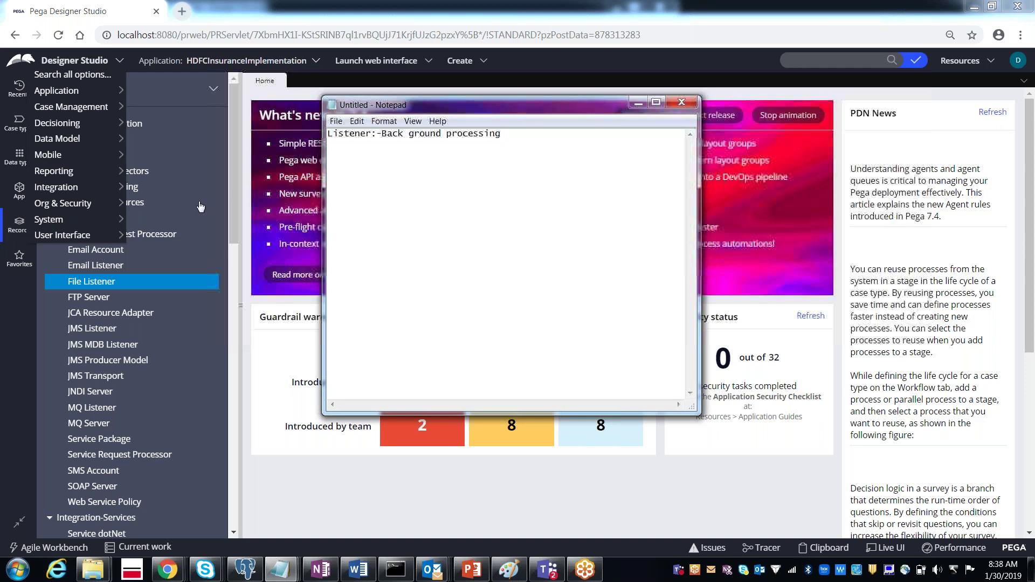
Return to Pega Designer Studio and open the HDFCInsuImpl agents rule from the SysAdmin agents records
click(232, 214)
drag(232, 214, 244, 363)
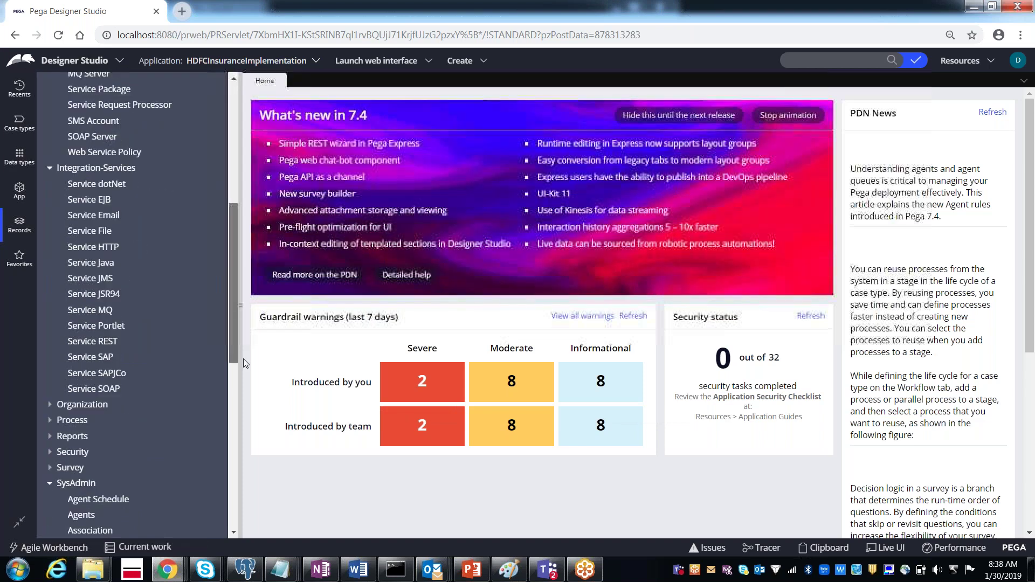
scroll(133, 372, down, 3)
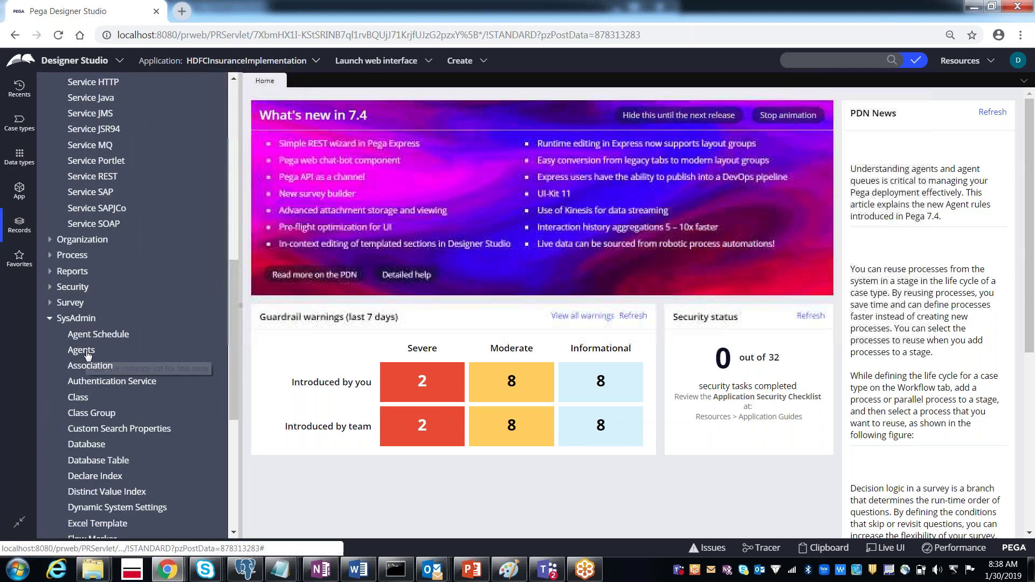
click(82, 350)
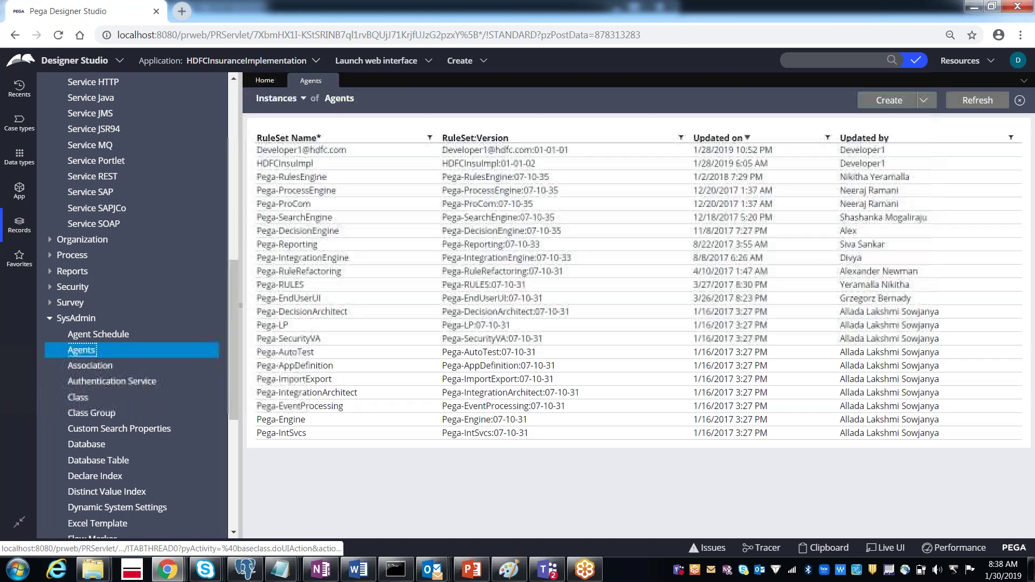
click(285, 163)
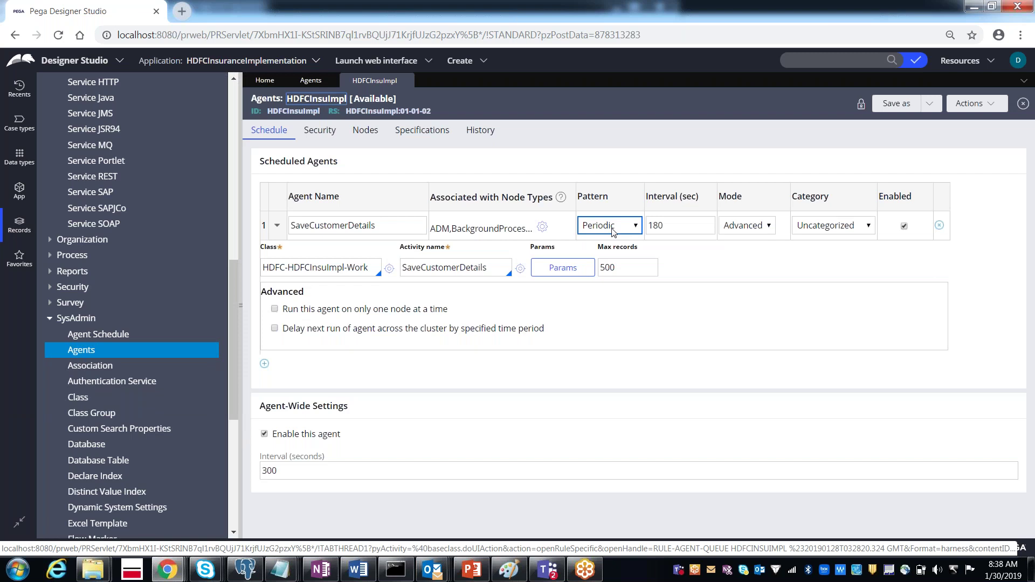
Examine the schedule pattern options and the interval of the SaveCustomerDetails agent without changing them
click(613, 233)
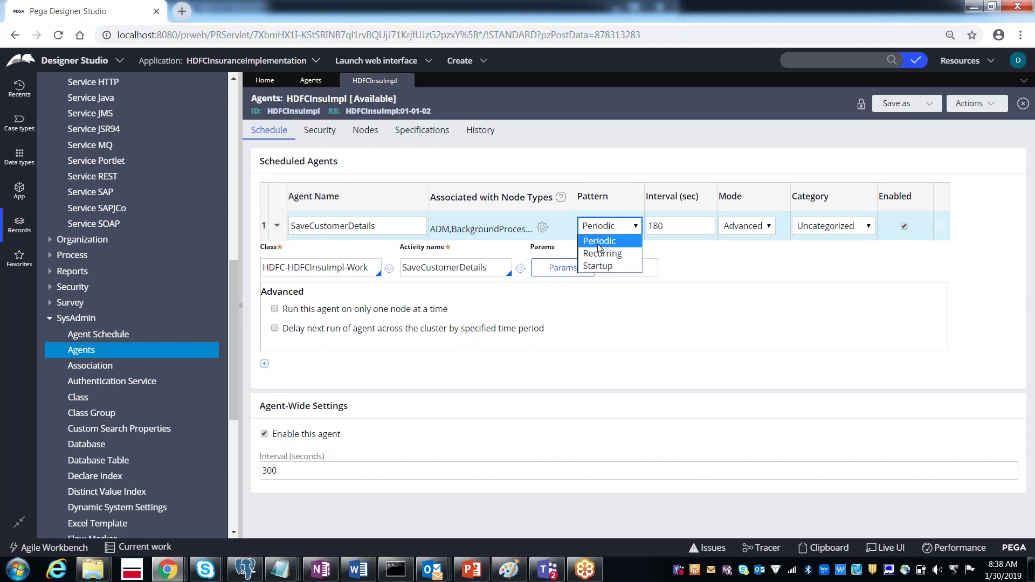
click(599, 244)
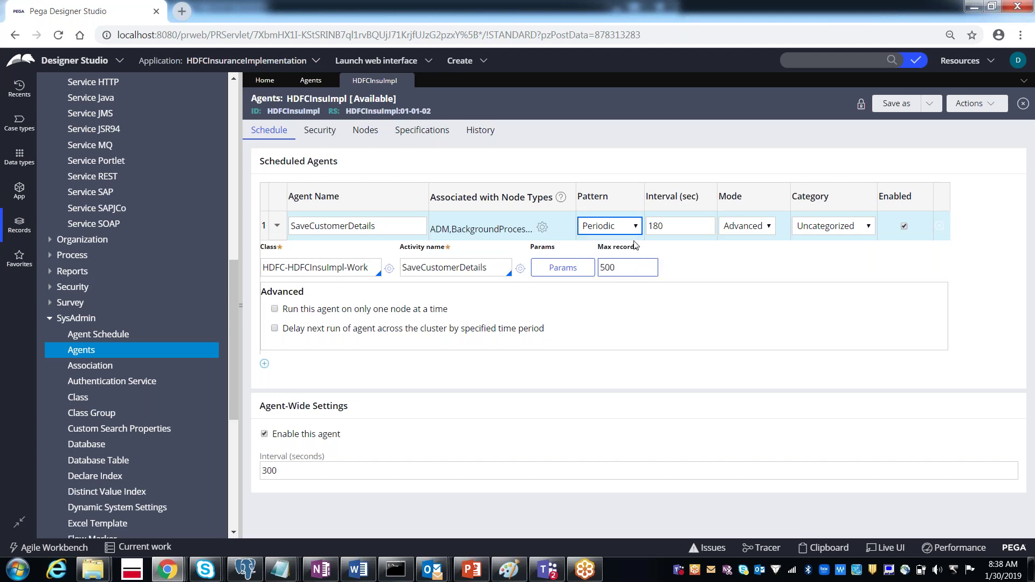
click(676, 232)
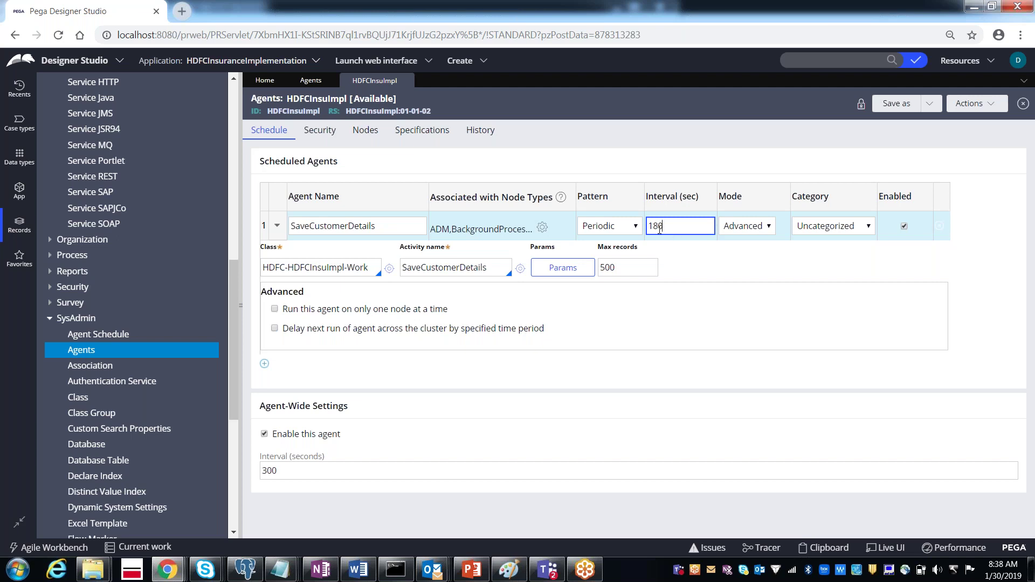
click(612, 225)
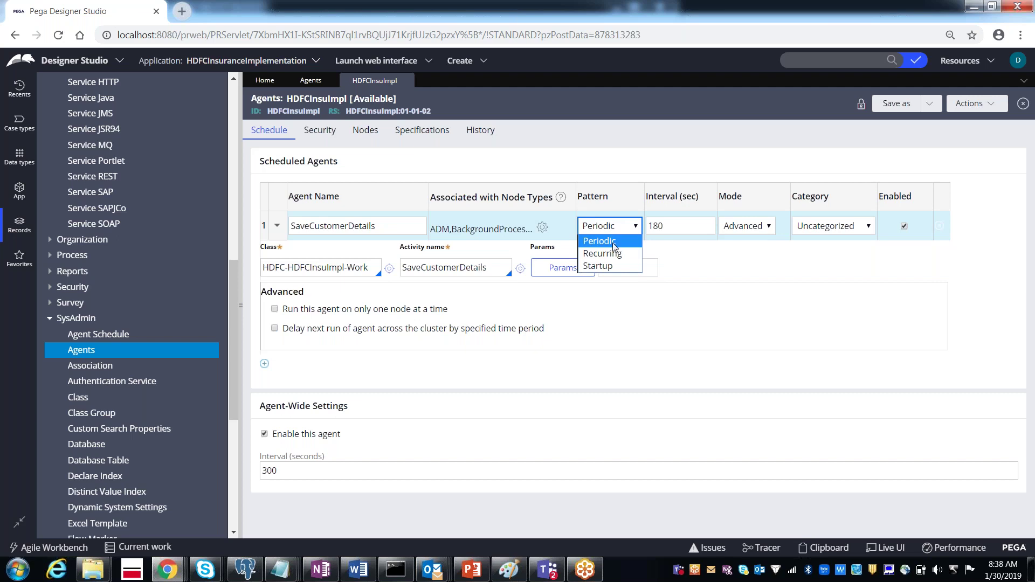
click(680, 232)
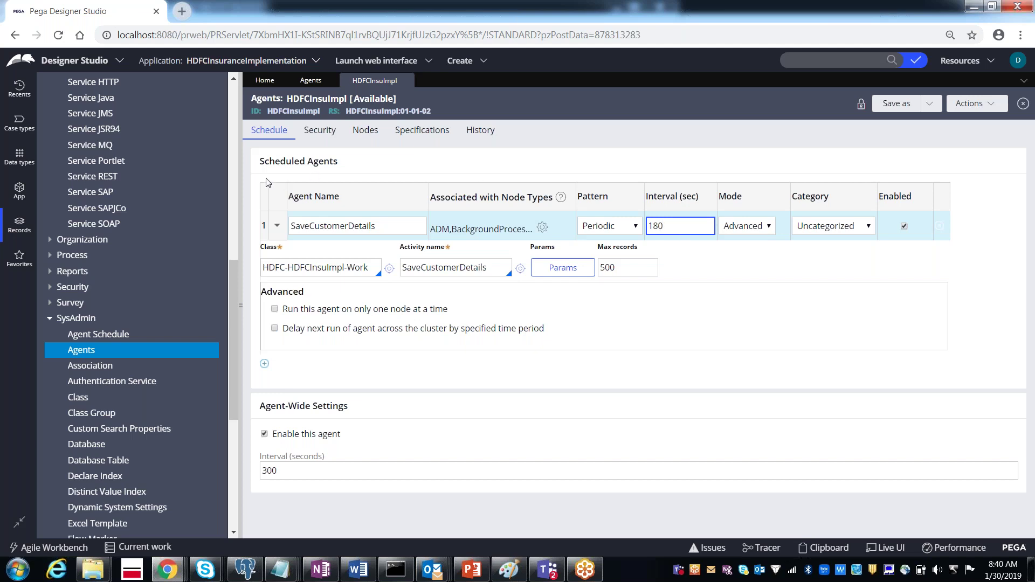
Open the CustomerDetails data type and display its stored records
click(19, 157)
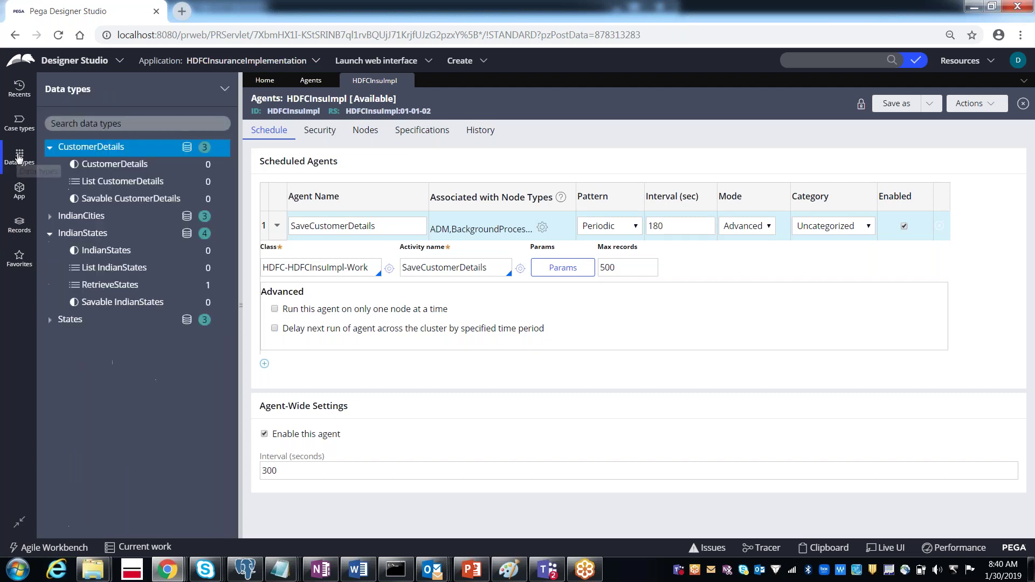
click(91, 148)
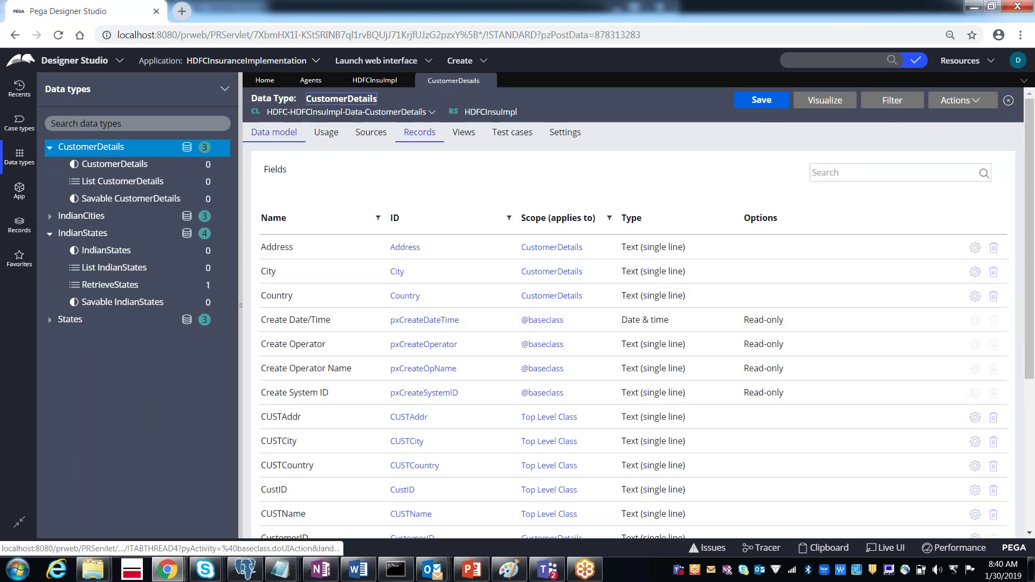
click(418, 135)
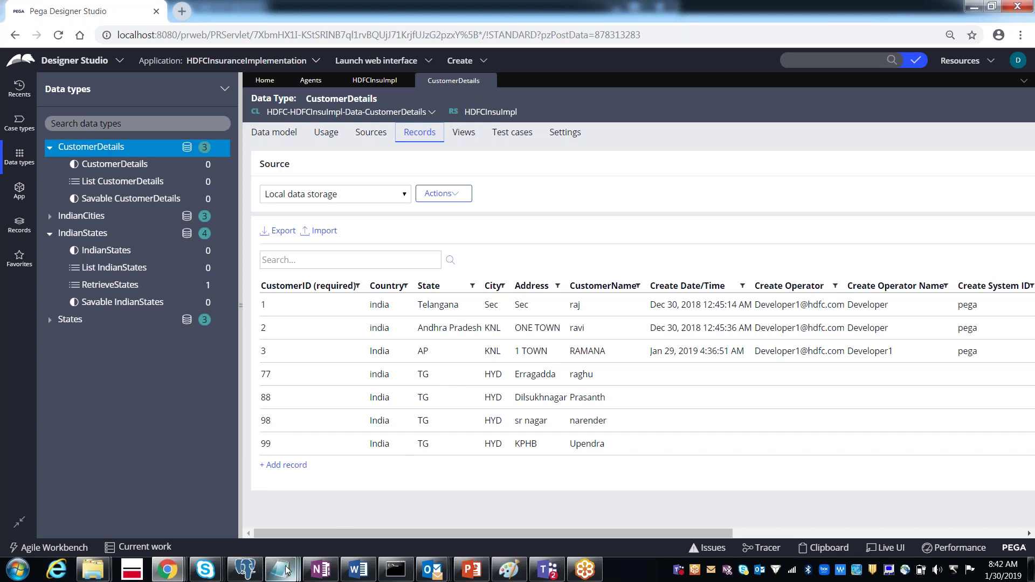
Switch to the Notepad note and add the lines "ServicePackage" and "ServiceFile" below the listener heading
mouse_move(292, 563)
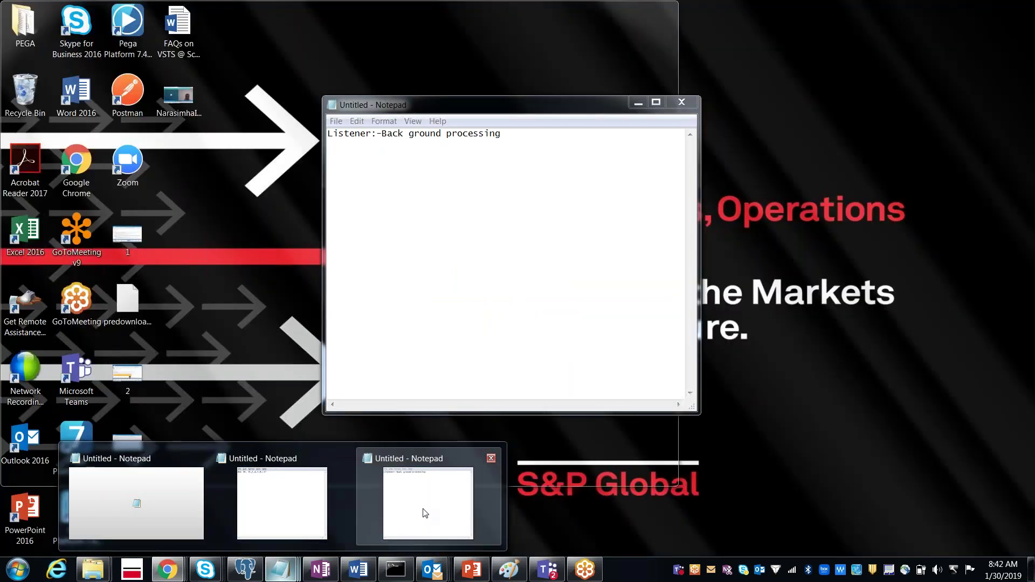
click(426, 513)
text(ServicePac)
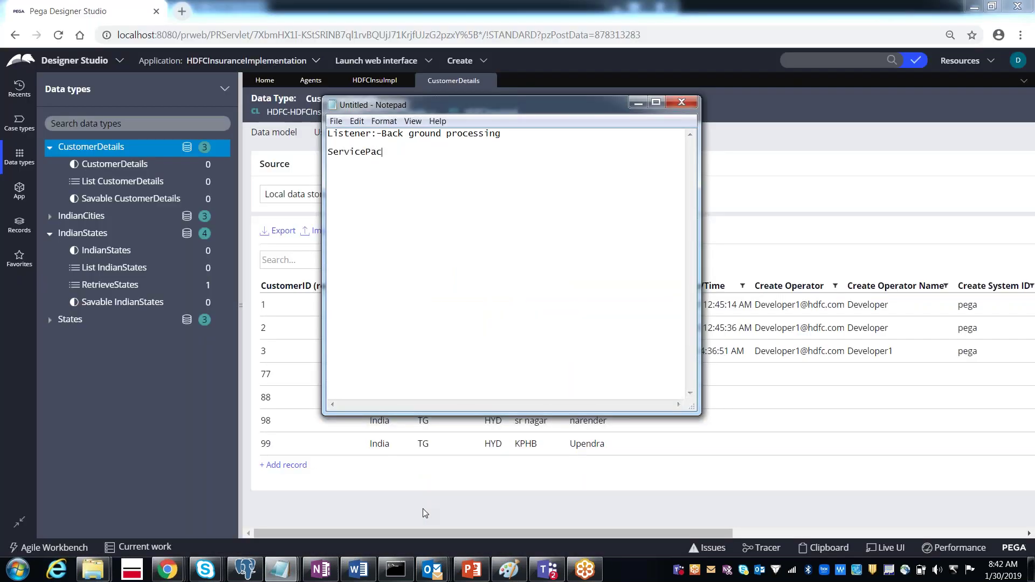
text(kage)
key(Return)
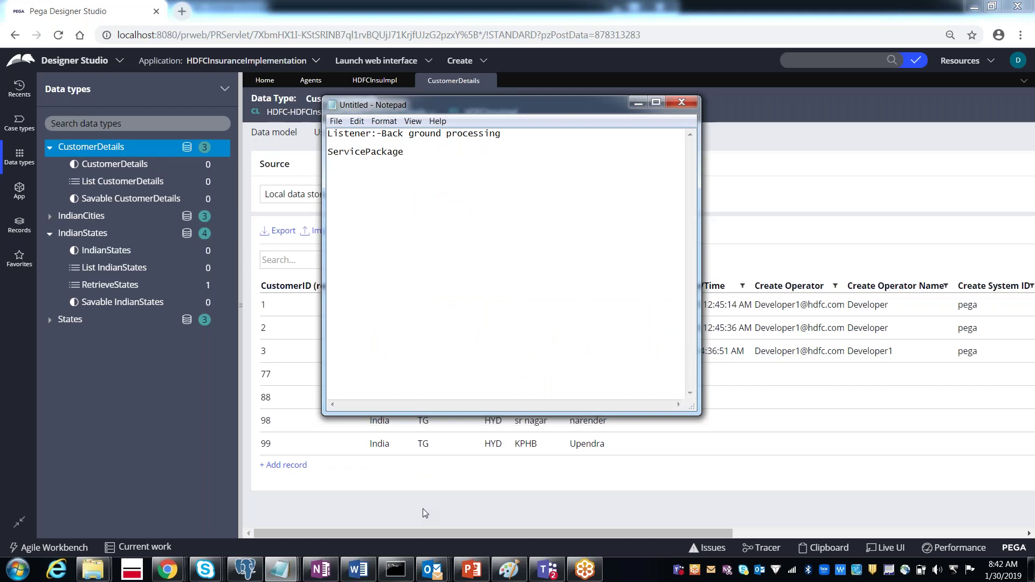
text(ServiceFile)
key(Return)
Extend the component list with the lines "Parse Delimited", "Activity" and "FileListener"
text(Delimi)
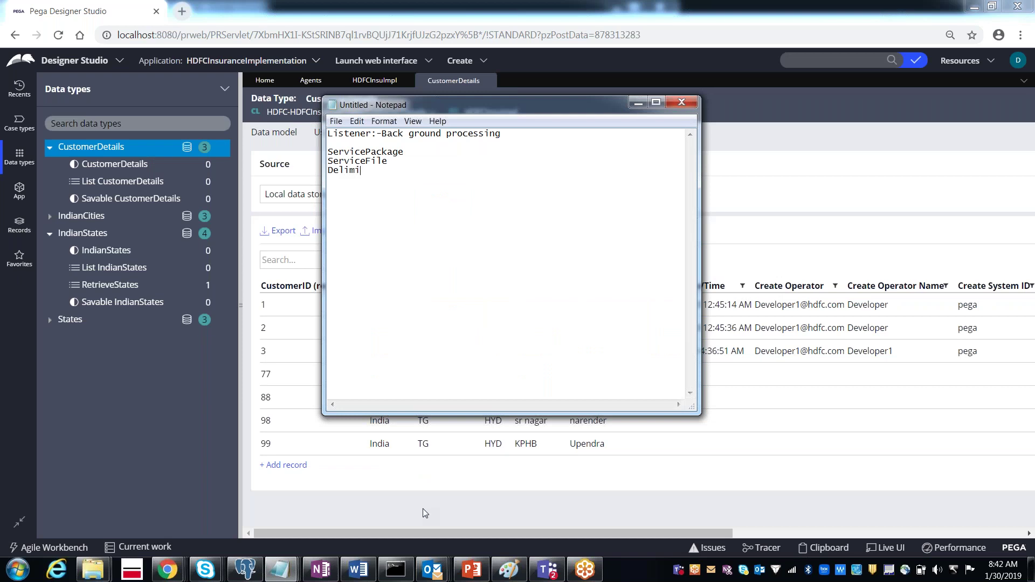
text(ted)
key(shift+Home)
key(Left)
text(Parse Delimited Activity Fi)
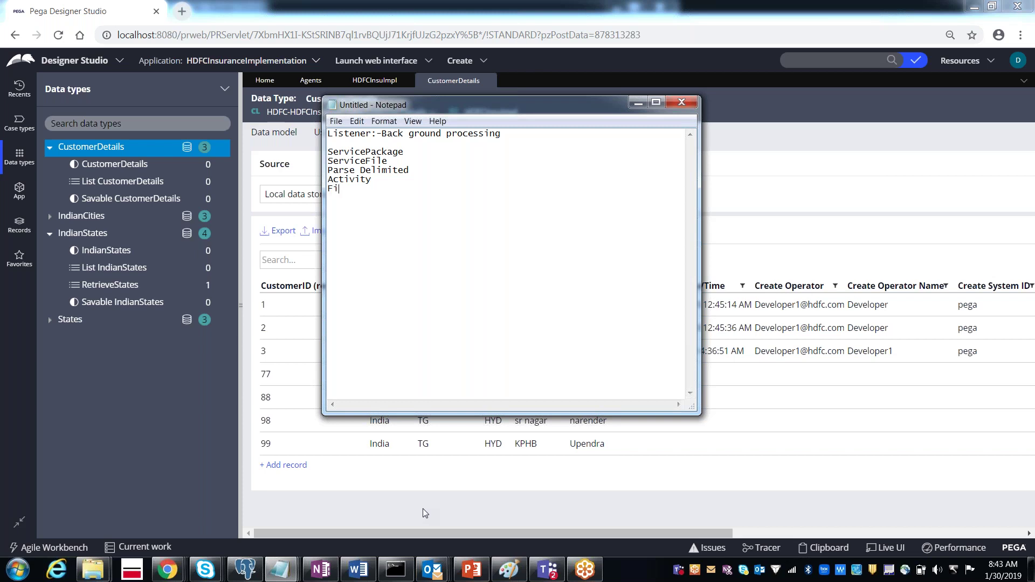
text(leListener)
Move the "FileListener" line between "ServicePackage" and "ServiceFile", and add a blank line above the list
key(shift+Home)
key(ctrl+c)
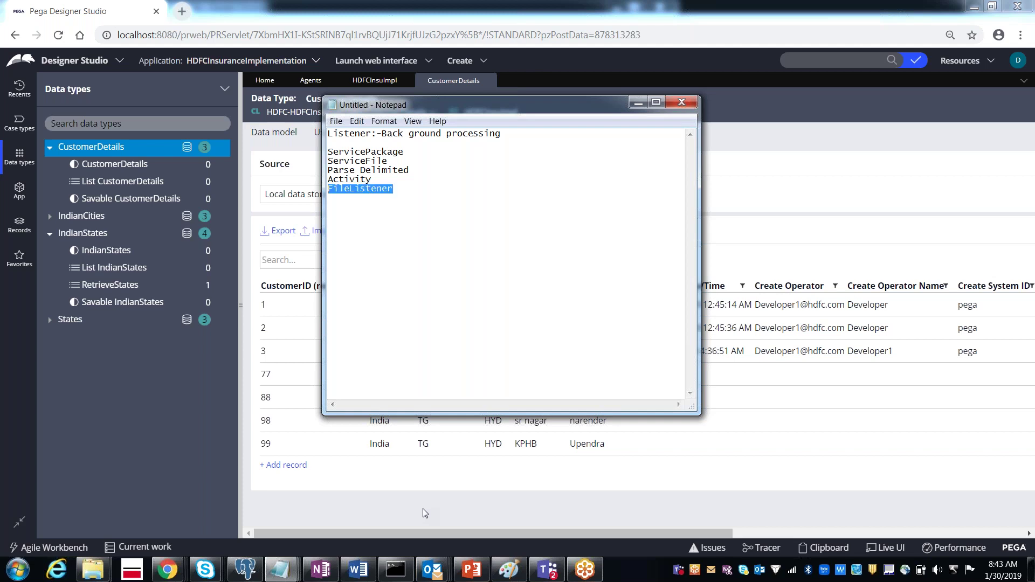
key(BackSpace)
key(Up)
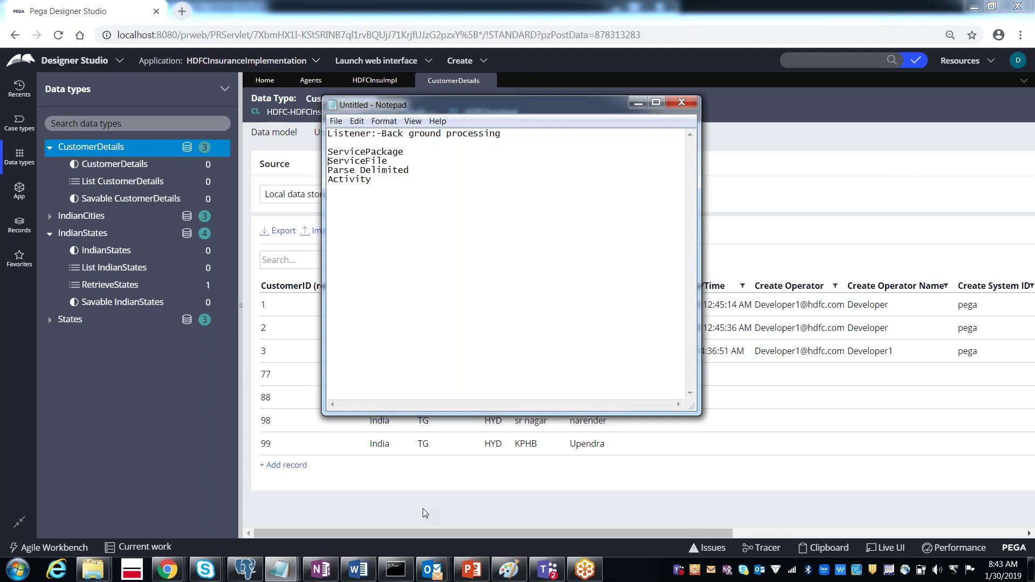
key(Return)
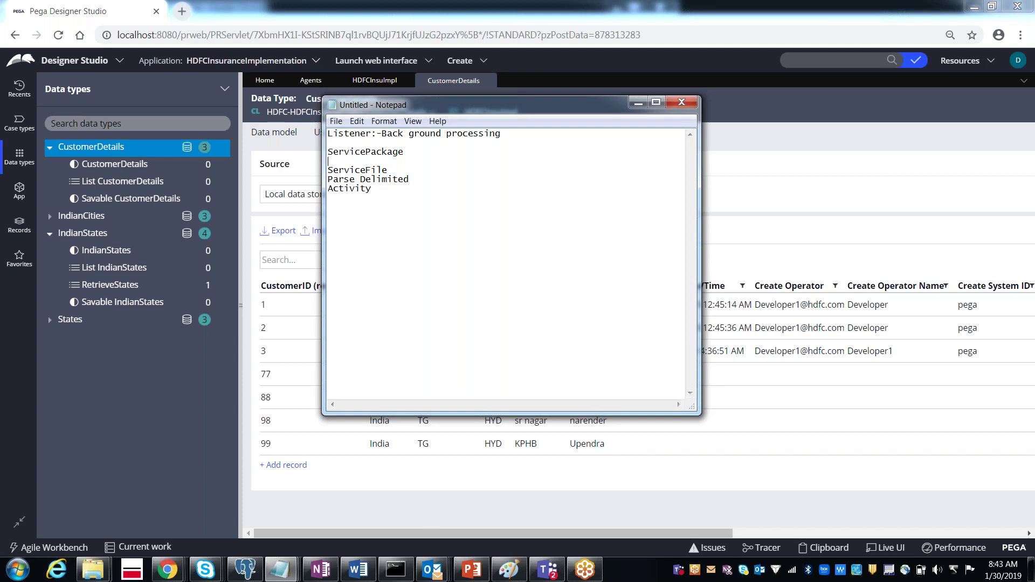
key(ctrl+v)
key(Return)
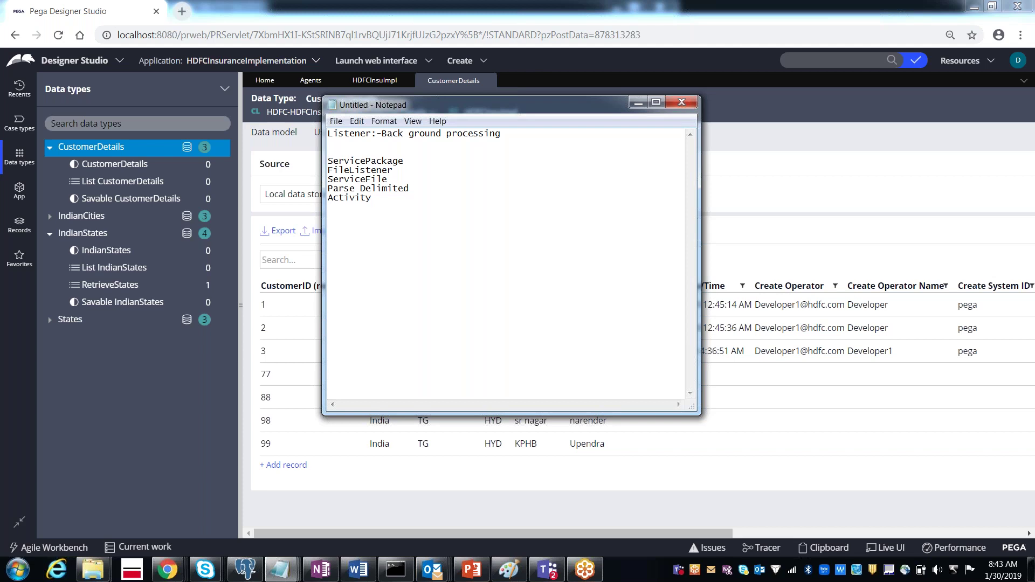
Add the line "text file(CSV)" at the end of the component list
text(text file)
double_click(337, 208)
key(Right)
key(Right)
text((CSV))
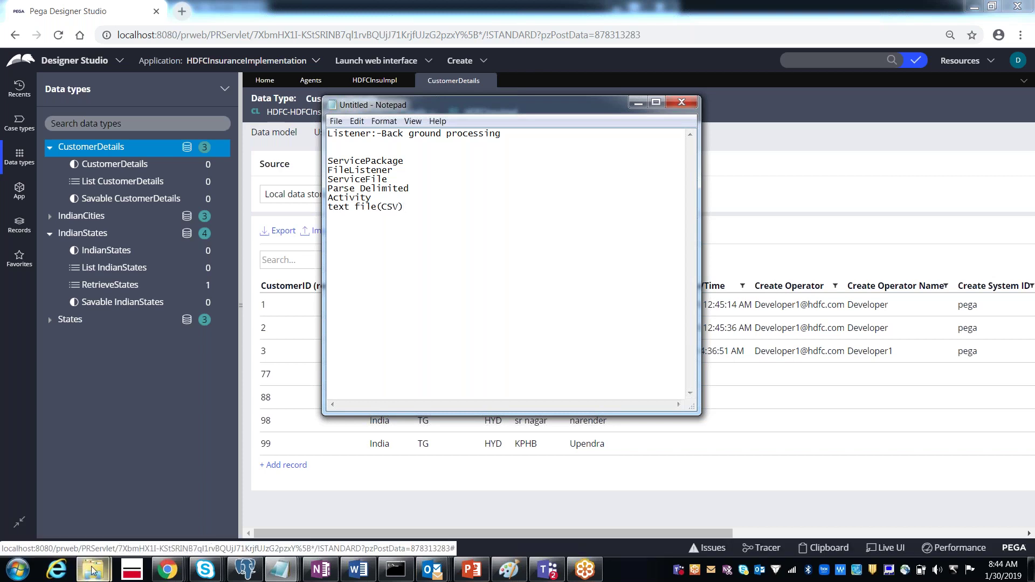
Switch to the PegaTrng folder in Windows Explorer and create a new Microsoft Excel worksheet there, keeping its default name
mouse_move(92, 571)
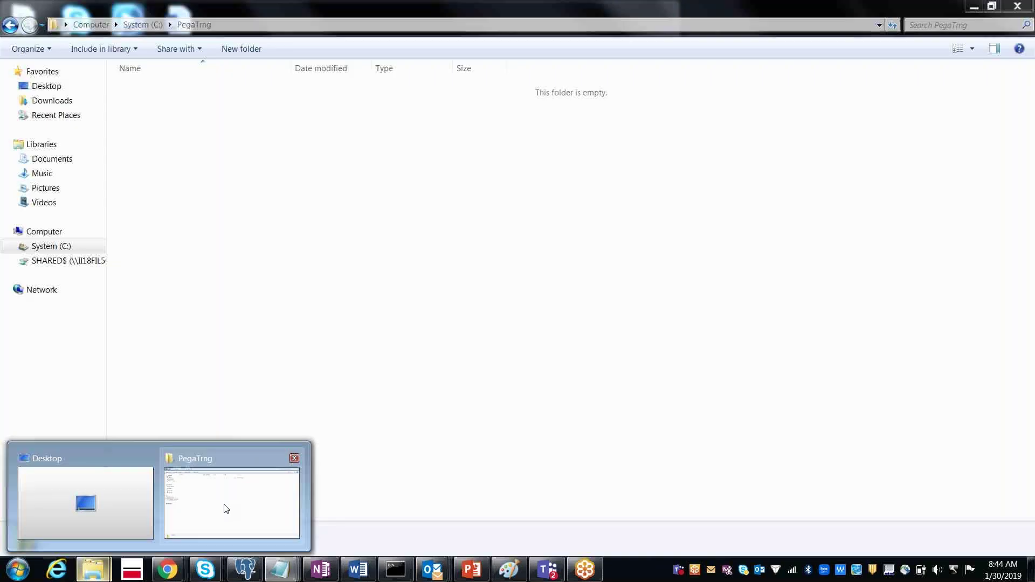
click(226, 509)
right_click(264, 259)
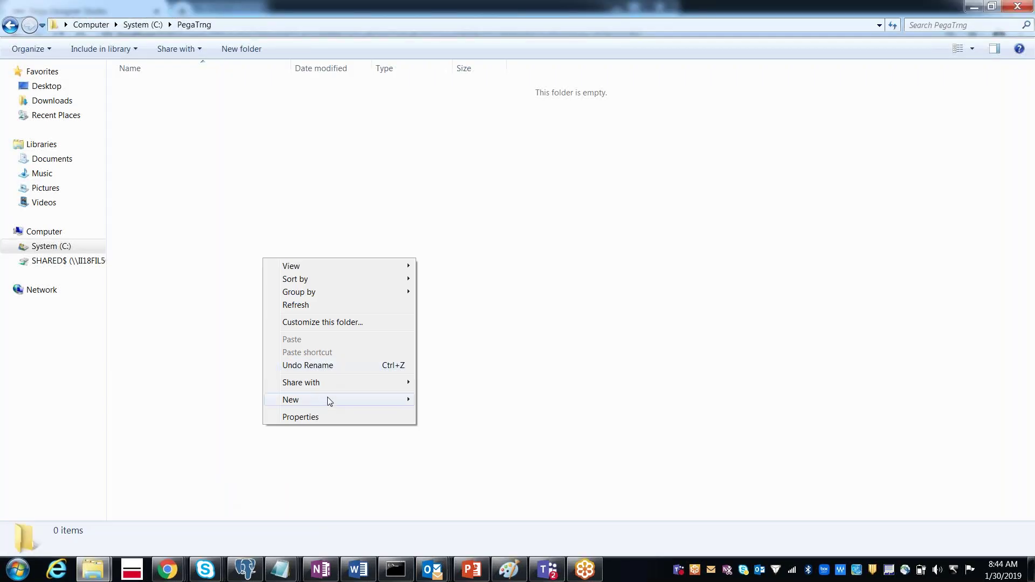
mouse_move(397, 400)
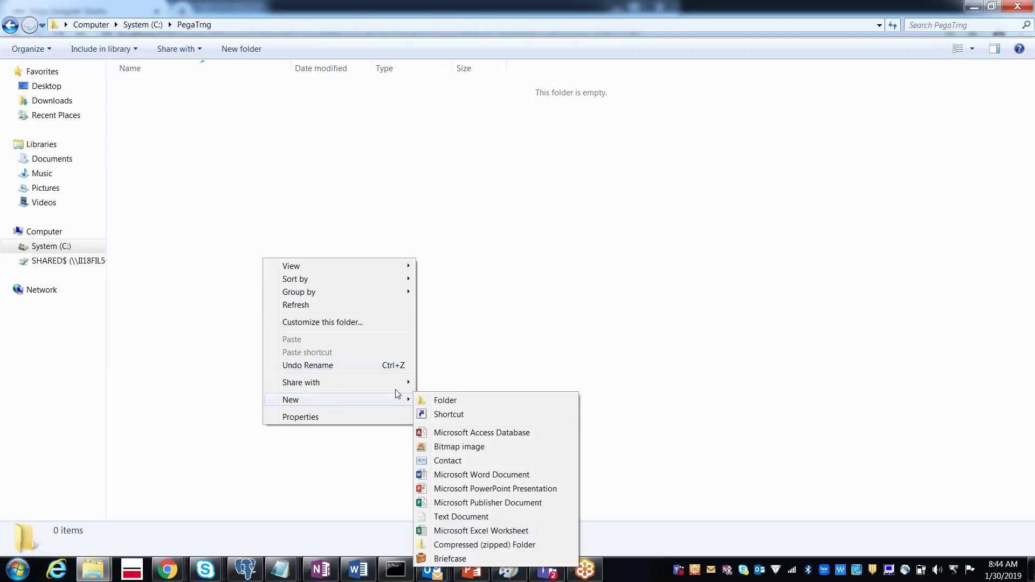
click(469, 531)
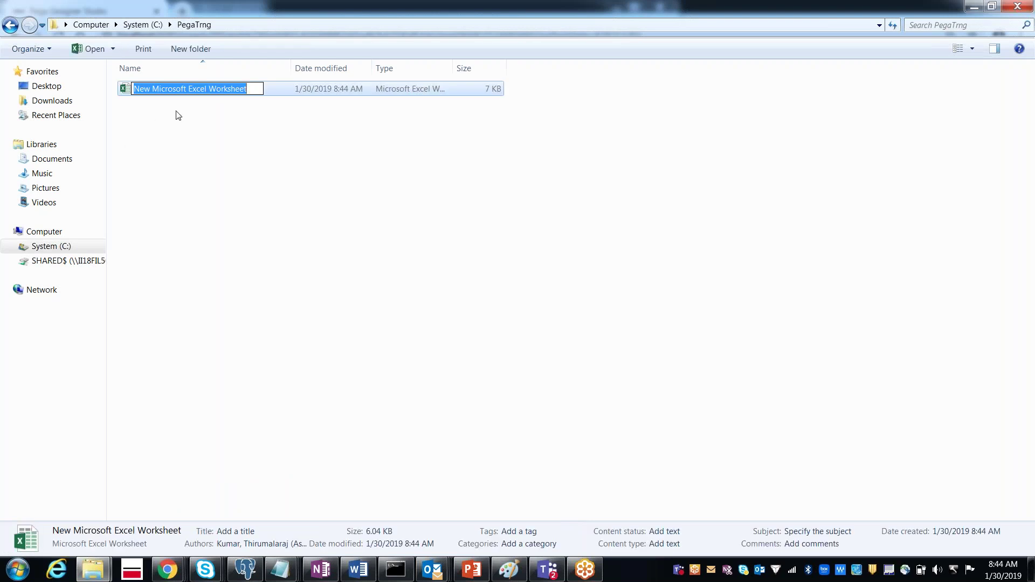
key(Return)
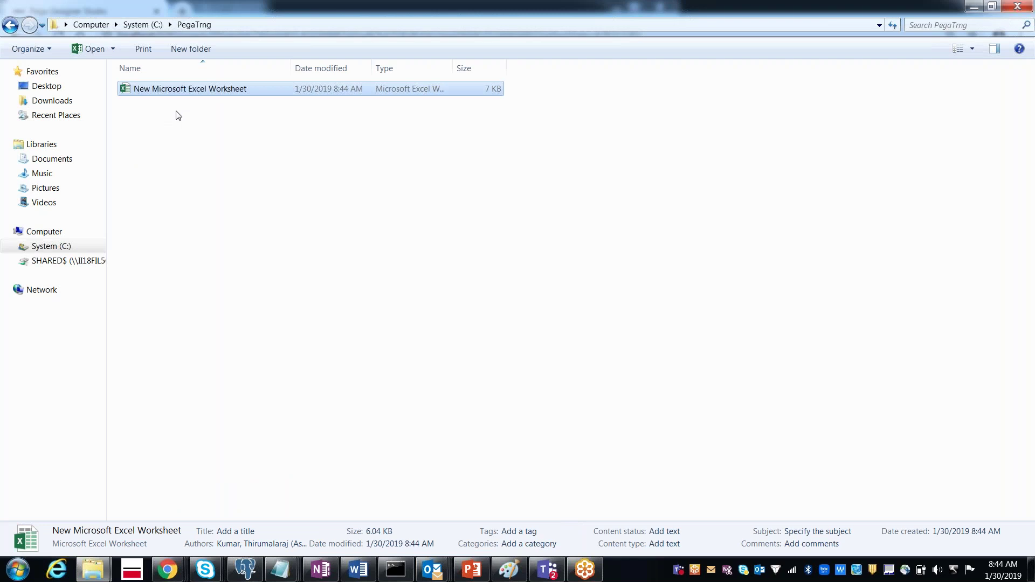
Open the new worksheet in Excel and enter the headers CustomerID, CustomerName and Address in cells A1 to C1
key(Return)
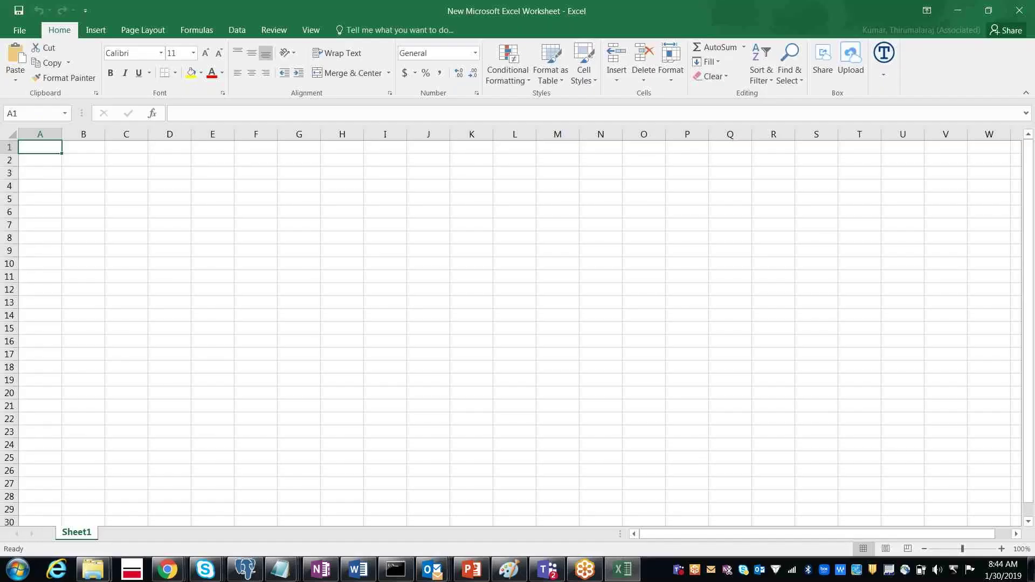
text(C)
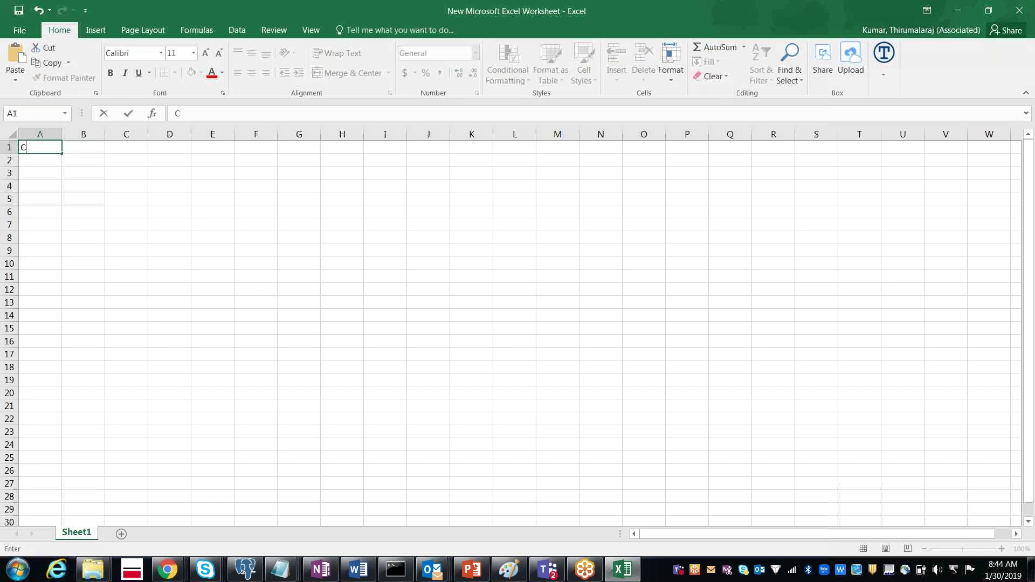
text(ustomerID)
key(Tab)
text(Customer)
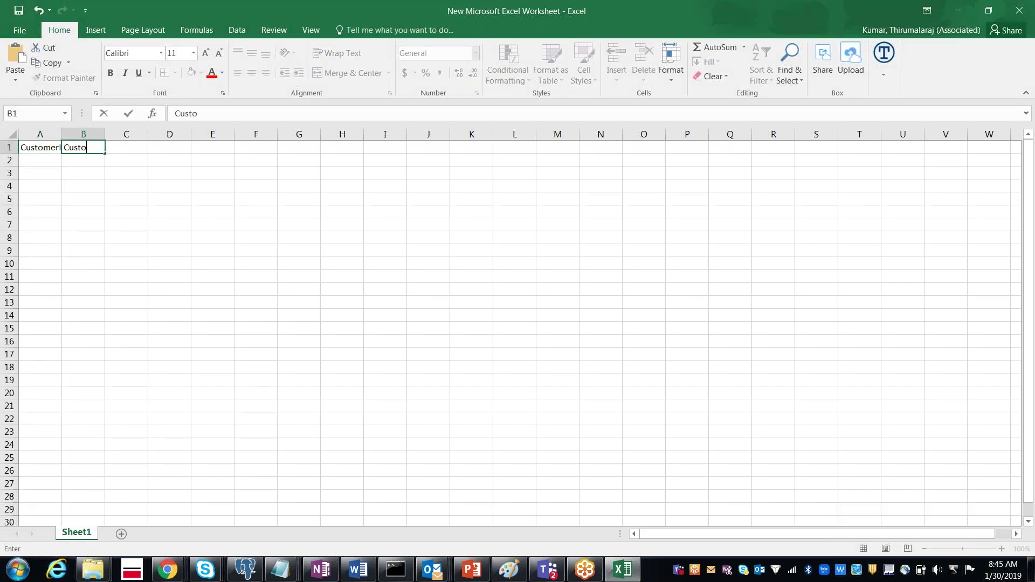
text(Name)
key(Tab)
text(Address)
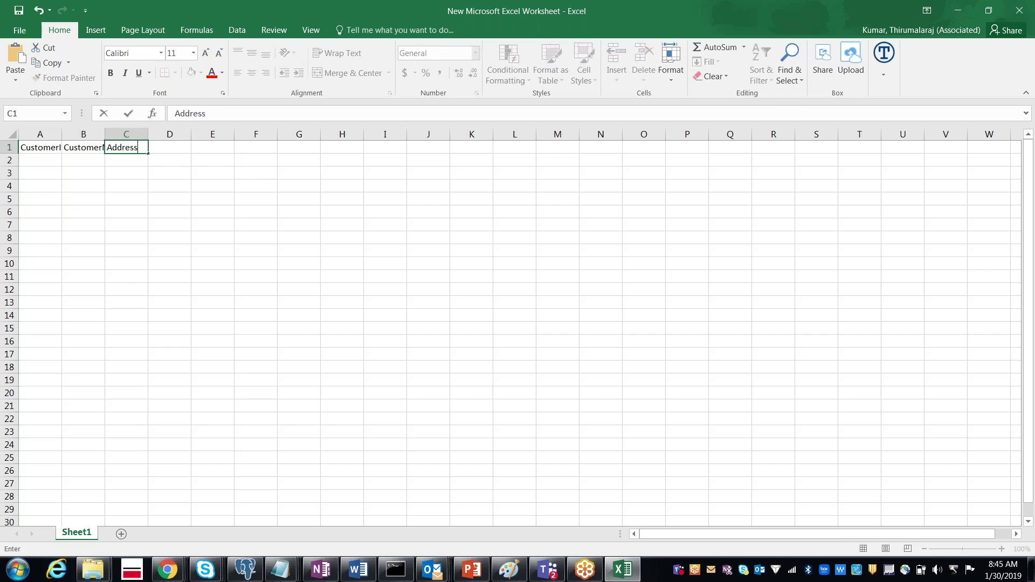
Add the headers City, State and Country in D1 to F1, and fit columns A and B to their contents
key(Tab)
text(City)
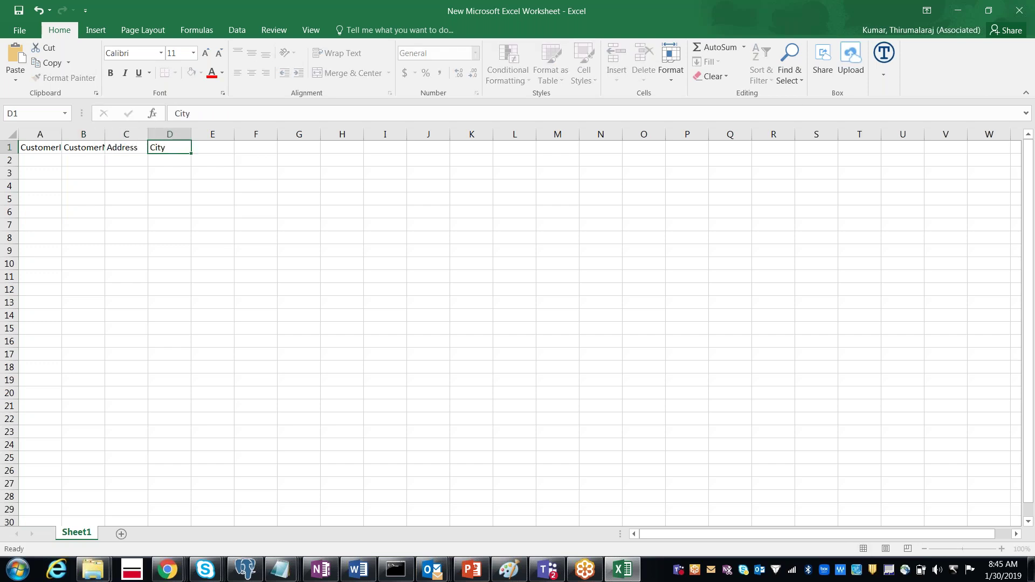
key(Tab)
text(State)
key(Tab)
text(Co)
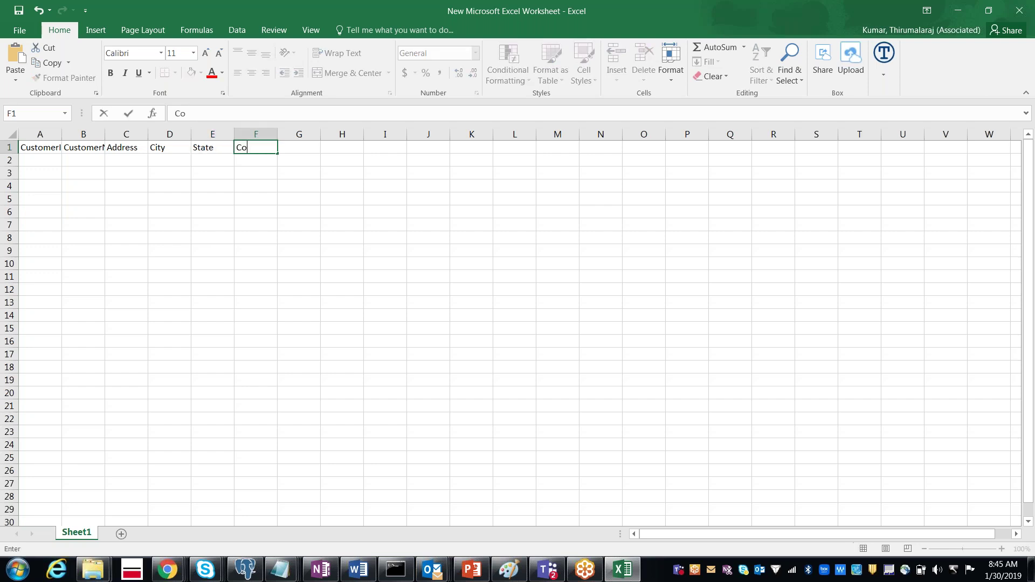
text(untry)
key(Return)
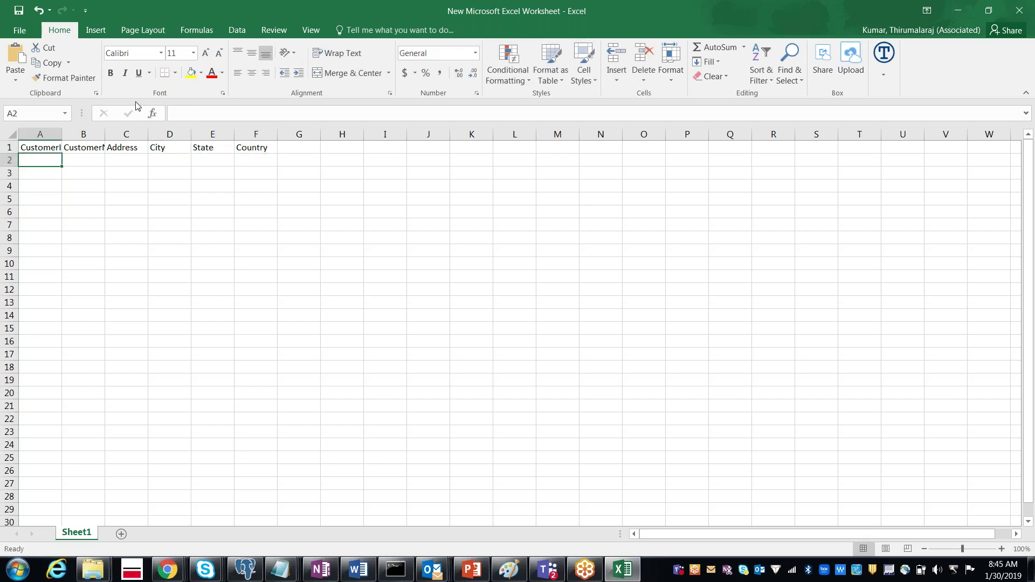
double_click(62, 137)
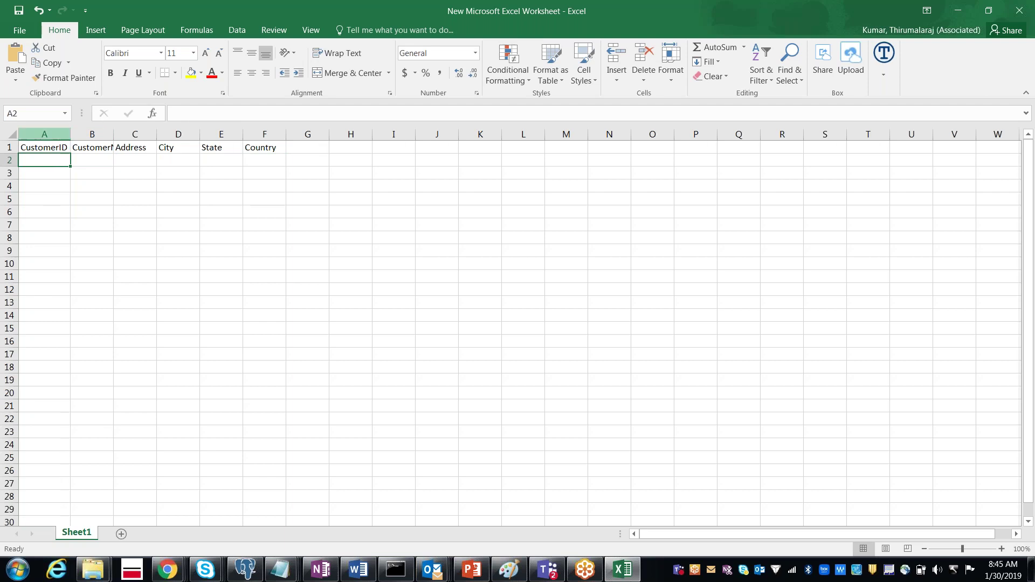
double_click(113, 137)
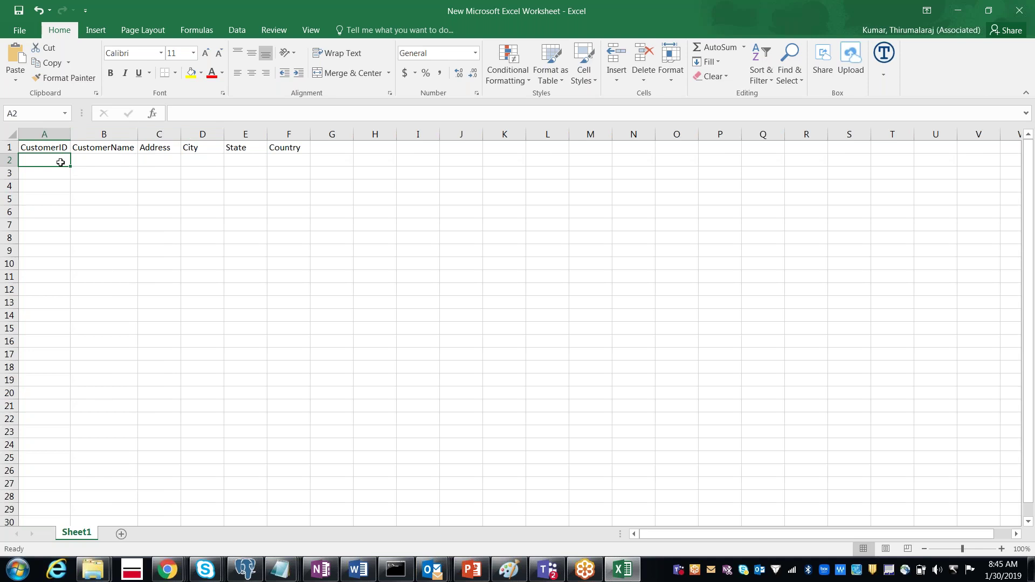
Enter the first customer's ID, name and address in cells A2 to C2
text(11)
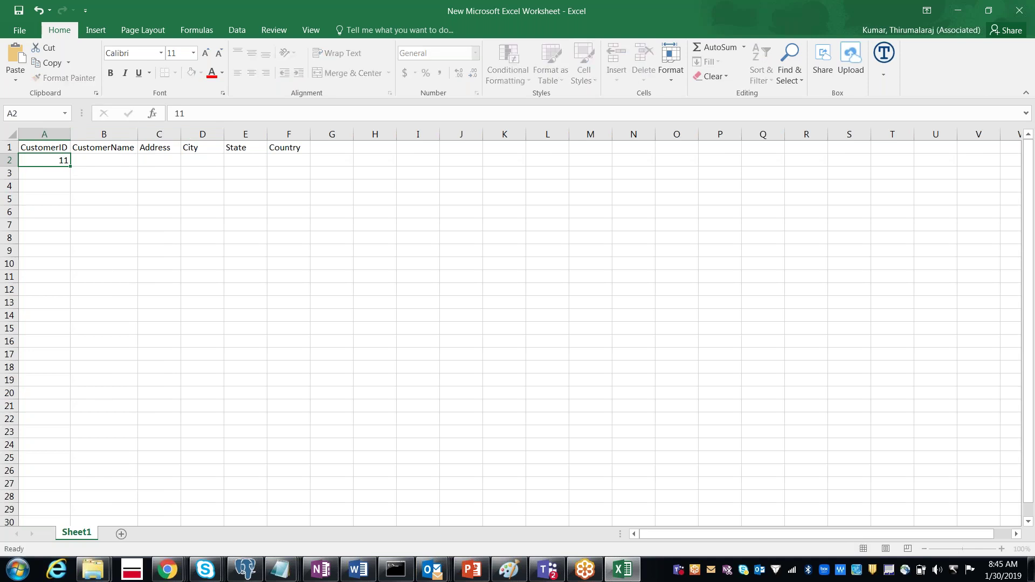
key(Tab)
text(E)
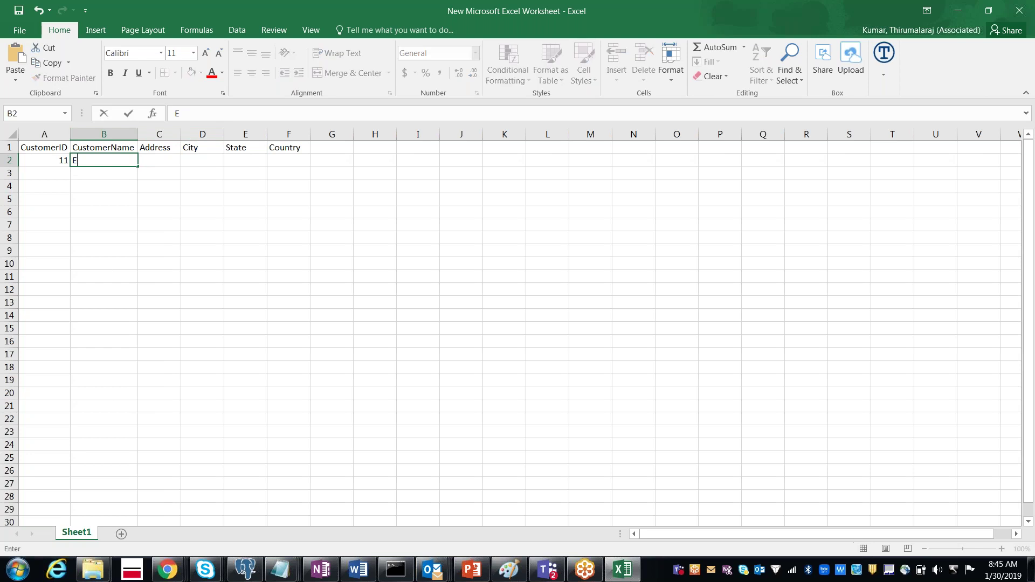
text(ainiSree)
key(Tab)
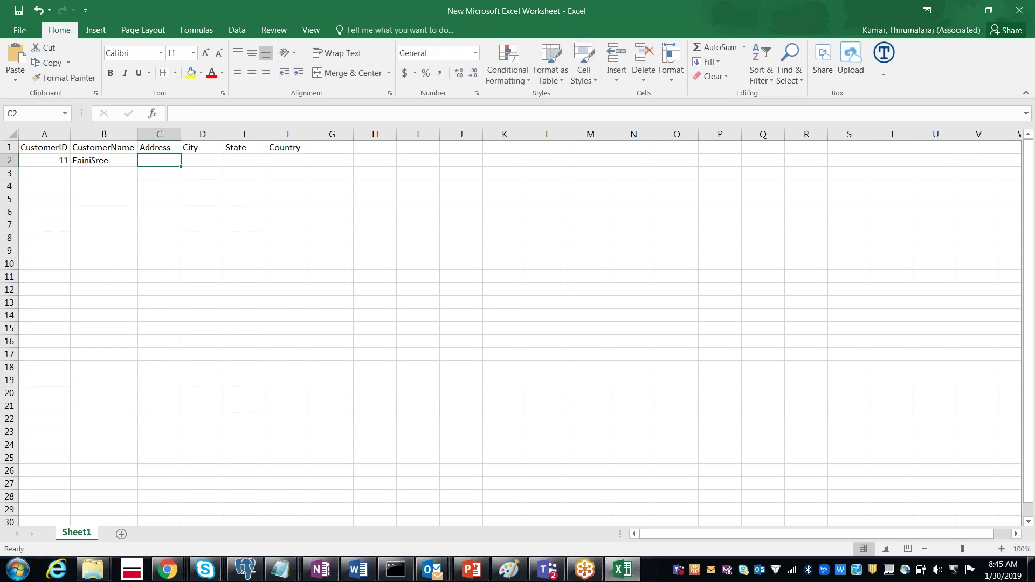
text(JNTU)
key(Tab)
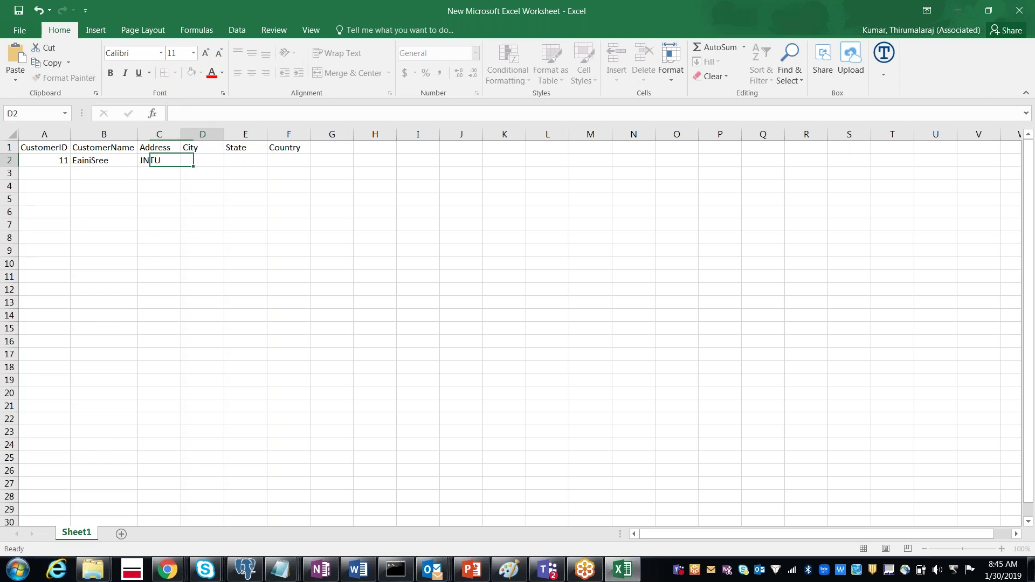
Complete the first customer's row with city HYD, state TG and country India
text(HYD)
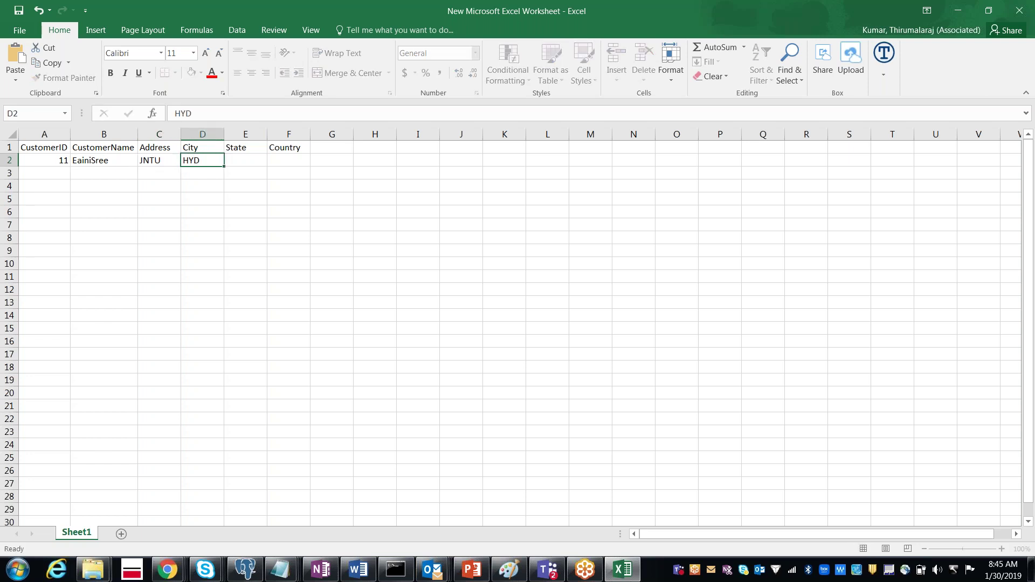
key(Tab)
text(A)
key(BackSpace)
text(T)
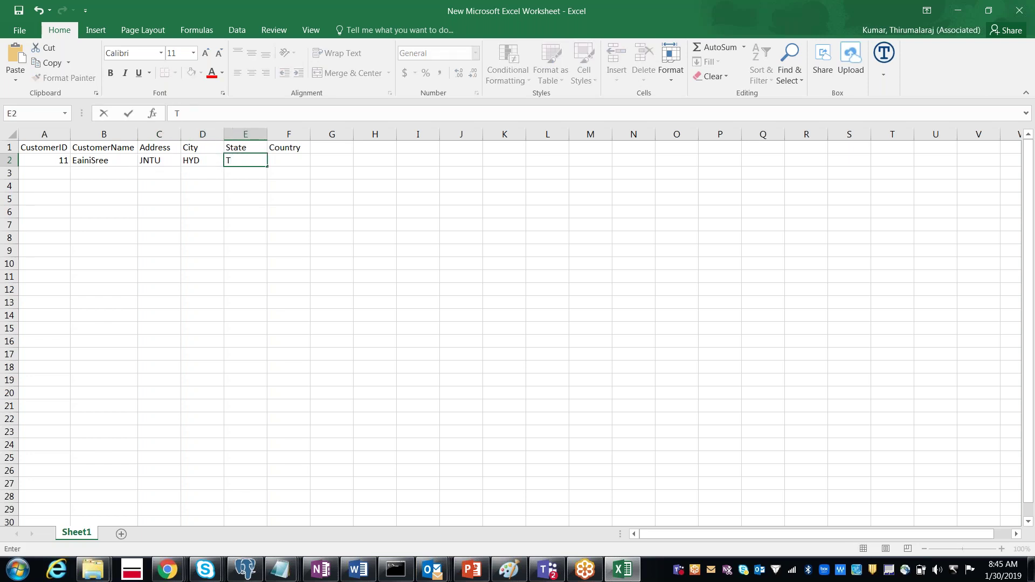
text(G)
key(Tab)
text(I)
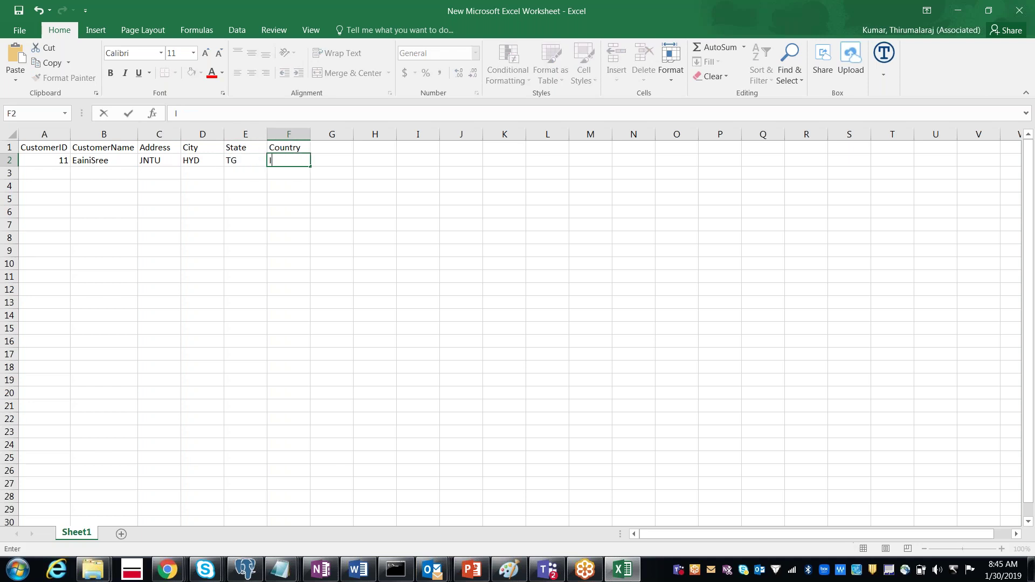
text(ndia)
key(Return)
Fill row 3 with the second customer's ID, name and address, plus city HYD, state TG and country India
text(12)
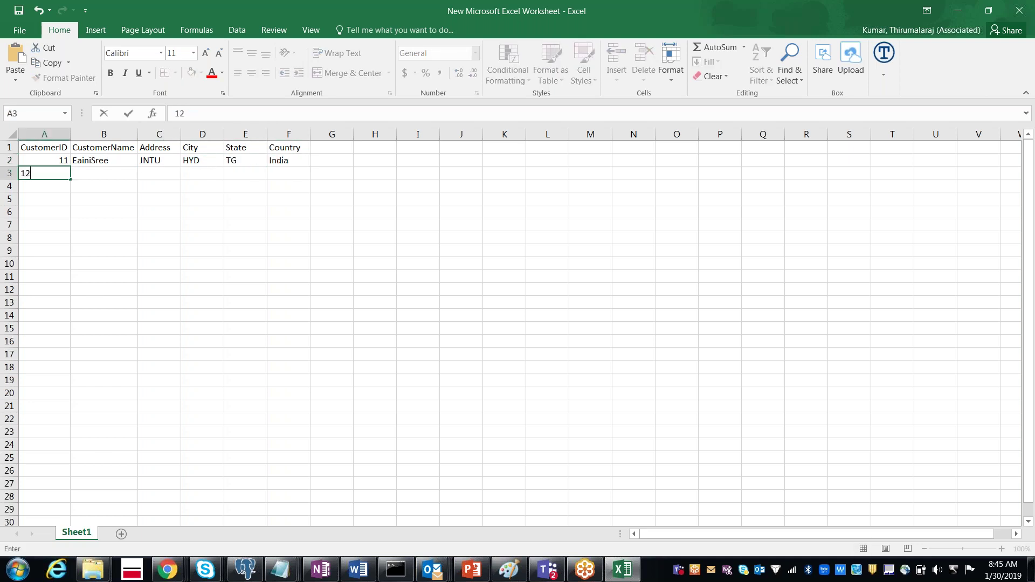
key(Tab)
text(Narendra)
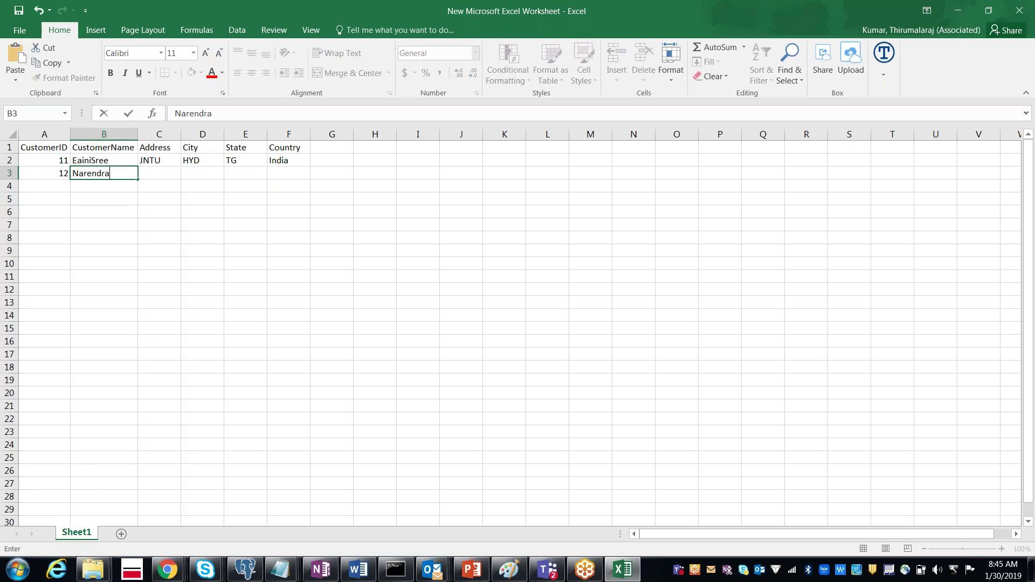
key(Tab)
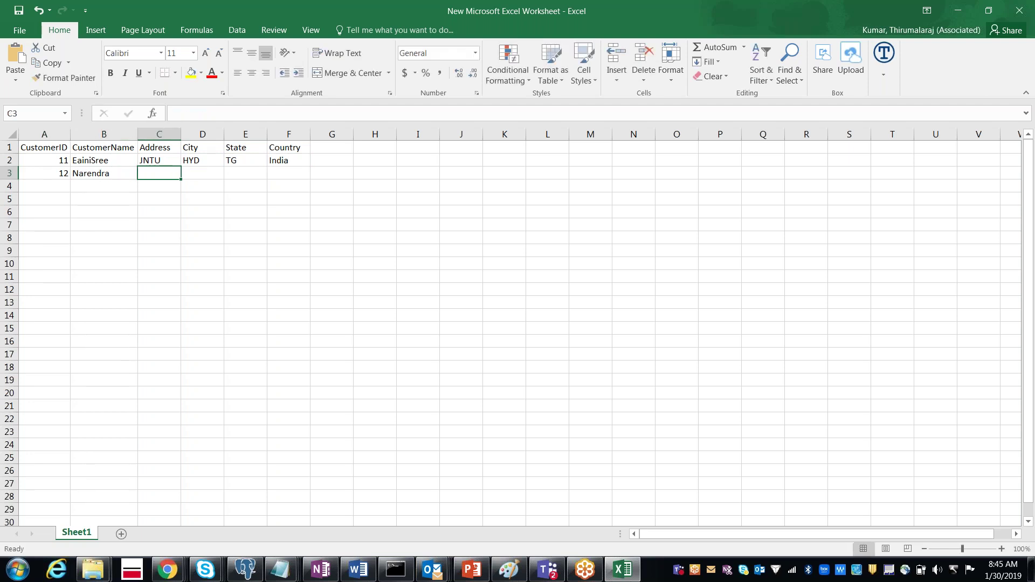
text(KPHB)
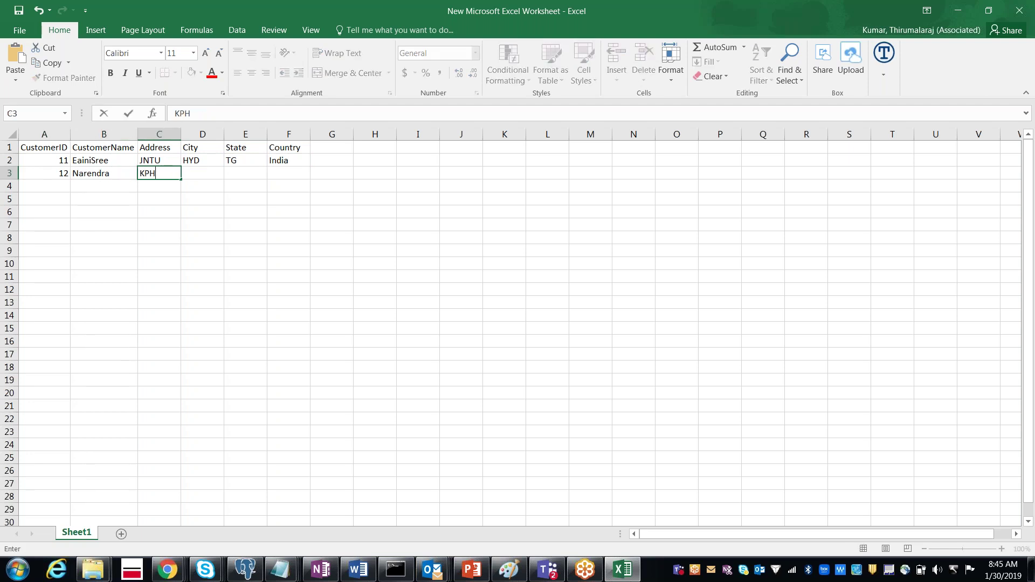
key(Tab)
text(HYD)
key(Tab)
text(TG)
key(Tab)
text(India)
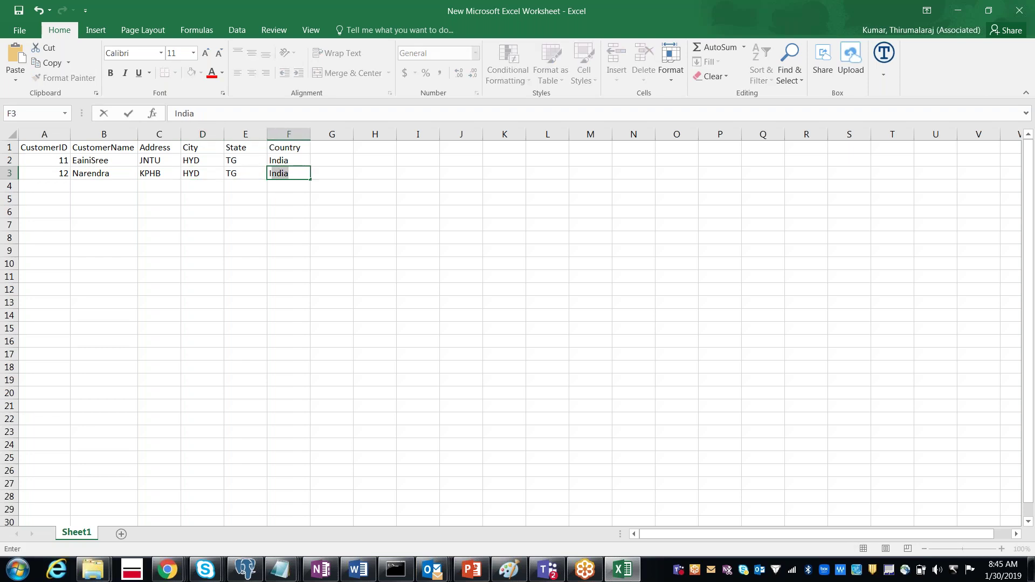
key(Return)
Fill row 4 with the third customer's ID, name and address, plus city HYD, state TG and country India
text(13)
key(Tab)
text(Sankar)
key(Tab)
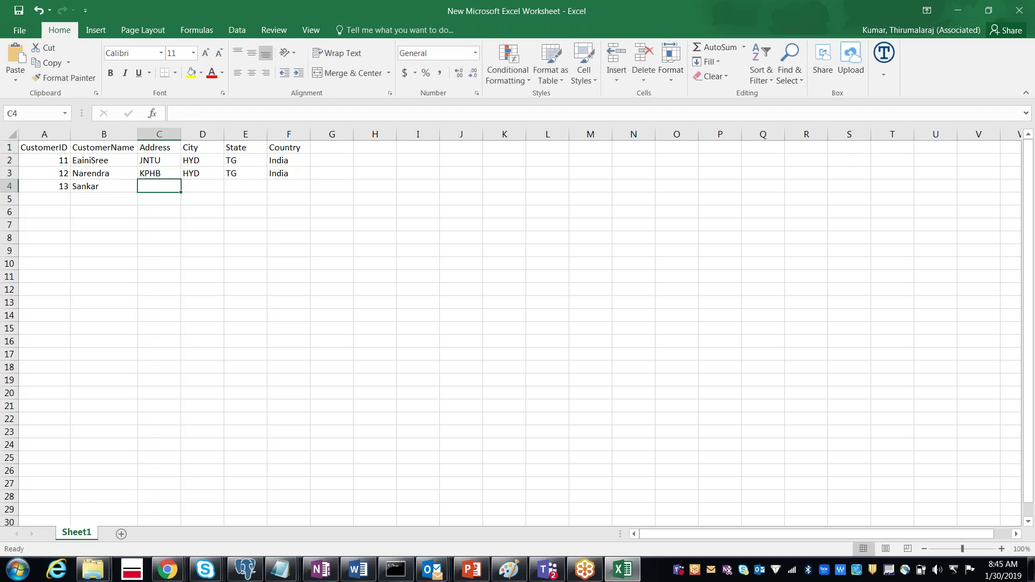
text(Nijampet)
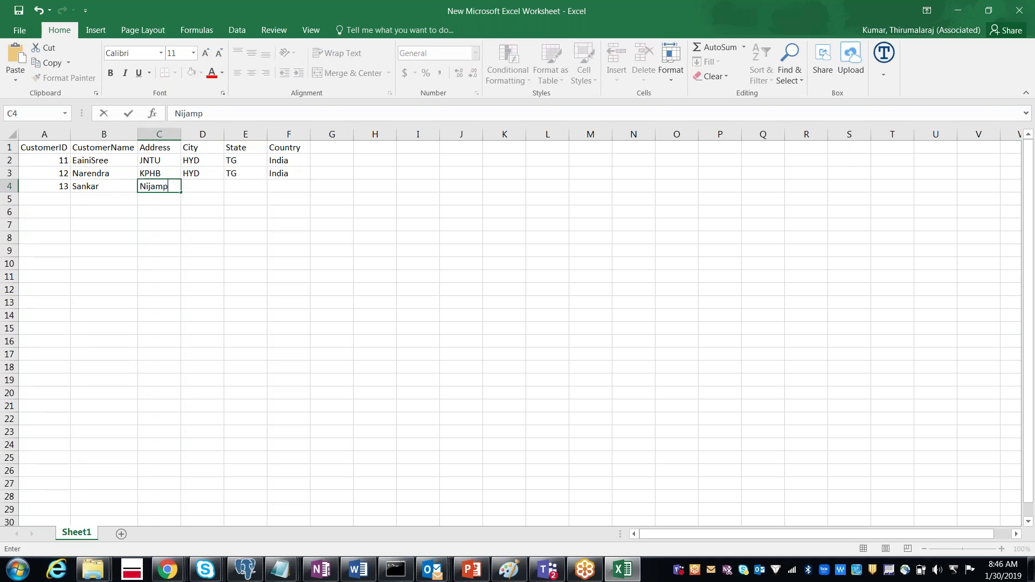
key(Tab)
text(HYD)
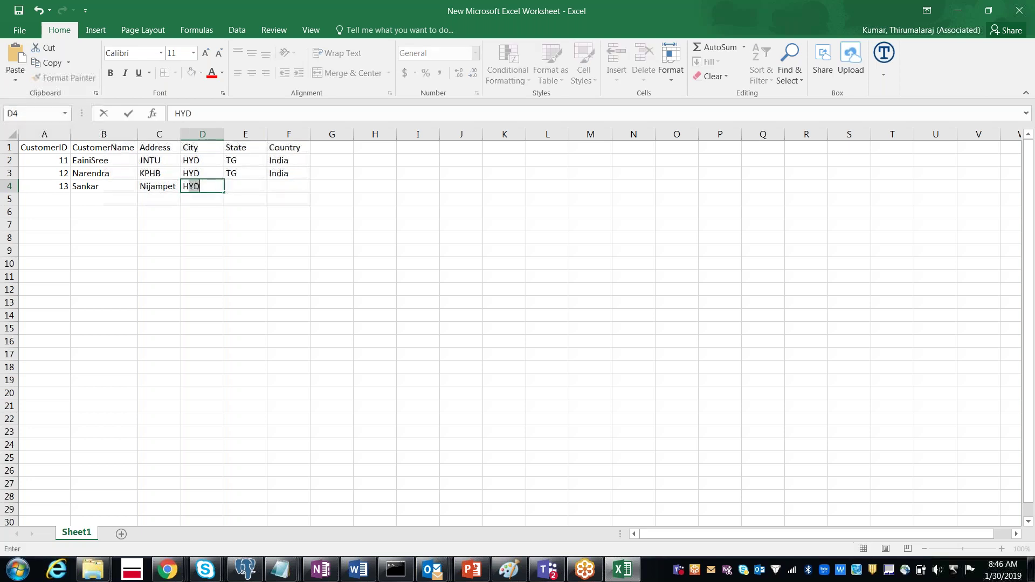
key(Tab)
text(TG)
key(Tab)
text(India)
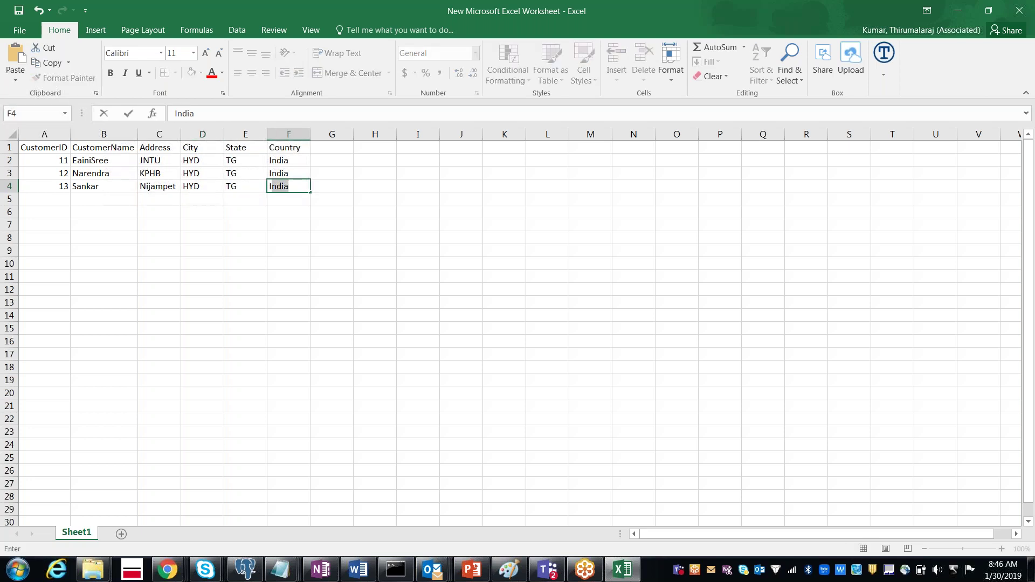
key(Return)
Fill row 5 with the fourth customer's ID, name and address, plus city HYD, state TG and country India
text(14)
key(Tab)
text(p)
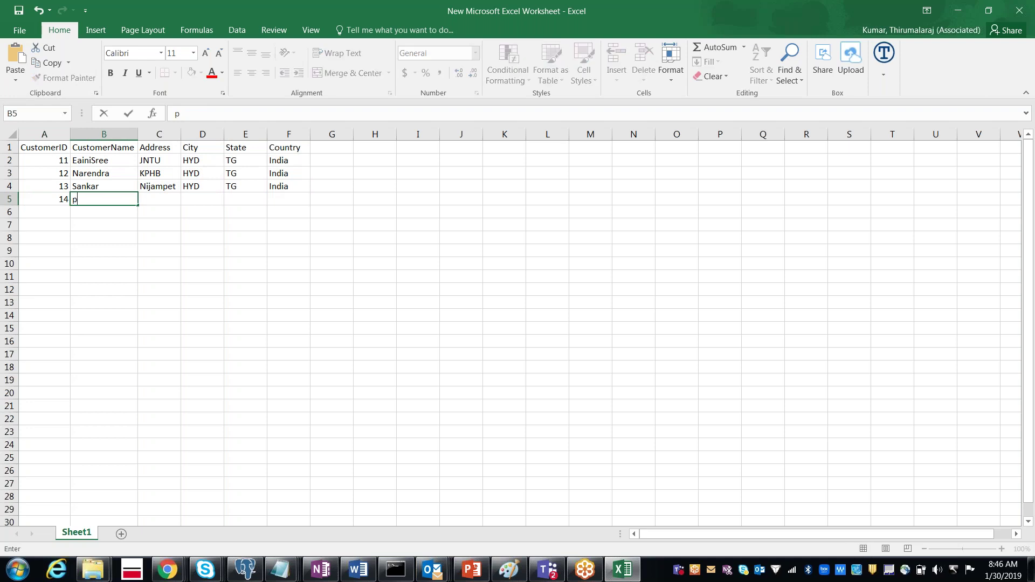
text(rasanth)
key(Tab)
text(Vanasthalipuram)
key(Tab)
text(hy)
key(Tab)
text(TG)
key(Tab)
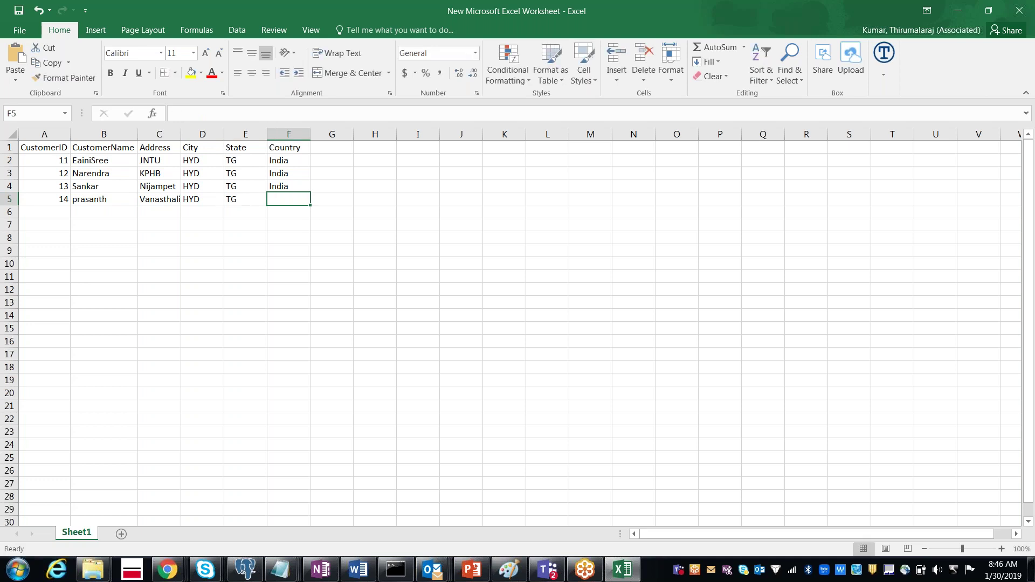
text(India)
key(Return)
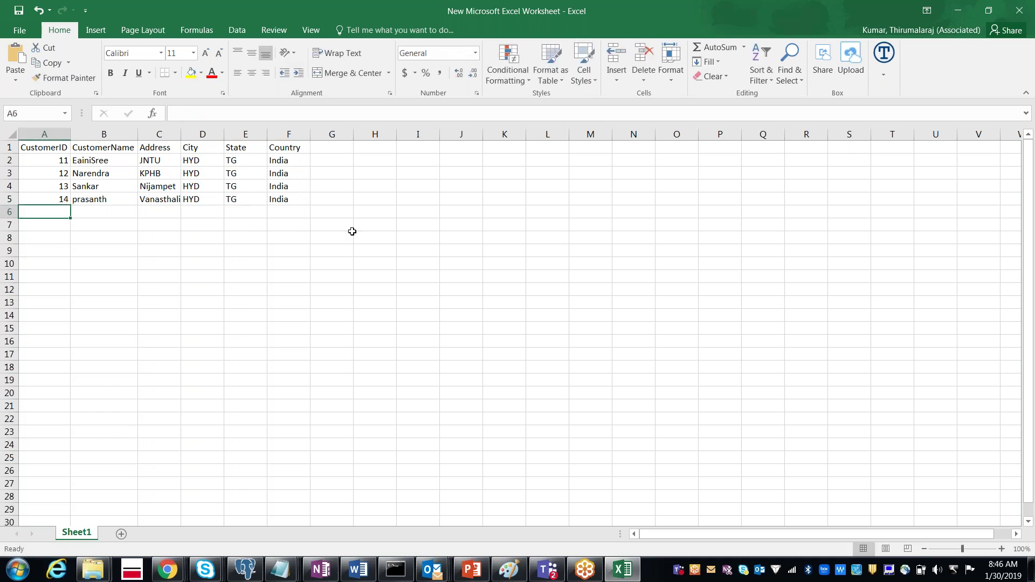
Review the header row and the customer records entered in rows 2 to 5
key(Up)
key(Up)
key(Up)
key(Up)
key(Up)
key(Down)
key(Down)
key(Down)
key(Down)
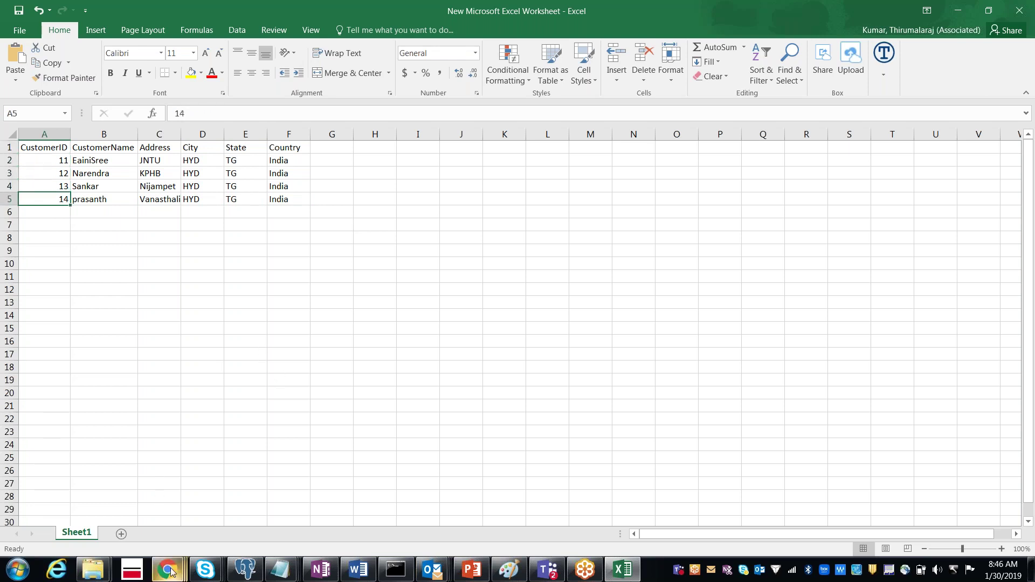
Switch to Pega Designer Studio to check the existing CustomerDetails records, and return to the Excel worksheet
mouse_move(171, 572)
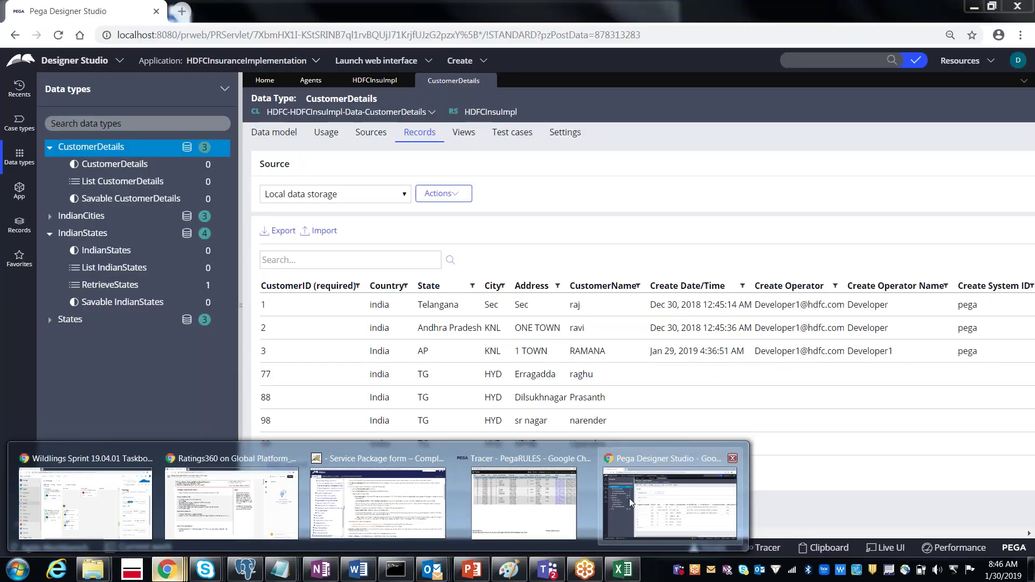
click(630, 498)
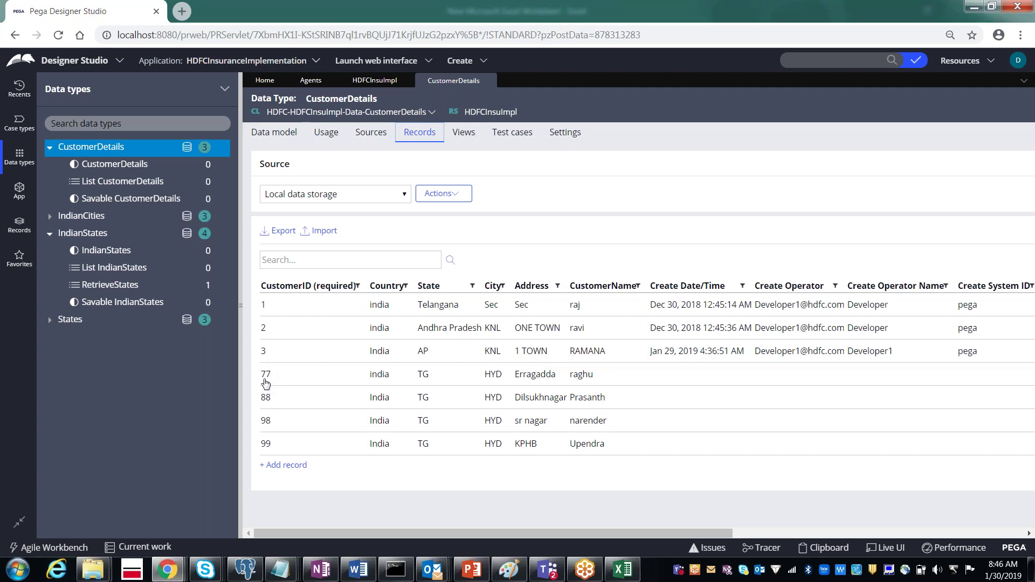
key(alt+Tab)
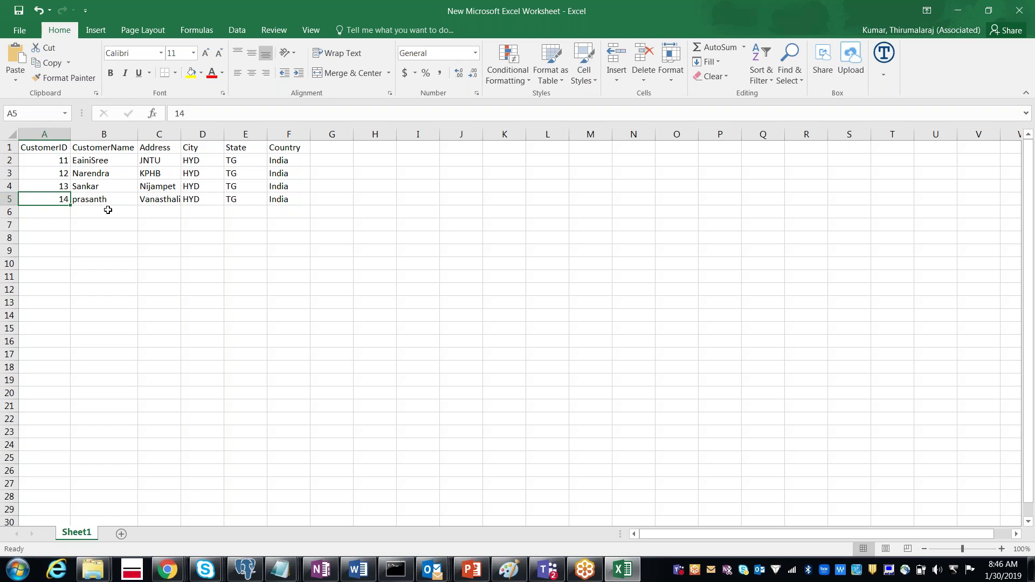
key(alt+Tab)
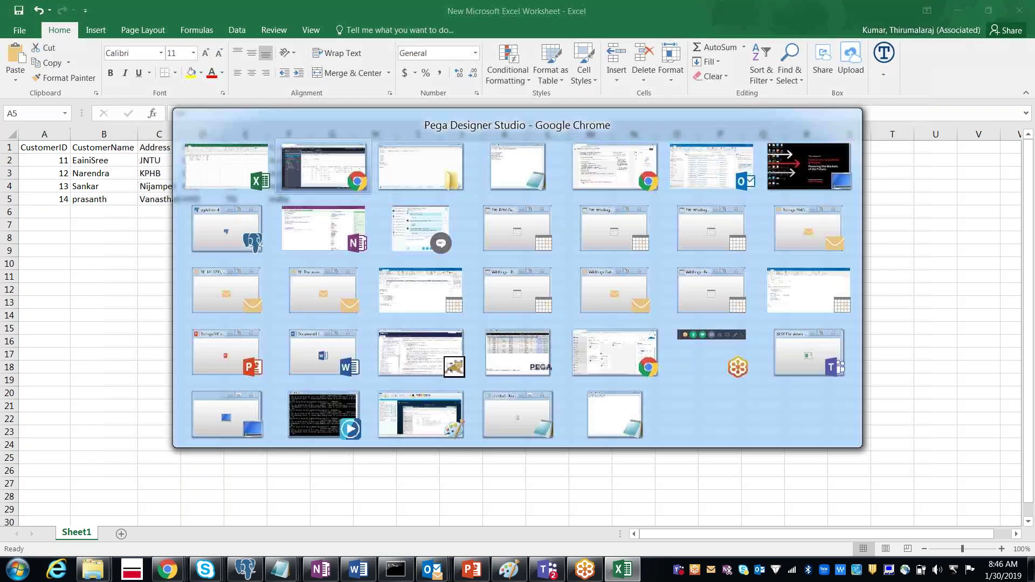
key(Escape)
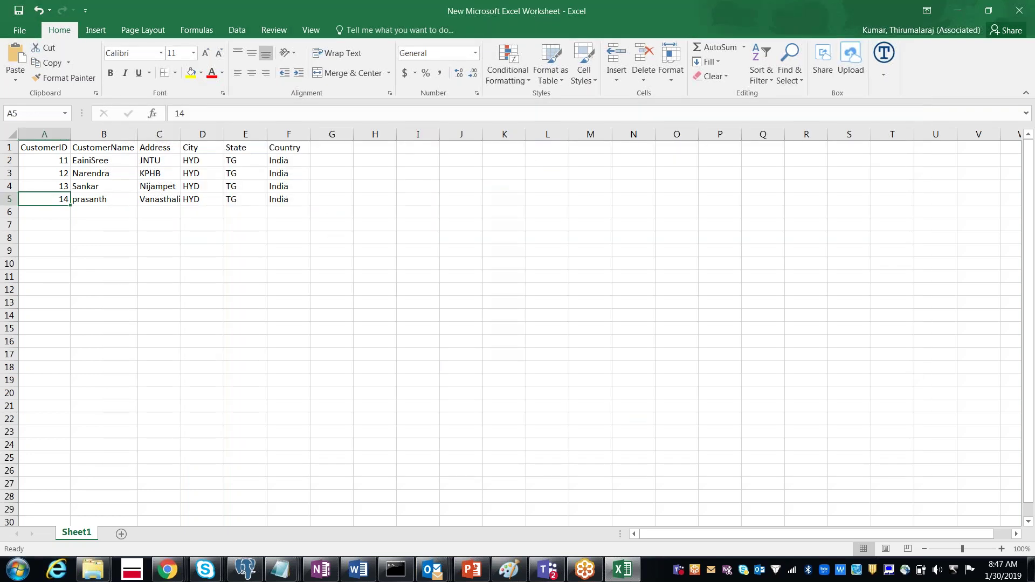
Save the worksheet in the PegaTrng folder as CustomerDetails in CSV (Comma delimited) format, keeping that format
click(20, 30)
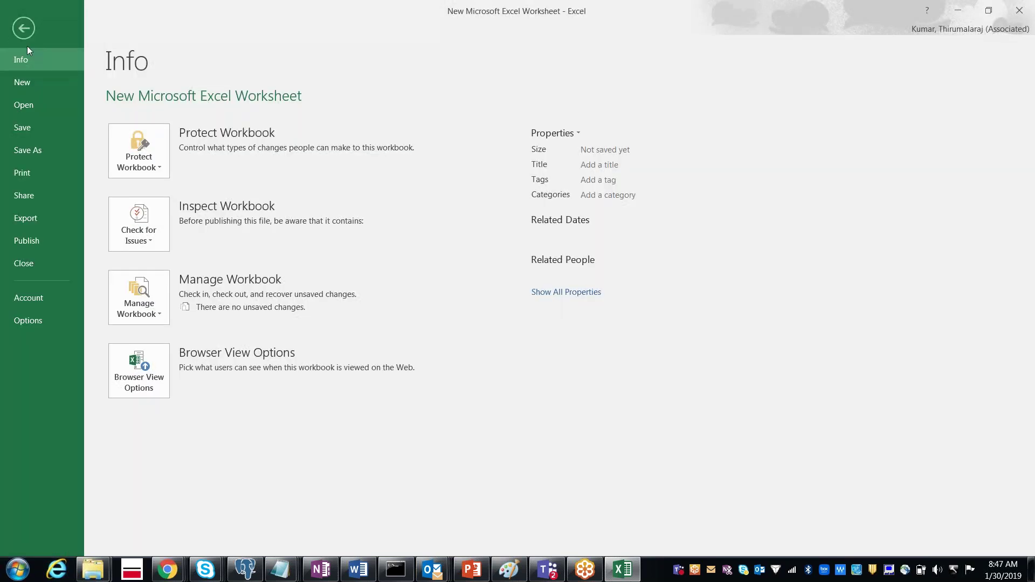
click(44, 150)
click(162, 142)
click(347, 179)
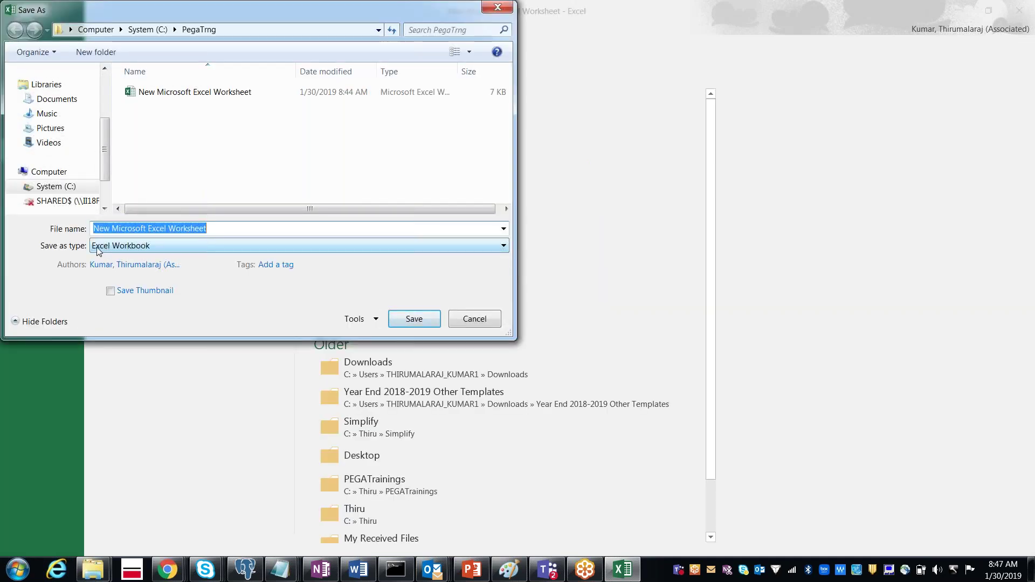
click(114, 246)
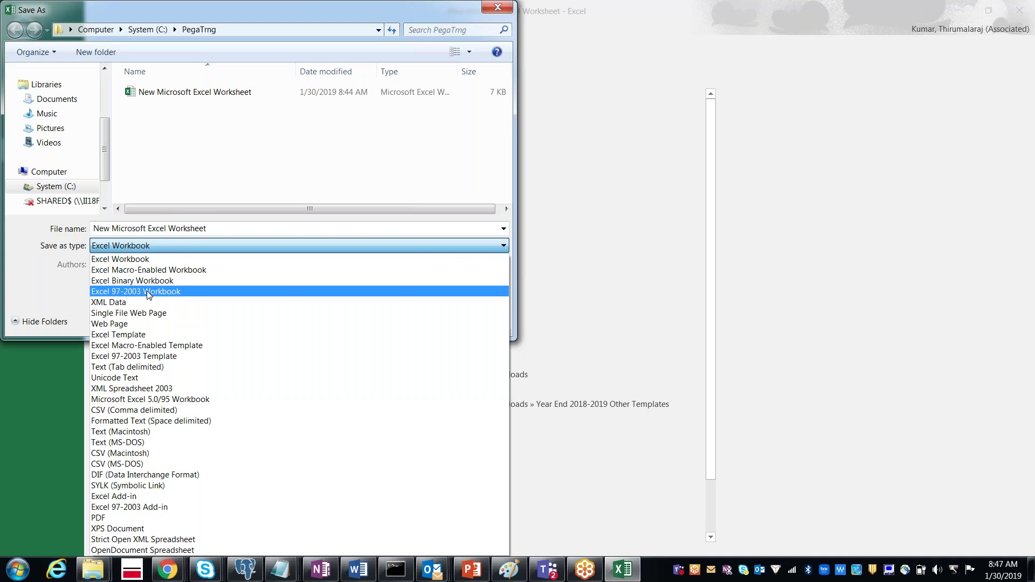
click(126, 414)
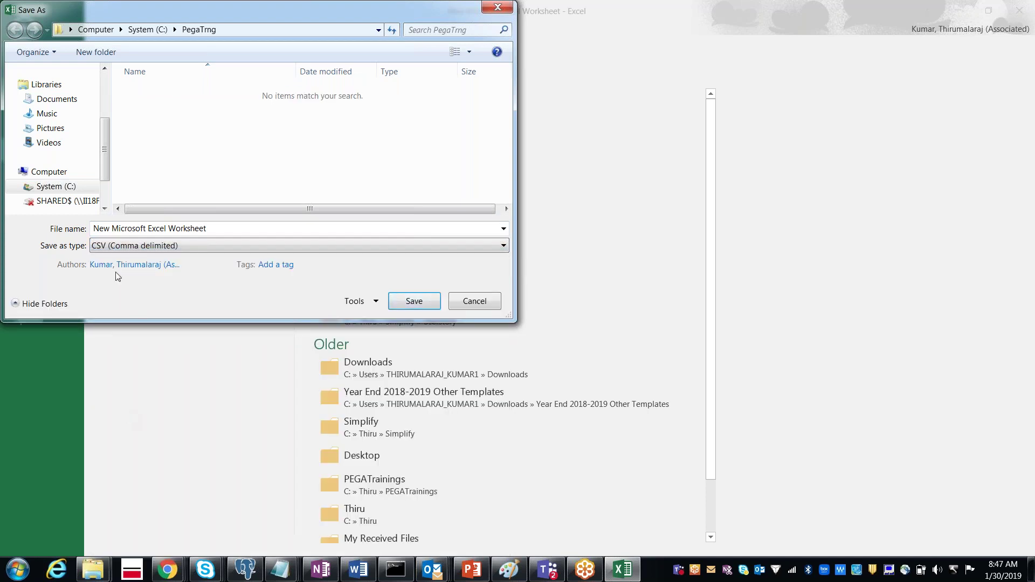
double_click(153, 228)
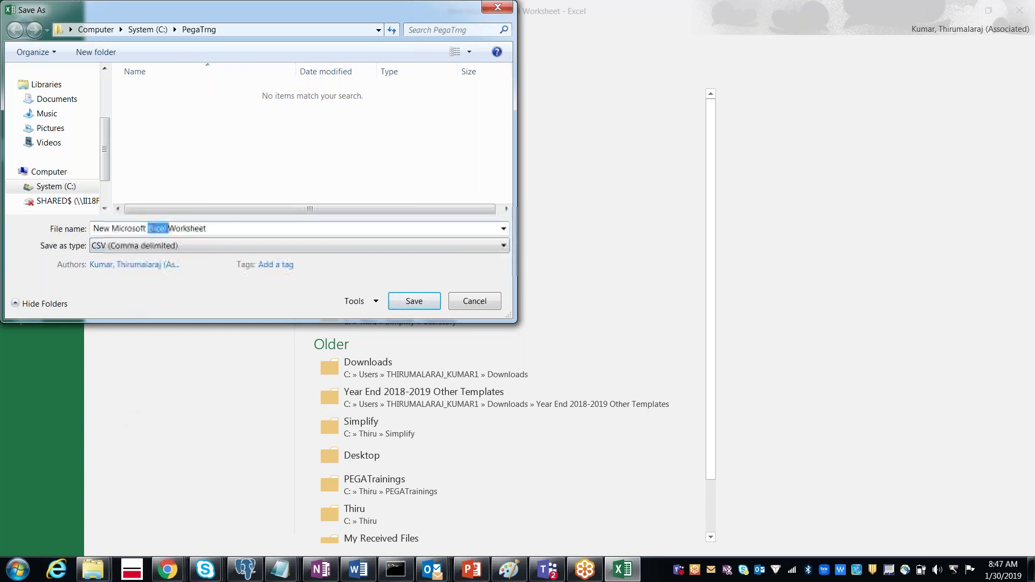
key(ctrl+a)
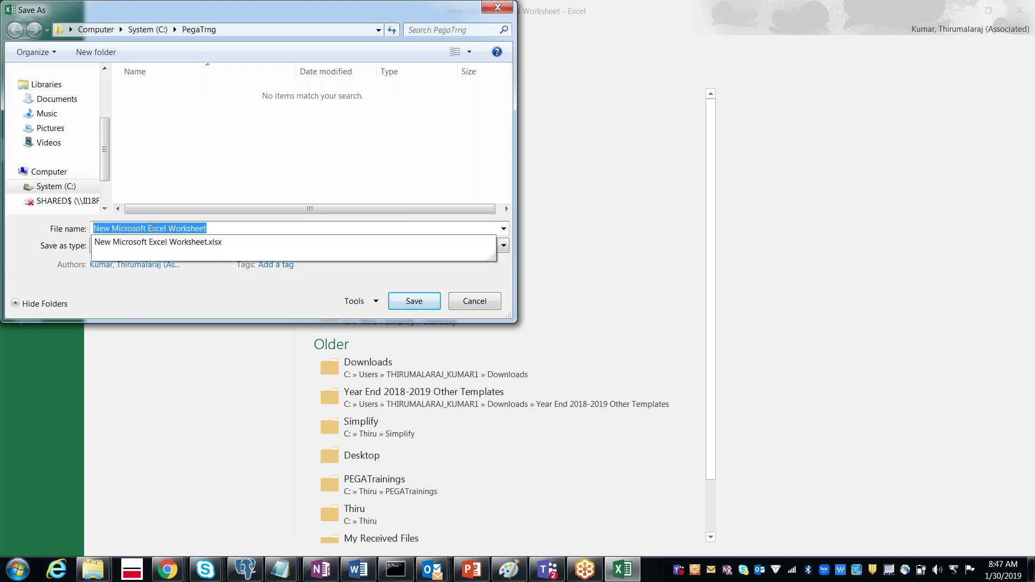
text(CustomerDetails)
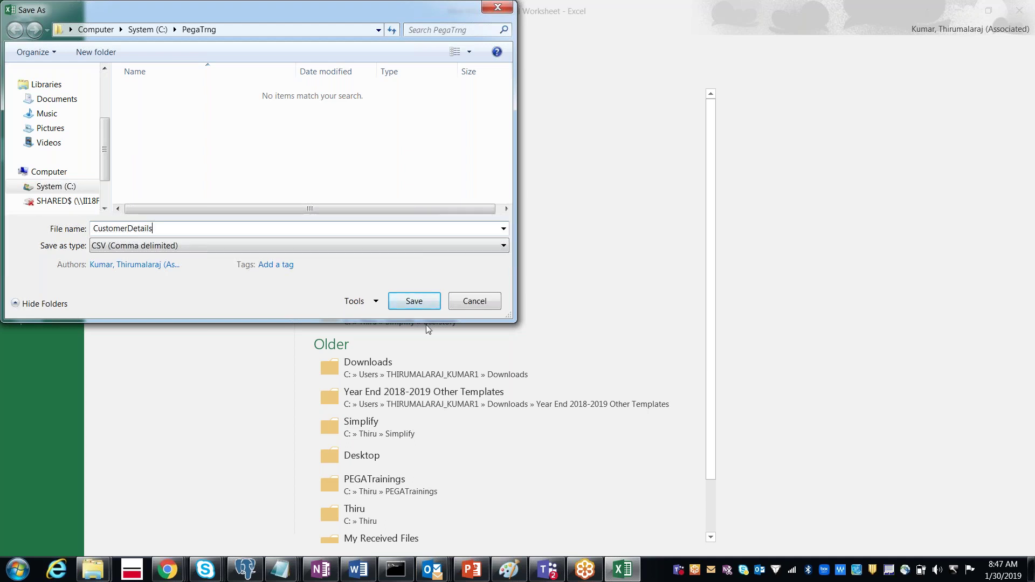
click(414, 301)
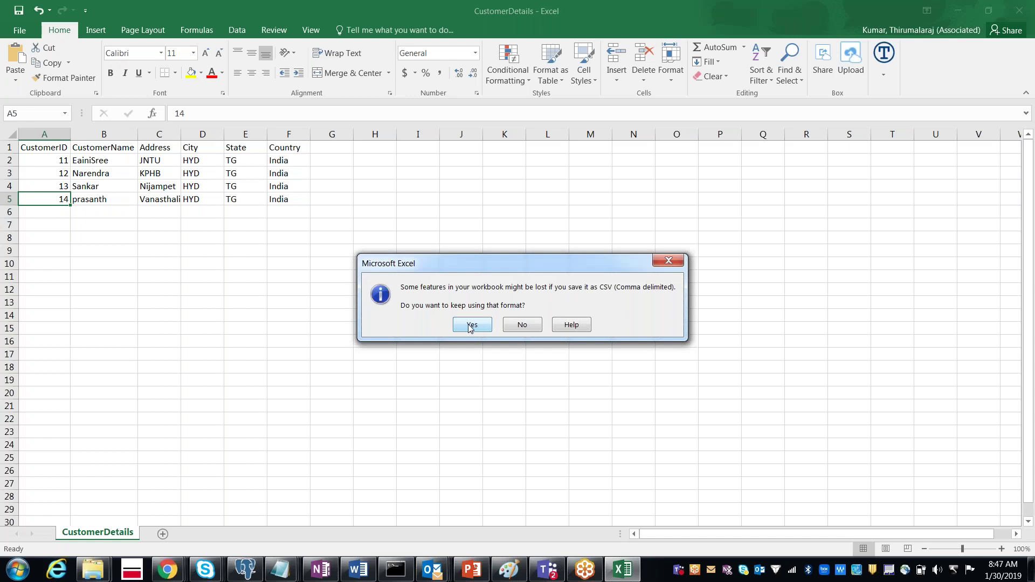
click(471, 326)
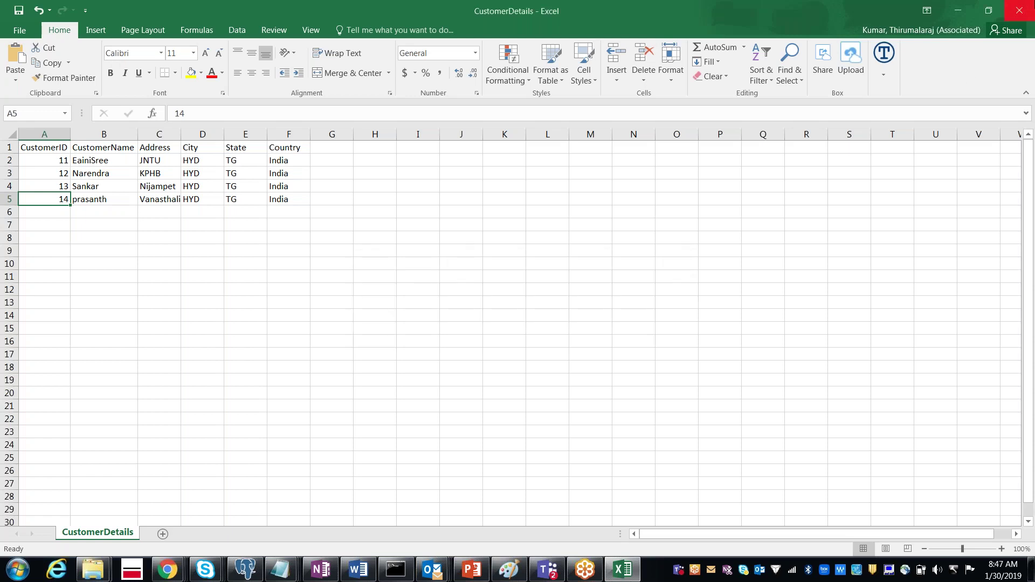
Close the workbook and save its changes, replacing the existing CustomerDetails.csv and keeping the CSV format
click(1018, 13)
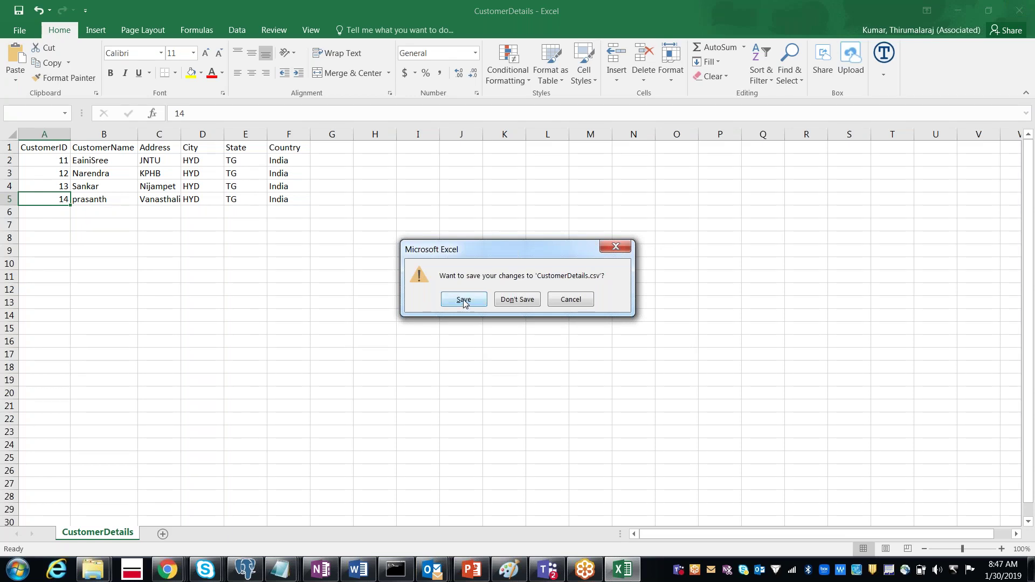
click(464, 300)
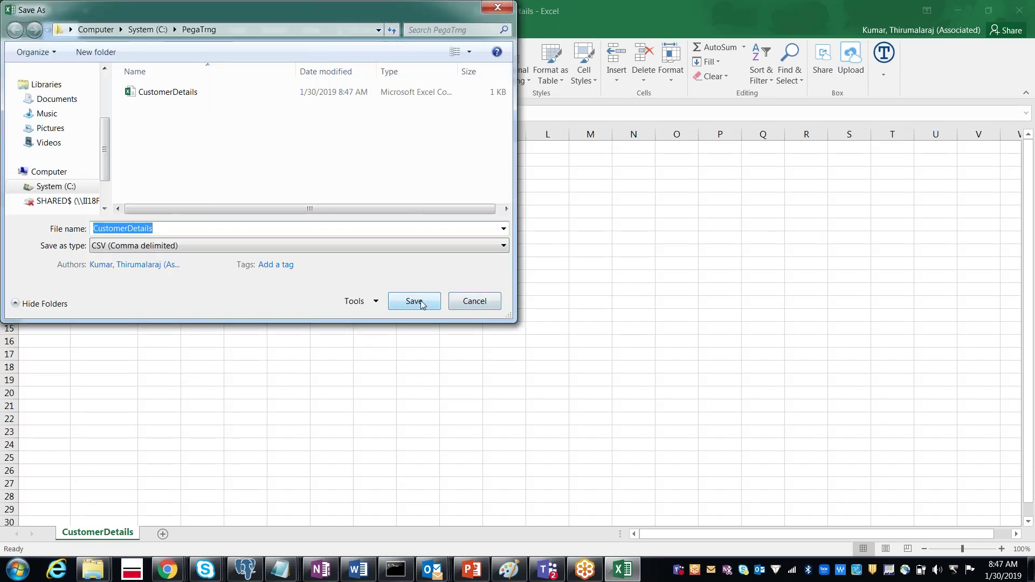
click(422, 302)
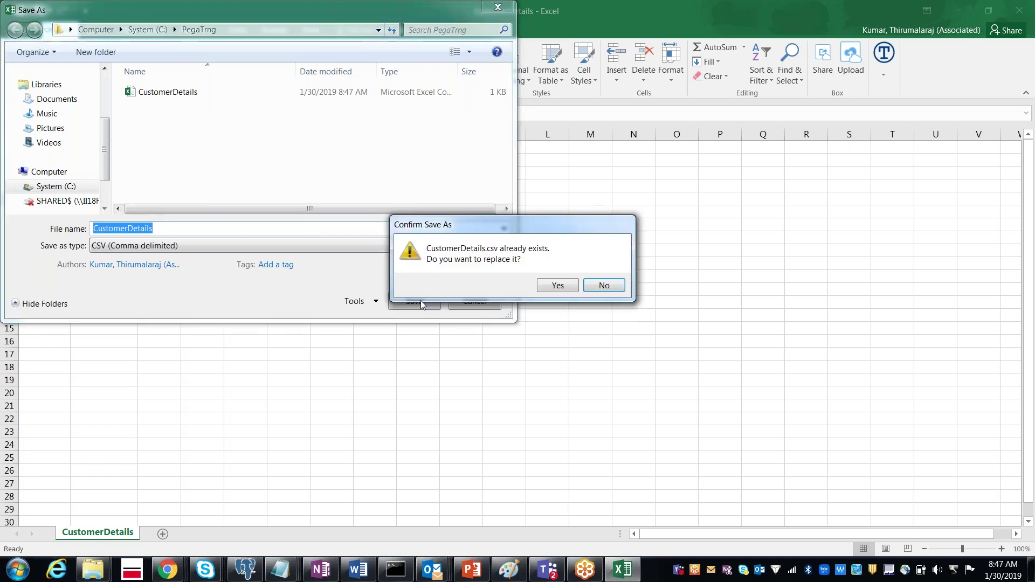
click(556, 289)
click(473, 326)
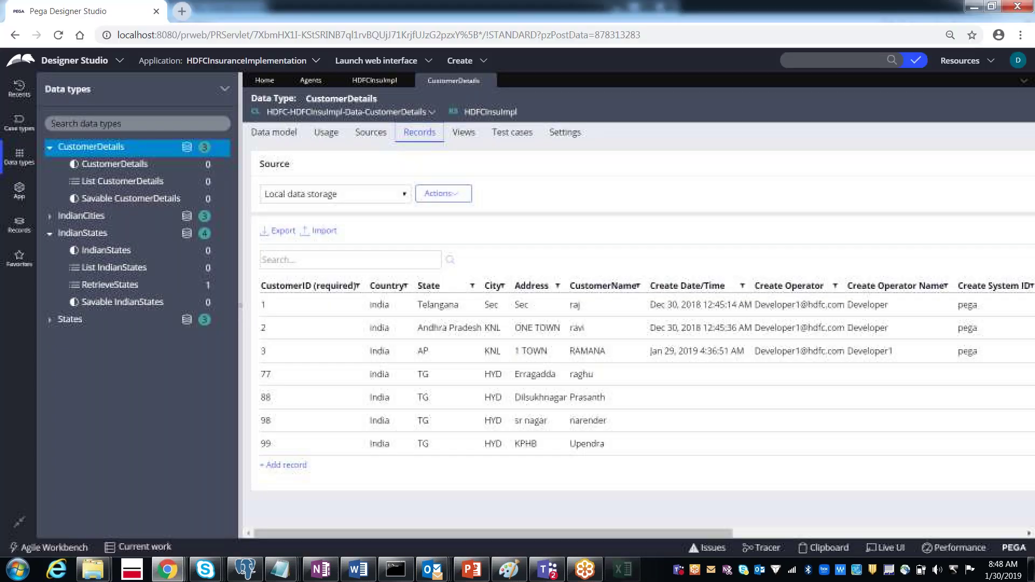
Switch to the PegaTrng folder in Windows Explorer and permanently delete the New Microsoft Excel Worksheet file
mouse_move(97, 573)
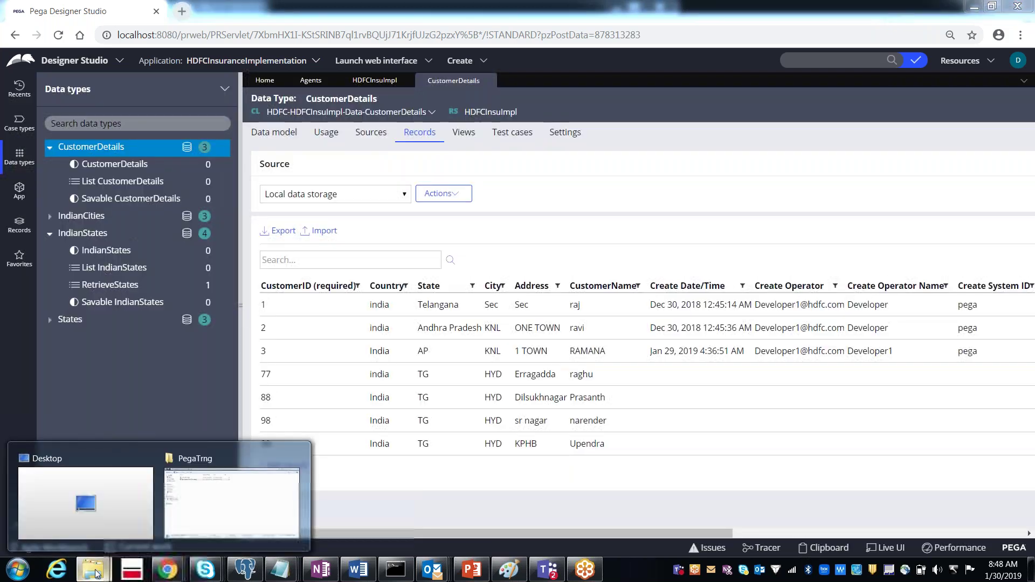
click(232, 504)
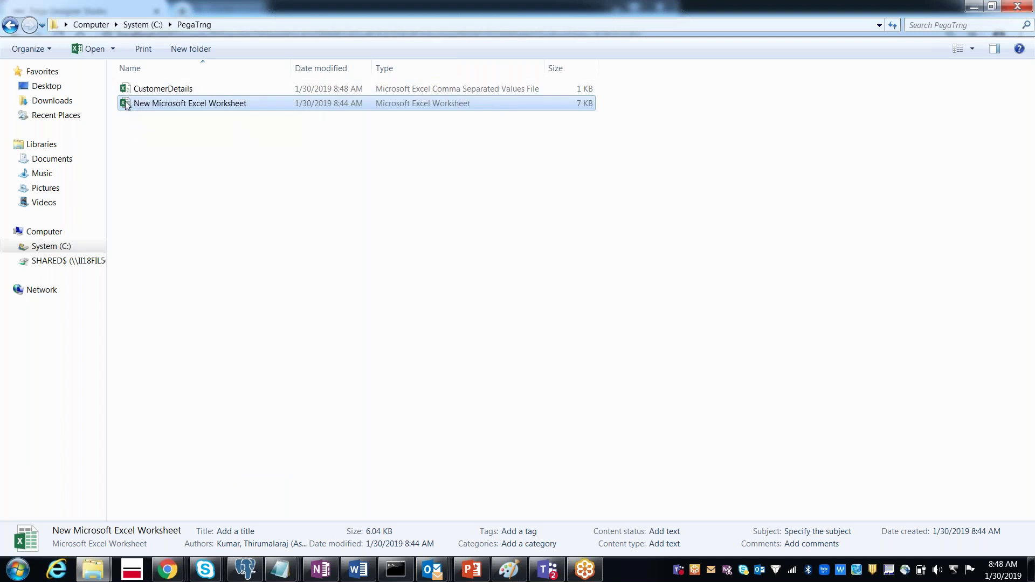
key(shift+Delete)
key(Return)
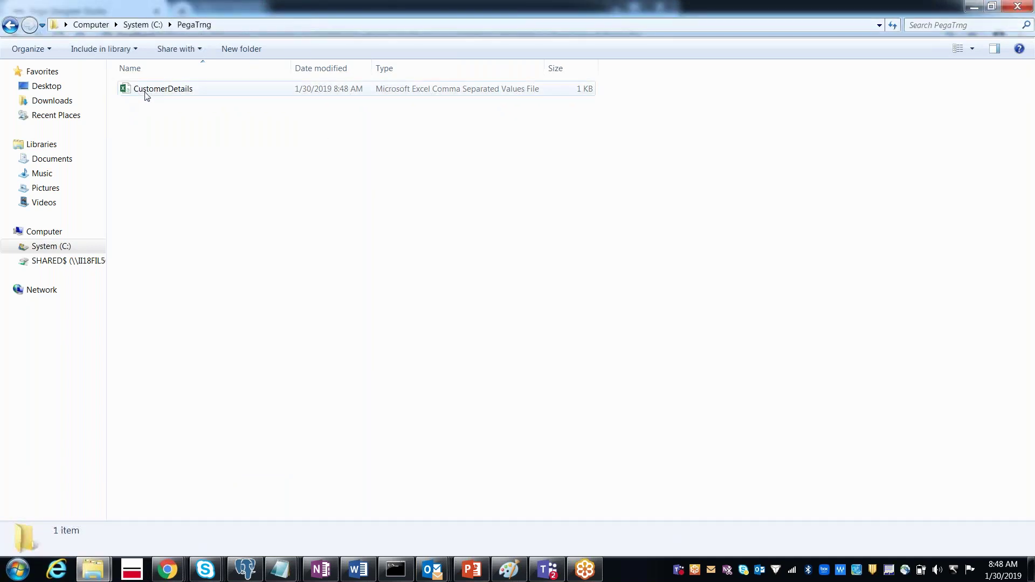
click(146, 96)
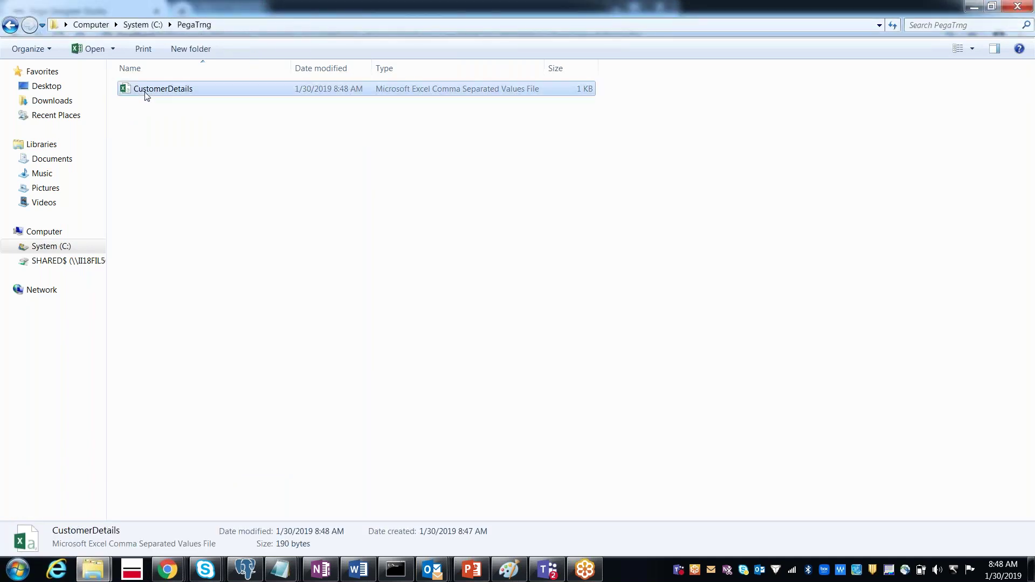
right_click(147, 96)
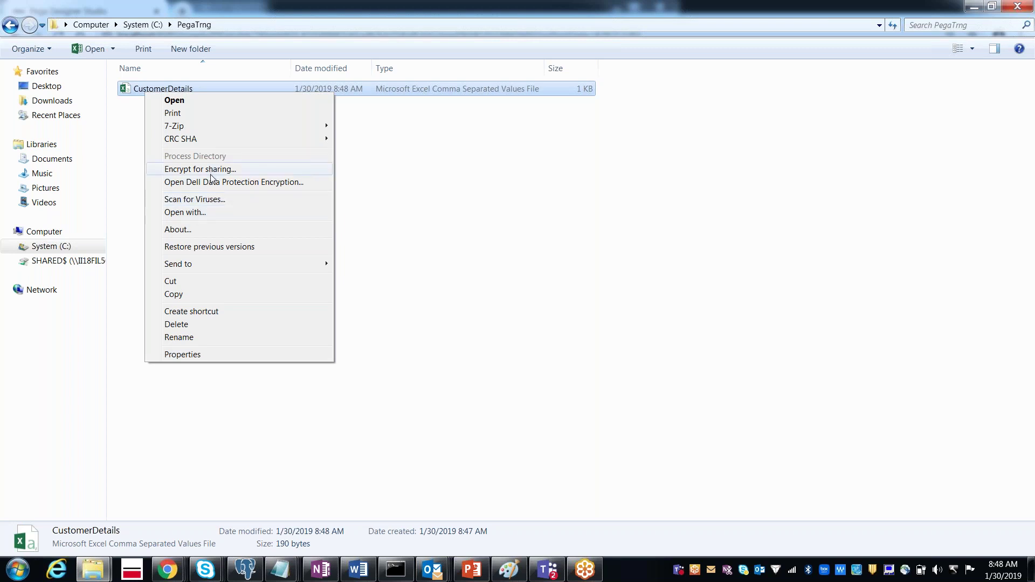
click(216, 216)
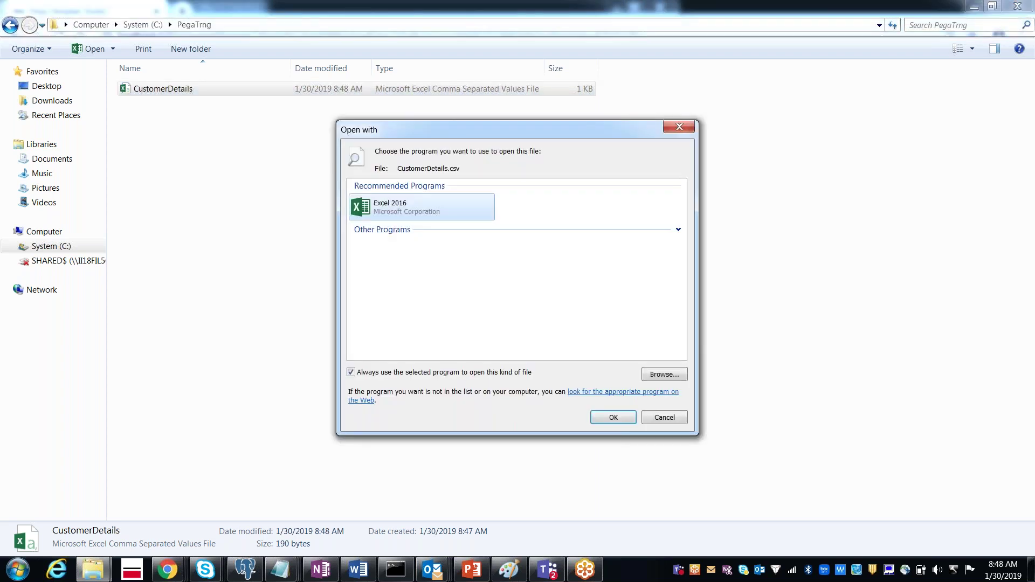
click(355, 372)
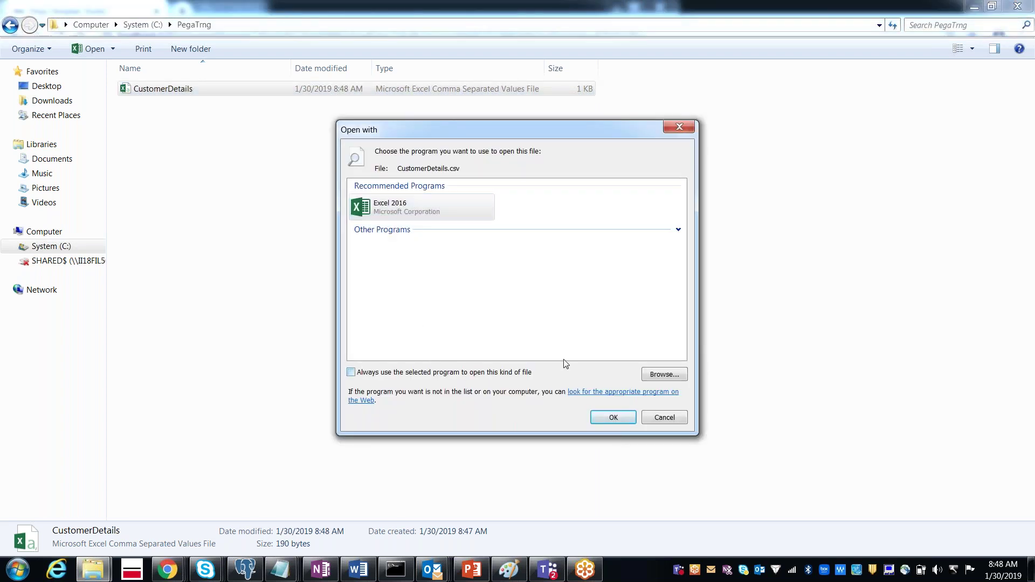
click(675, 377)
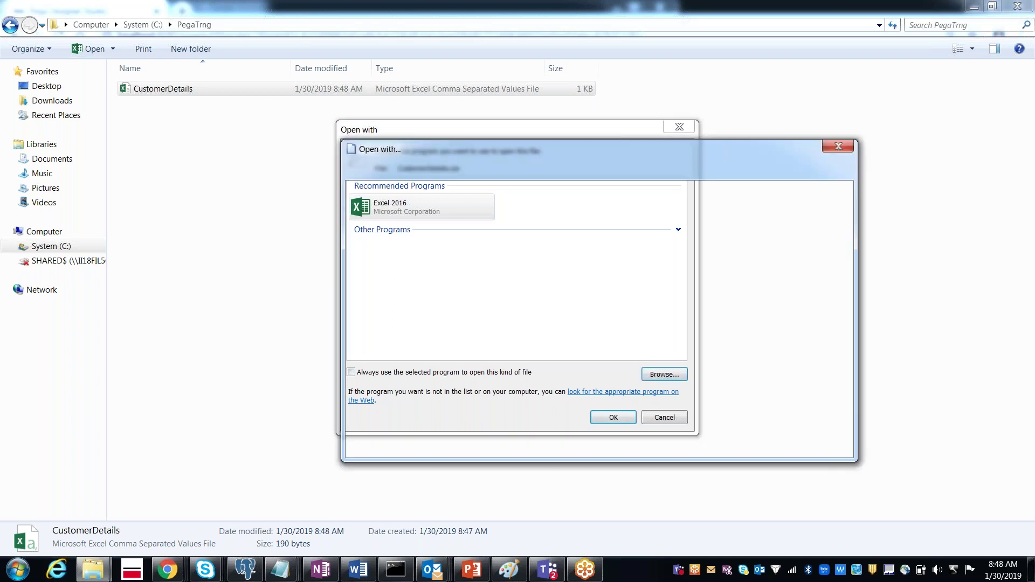
click(820, 443)
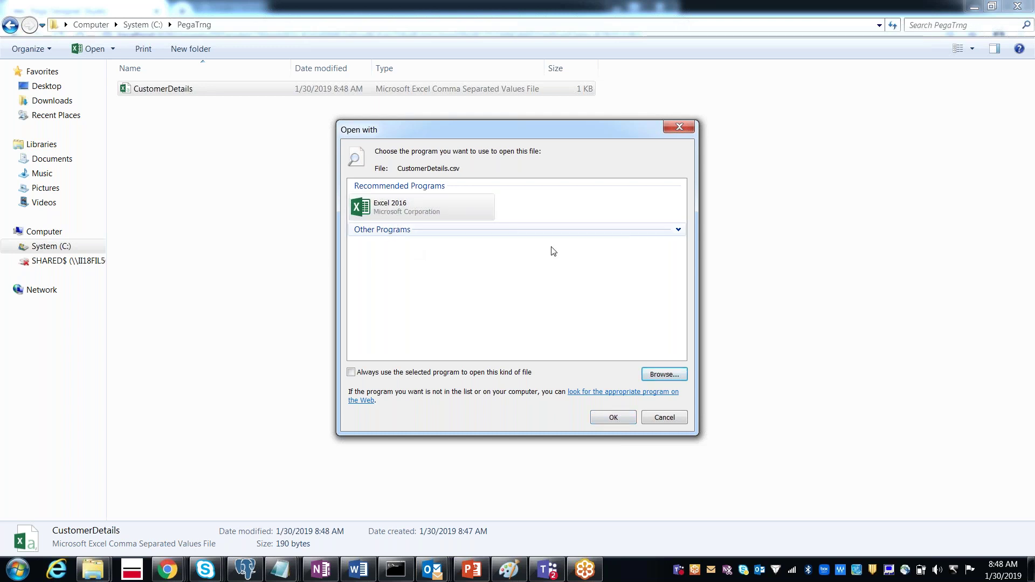
click(665, 419)
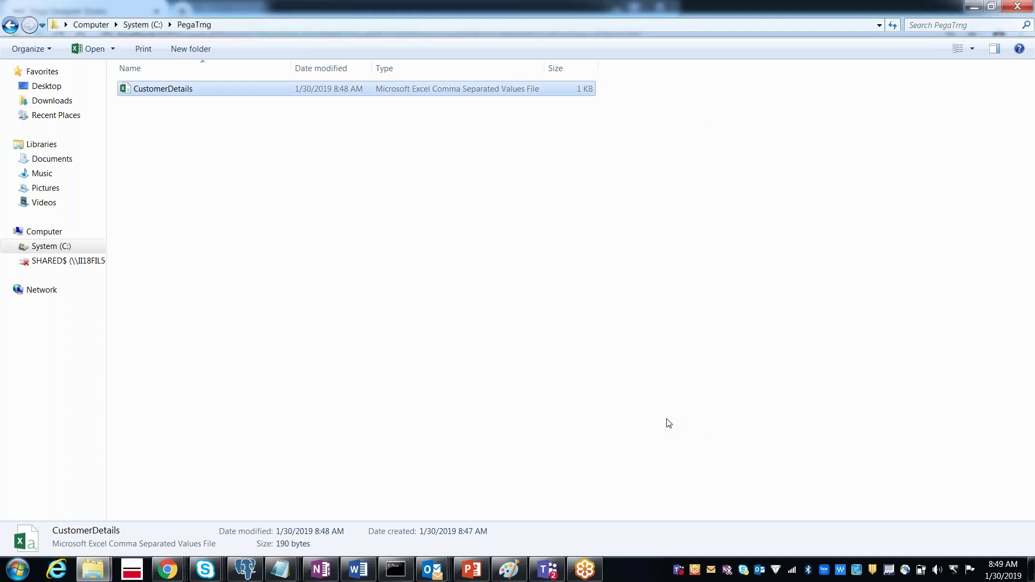
Open CustomerDetails.csv in Notepad, examine its comma-separated header and customer records, and close it
key(super+r)
text(notepad)
key(Return)
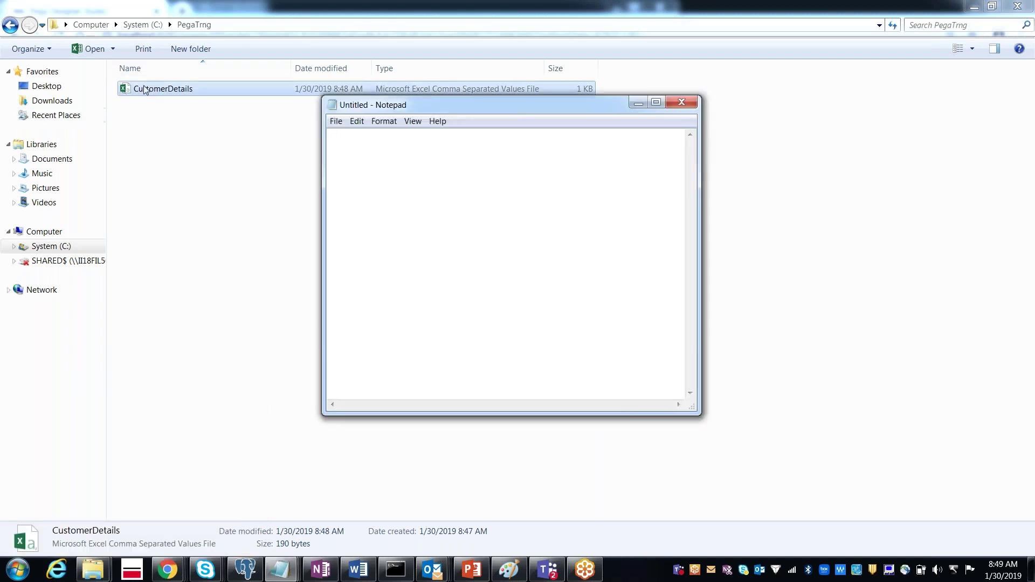
drag(145, 89, 431, 200)
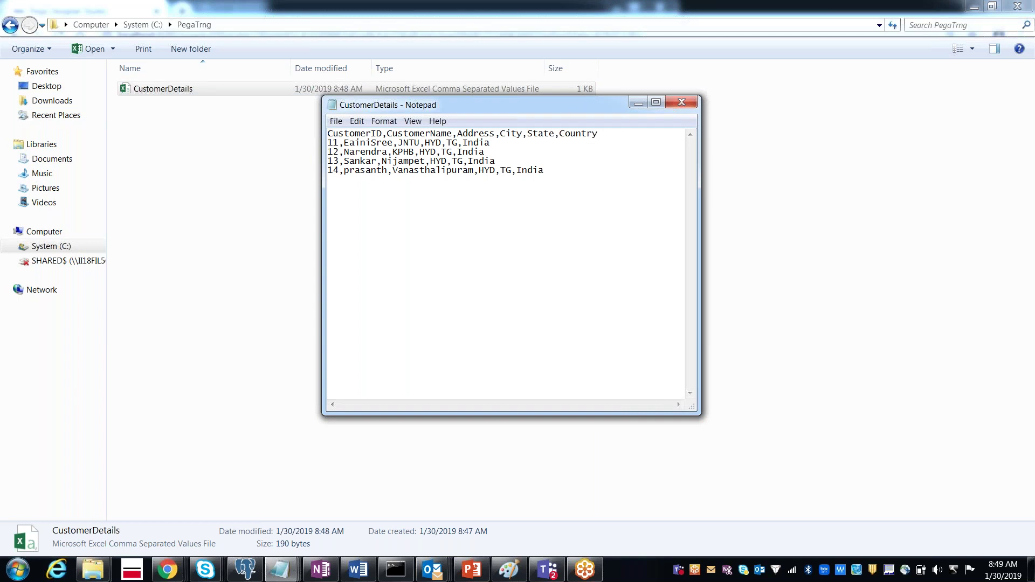
double_click(529, 105)
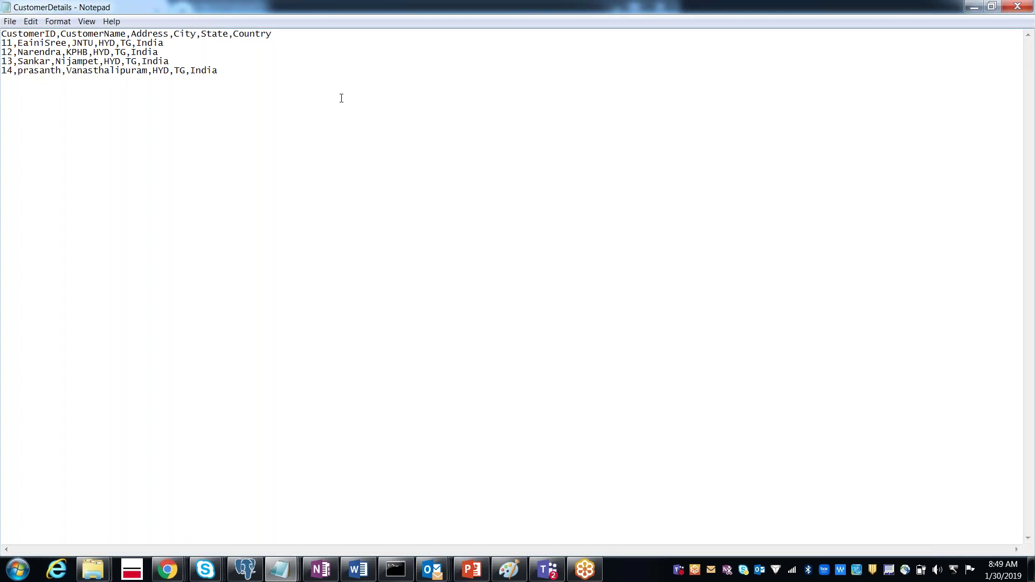
click(1016, 8)
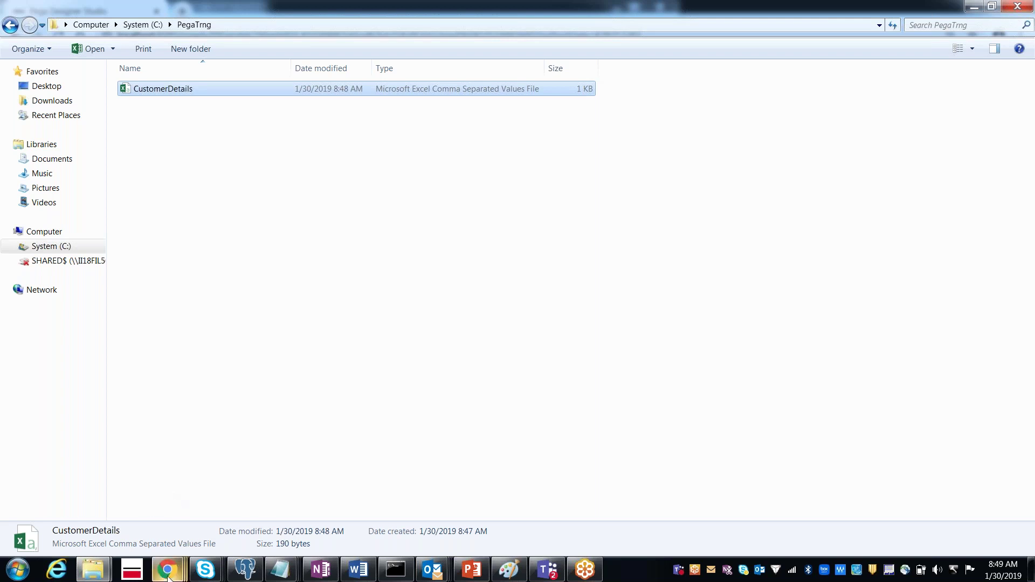
Switch to Pega Designer Studio and start creating a Service Package record from the Integration-Resources category
mouse_move(168, 577)
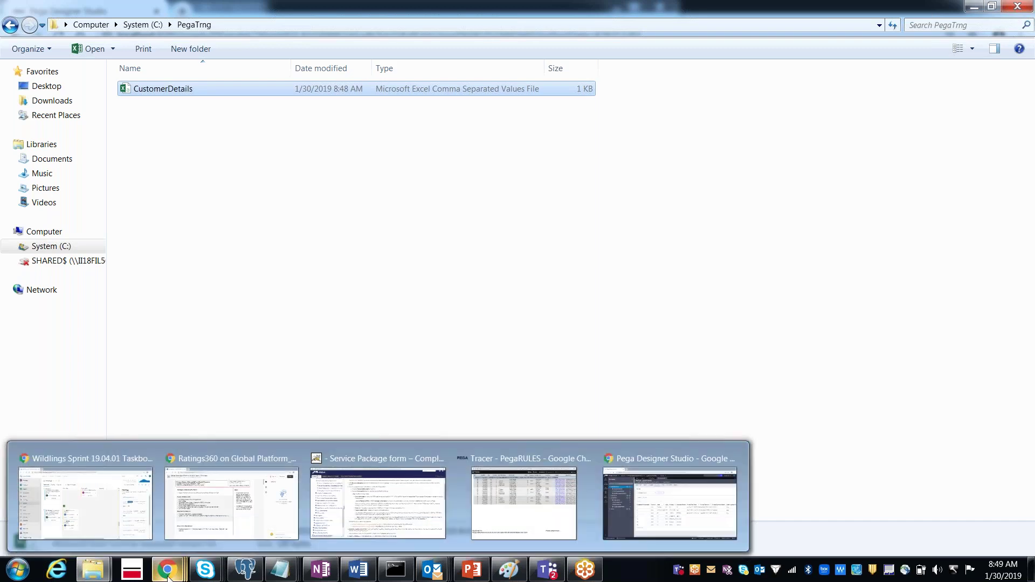
click(168, 573)
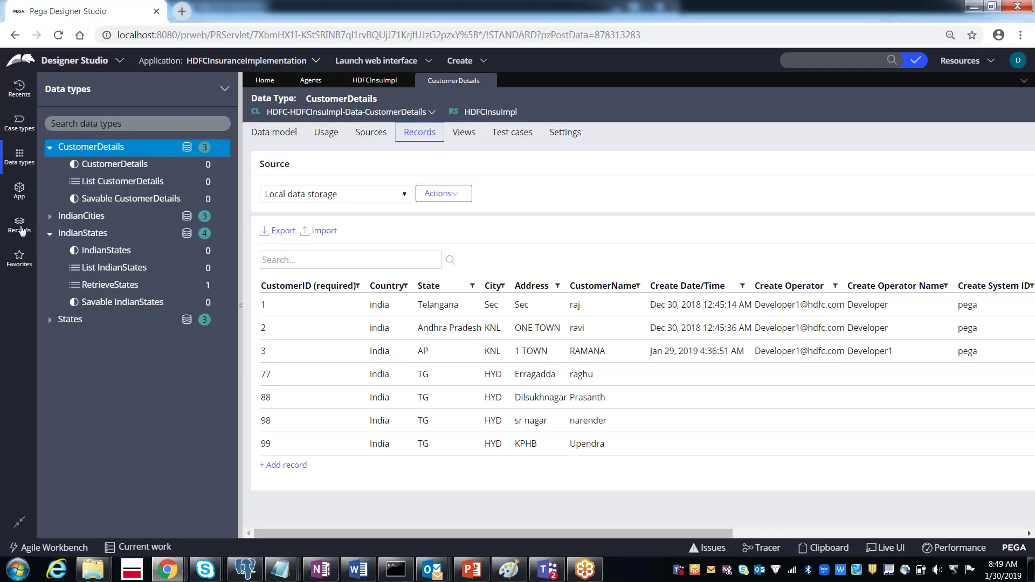
click(21, 231)
scroll(229, 293, up, 2)
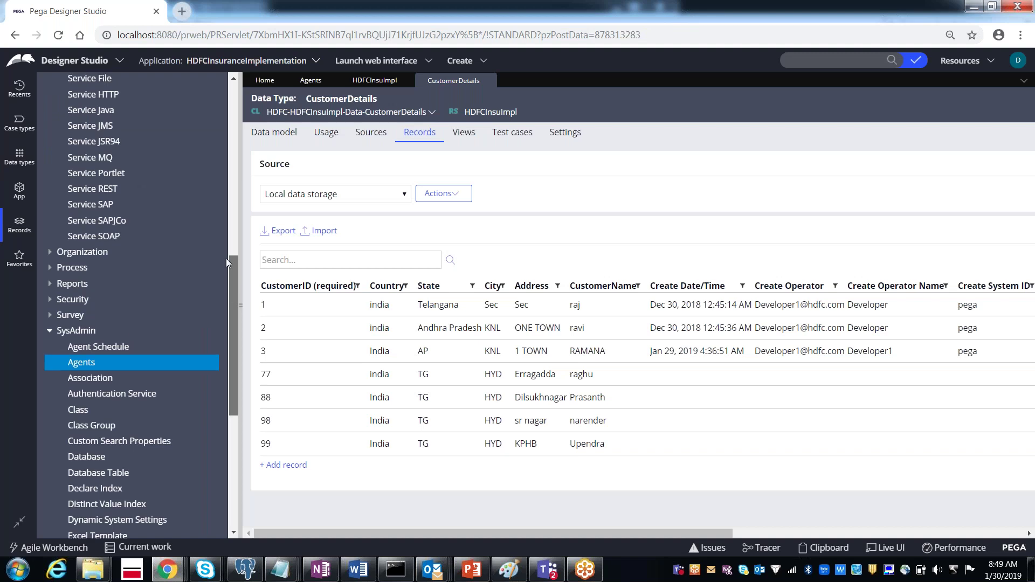
scroll(229, 237, up, 4)
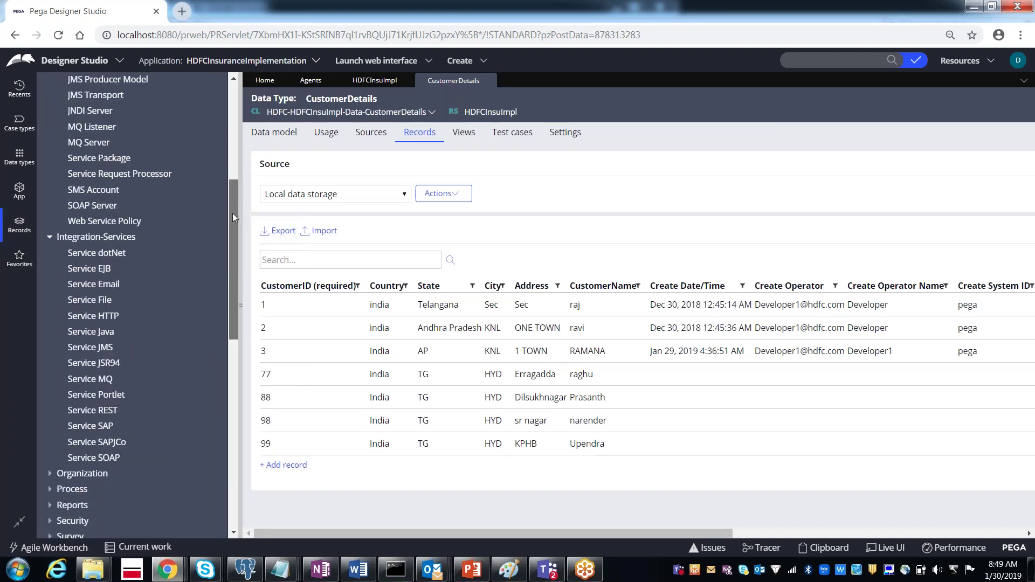
drag(232, 212, 243, 155)
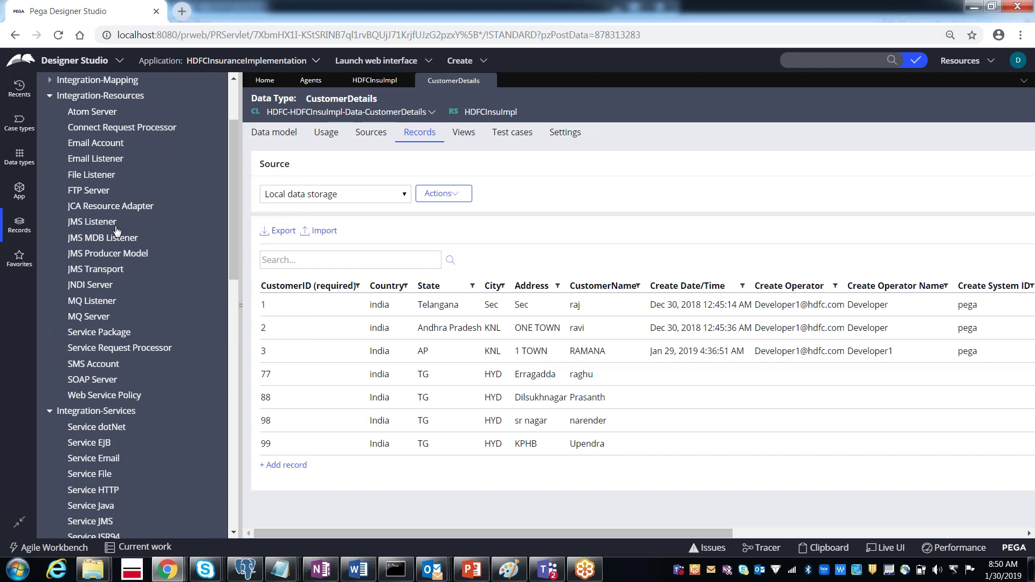
click(99, 333)
right_click(99, 335)
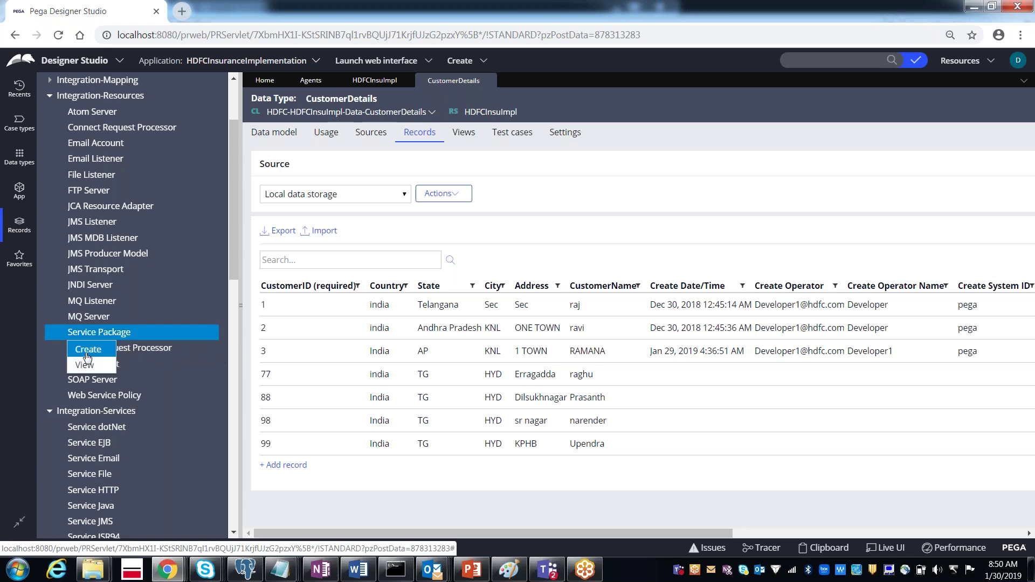
click(86, 350)
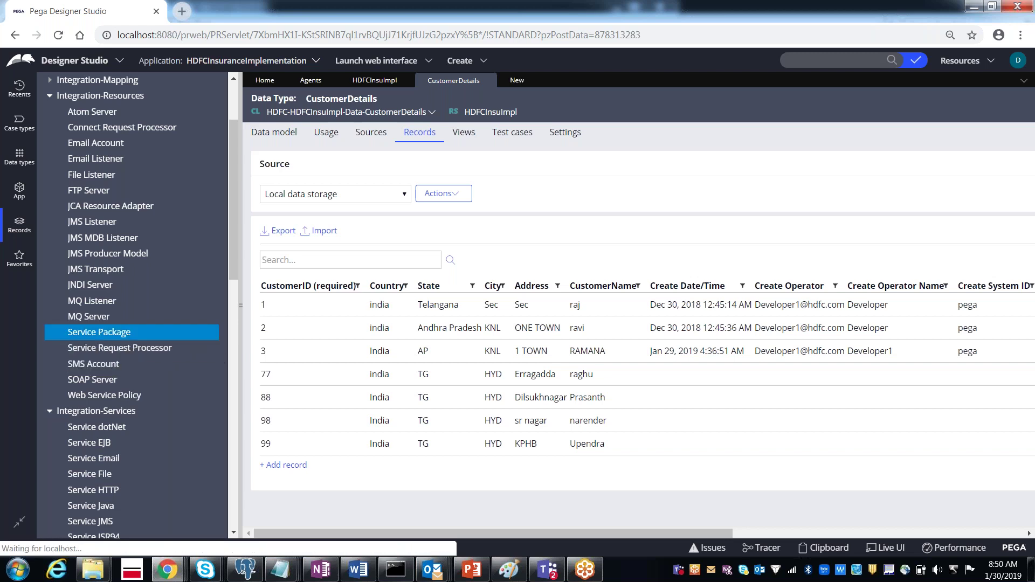
Create and open the service package with short description File Listener and name CustomersServicePackage
text(File Listener)
key(Tab)
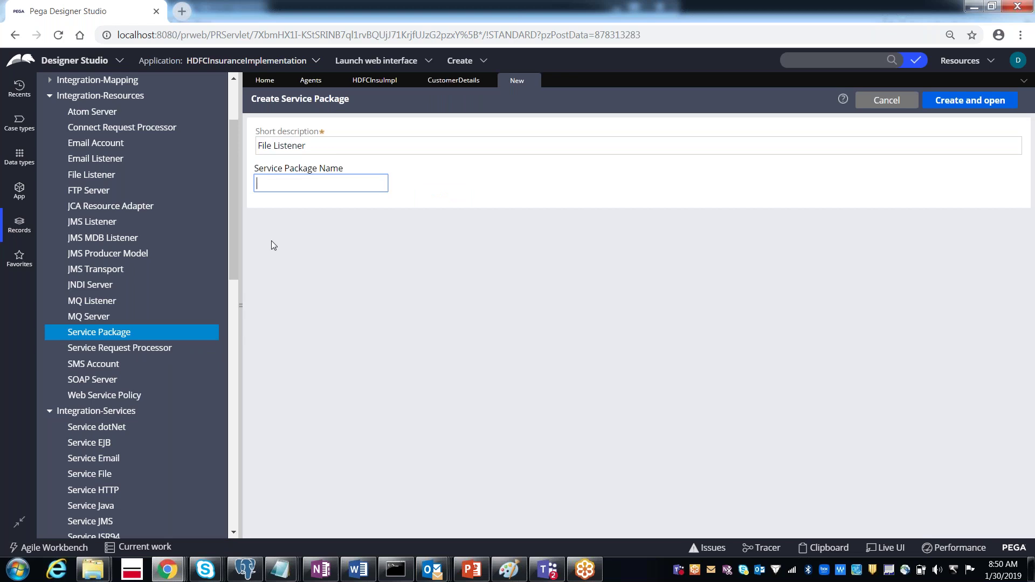
text(CustomersServicePackage)
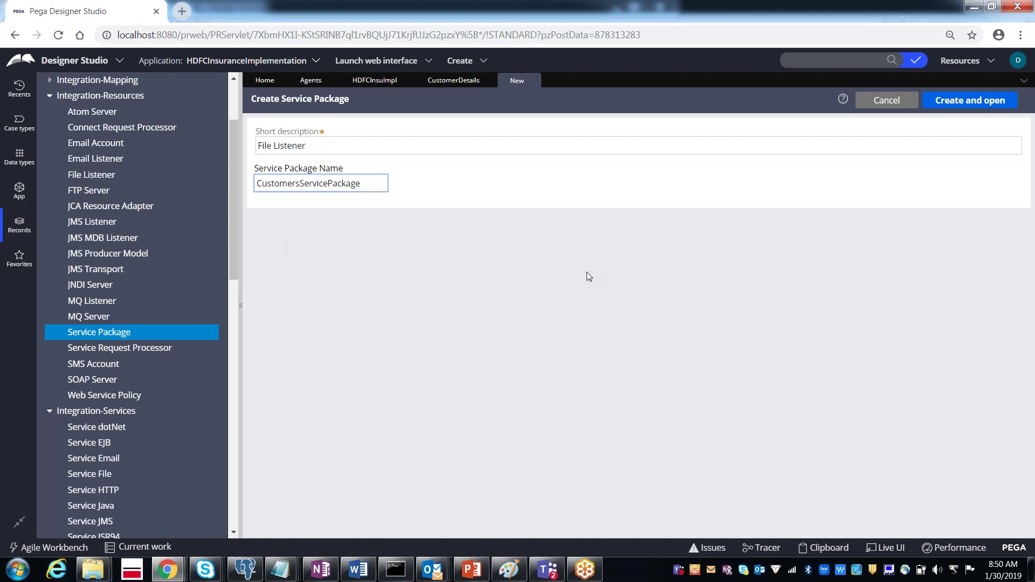
click(971, 100)
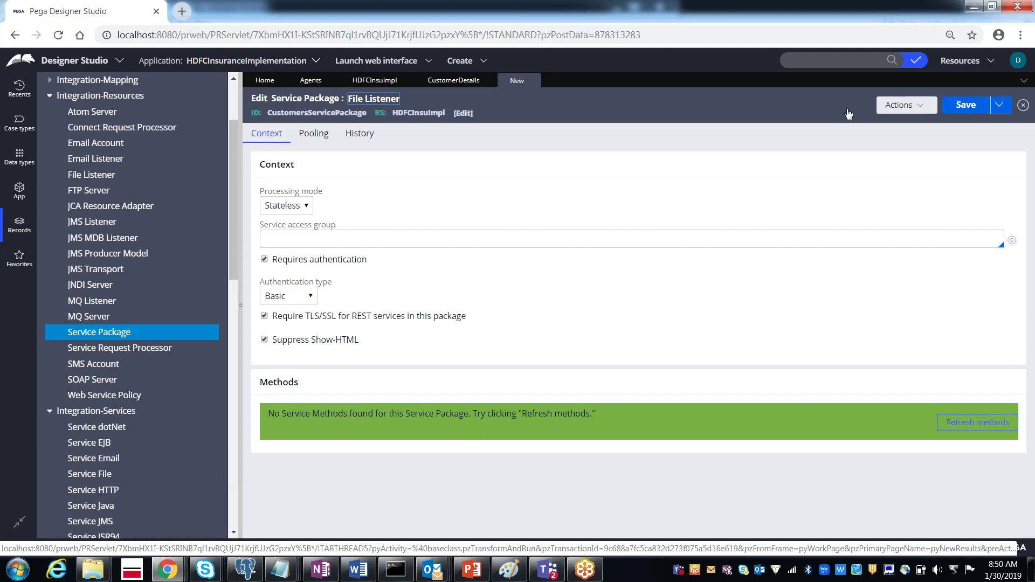
Switch the service package's processing mode to Stateful and back to Stateless
click(286, 210)
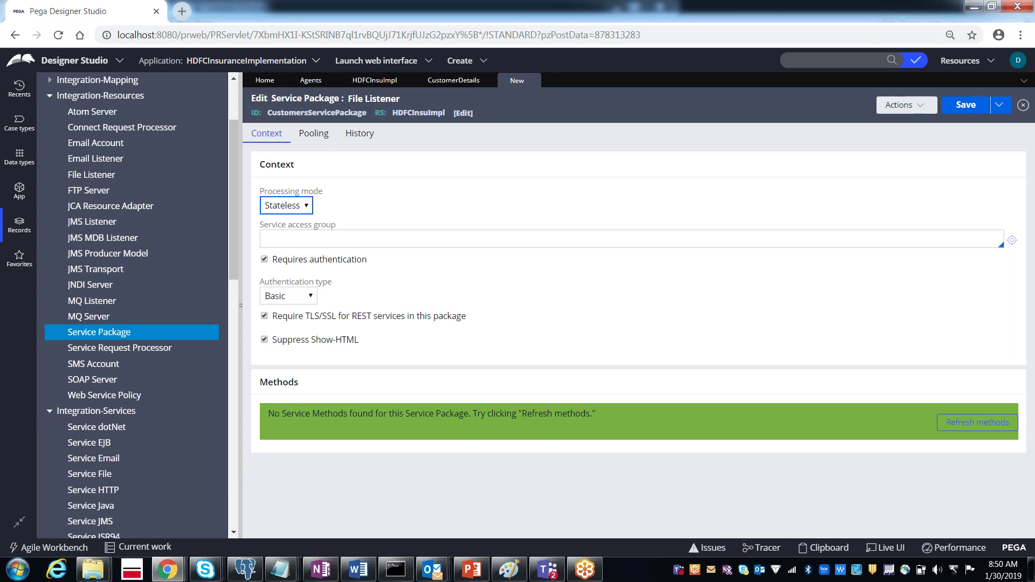
click(274, 210)
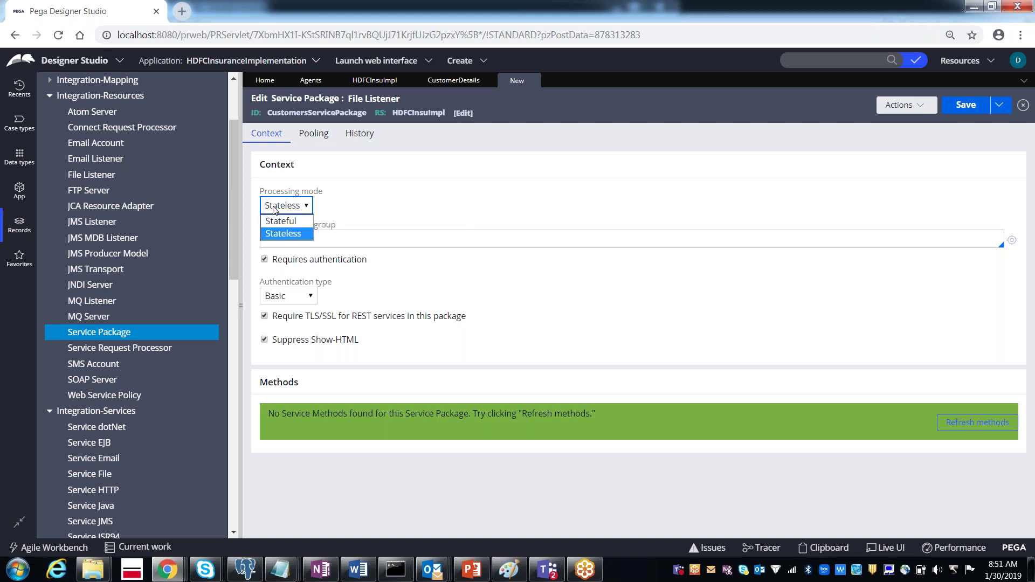
click(276, 221)
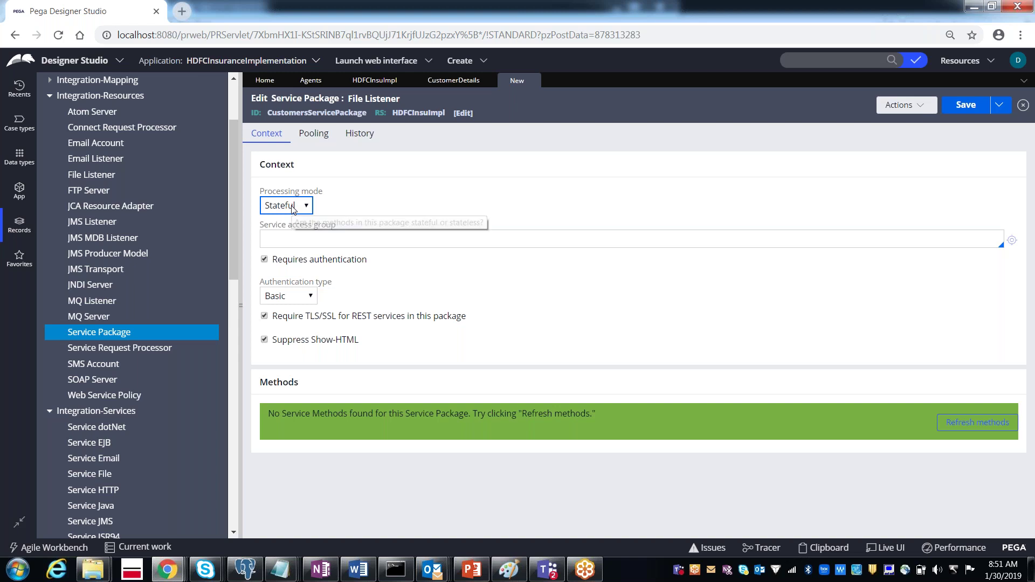
click(294, 207)
click(291, 233)
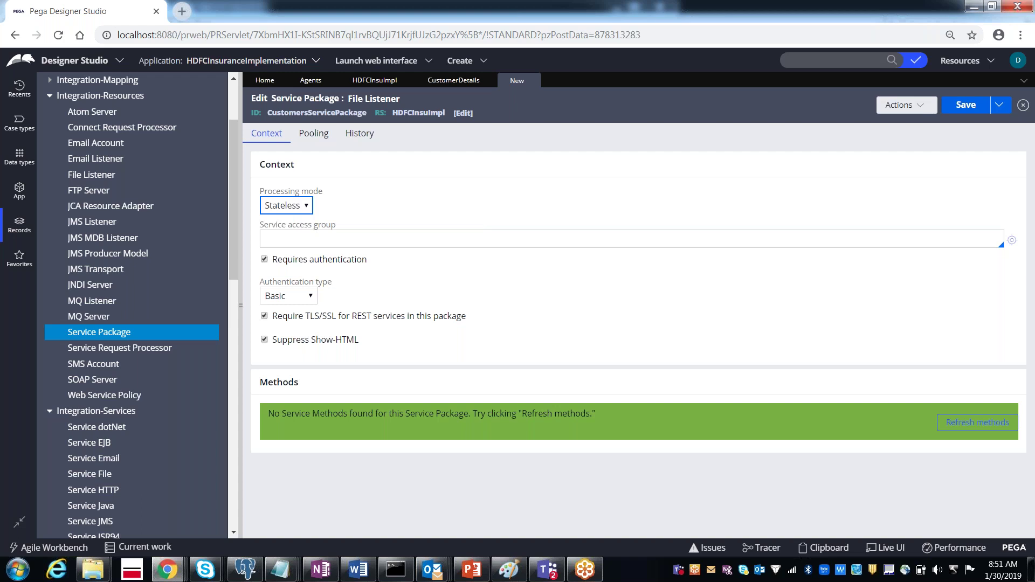
Set the service access group to HDFCInsuImpl:Administrators and turn off the authentication requirement for the service package
click(285, 237)
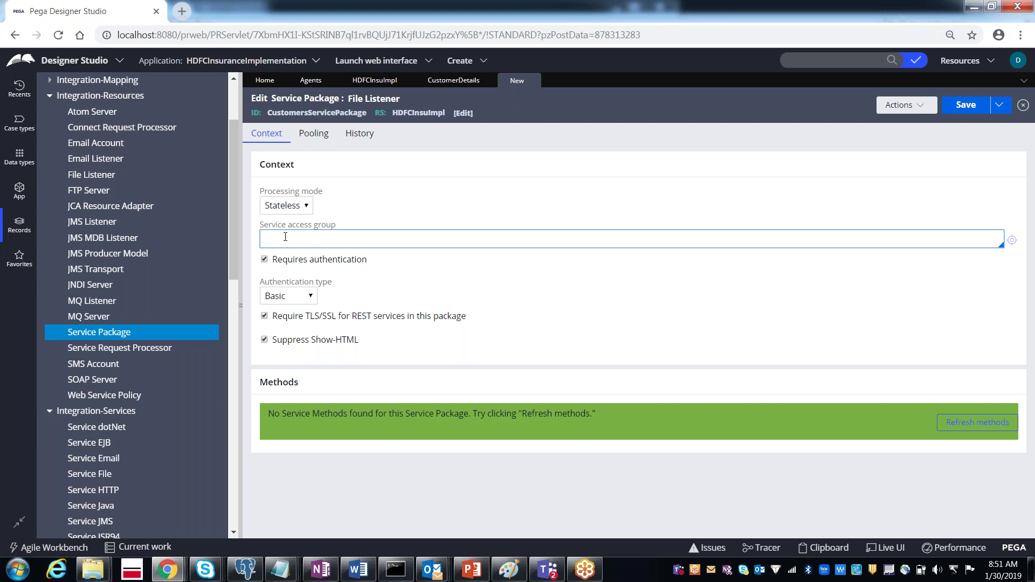
click(285, 237)
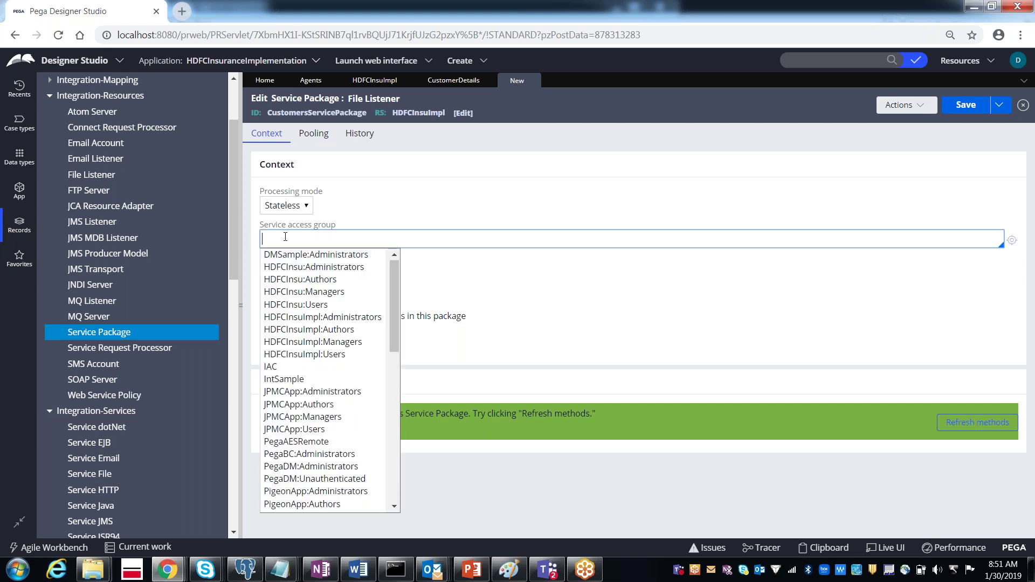
key(Down)
key(Down)
key(Down)
key(Down)
key(Down)
key(Down)
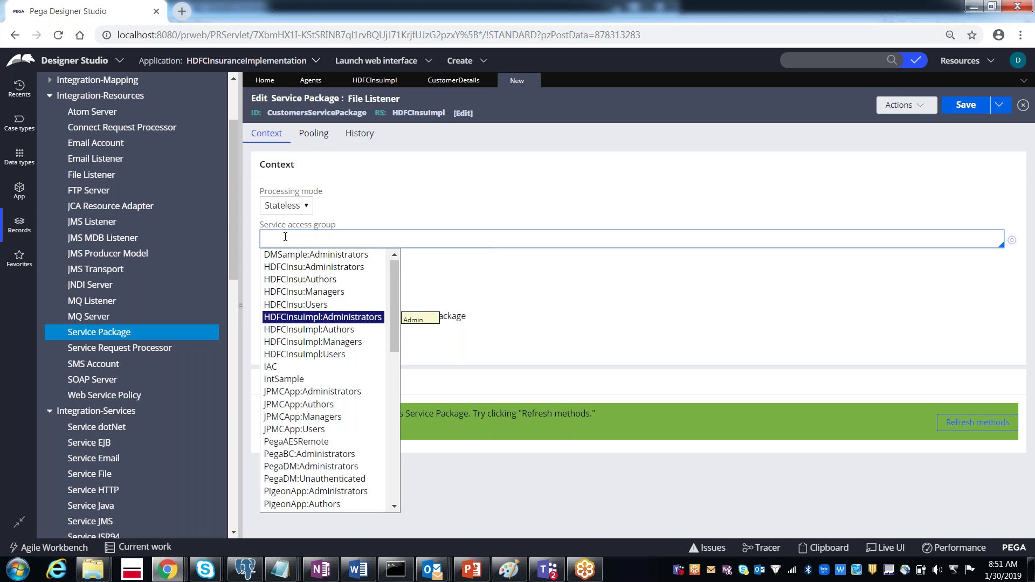
key(Return)
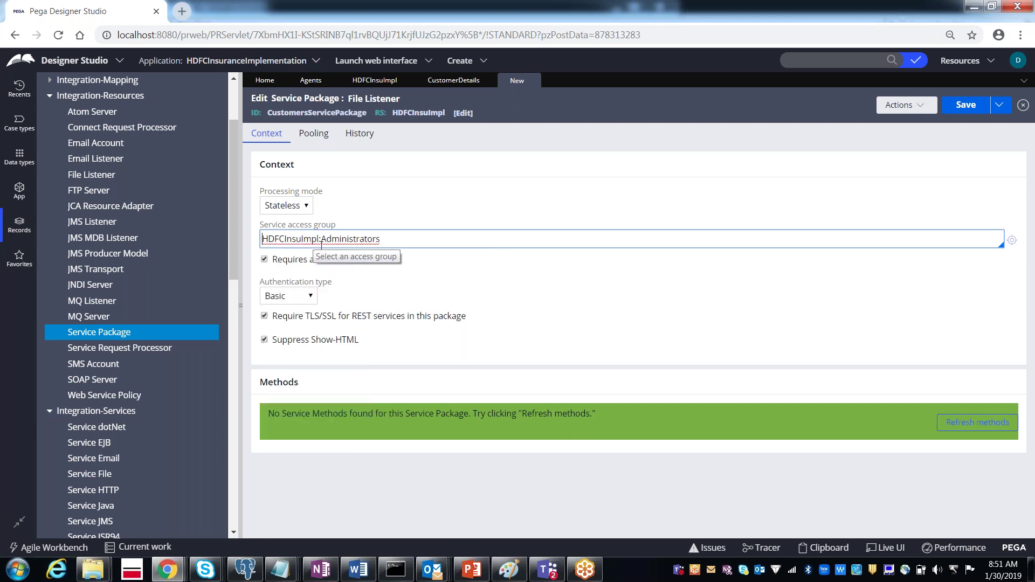
click(265, 263)
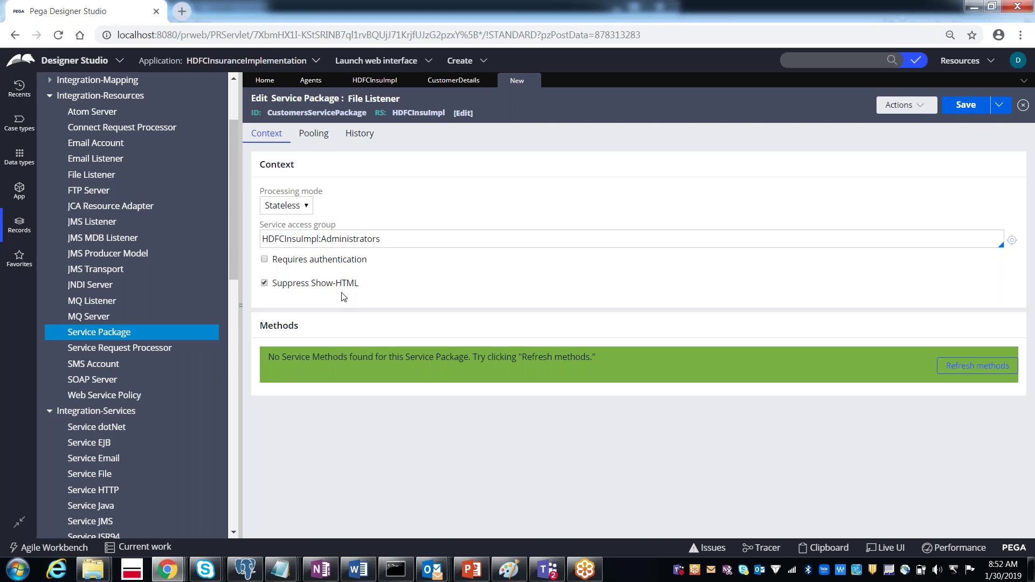
Set the service package's maximum active requestors to 100 in its pooling settings
click(314, 136)
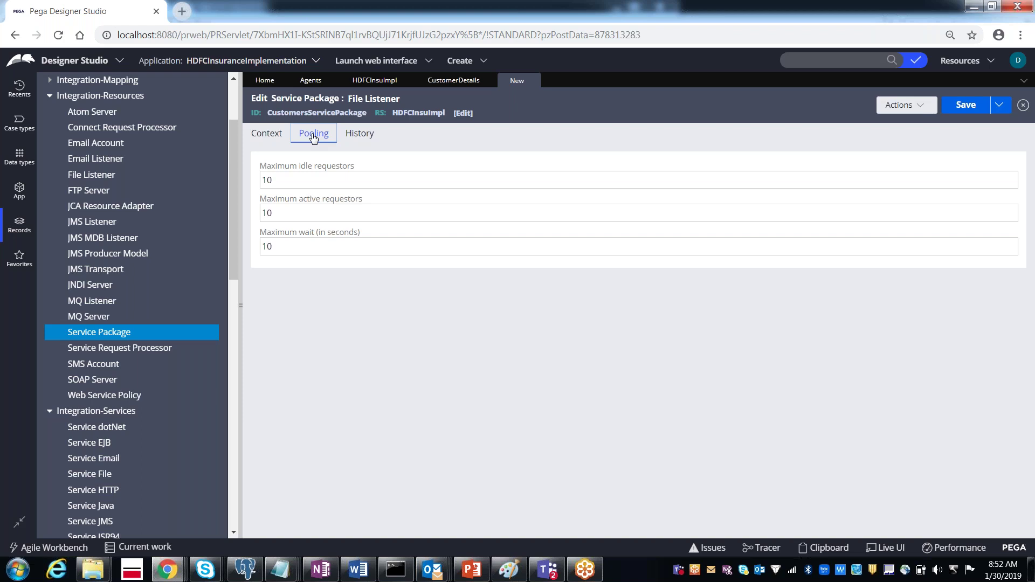
click(295, 218)
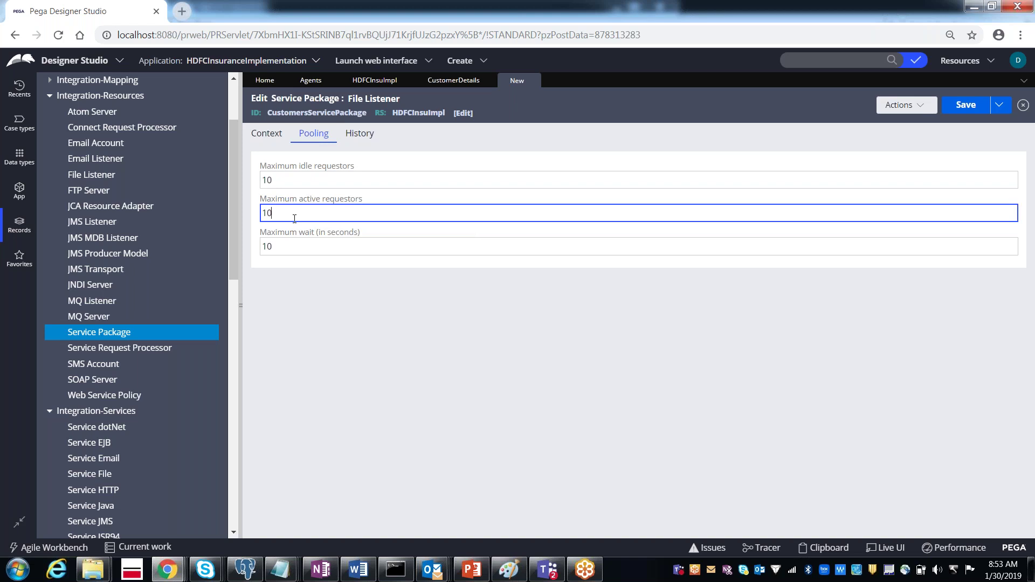
text(0)
double_click(309, 168)
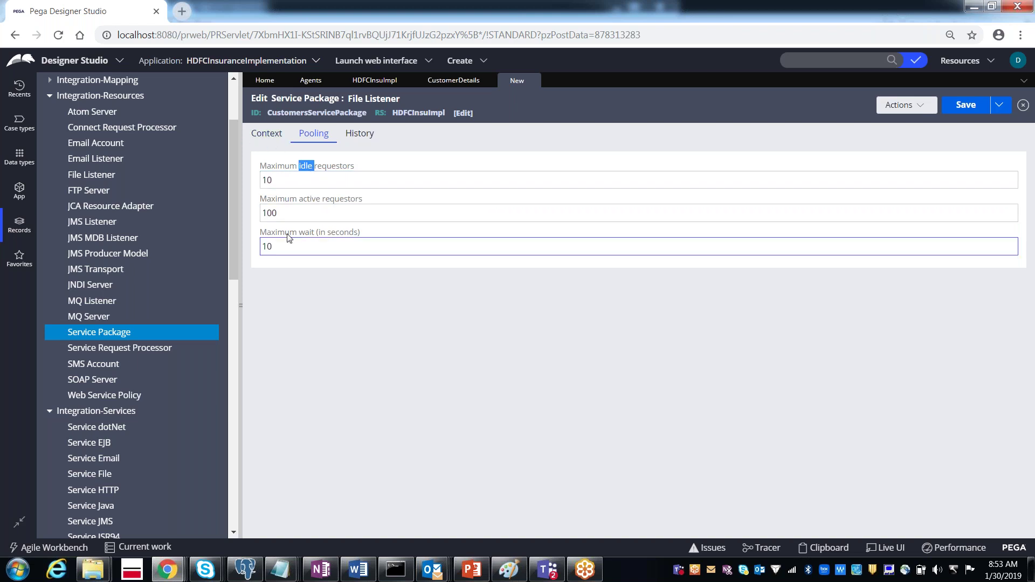
click(285, 218)
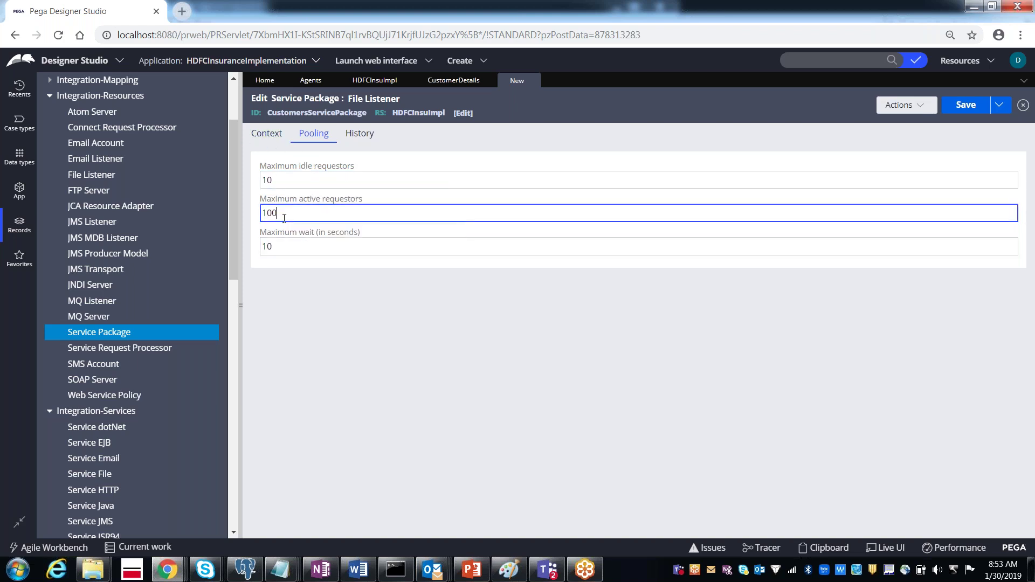
Review the service package's context settings and save the record
click(267, 134)
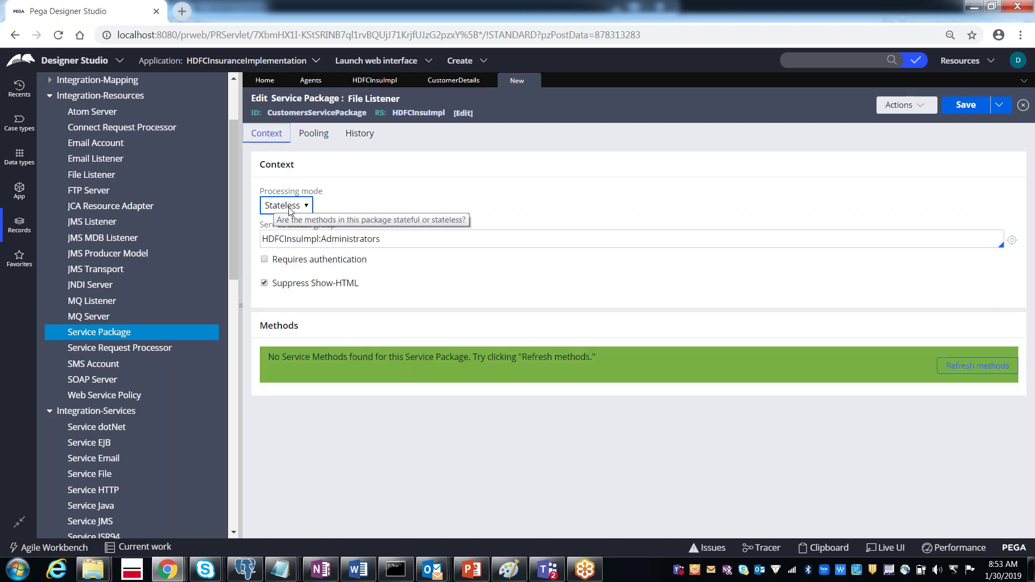
click(285, 242)
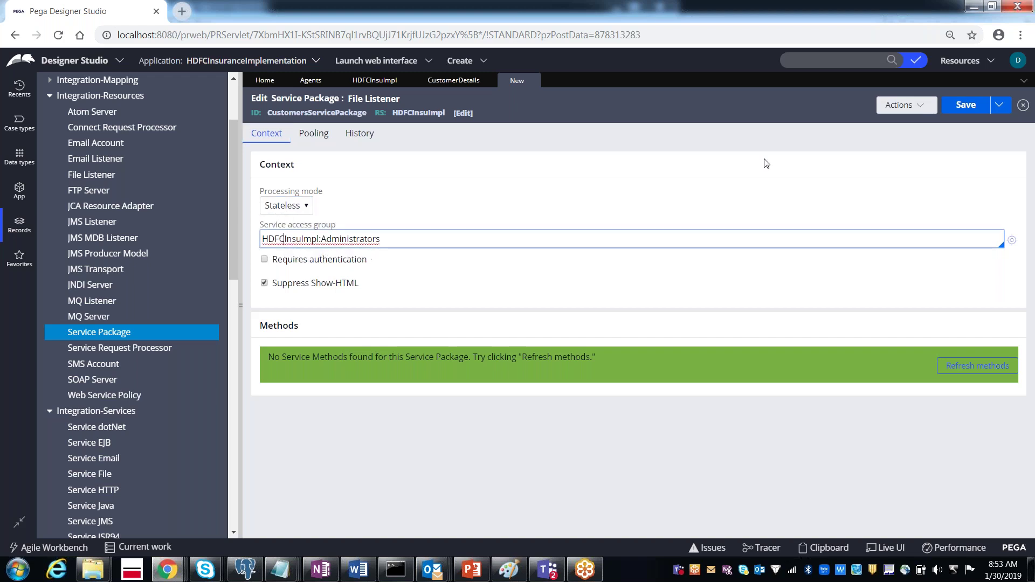
click(965, 107)
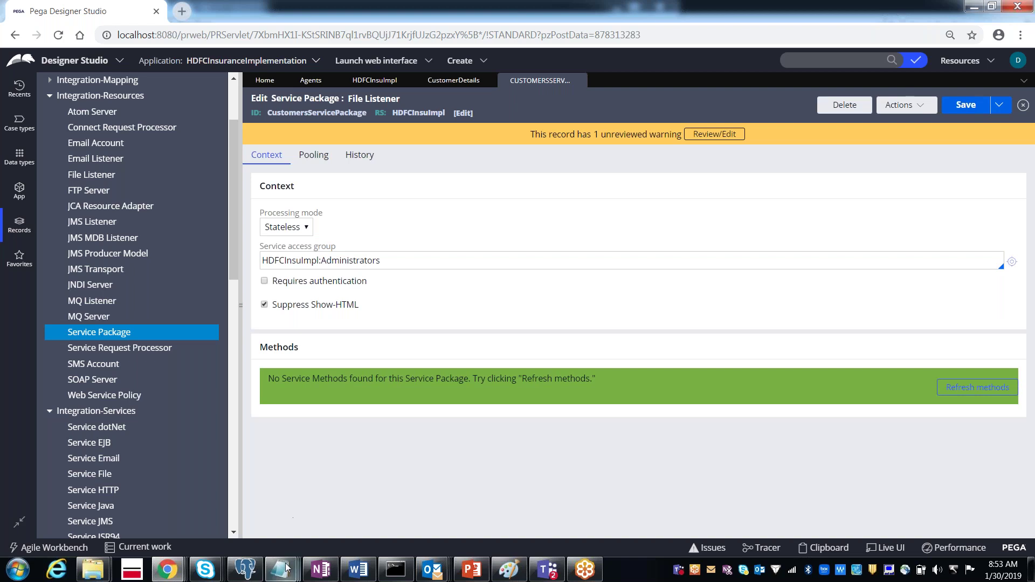
Switch to the Notepad list of listener components, move FileListener below text file(CSV), remove the empty line, and minimize the note
mouse_move(286, 567)
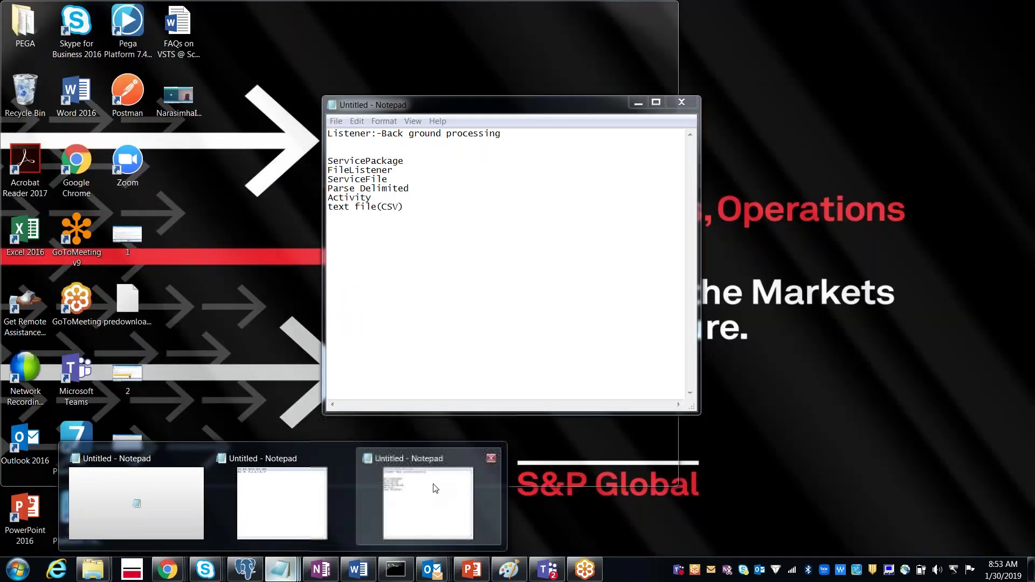
click(436, 488)
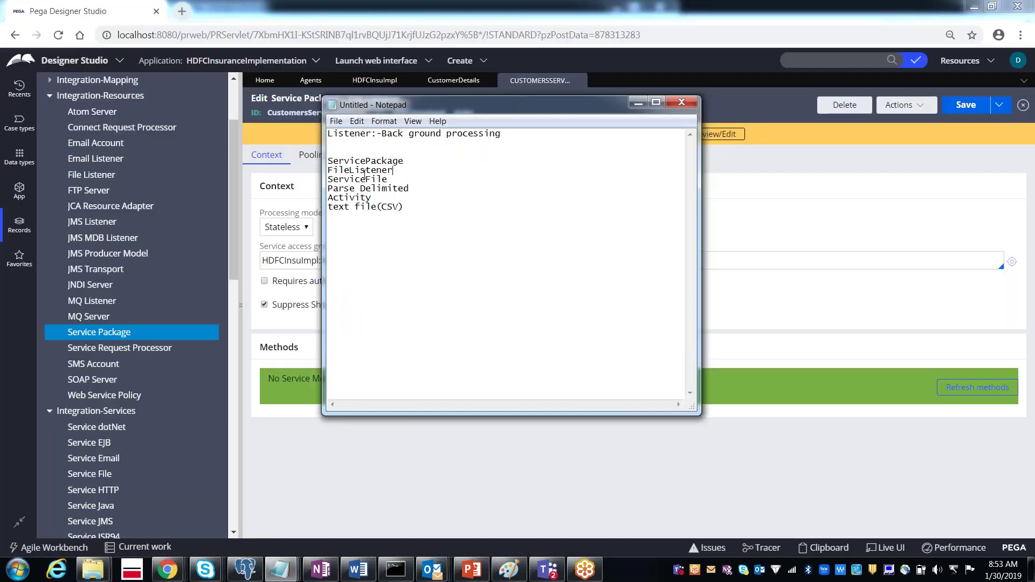
click(403, 173)
double_click(403, 174)
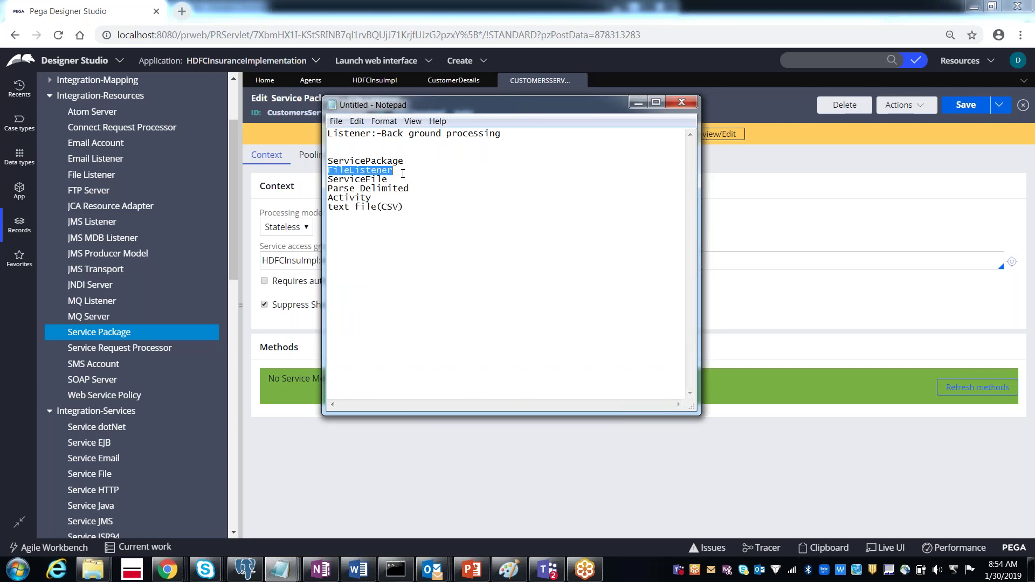
key(Down)
key(Down)
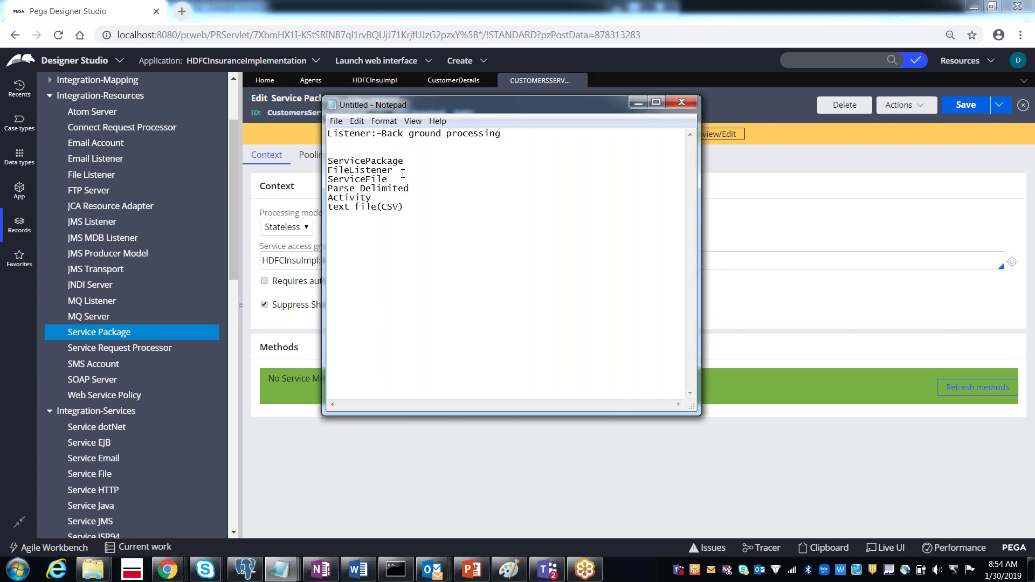
double_click(403, 173)
key(ctrl+c)
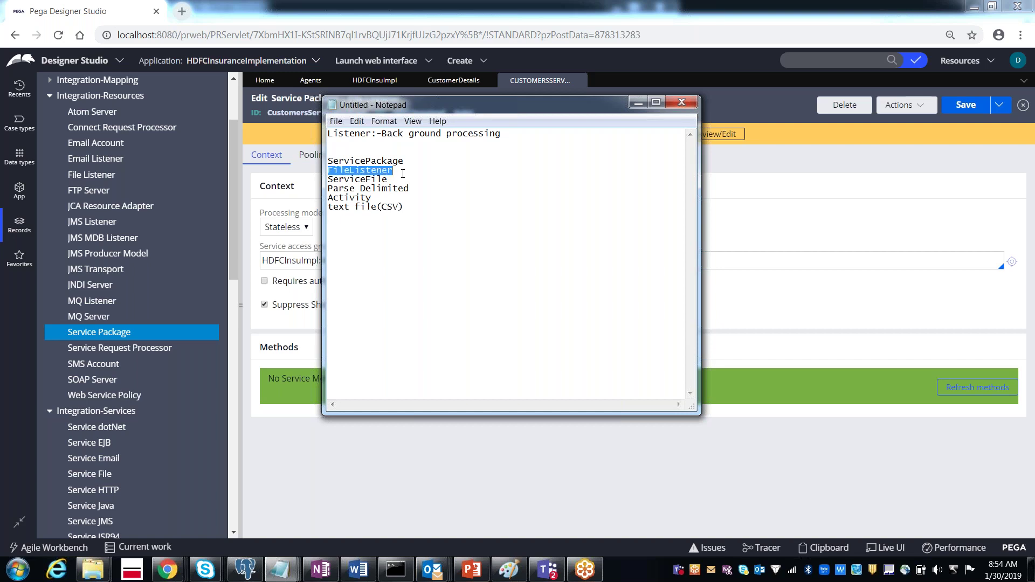
key(BackSpace)
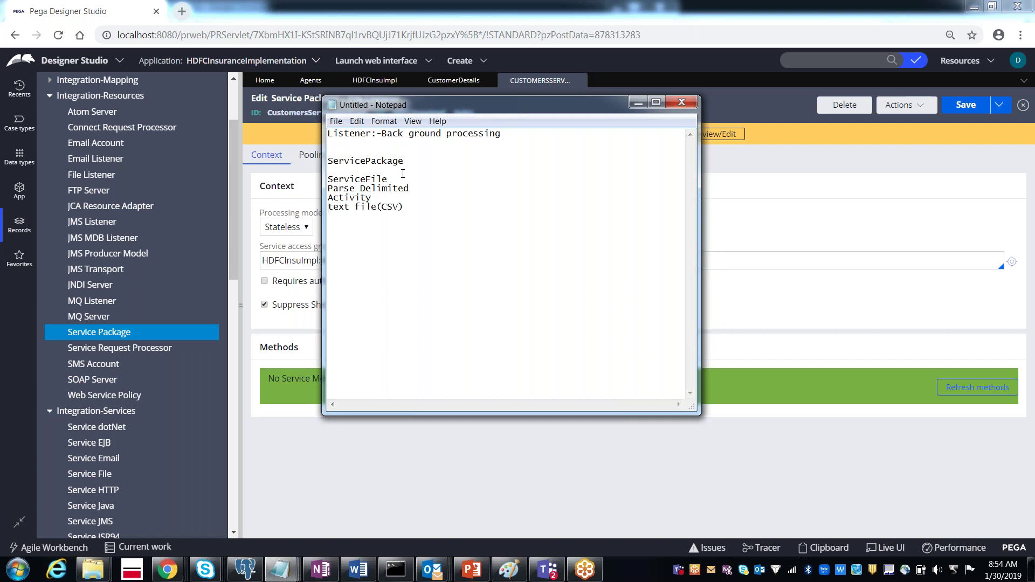
key(ctrl+v)
key(BackSpace)
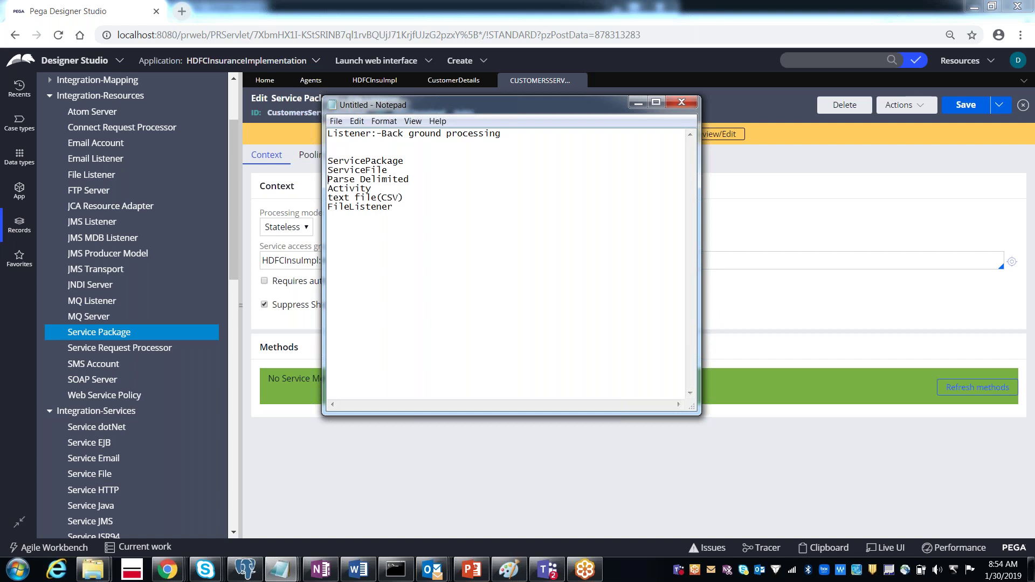
click(638, 103)
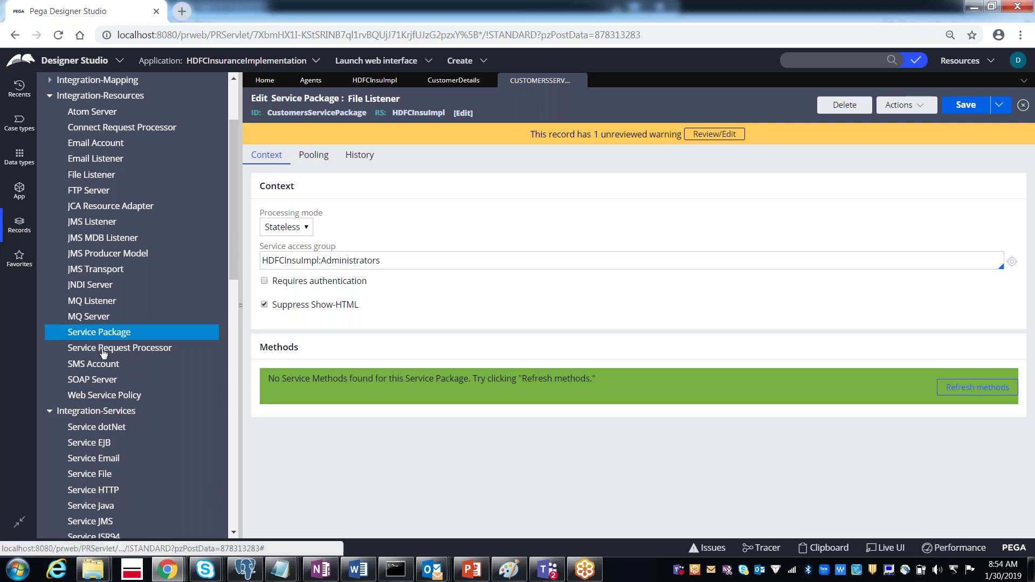
Start a new Service File record and label it CustomerDetailsServiceFile
right_click(87, 476)
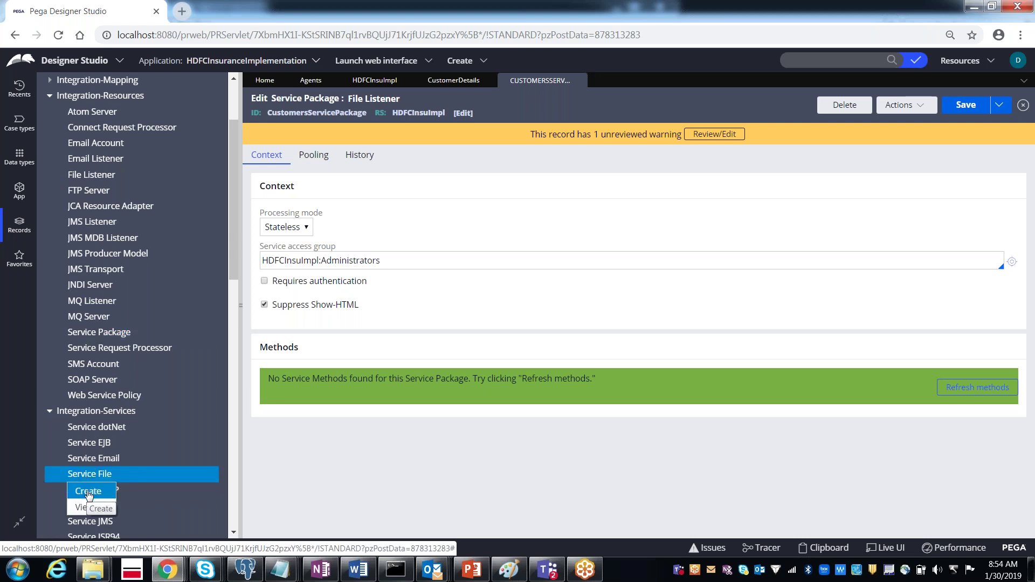
click(89, 493)
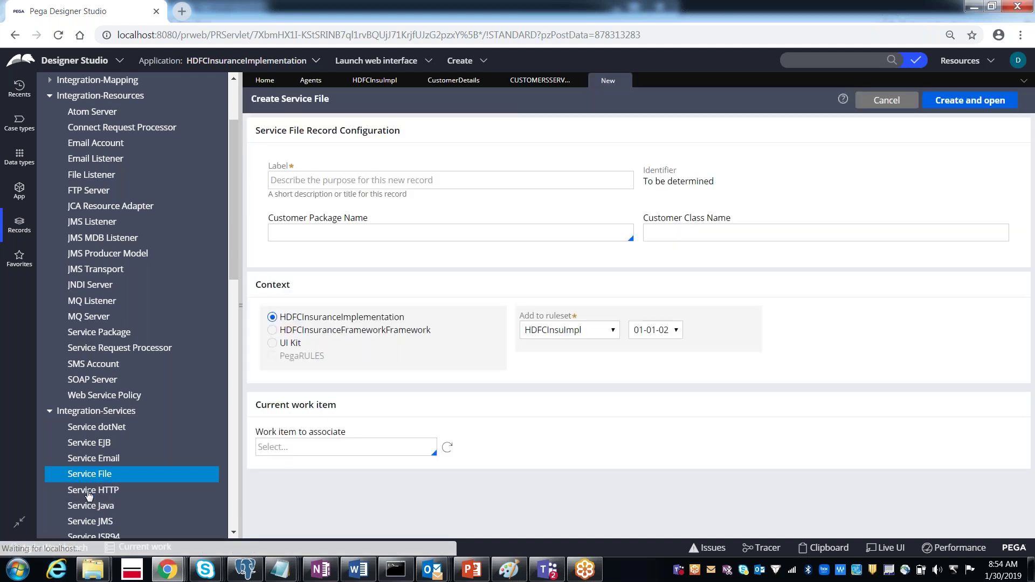
click(305, 181)
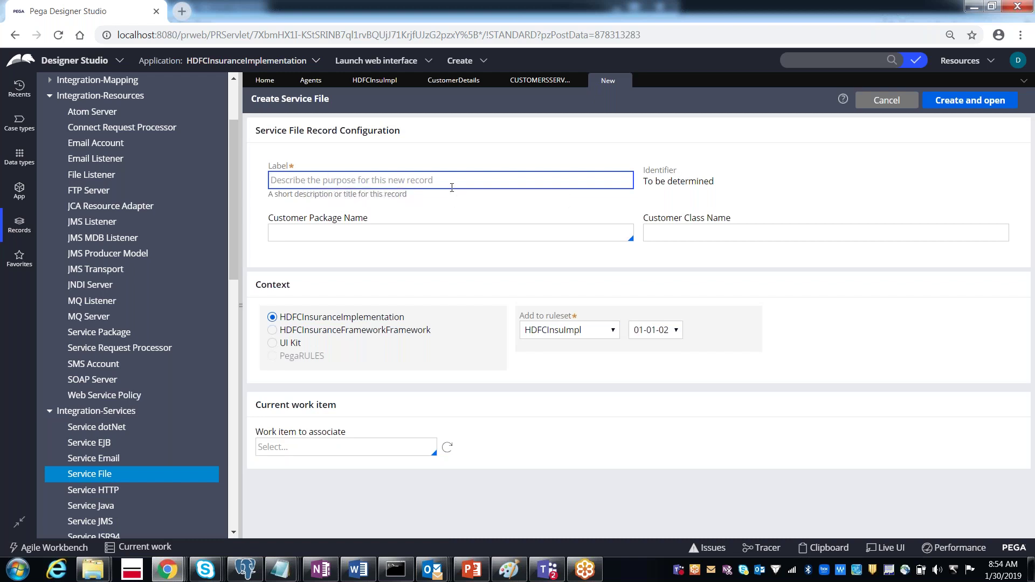
text(Customer)
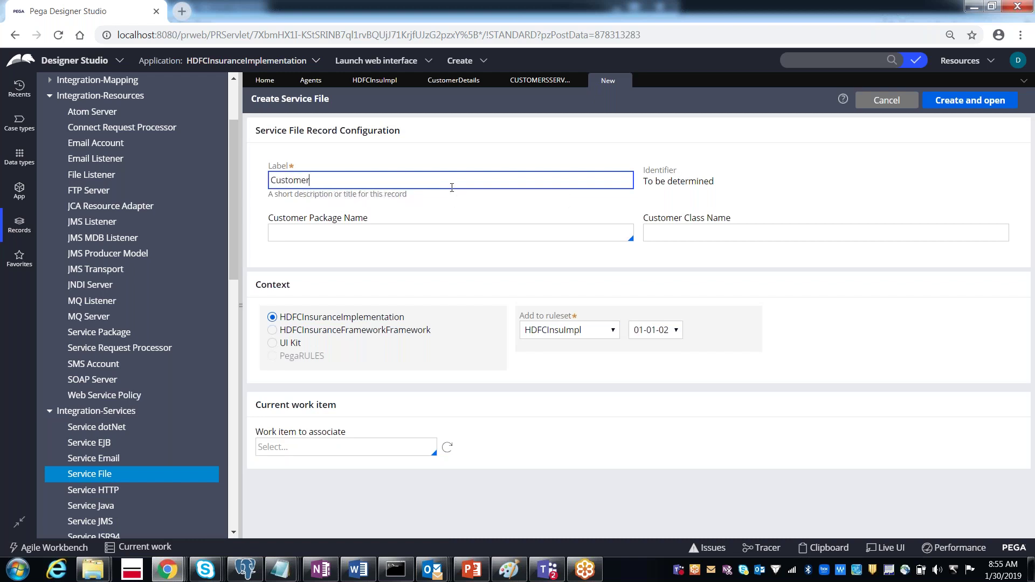
text(DetailsServiceFile)
Set the new service file's customer package name to CustomersServicePackage
click(373, 238)
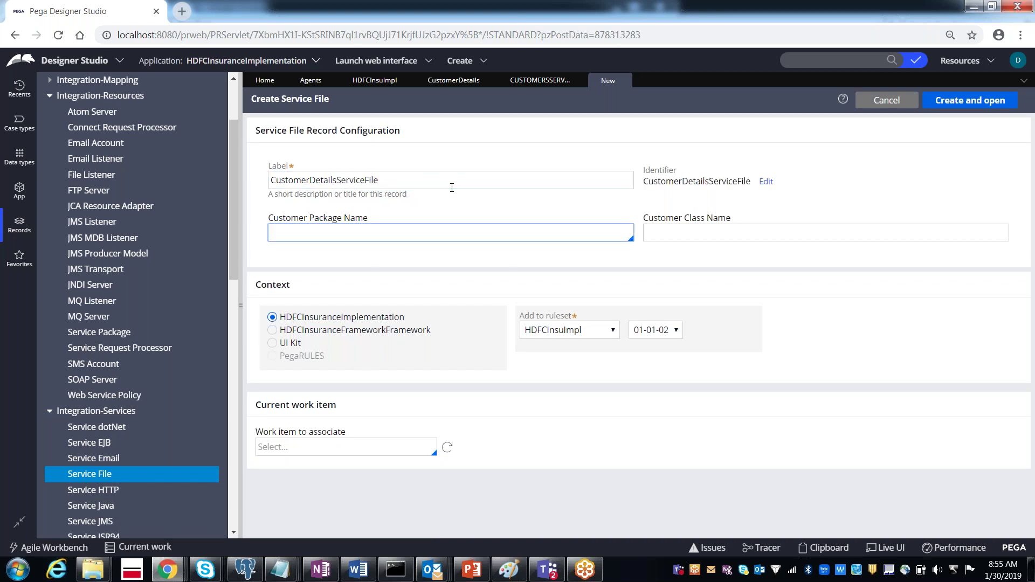
click(327, 232)
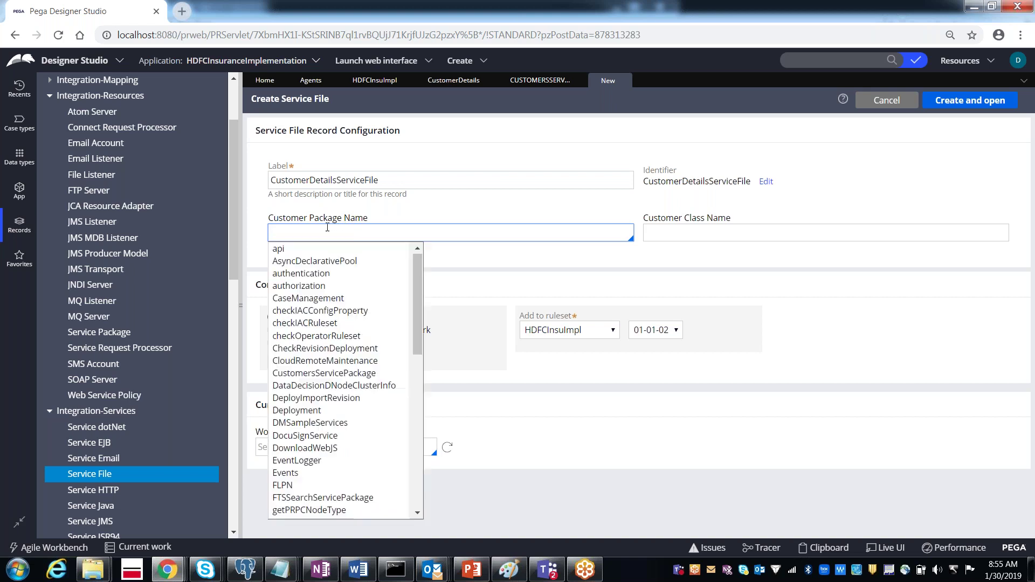
text(cu)
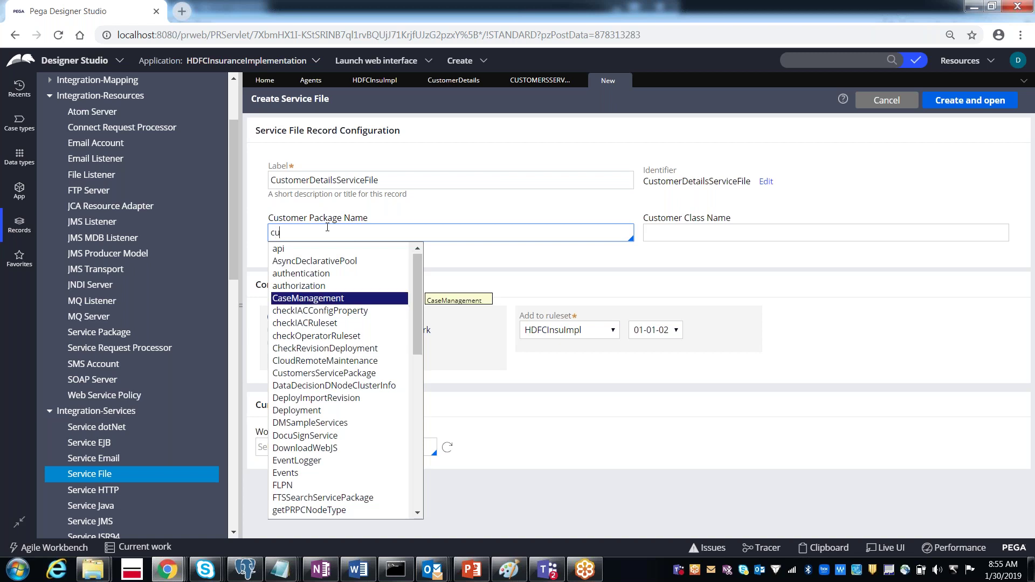
text(stomer)
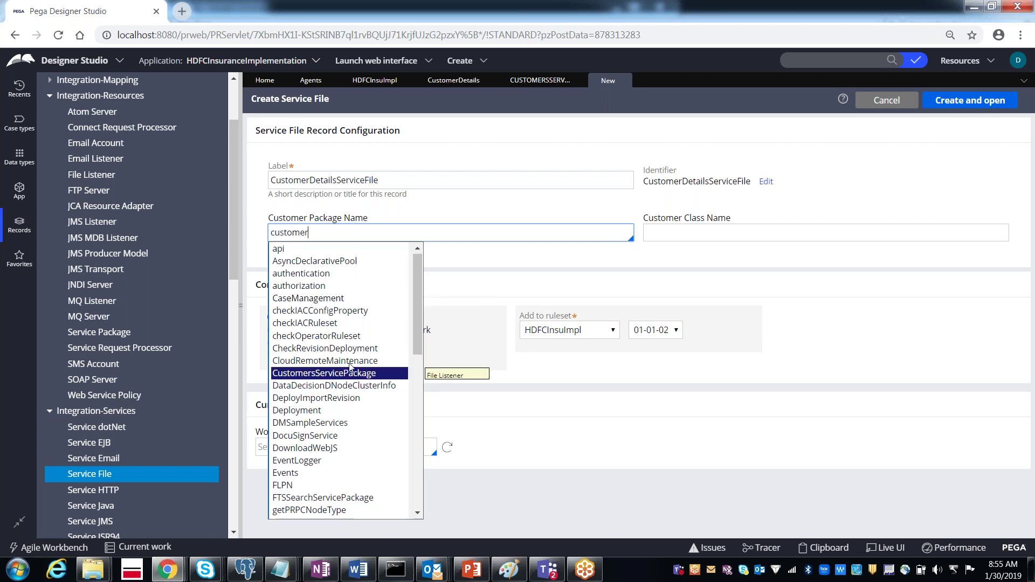
key(Return)
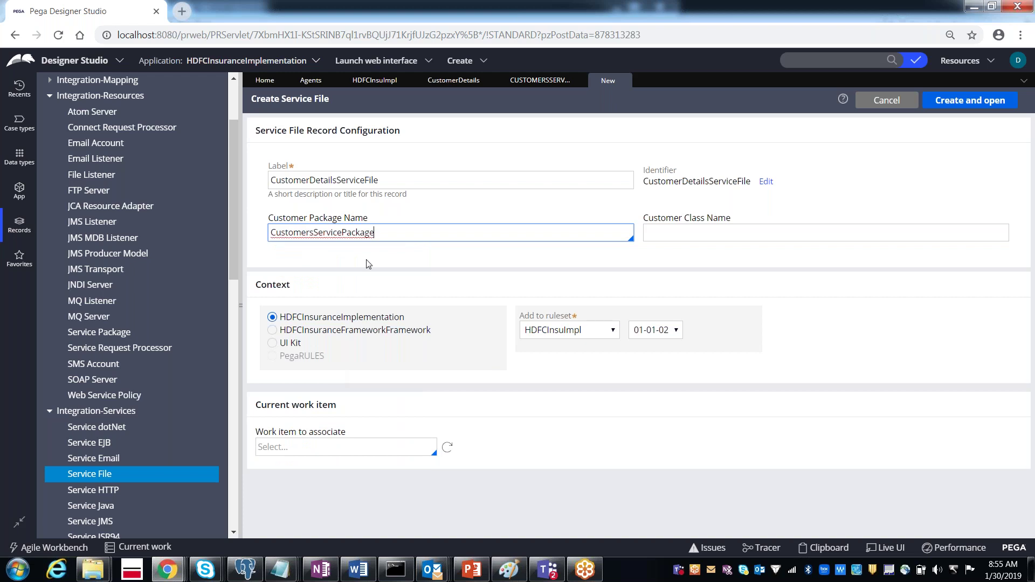
Shorten the new service file's label to CustomerServiceFile
click(339, 180)
key(BackSpace)
key(BackSpace)
key(BackSpace)
key(BackSpace)
key(BackSpace)
key(Delete)
key(BackSpace)
key(BackSpace)
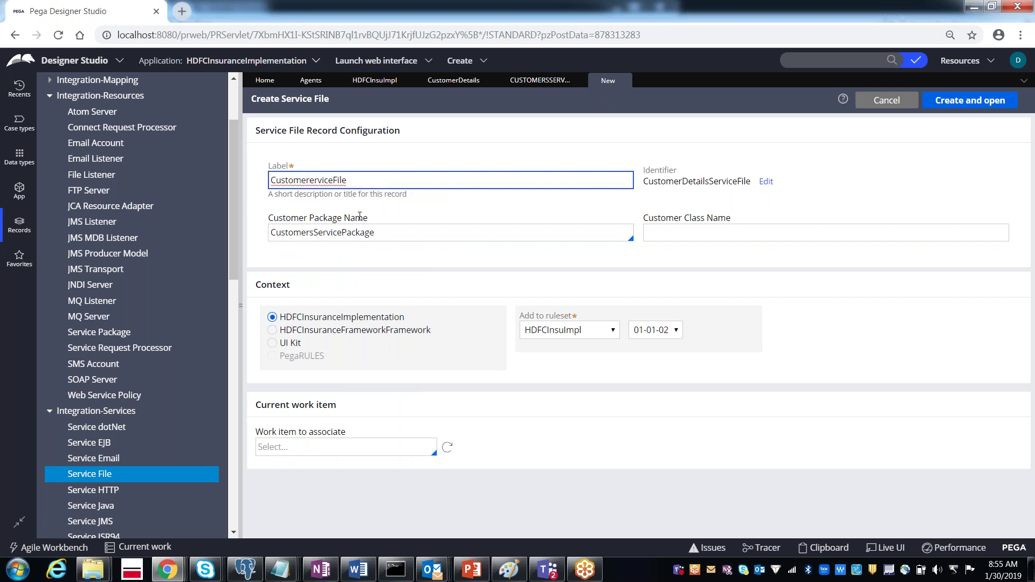
text(S)
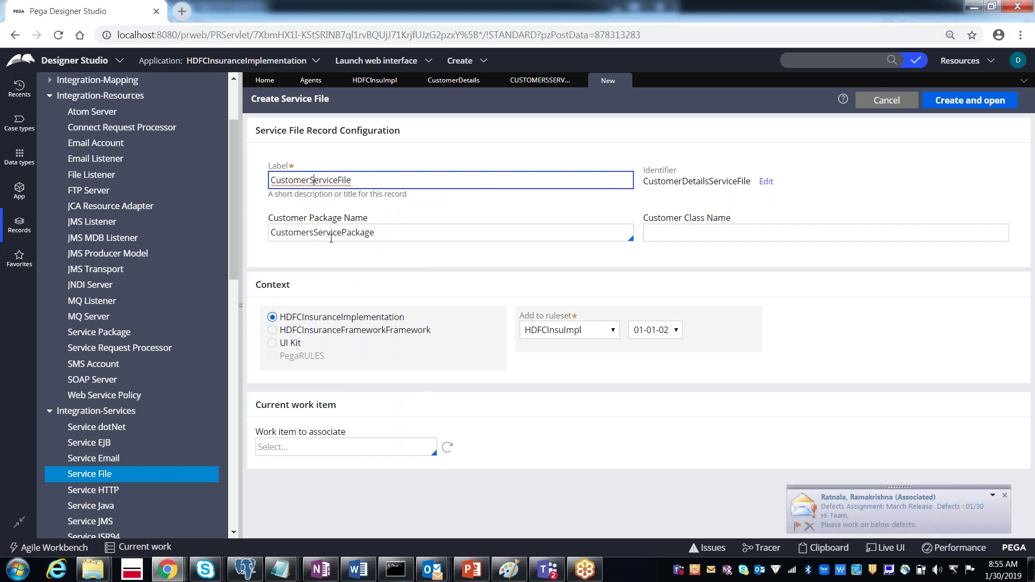
click(580, 228)
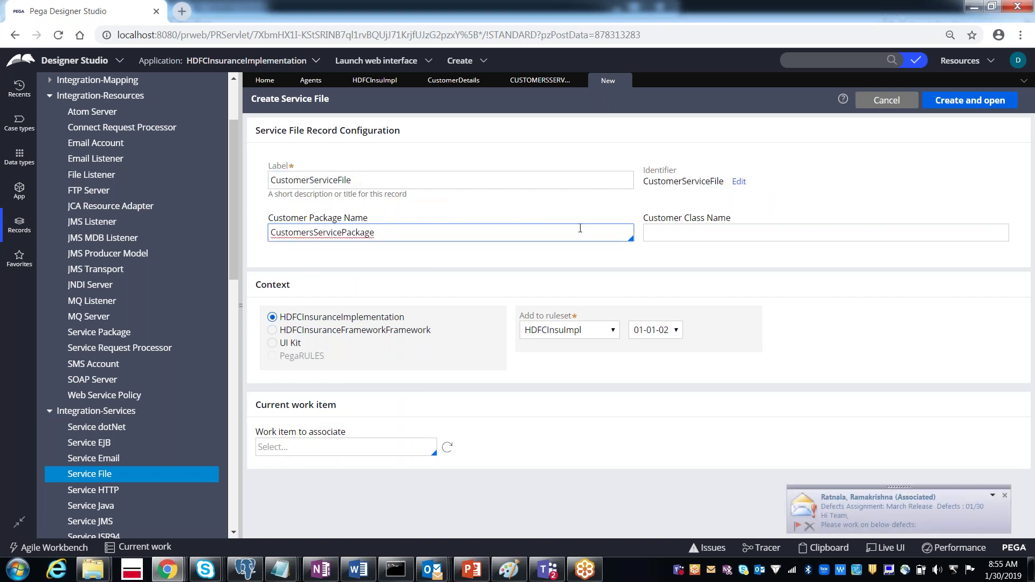
Set the customer class name to CustomerClassName, and create and open the service file record
click(668, 232)
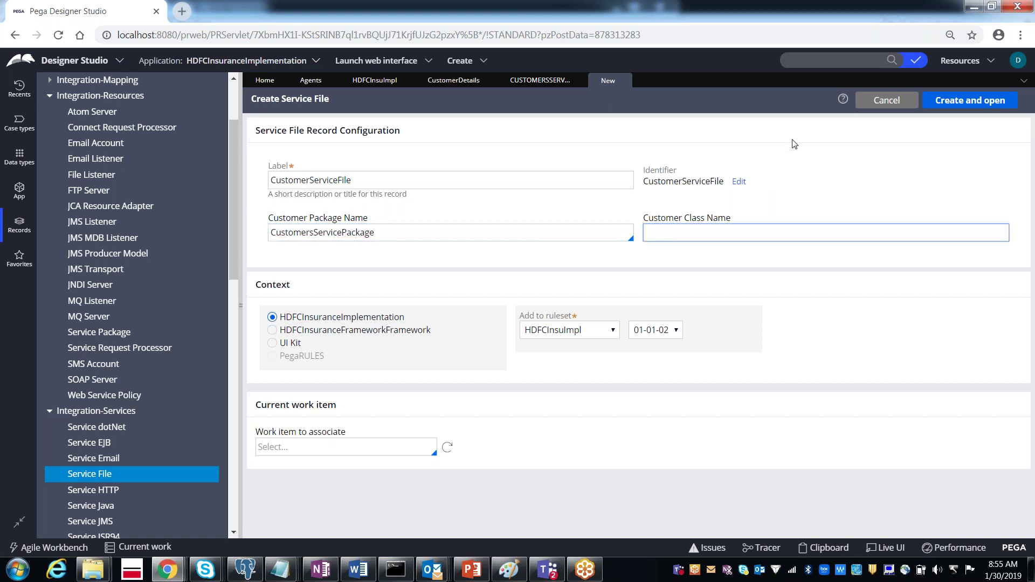
click(952, 105)
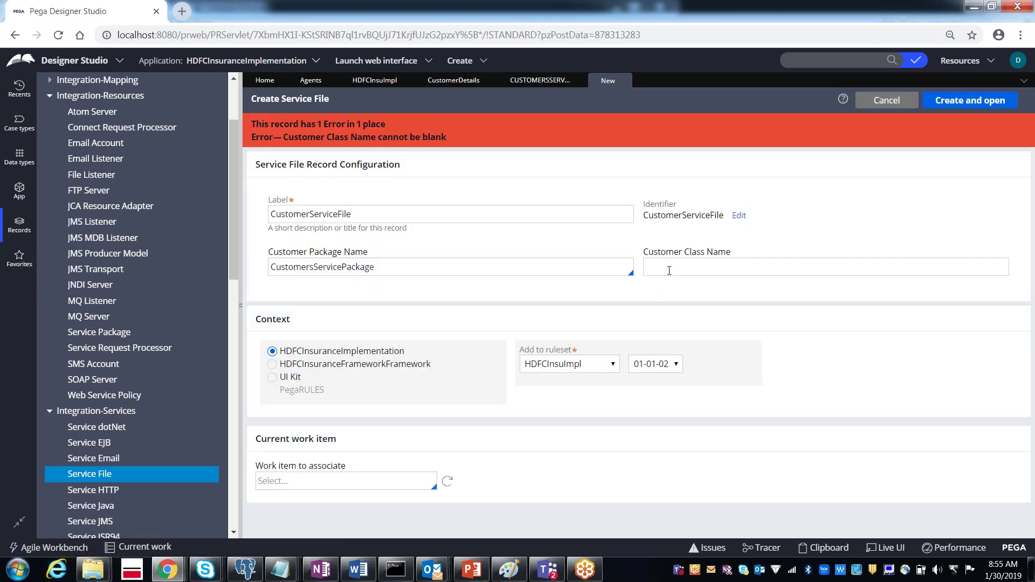
click(669, 271)
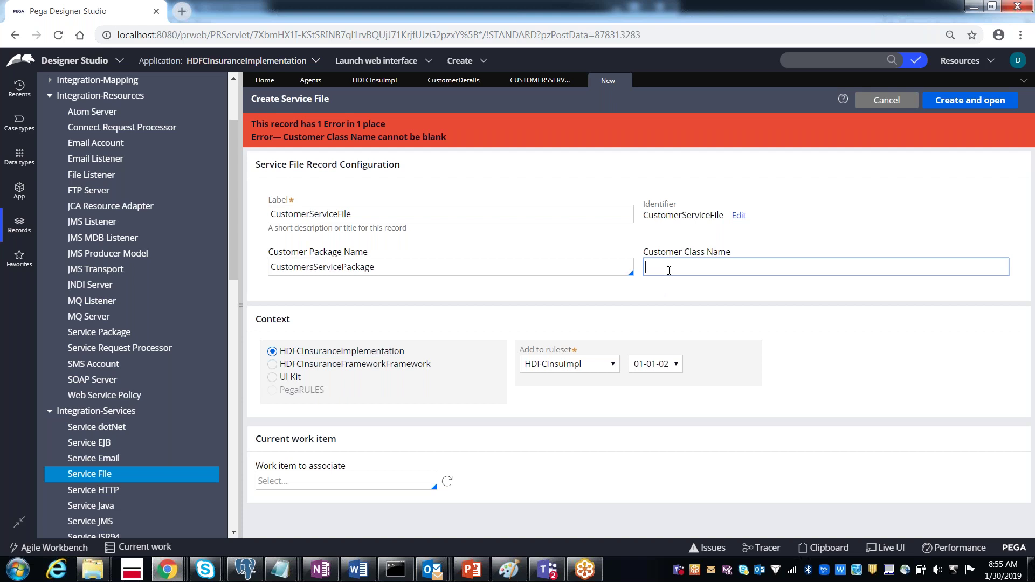
text(CustomerClassName)
click(955, 102)
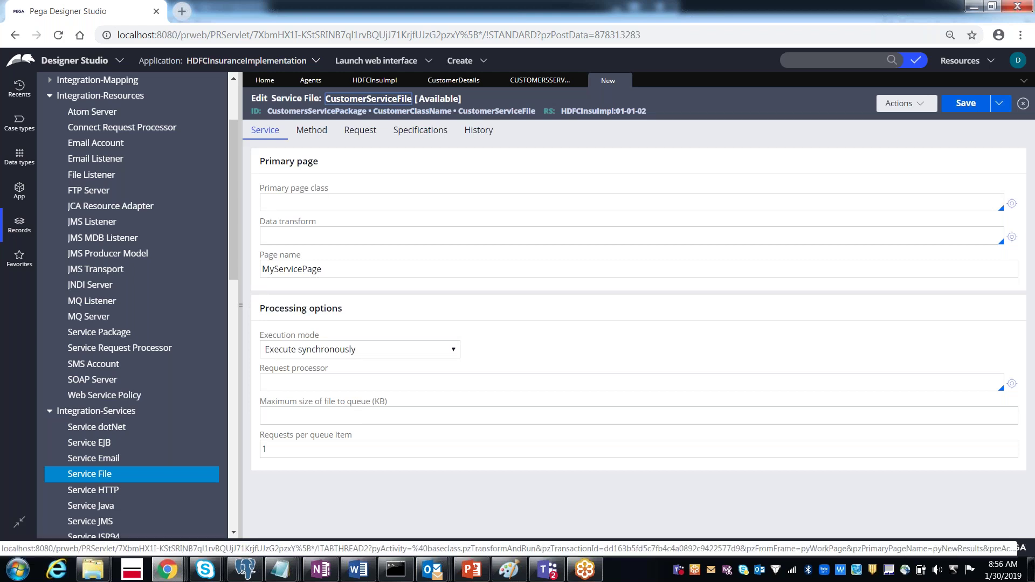
Set the service file's primary page class to HDFC-HDFCInsuImpl-Work
click(279, 202)
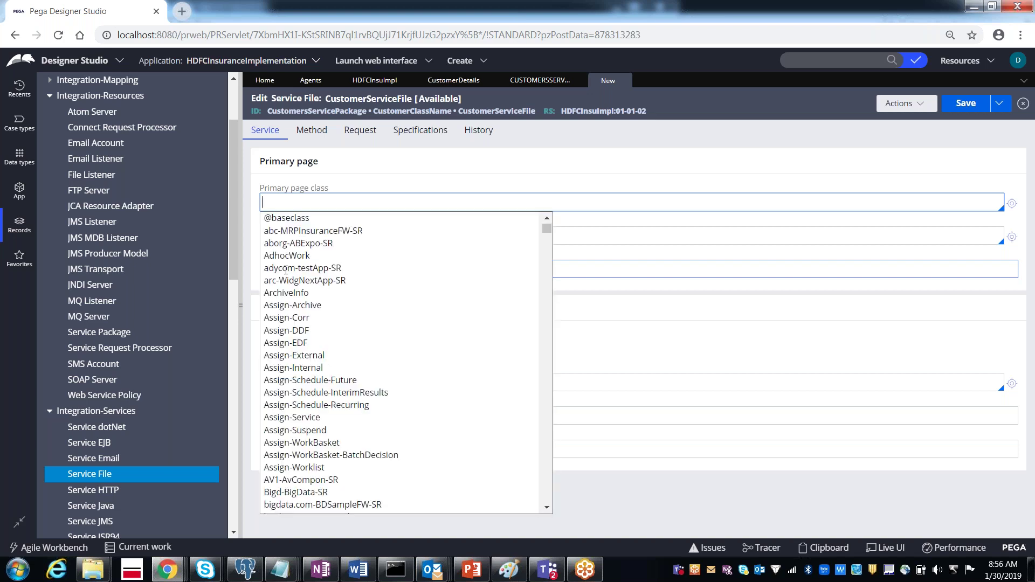
text(hdfc)
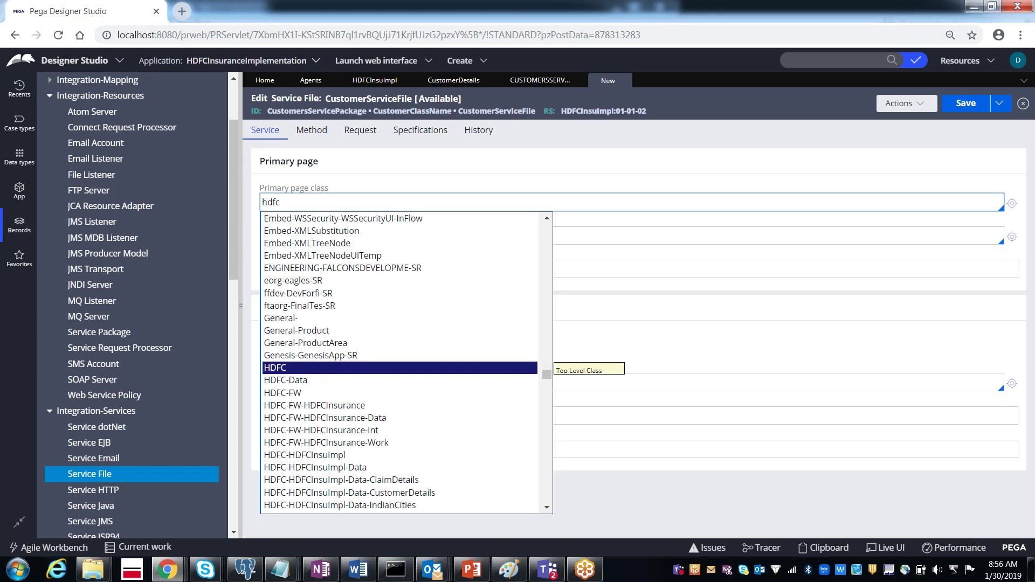
key(Down)
key(Down)
key(Down)
key(Down)
key(Down)
key(Down)
key(Down)
key(Down)
key(Down)
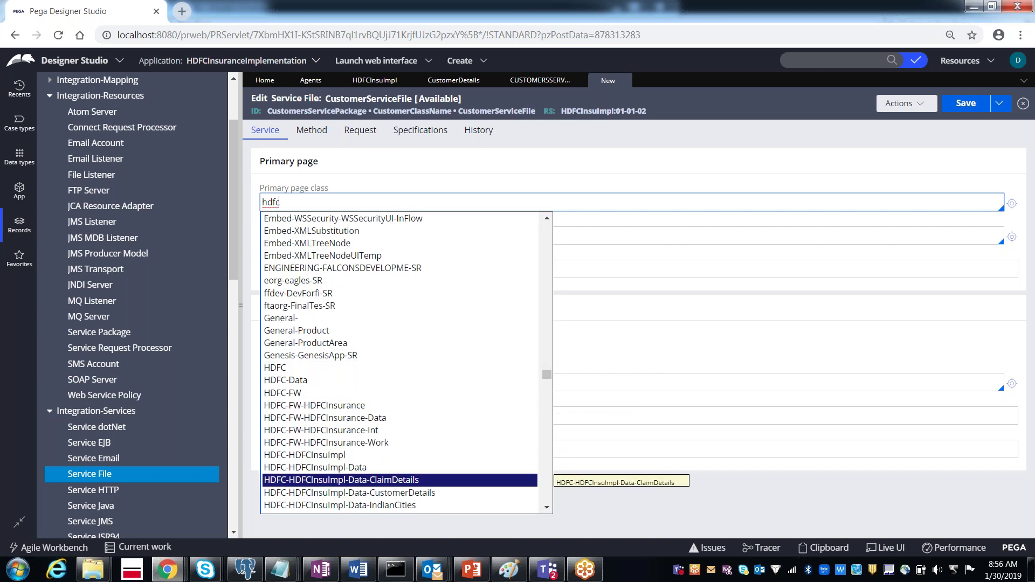
key(Down)
key(Down)
key(Down)
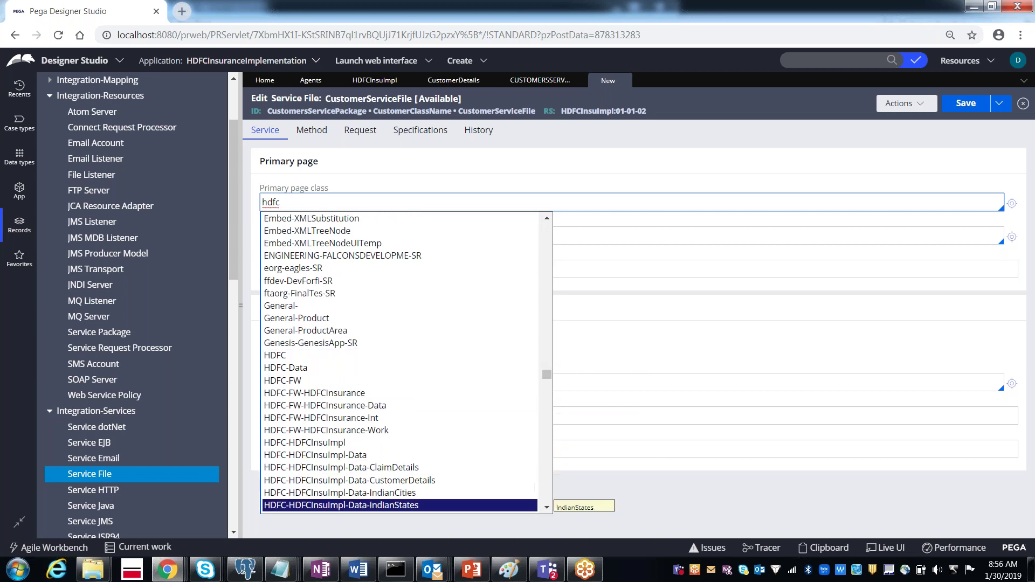
key(Down)
key(Down)
key(Down)
key(Down)
key(Return)
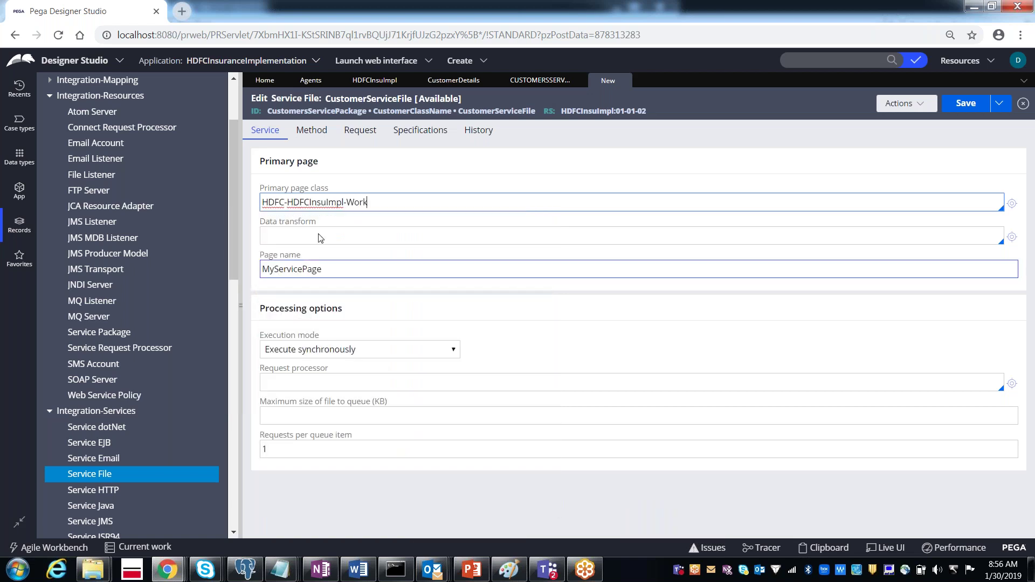
Replace the primary page name with CustomerPageName
double_click(305, 271)
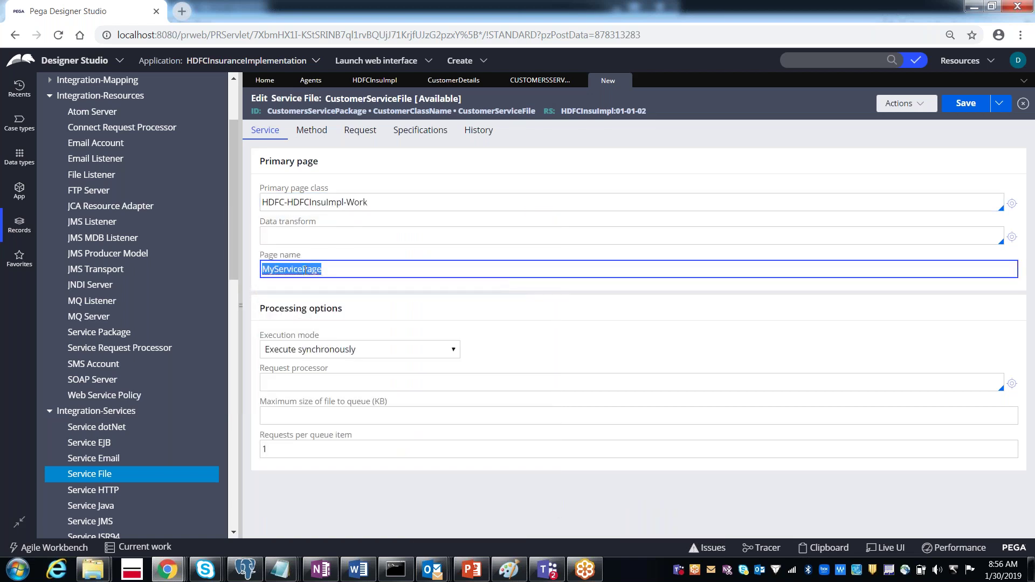
key(BackSpace)
text(jCus)
key(BackSpace)
key(BackSpace)
key(BackSpace)
text(Customer)
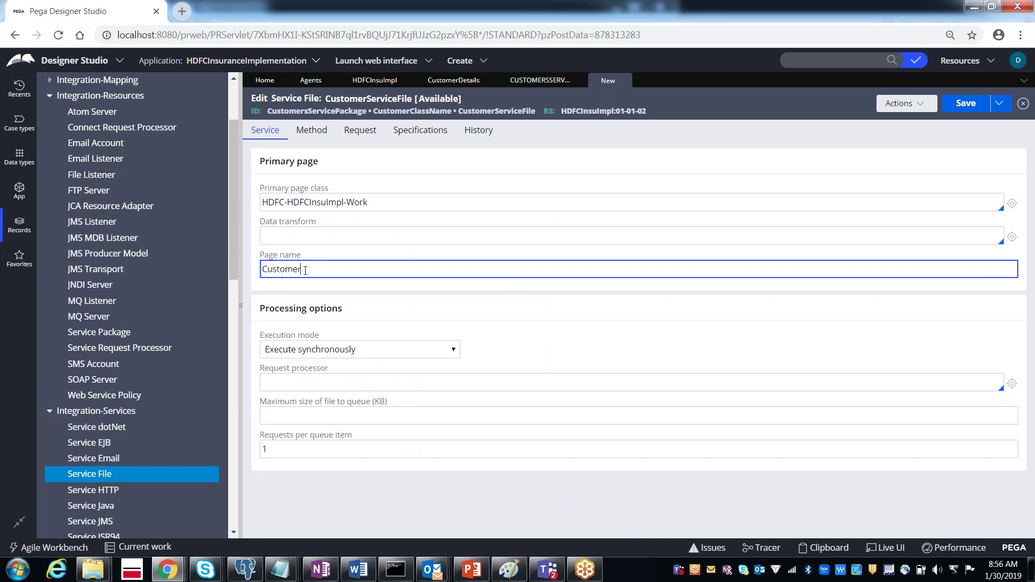
text(PageName)
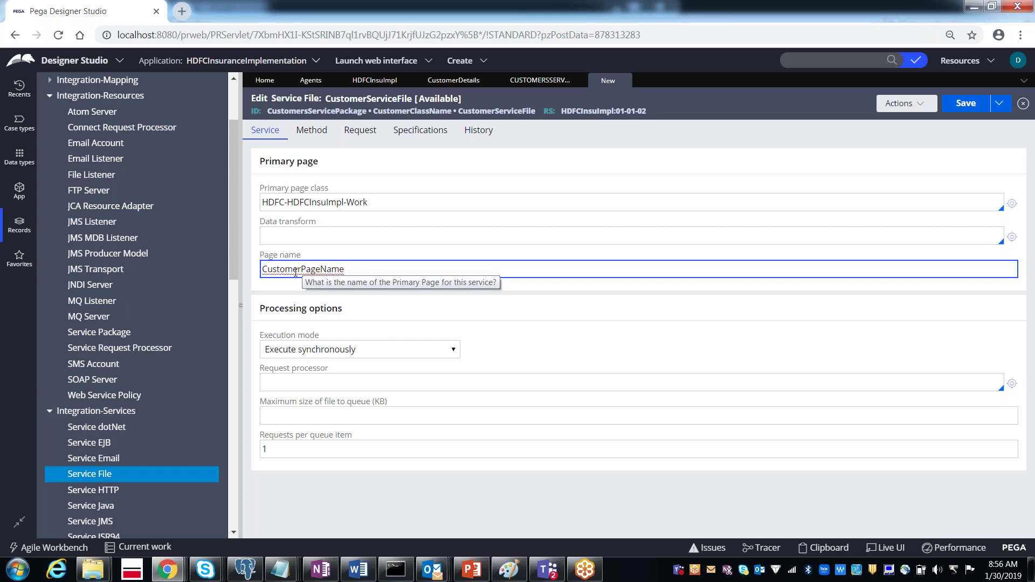
double_click(323, 203)
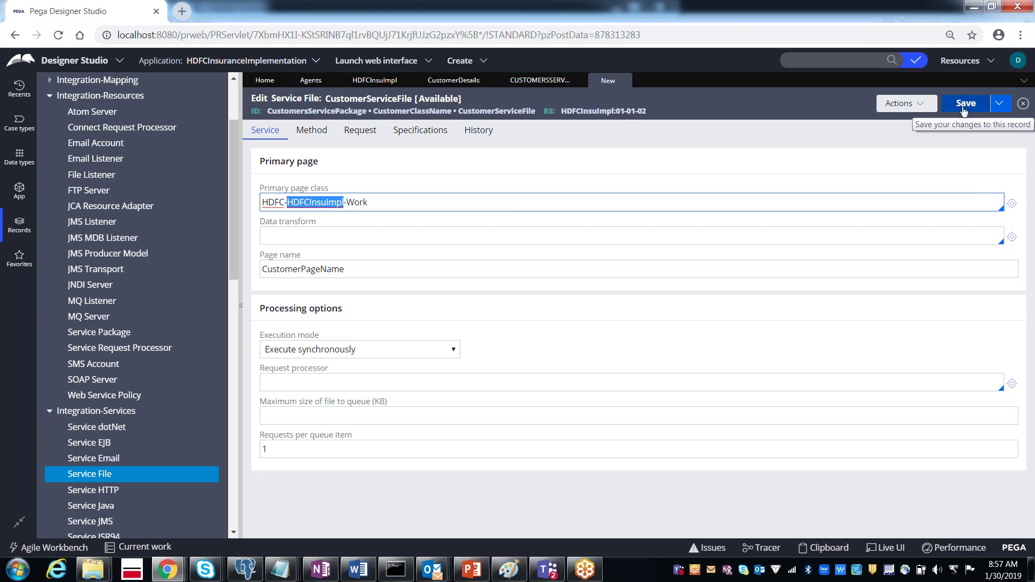
Set the service file's processing method to record at a time and activate the record terminator field
click(316, 136)
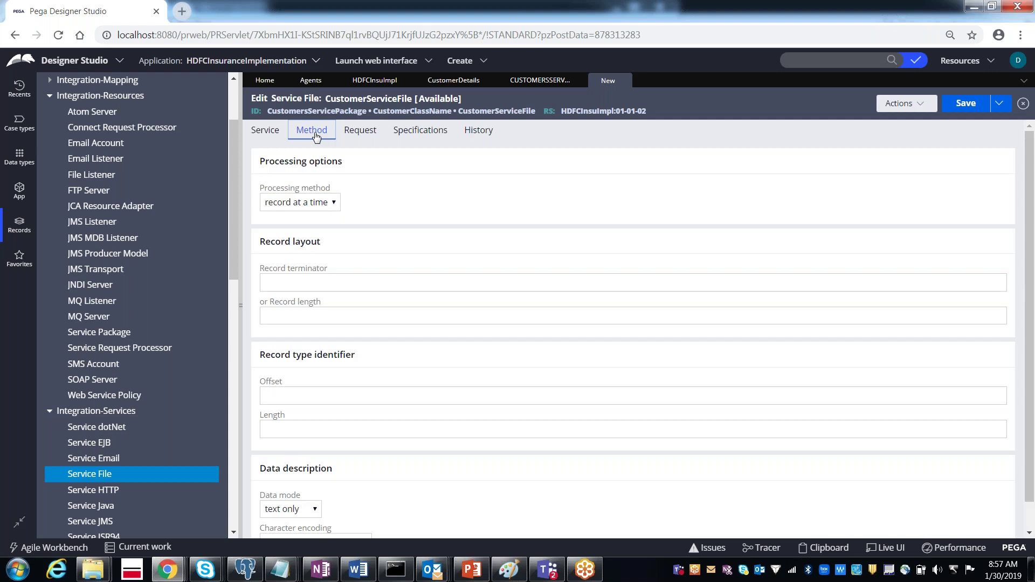
click(292, 208)
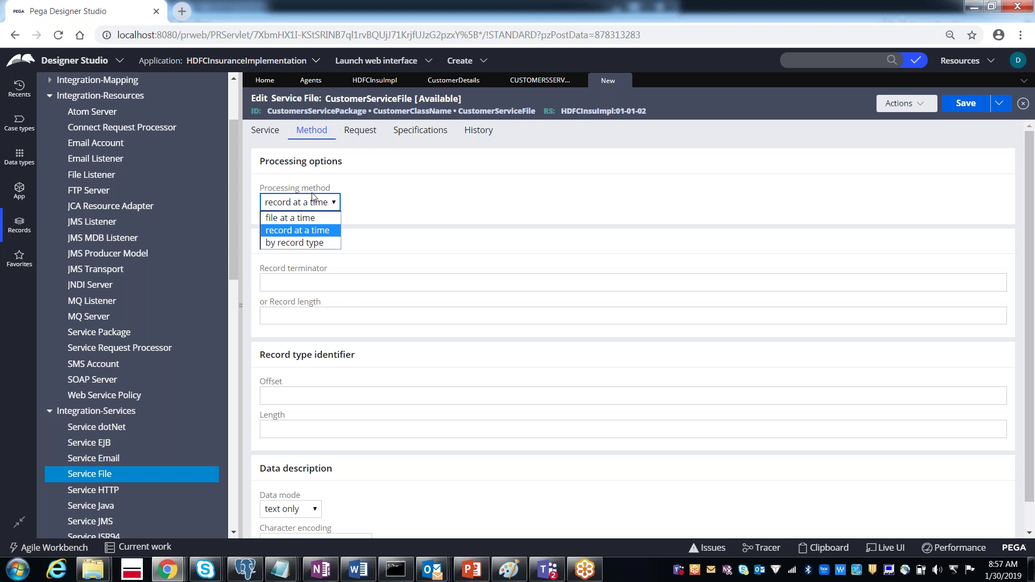
click(281, 231)
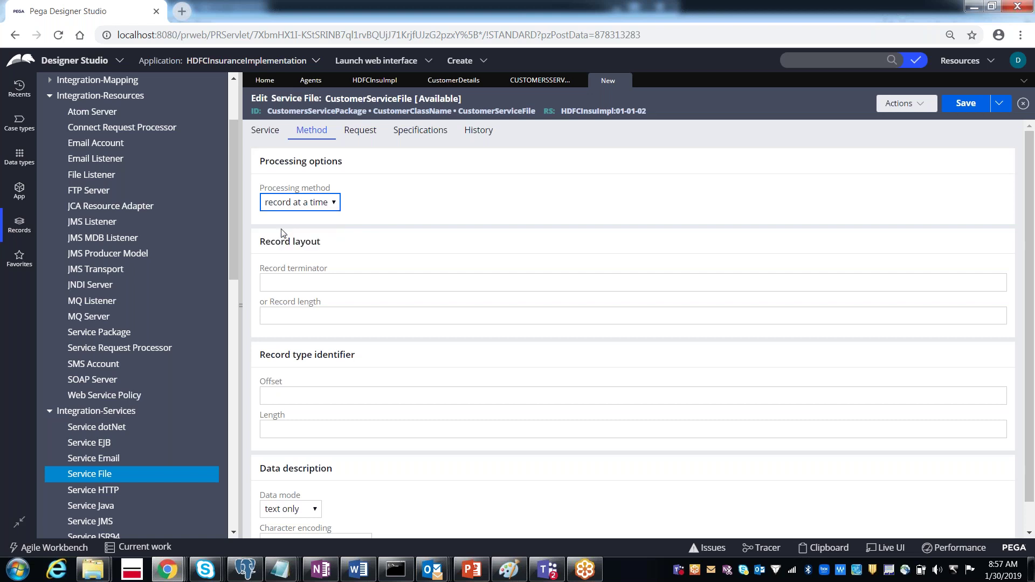
click(288, 284)
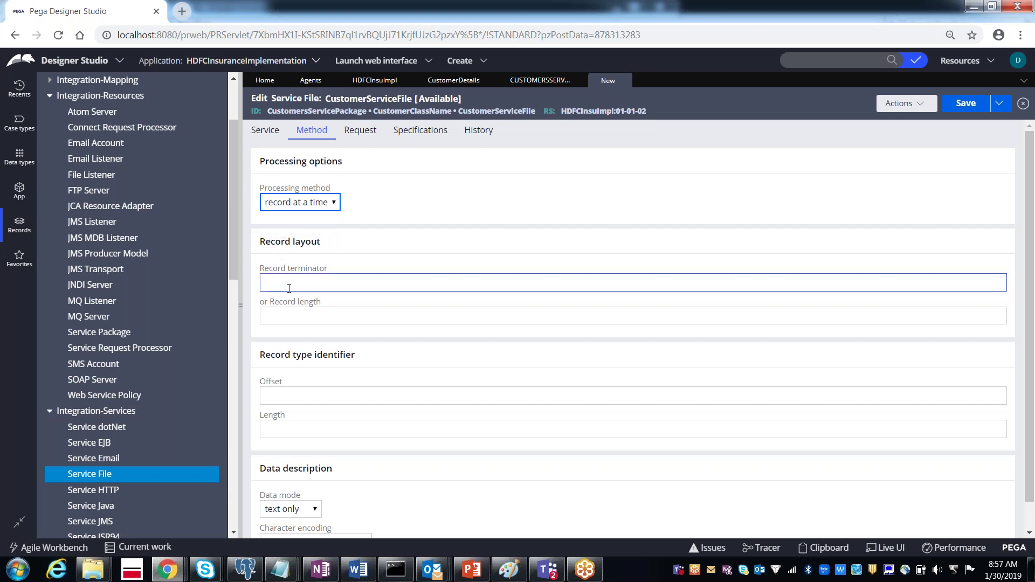
click(288, 287)
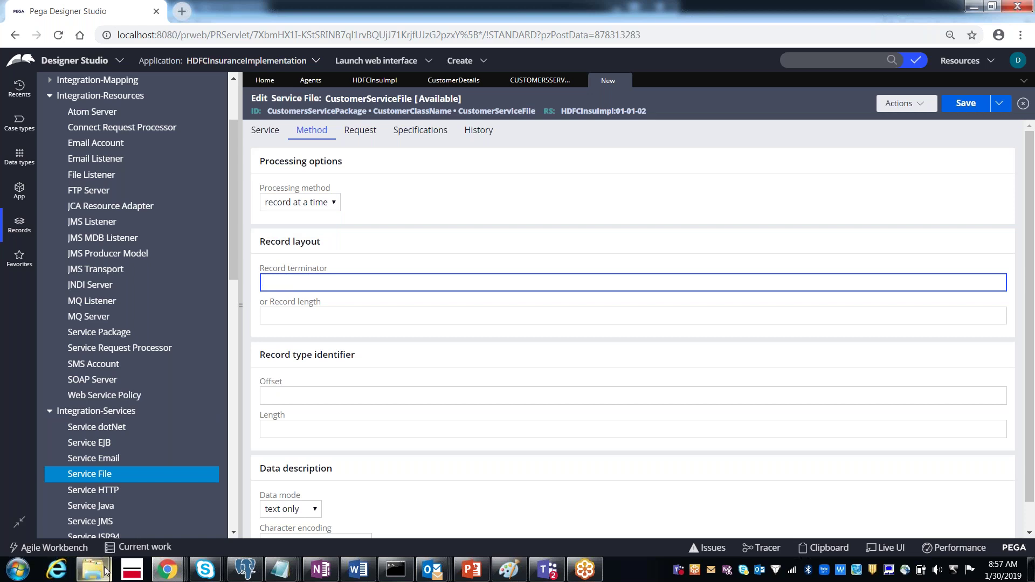
Switch to the PegaTrng folder and open the CustomerDetails CSV file in Notepad to examine how its records are separated
mouse_move(105, 571)
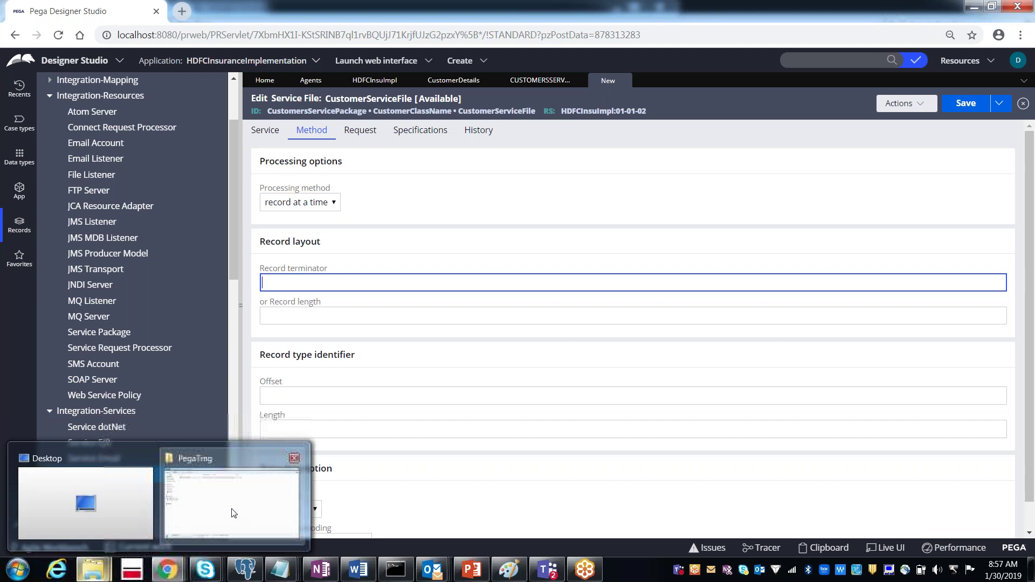
mouse_move(233, 513)
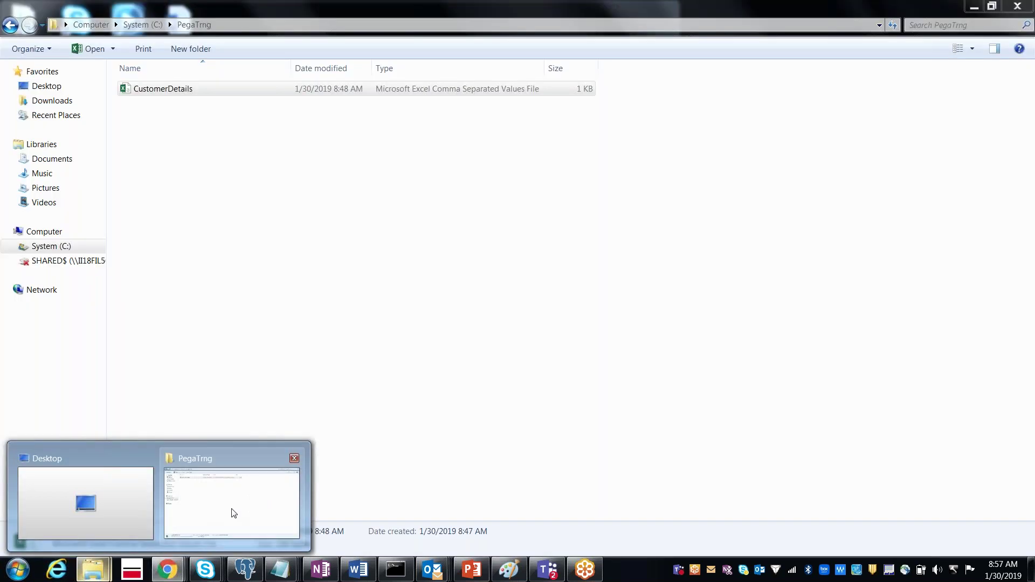
click(233, 513)
mouse_move(281, 569)
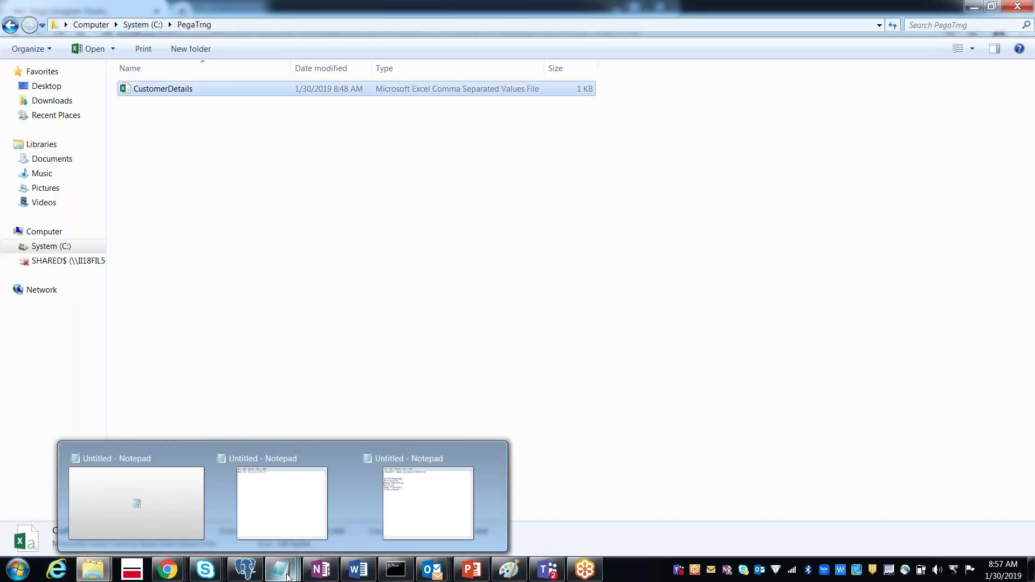
click(300, 508)
click(633, 104)
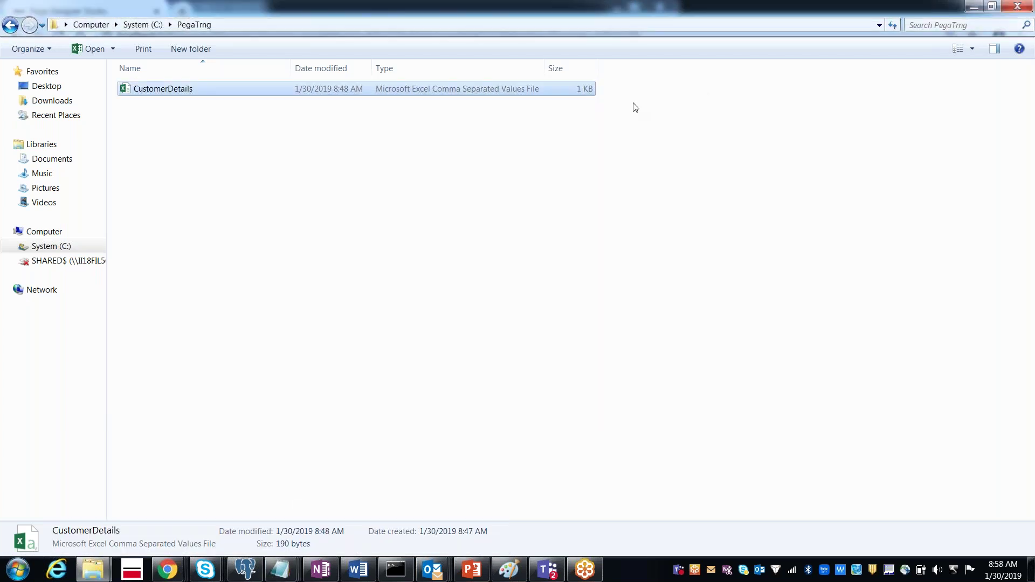
key(super+r)
key(Return)
drag(155, 89, 501, 111)
double_click(502, 106)
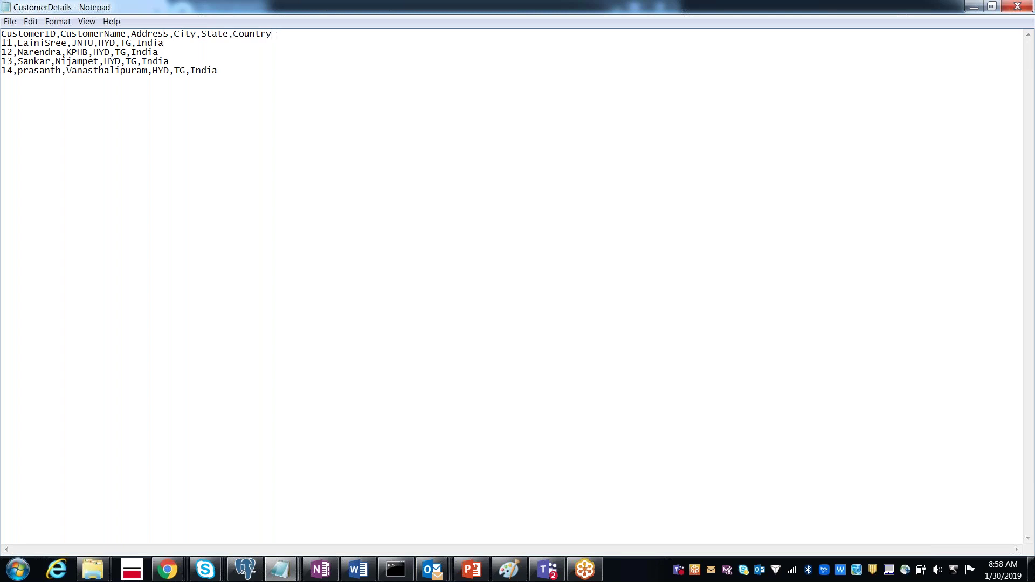
text(\n)
key(BackSpace)
key(BackSpace)
key(BackSpace)
Switch back to Pega Designer Studio and set the service file's record terminator to \n
click(974, 7)
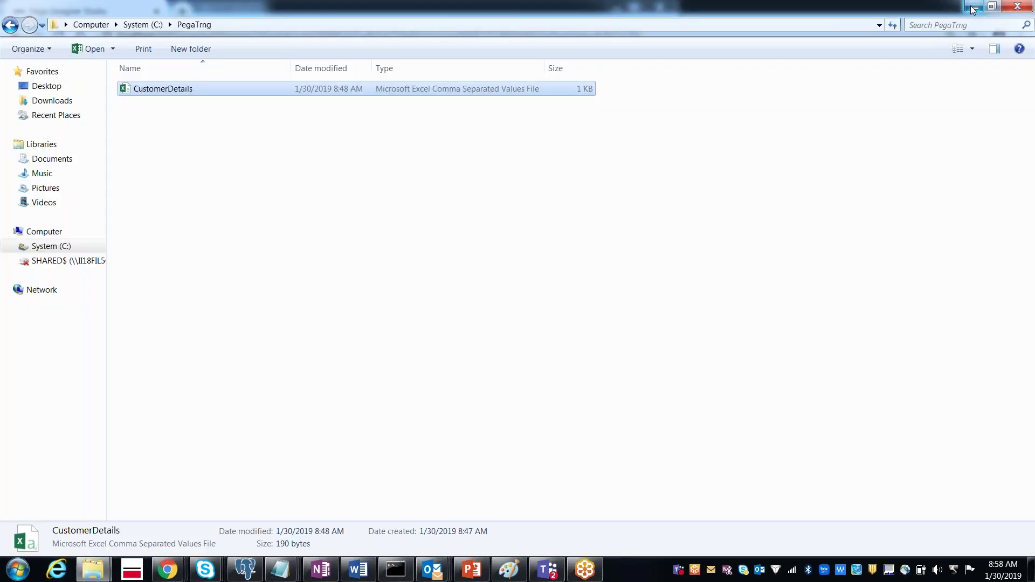
key(alt+Tab)
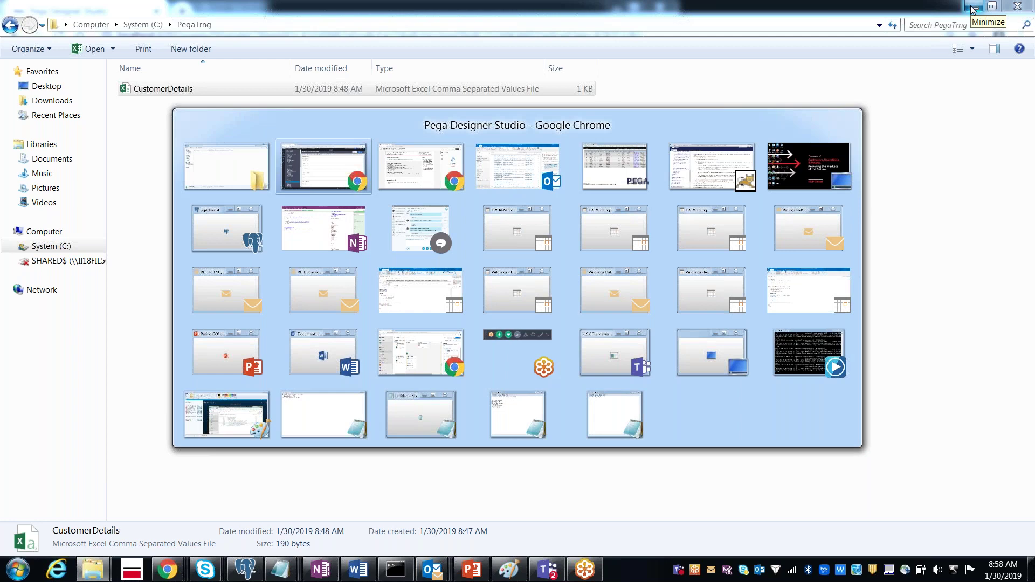
key(Tab)
key(Tab)
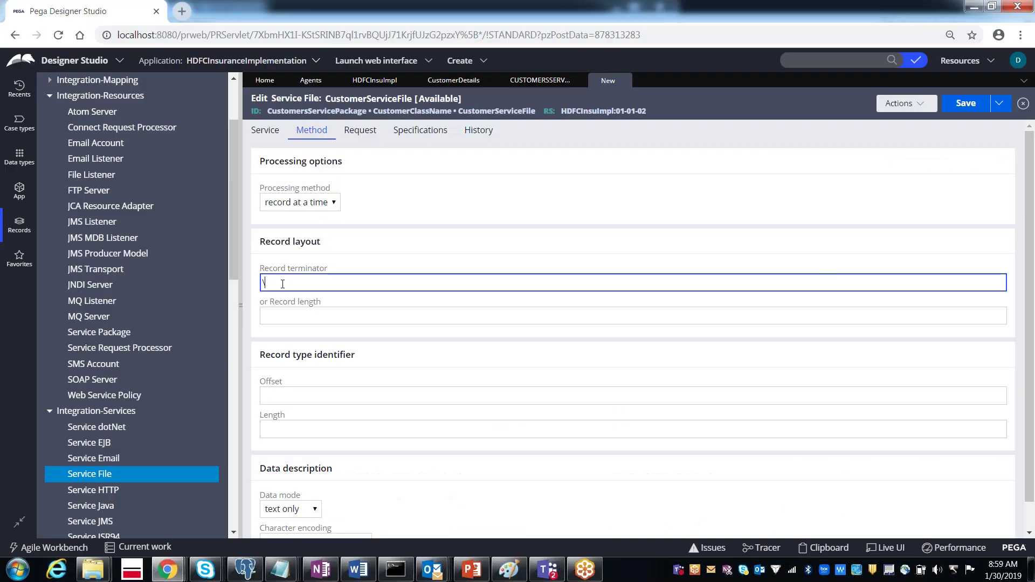
click(283, 284)
text(\n)
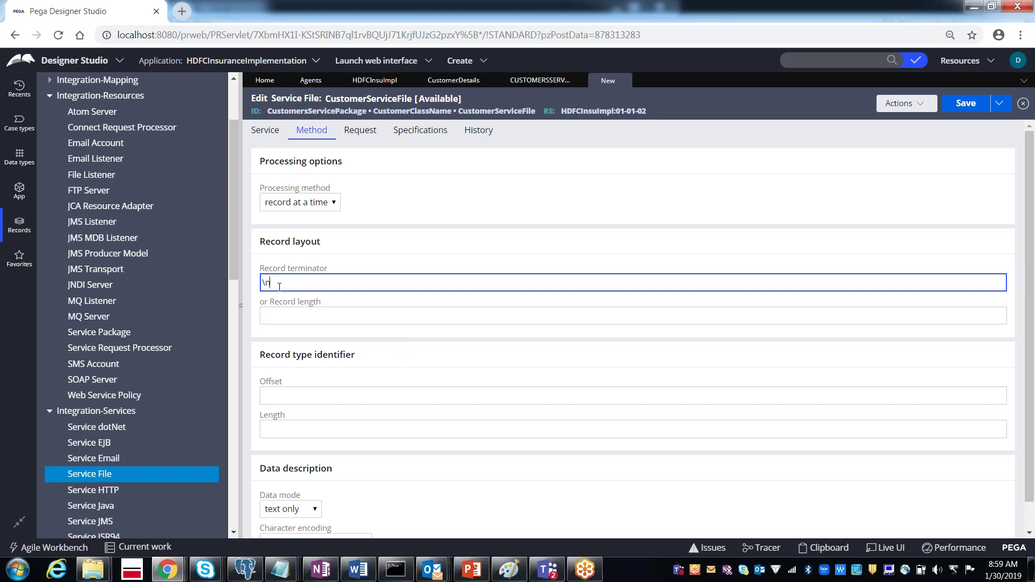
click(274, 317)
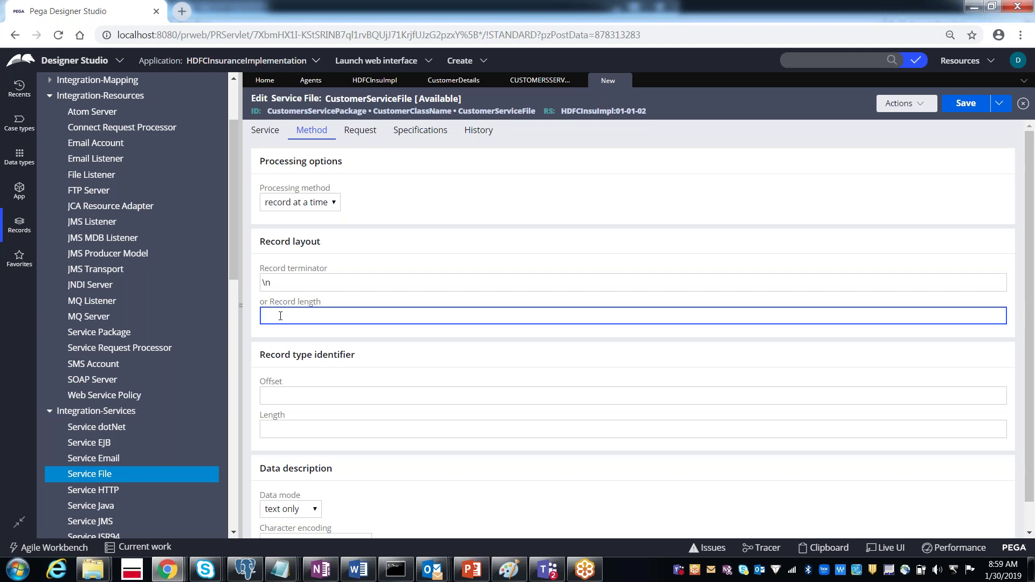
click(288, 284)
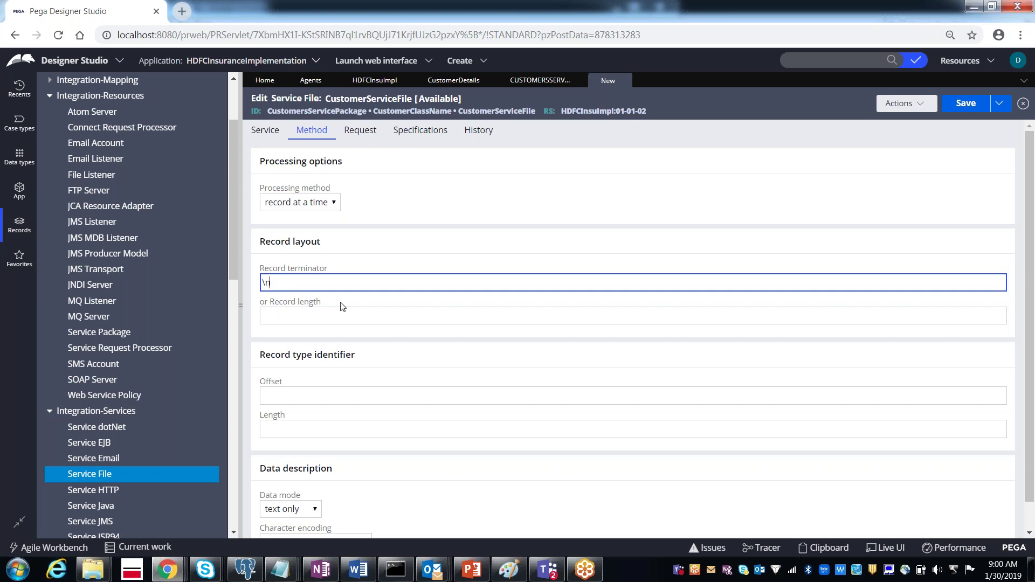
Review the service file's primary page name, processing method and record terminator settings
click(265, 134)
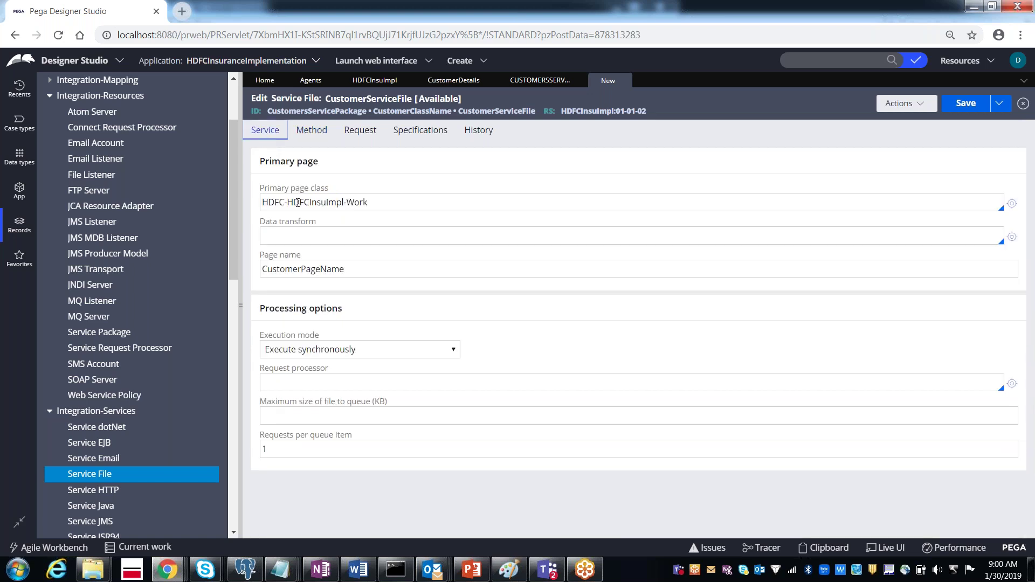
click(283, 269)
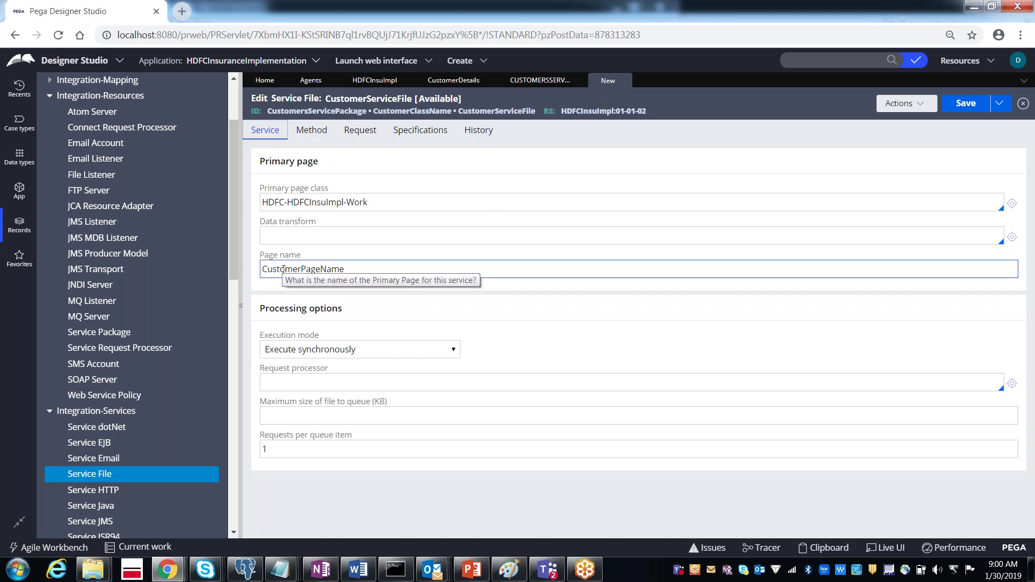
click(311, 135)
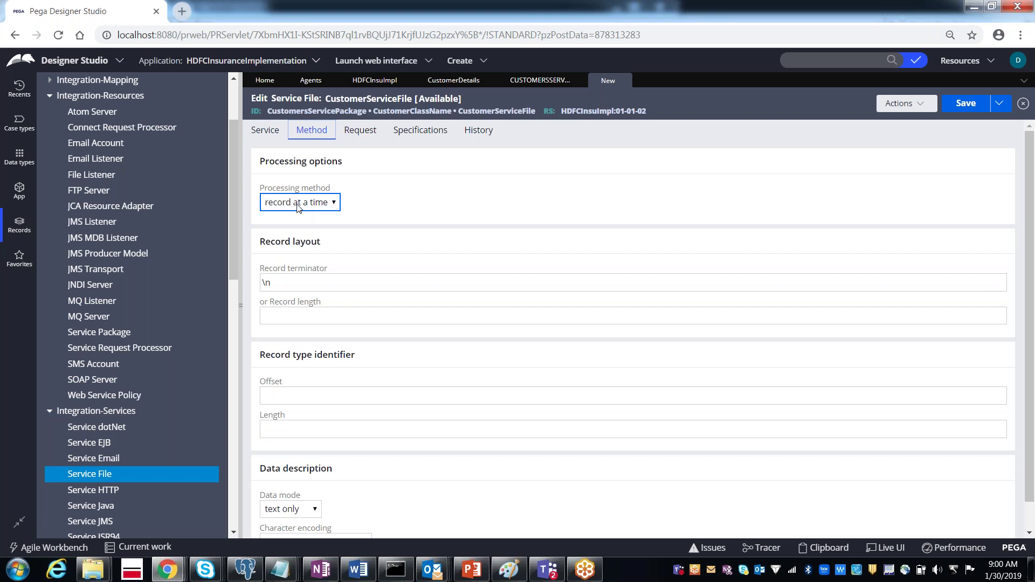
click(278, 283)
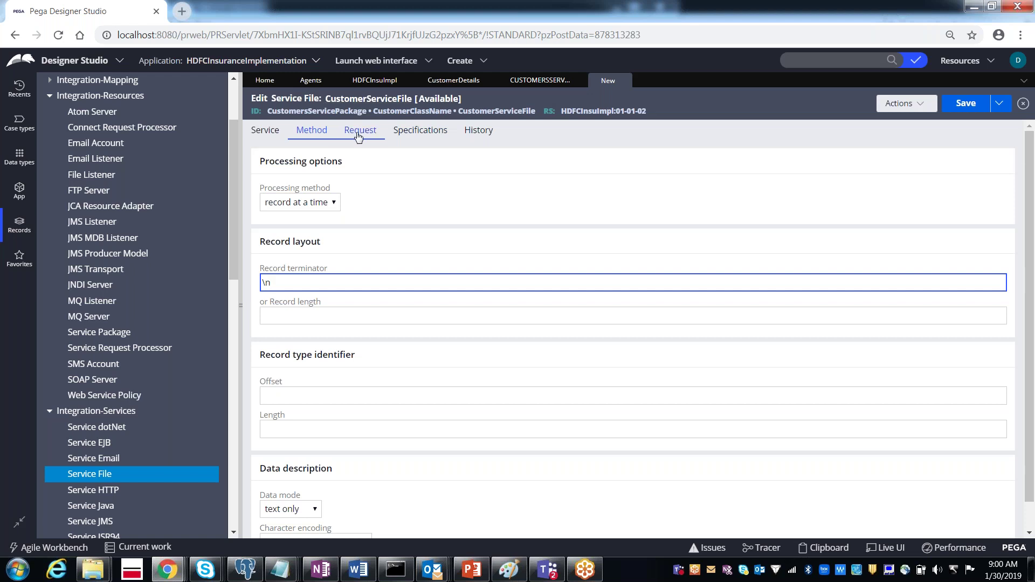
click(261, 131)
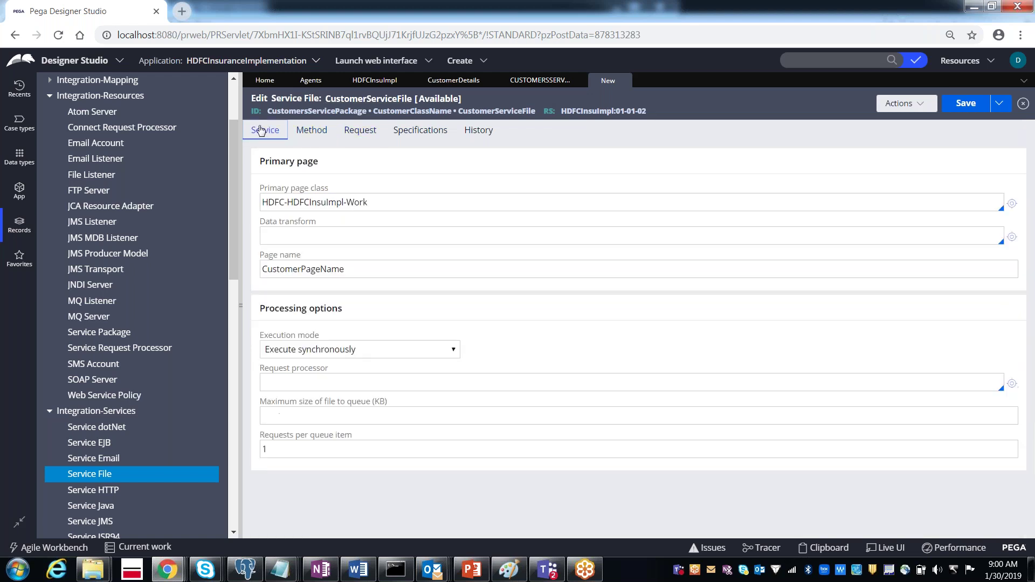
Try the Execute asynchronously (queue for Agent) execution mode and restore Execute synchronously
click(309, 356)
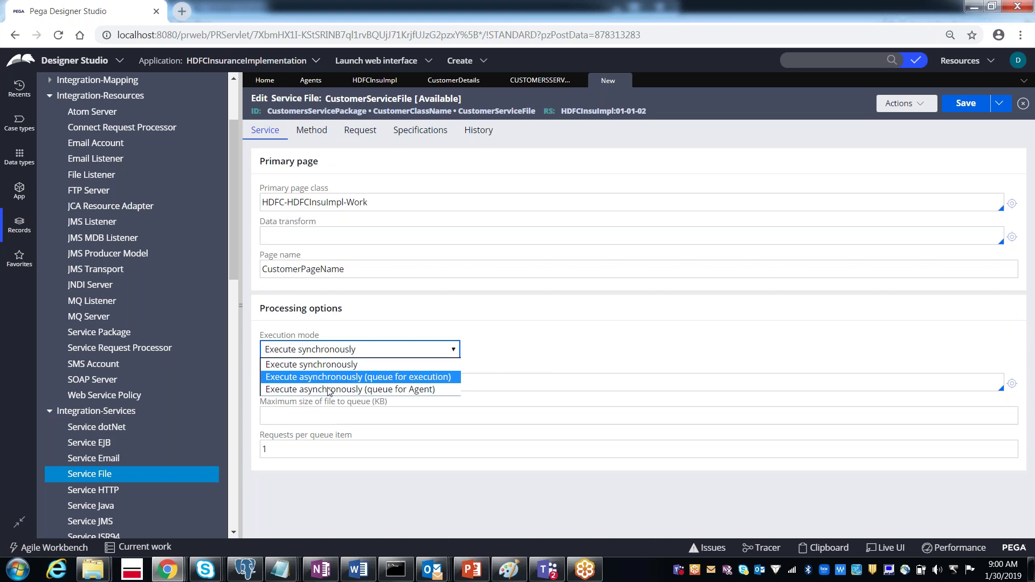
click(376, 389)
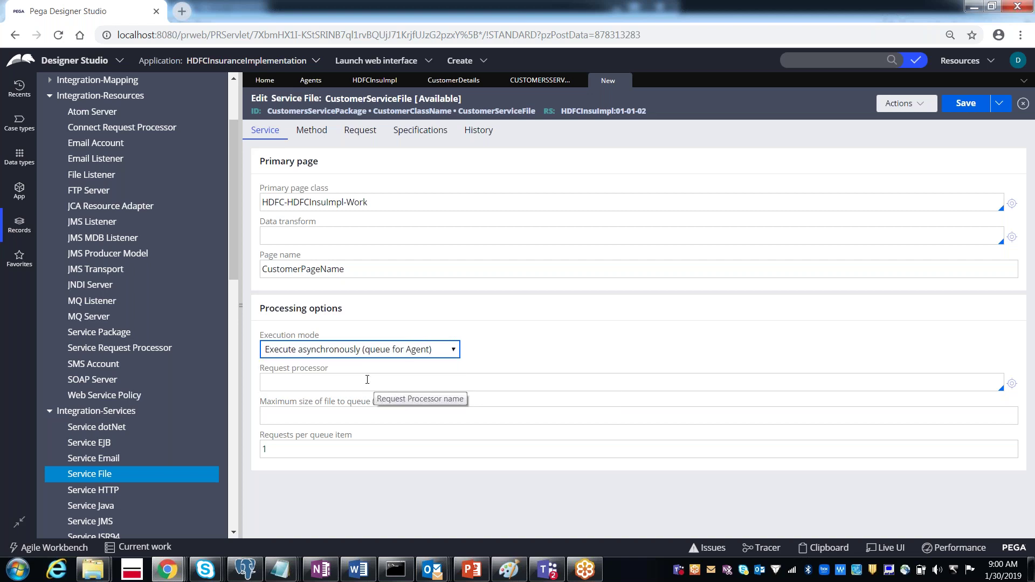
click(360, 351)
click(350, 364)
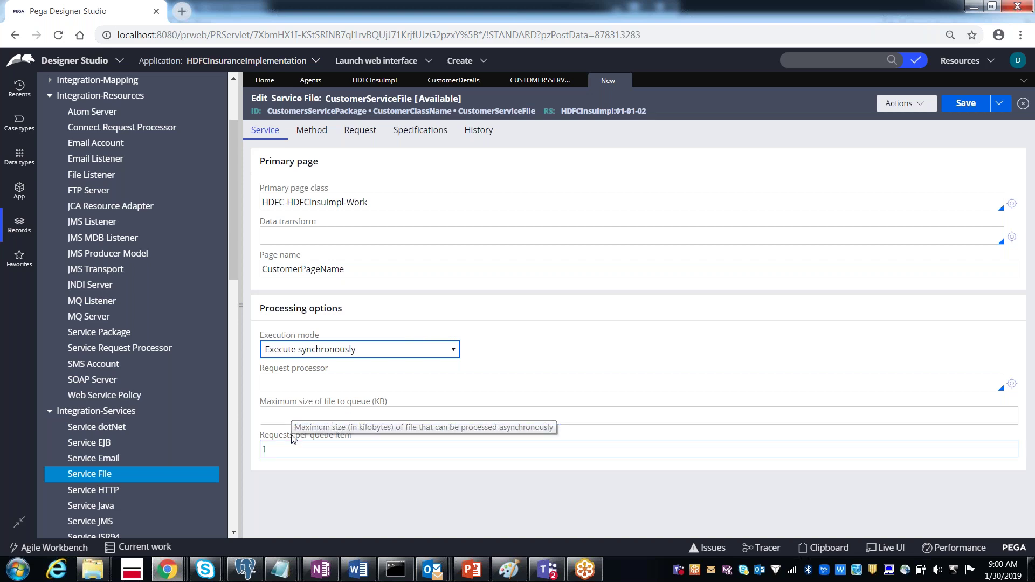
click(279, 451)
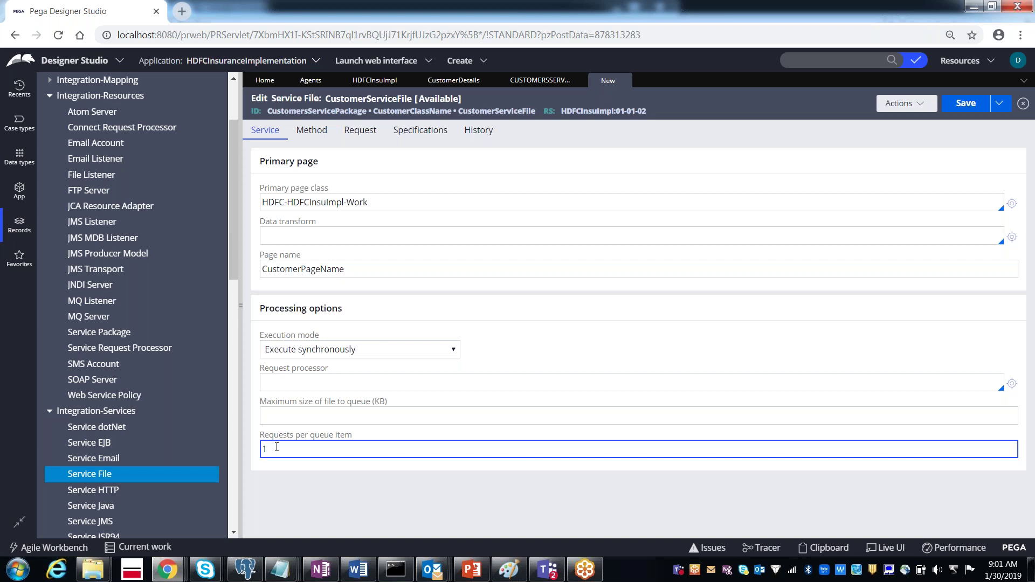
Examine the service file's request settings for the initial activity, parse segments and final activity
click(365, 134)
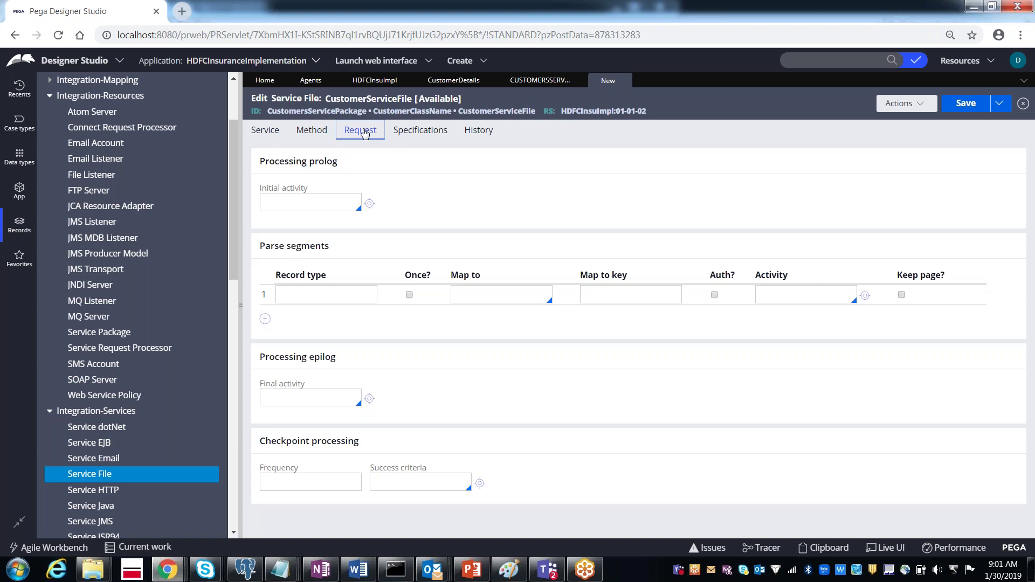
click(298, 205)
click(278, 398)
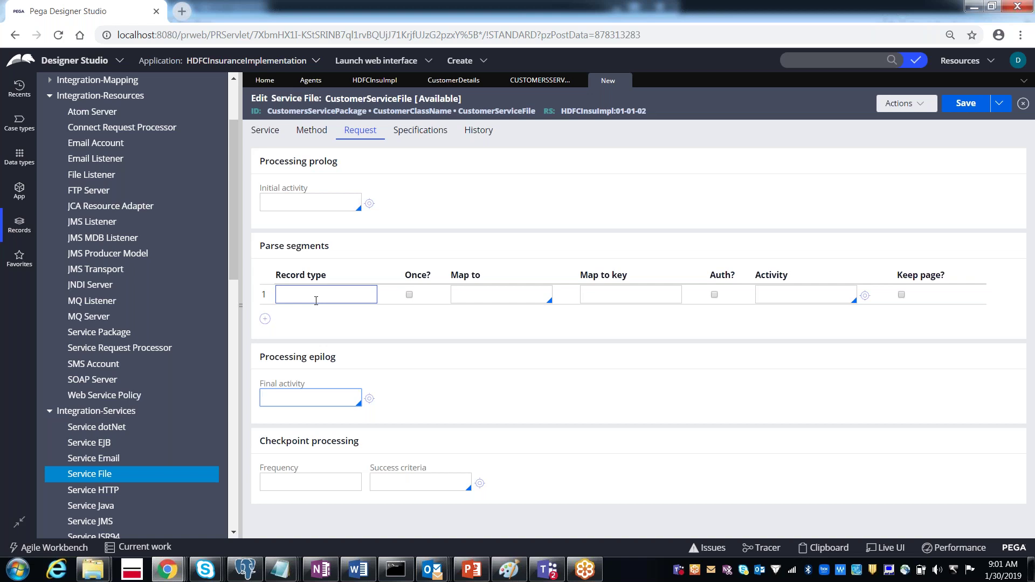
click(280, 207)
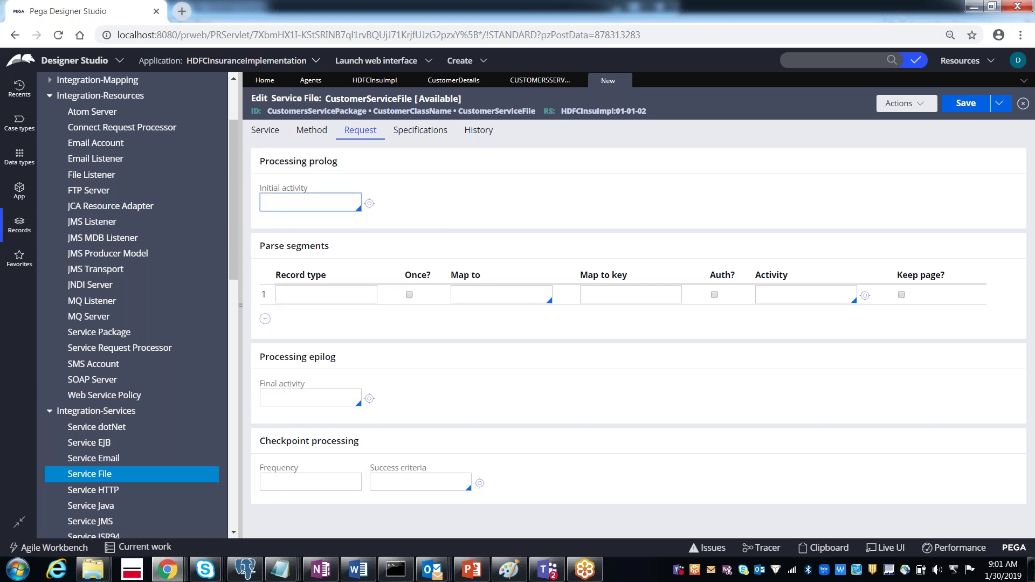
click(285, 399)
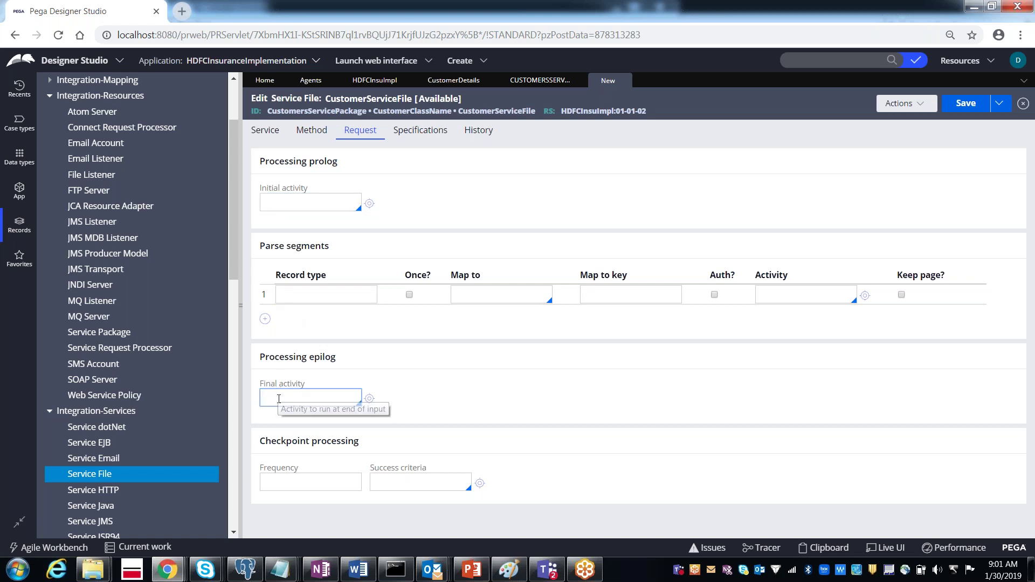
click(343, 295)
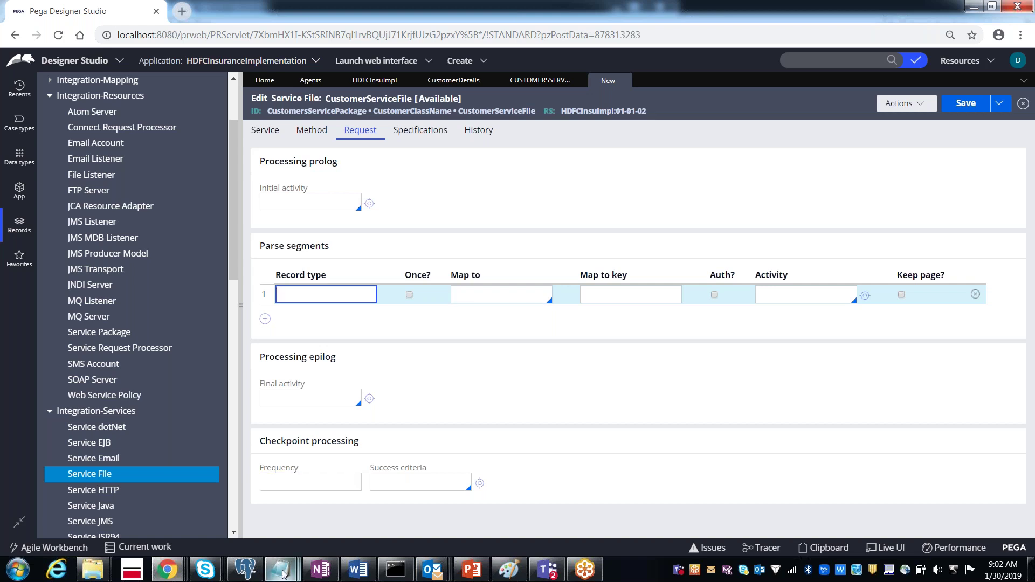
Switch to the CustomerDetails file in Notepad and examine how the values within a record are delimited
mouse_move(283, 573)
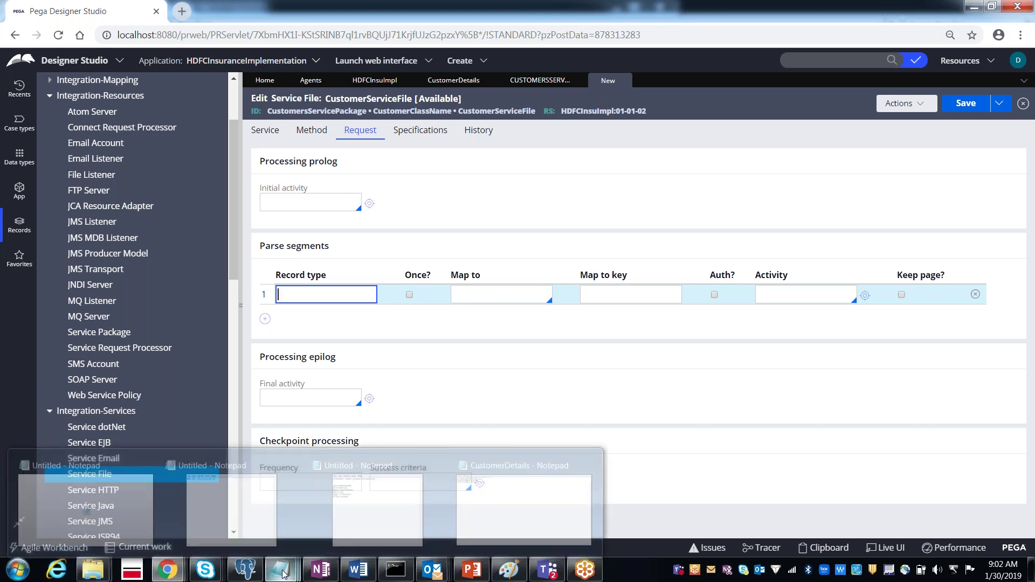
click(283, 573)
click(524, 503)
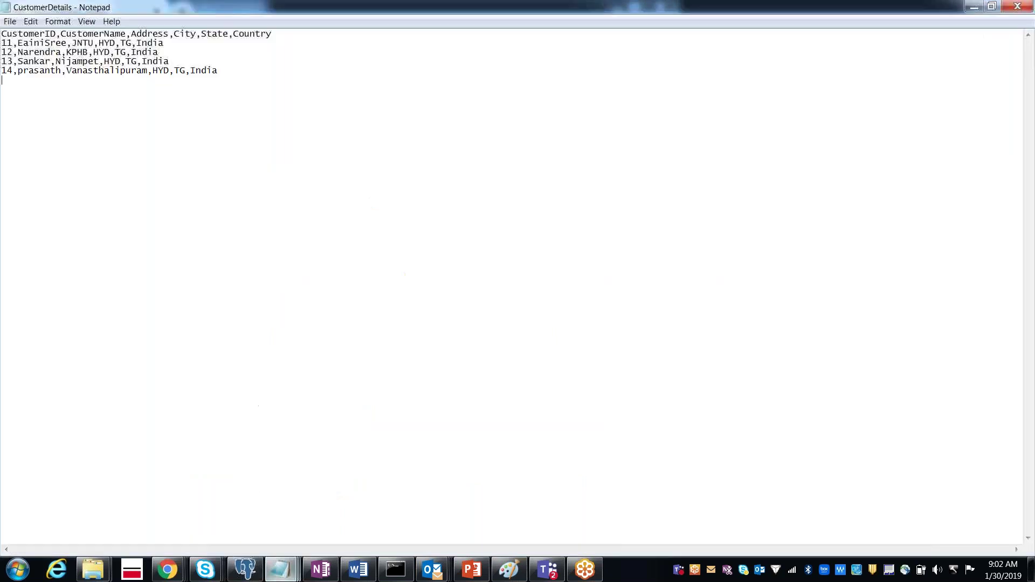
drag(3, 44, 164, 45)
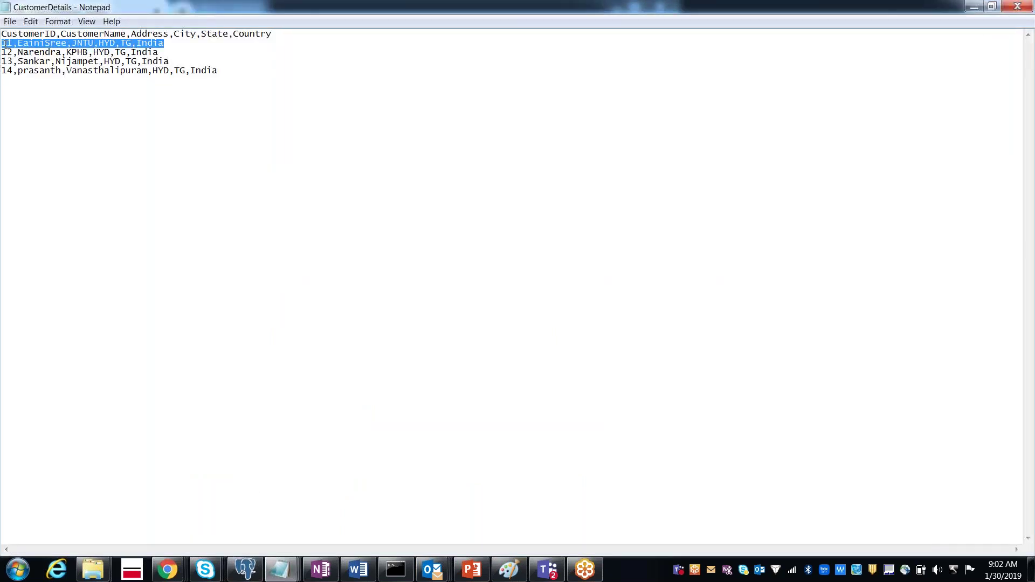
drag(164, 44, 158, 44)
key(Left)
key(shift+Right)
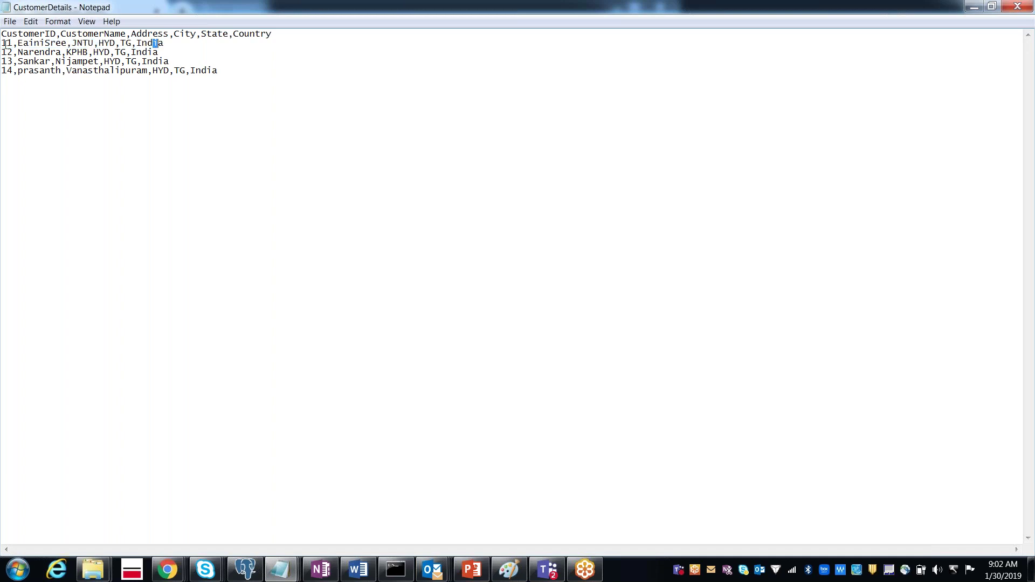
key(shift+Right)
click(4, 45)
key(shift+Right)
key(shift+Right)
click(295, 183)
key(shift+Right)
key(shift+Right)
key(shift+Right)
key(shift+Right)
key(shift+Right)
key(shift+Right)
key(shift+Right)
key(shift+Right)
key(shift+Right)
key(Right)
key(Right)
key(shift+Right)
key(shift+Right)
key(shift+Right)
key(shift+Right)
Switch back to Pega Designer Studio and map the first parse segment to Delimited ParseRule
key(alt+Tab)
click(501, 294)
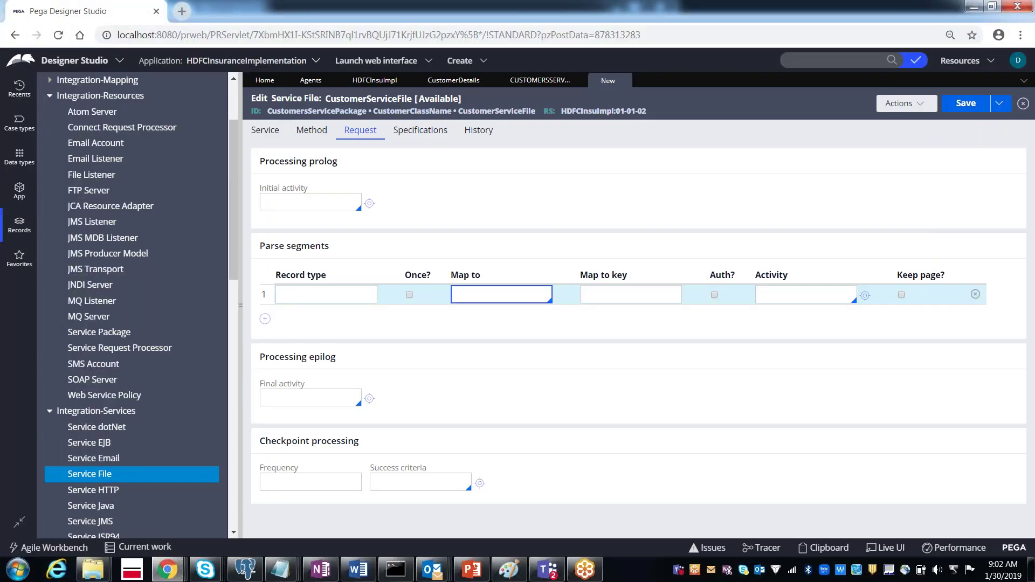
key(Down)
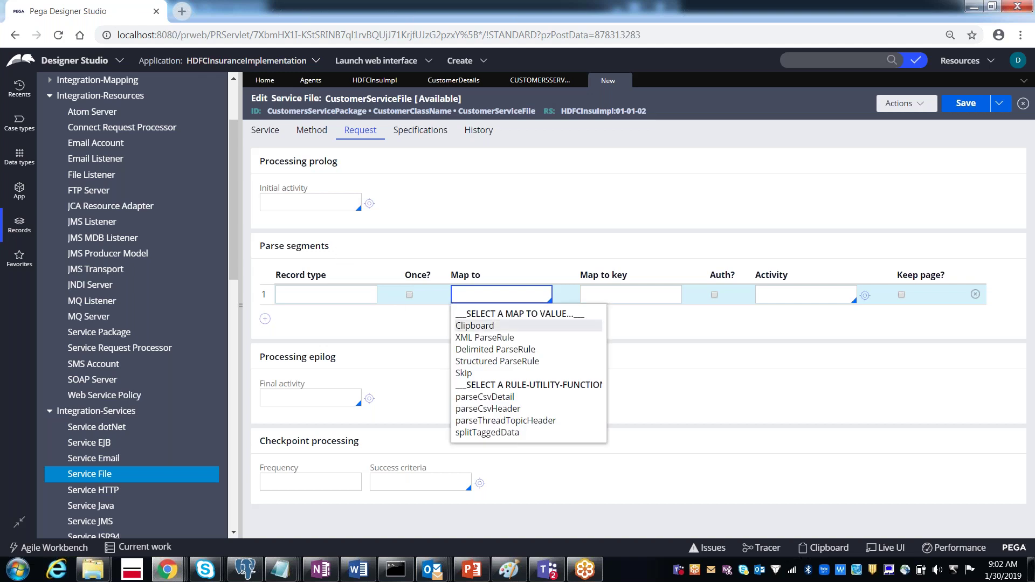
click(486, 350)
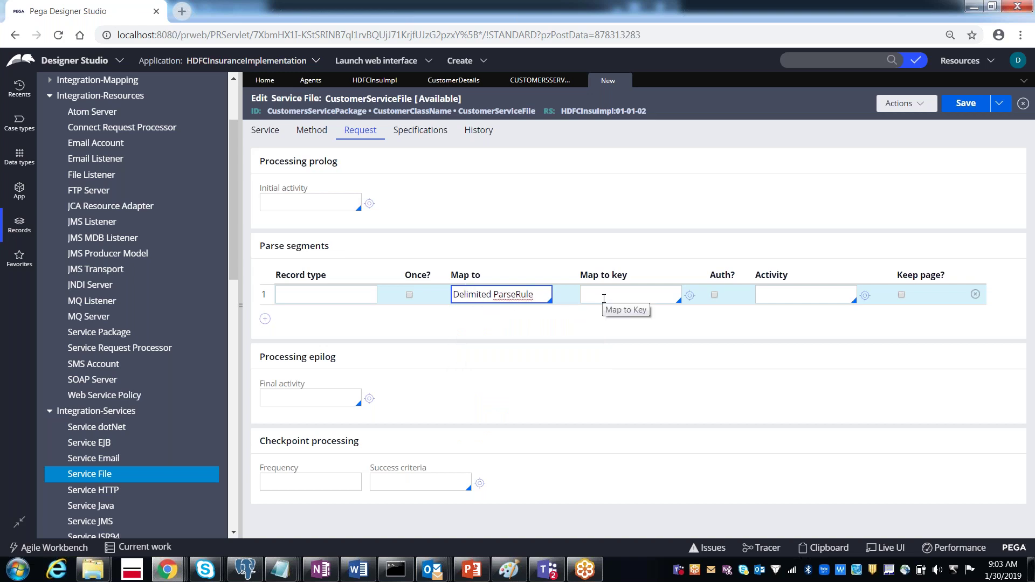
Enter CustomerParseRule as the map to key of the first parse segment
click(604, 299)
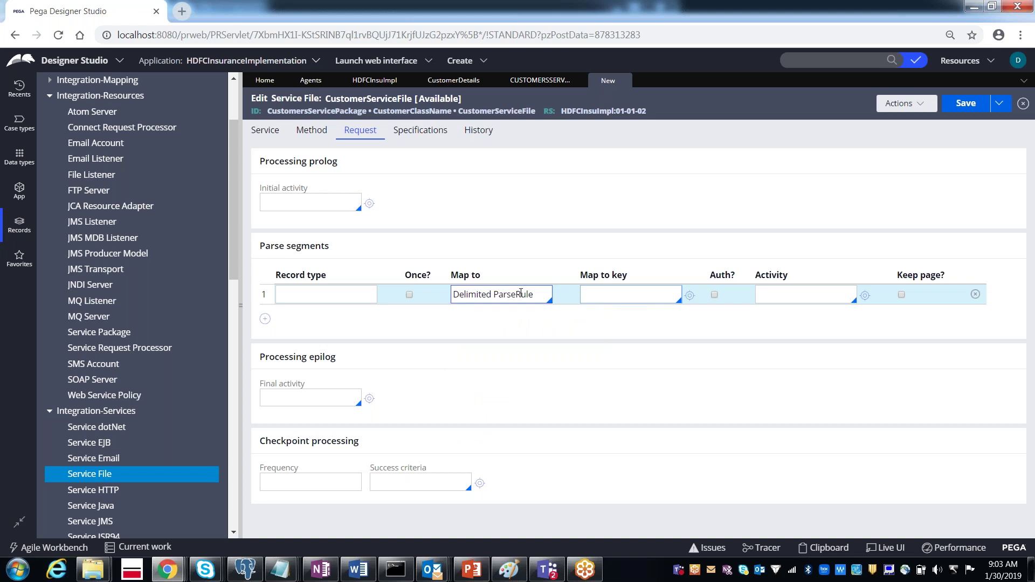
click(583, 296)
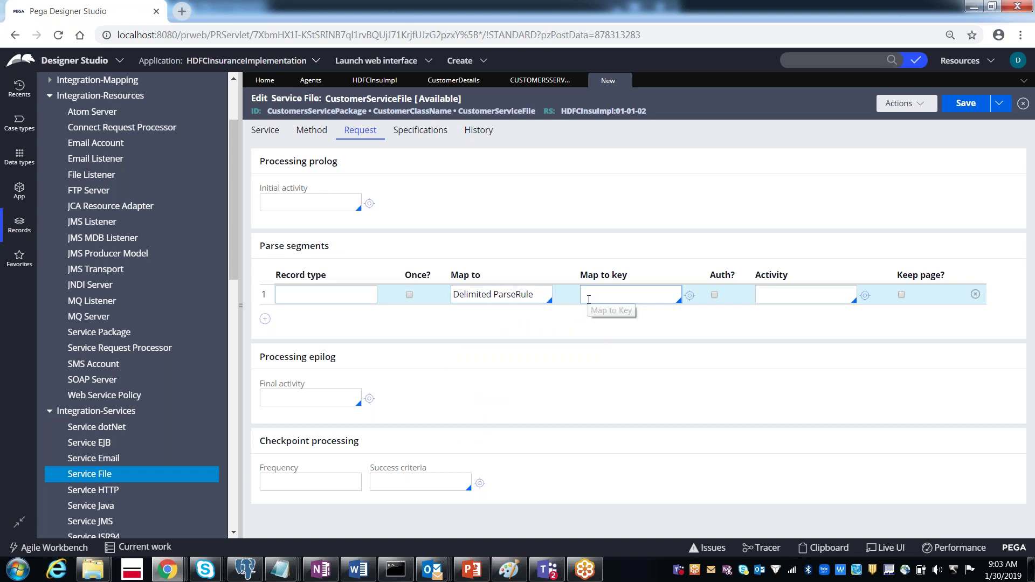
key(Down)
key(Down)
key(Down)
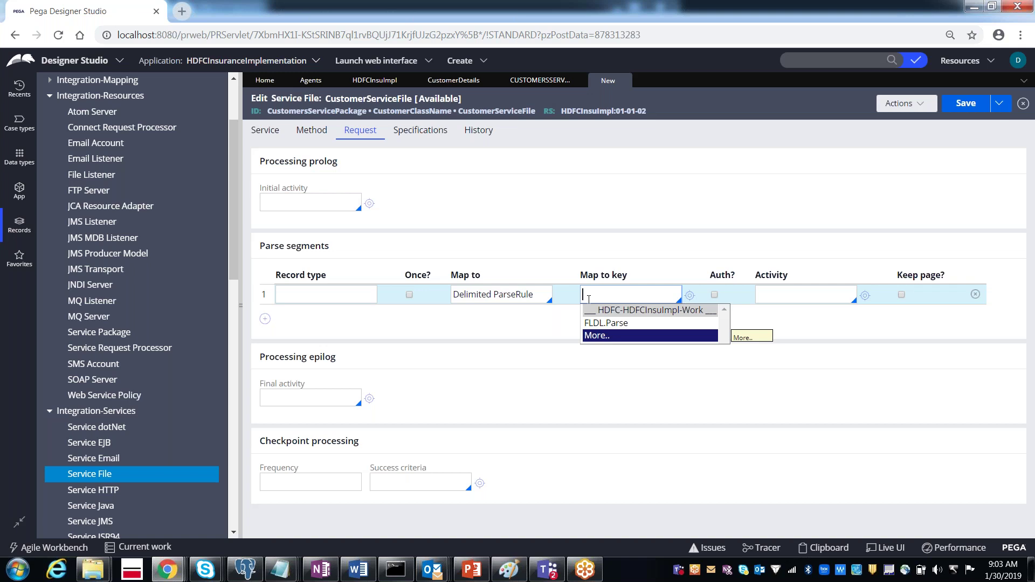
text(Customer)
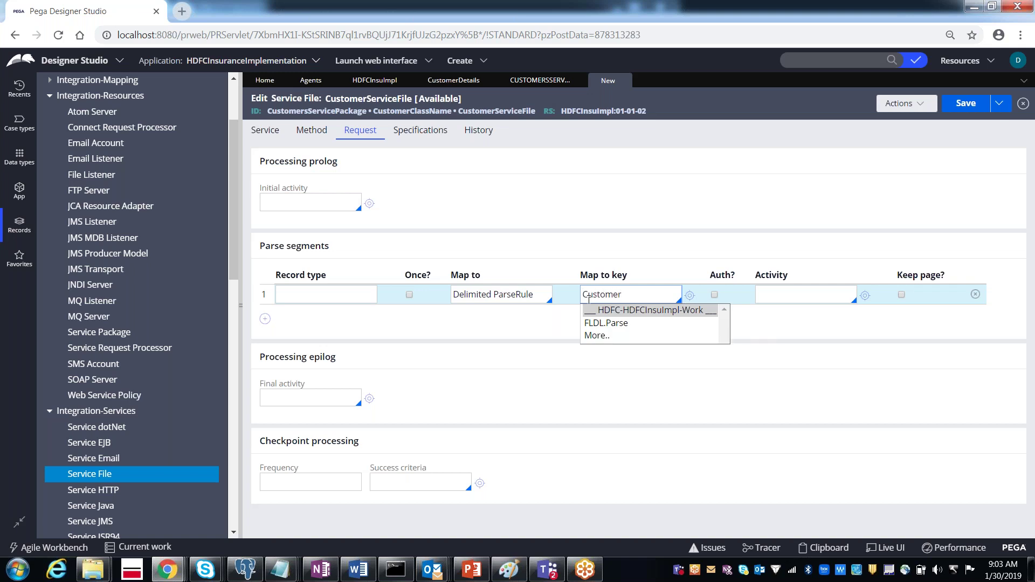
text(ParseRule)
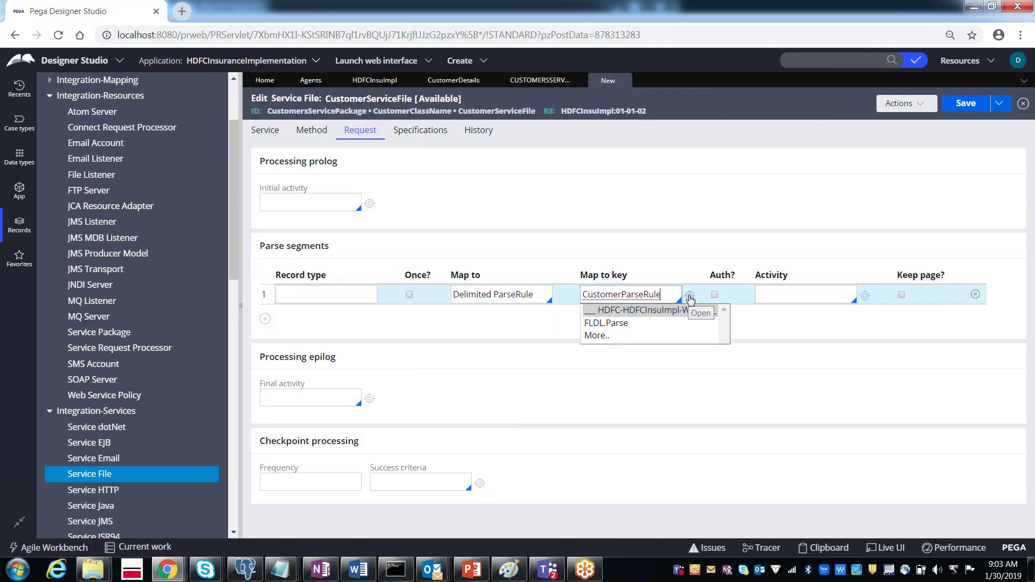
Open the creation form for the CustomerParseRule delimited parse rule and set its record type to Text
click(690, 296)
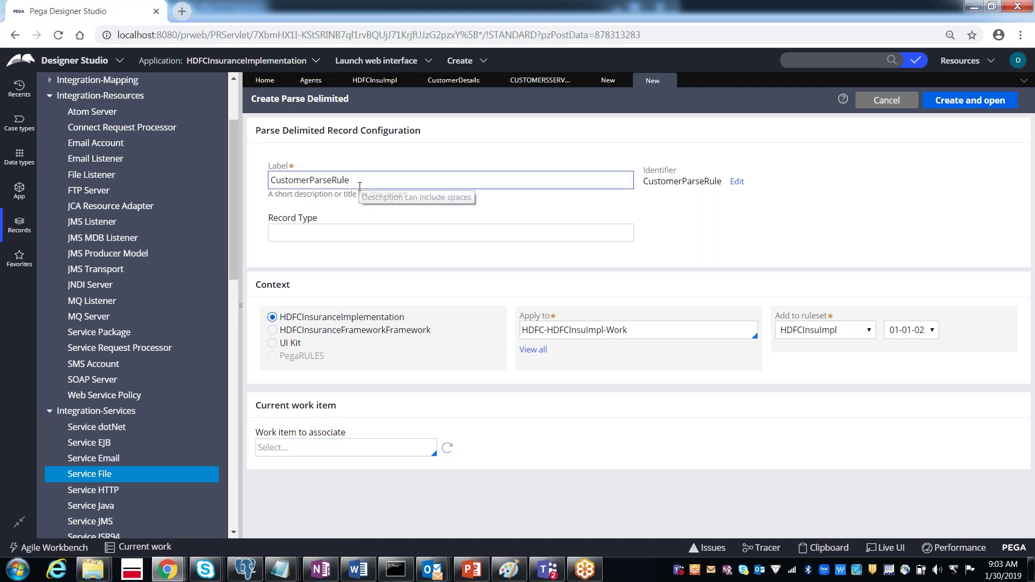
click(308, 235)
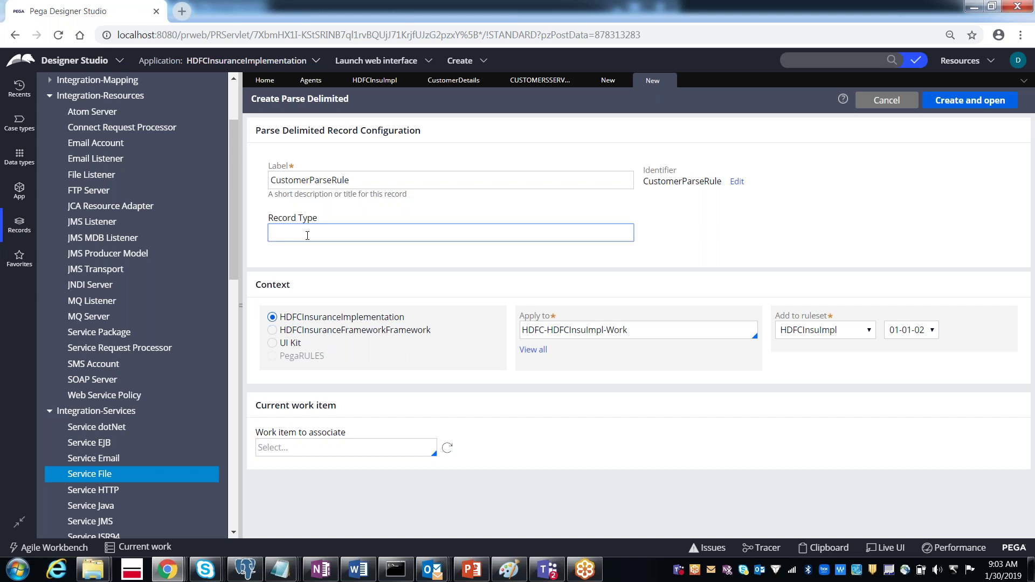
text(Text)
click(733, 235)
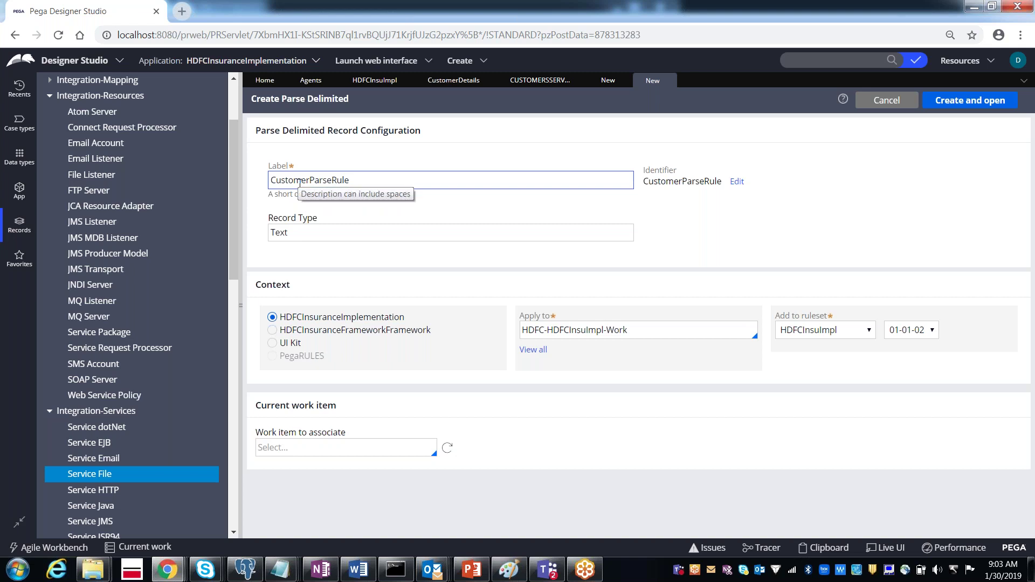
Create and open the CustomerParseRule delimited parse rule and set its field format to Comma-Separated Values (CSV)
click(298, 237)
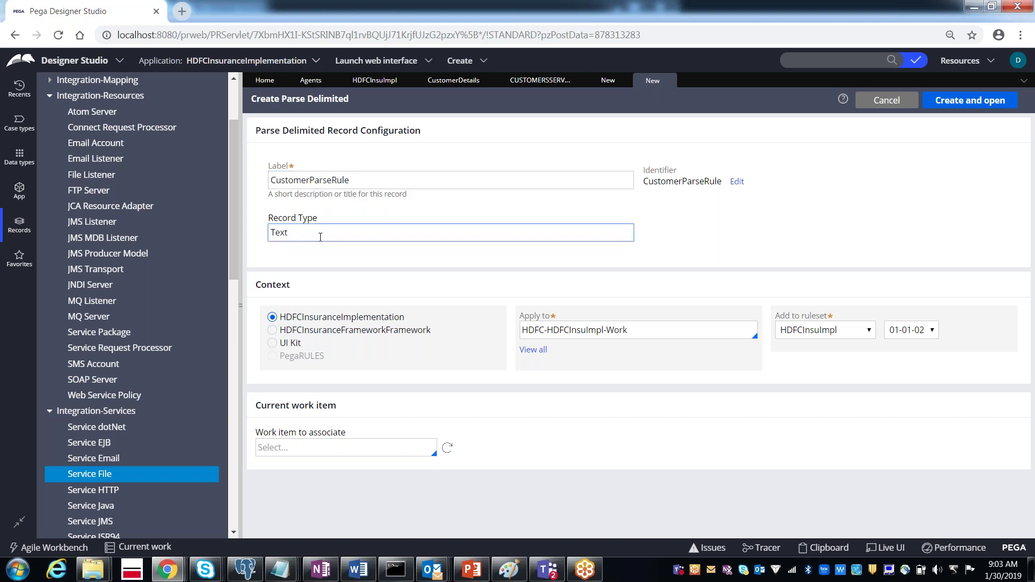
click(963, 102)
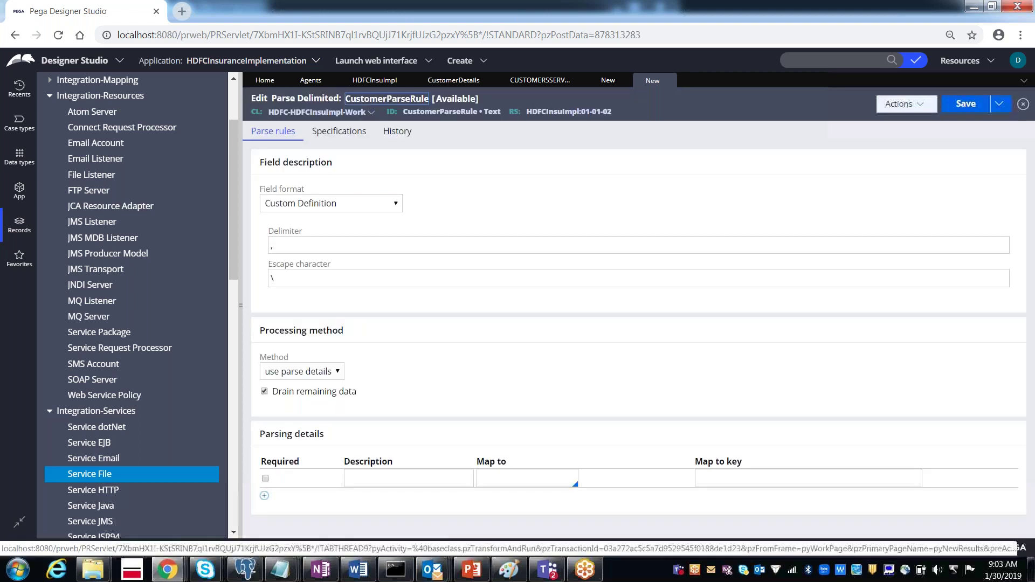
click(302, 208)
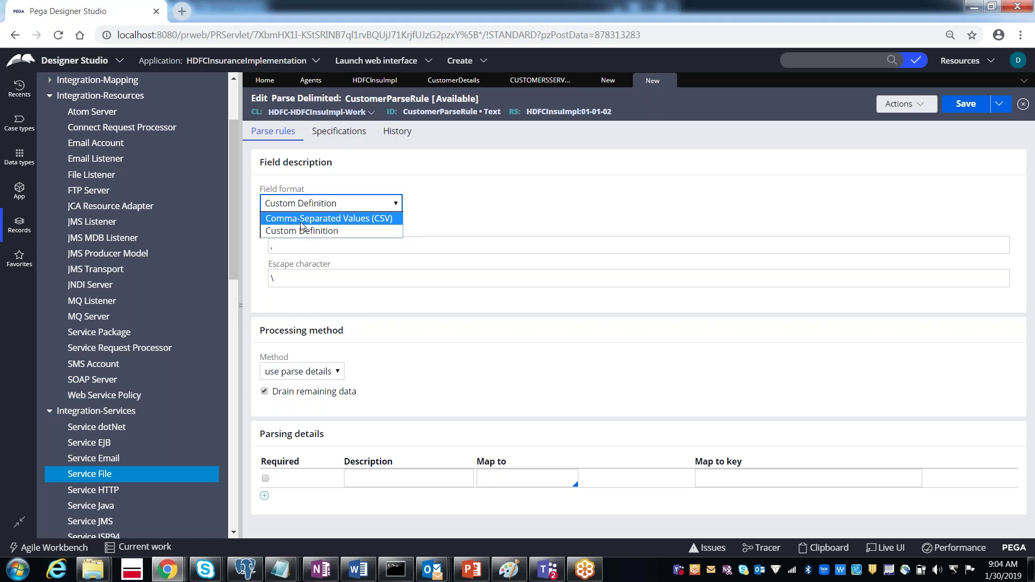
click(302, 223)
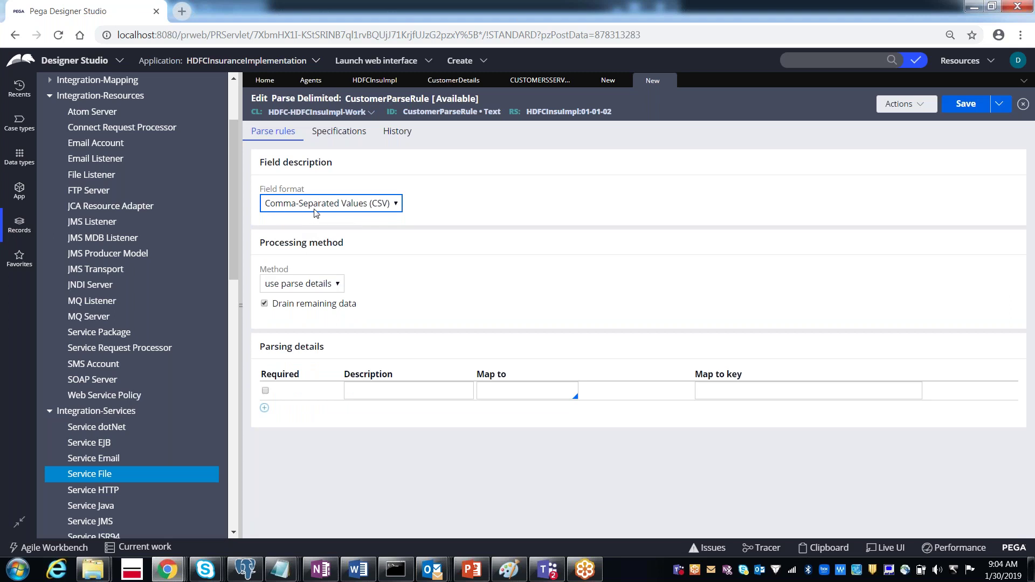
Examine the delimiter setting of the Custom Definition field format and restore the Comma-Separated Values (CSV) format
click(315, 212)
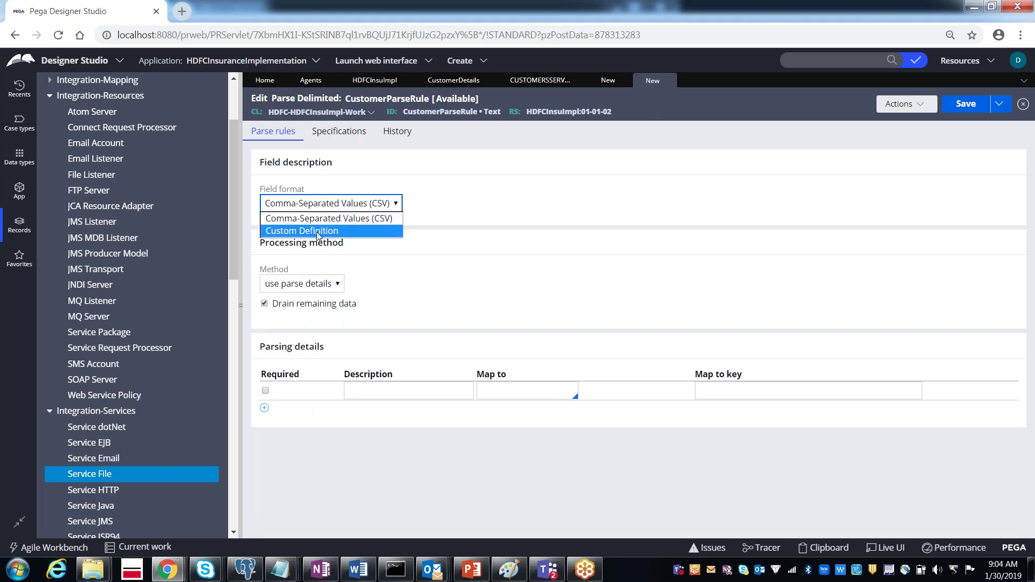
click(318, 232)
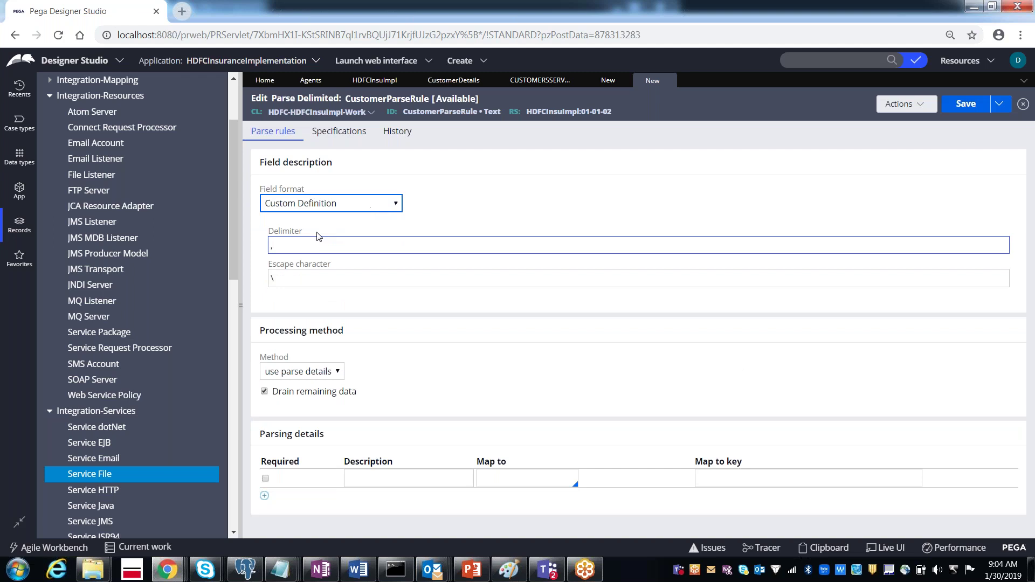
click(287, 243)
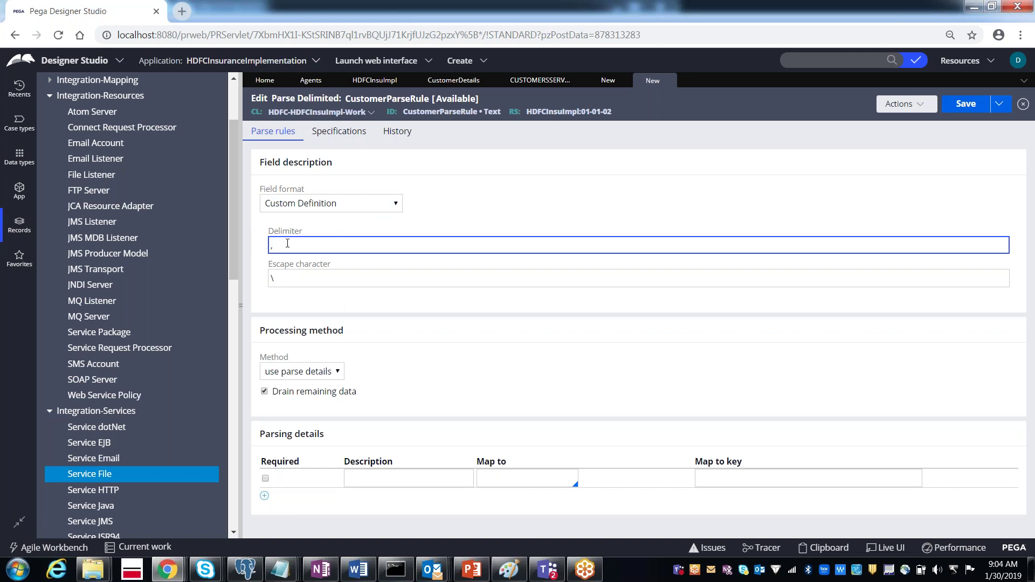
click(289, 210)
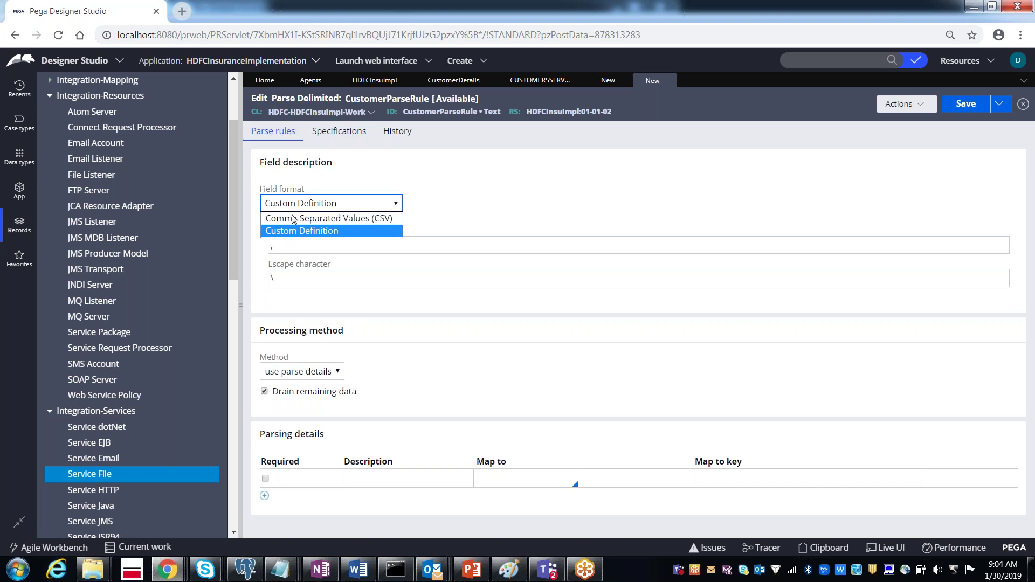
click(294, 219)
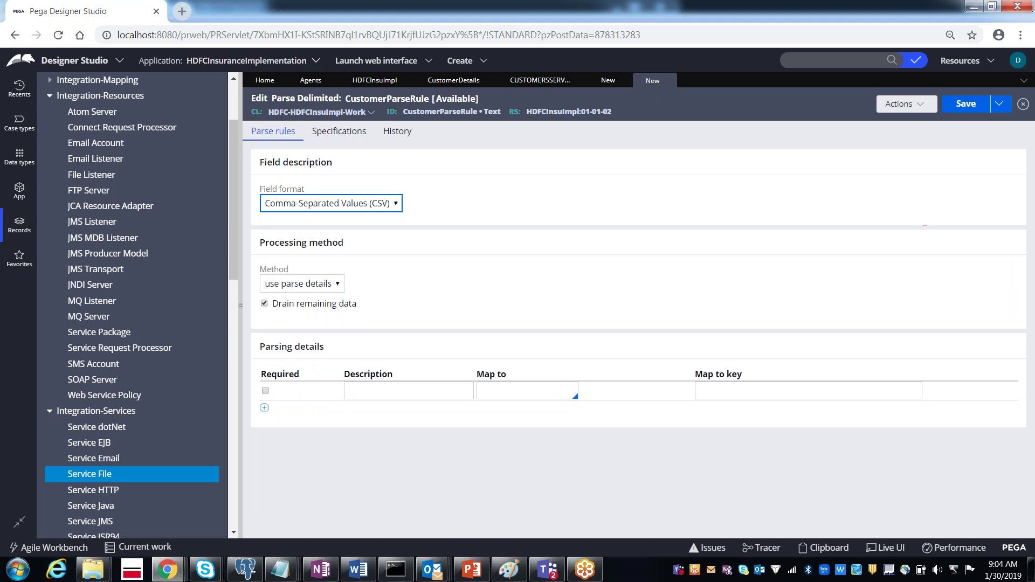
Fill in the first parsing detail with the description CustomerID, mapped to Clipboard with the key .CustomerID
click(369, 387)
click(369, 388)
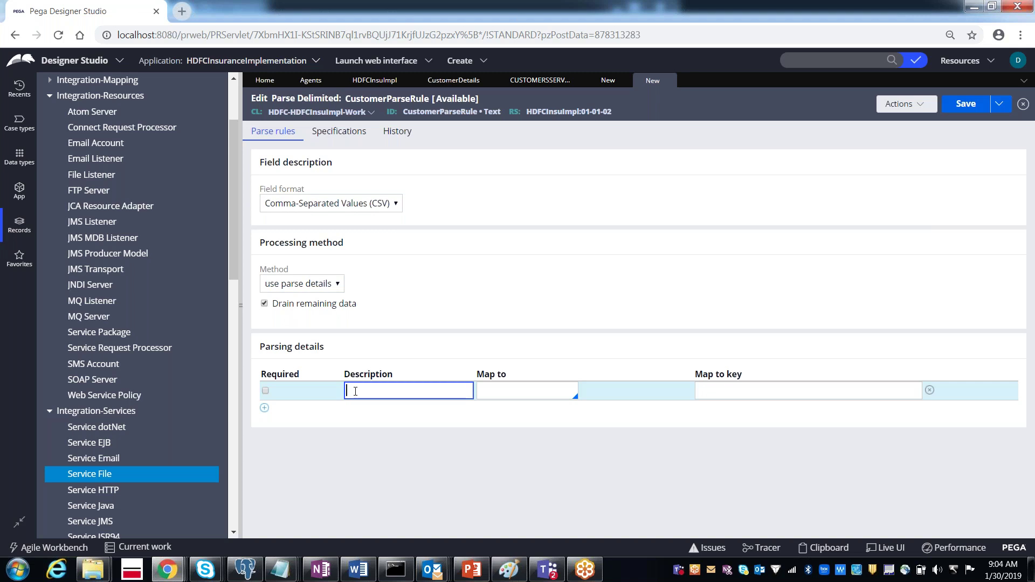
text(CustomerID)
key(Tab)
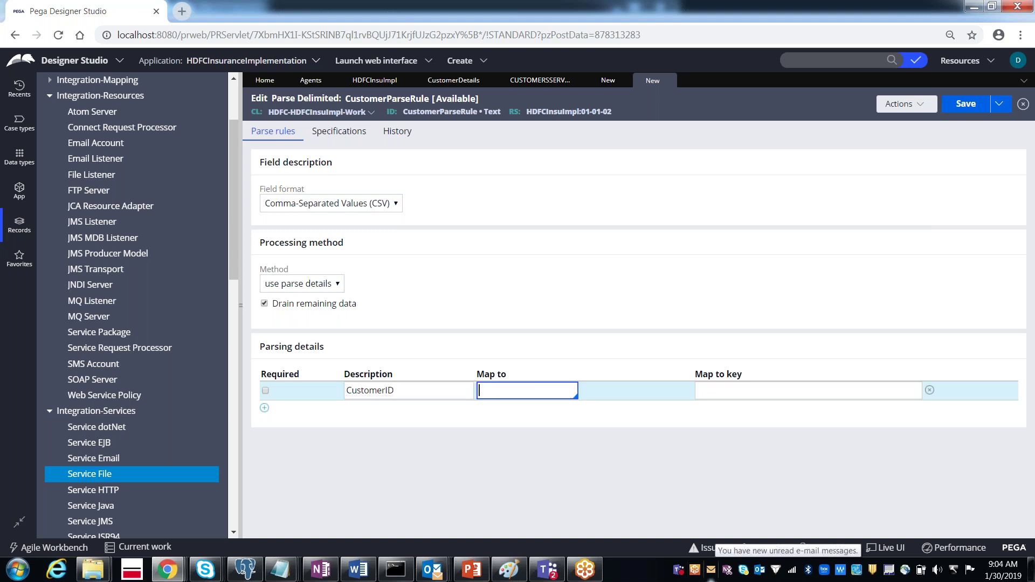
key(Down)
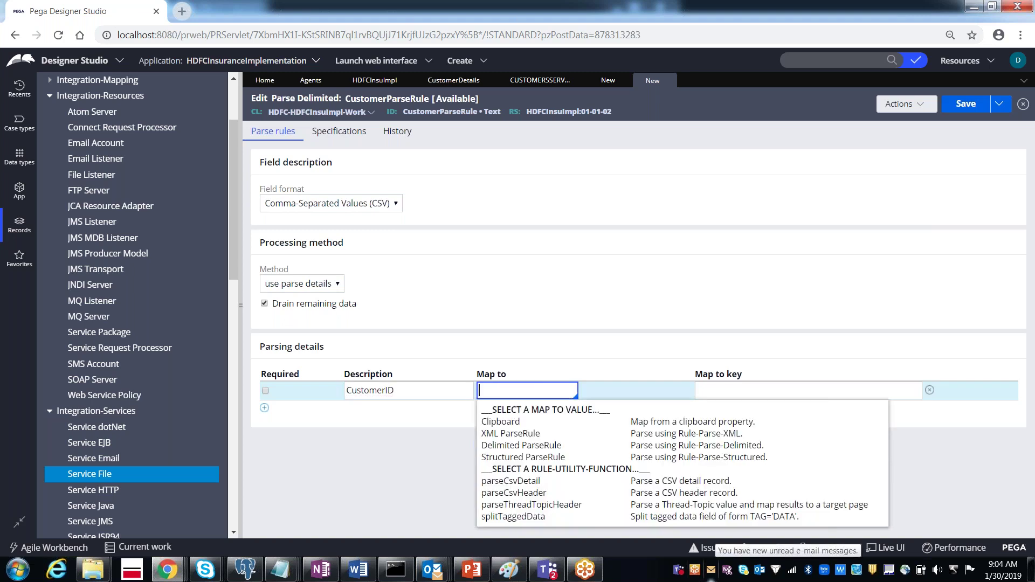
key(Down)
key(Return)
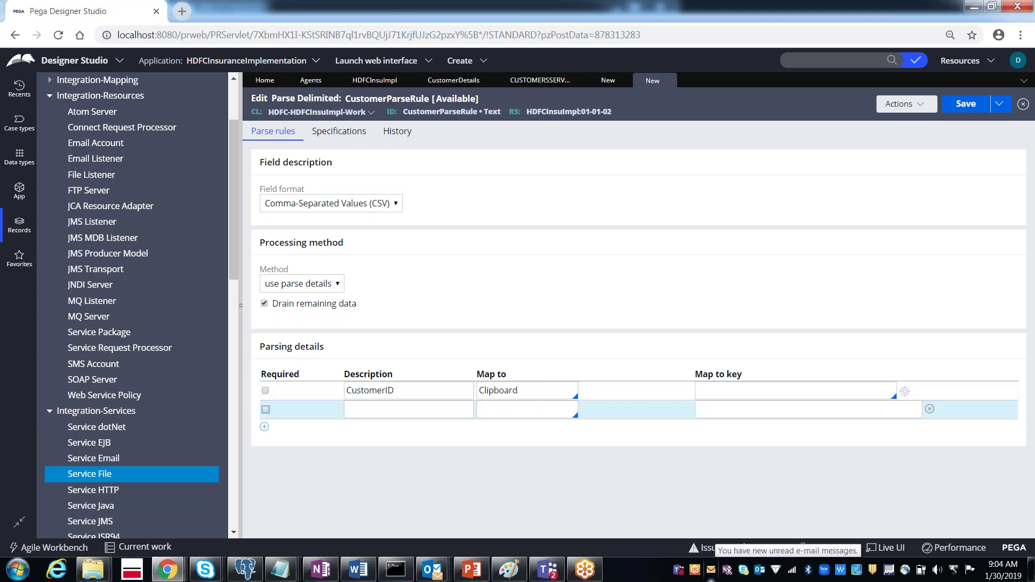
click(749, 392)
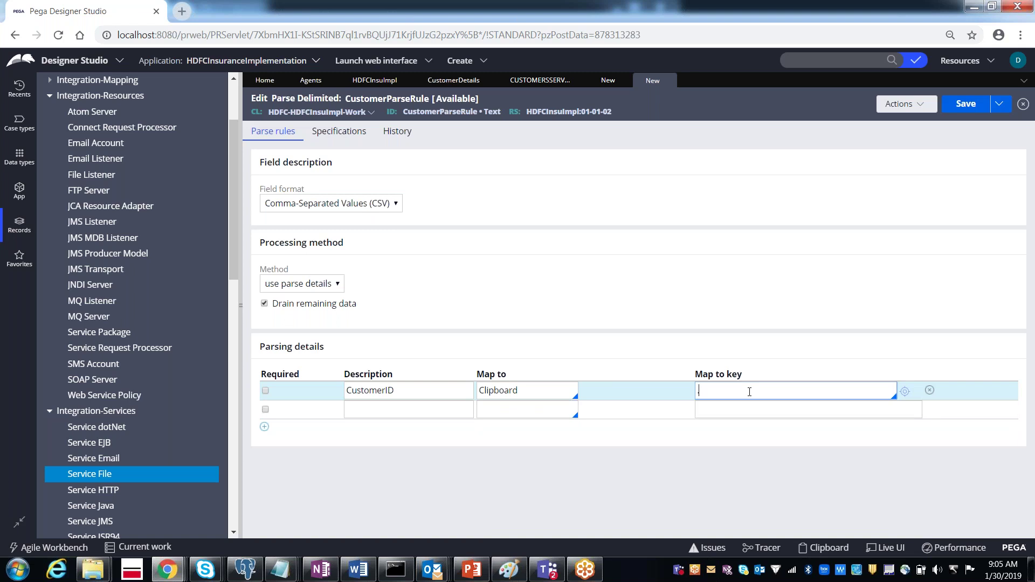
text(.custom)
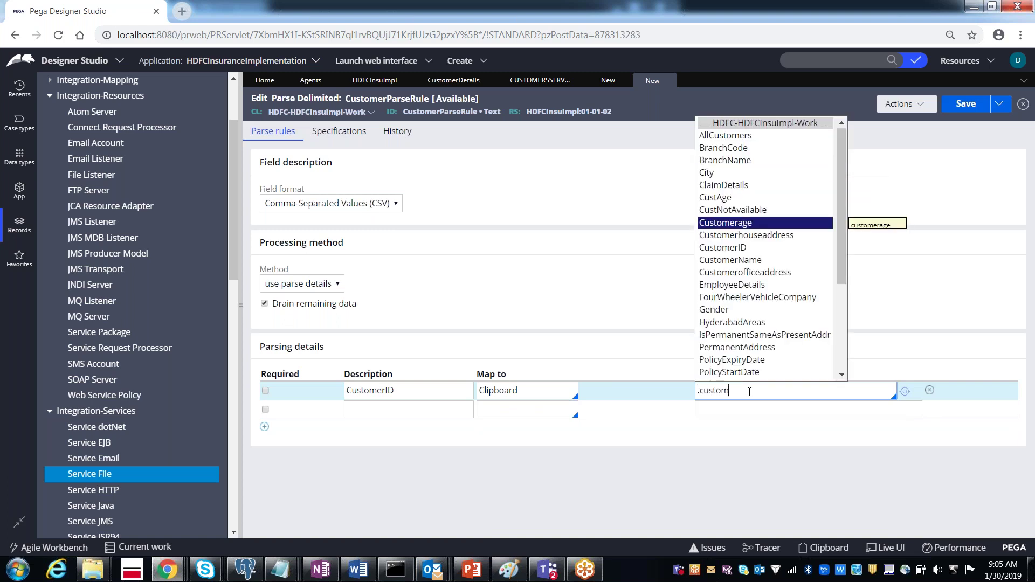
text(erI)
key(Return)
Fill in the second parsing detail with the description CustomerName, mapped to Clipboard with the key .CustomerName
click(382, 410)
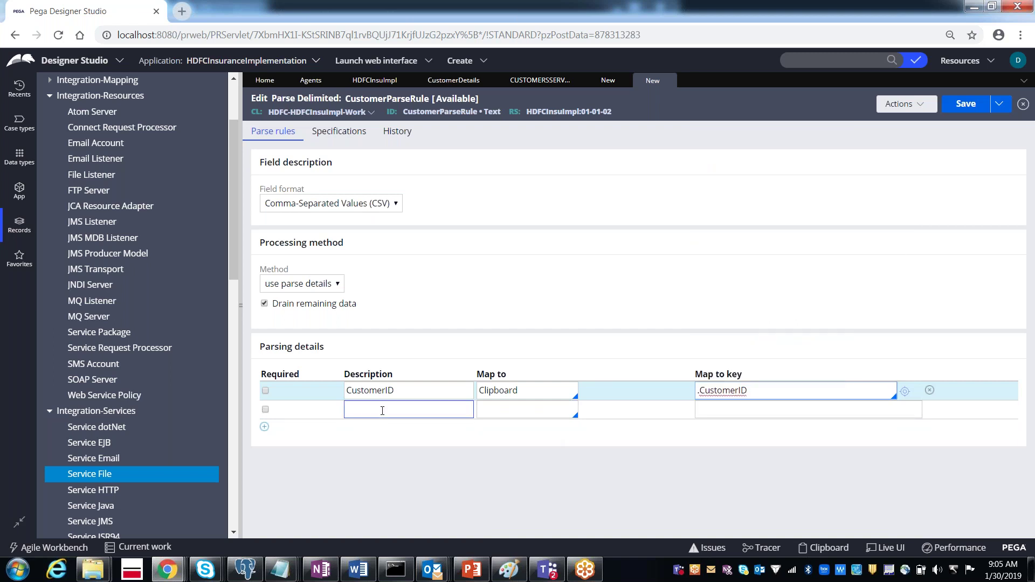
text(CustomerName)
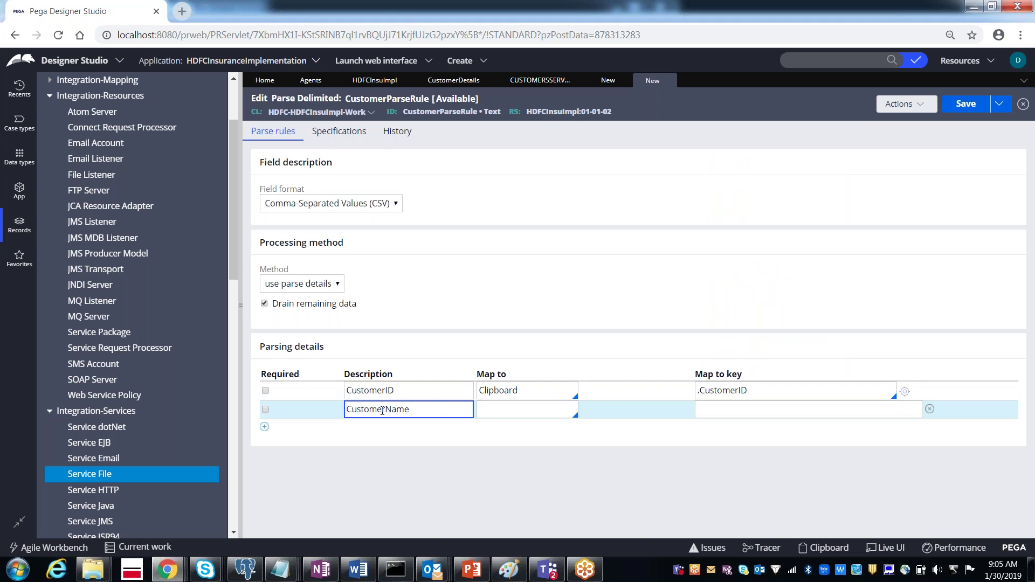
key(Tab)
text(Clipboard)
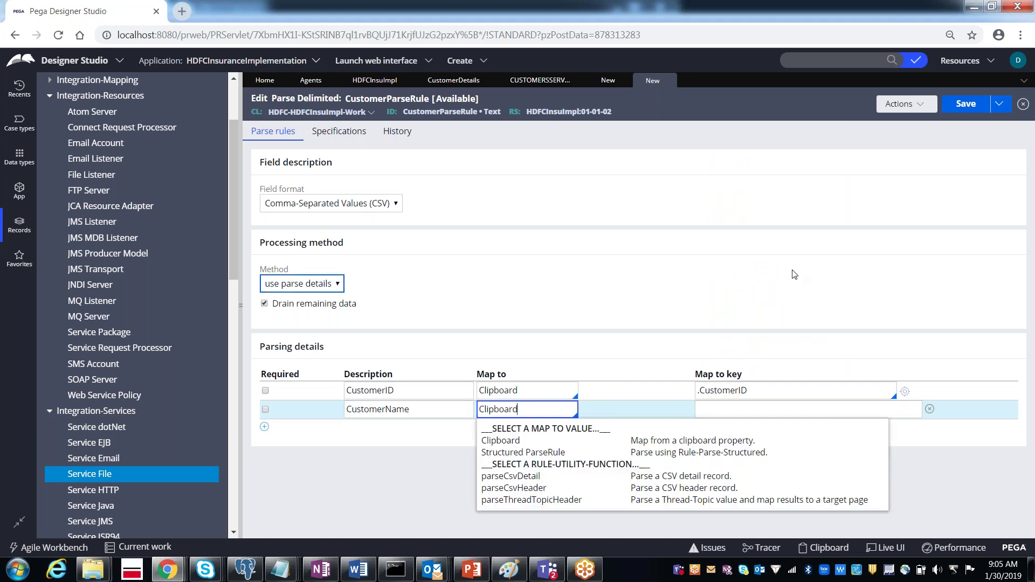
key(Tab)
text(.C)
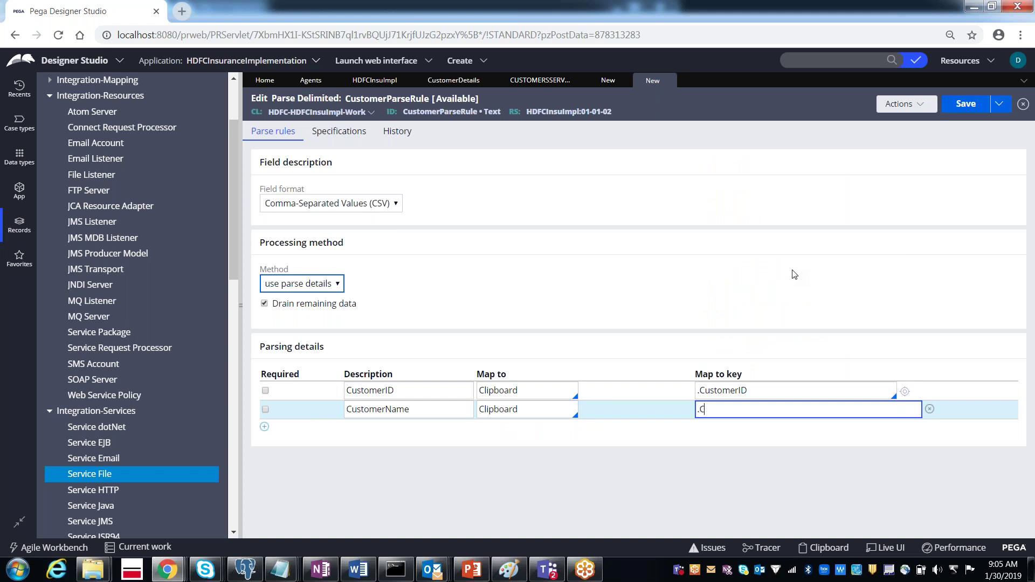
text(ustomerName)
key(Tab)
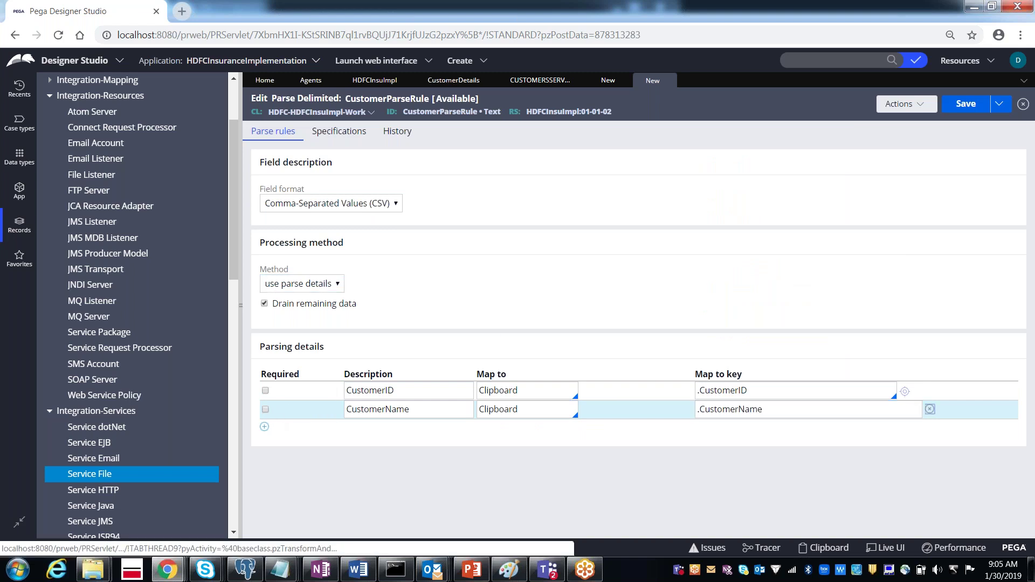
Add a third parsing detail with the description Address and map it to Clipboard
click(264, 427)
click(384, 428)
text(Address)
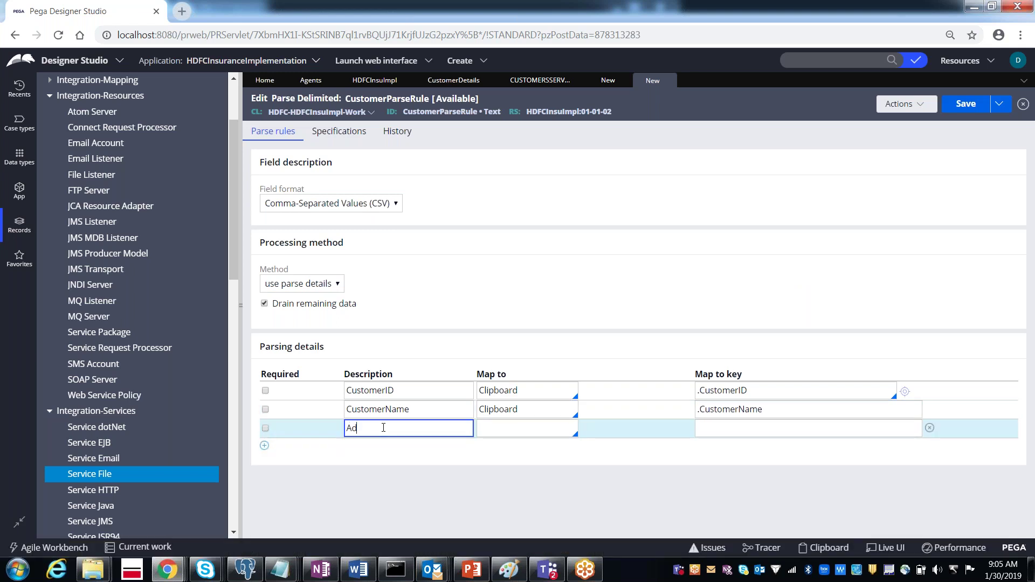
key(Tab)
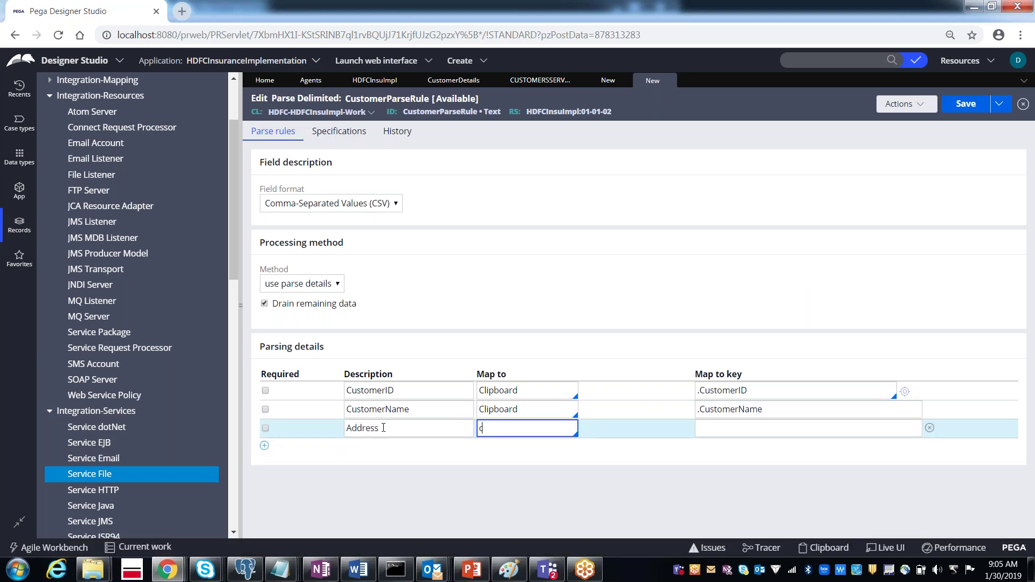
text(clip)
key(Tab)
key(Tab)
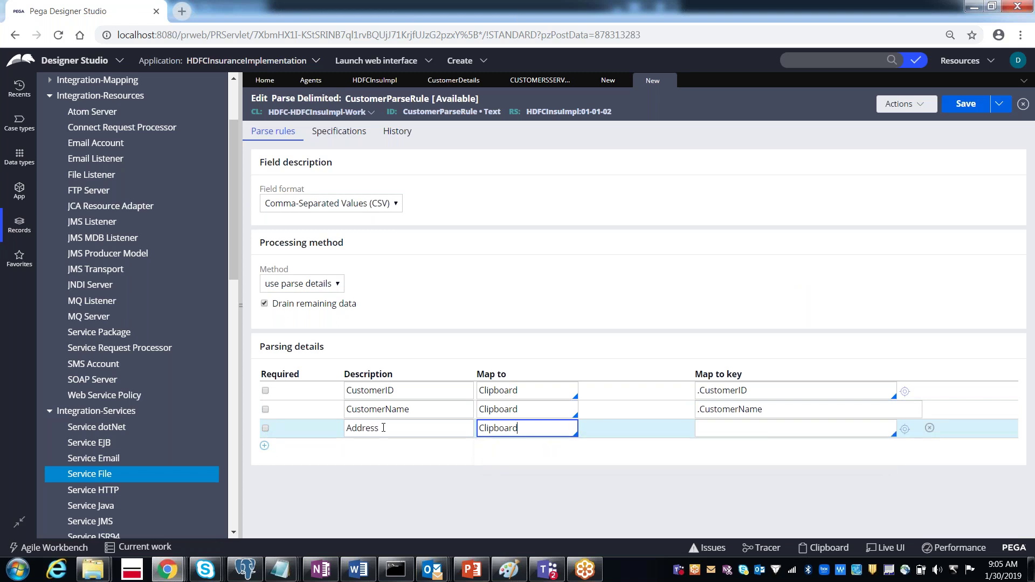
text(.Addre)
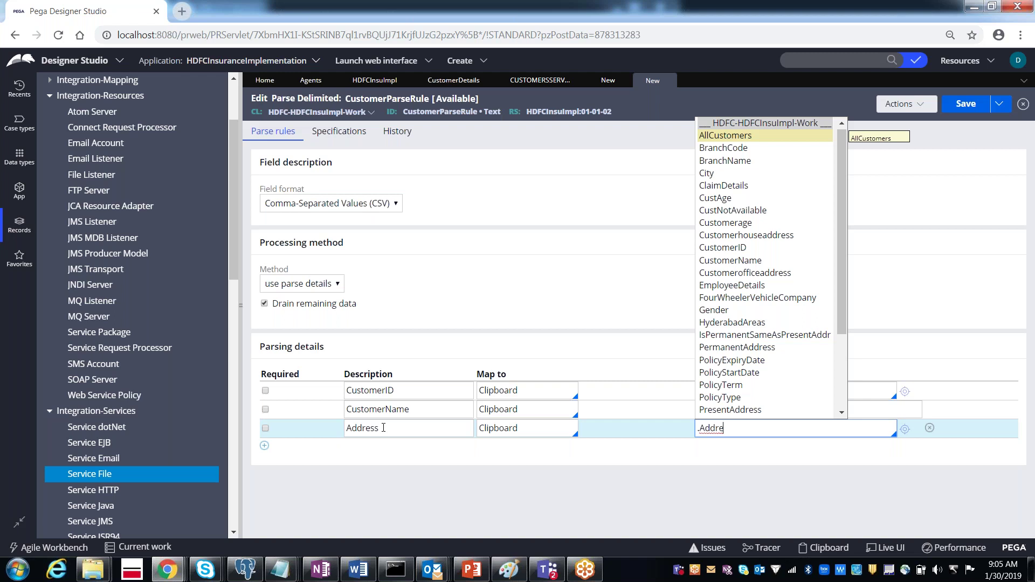
text(ss)
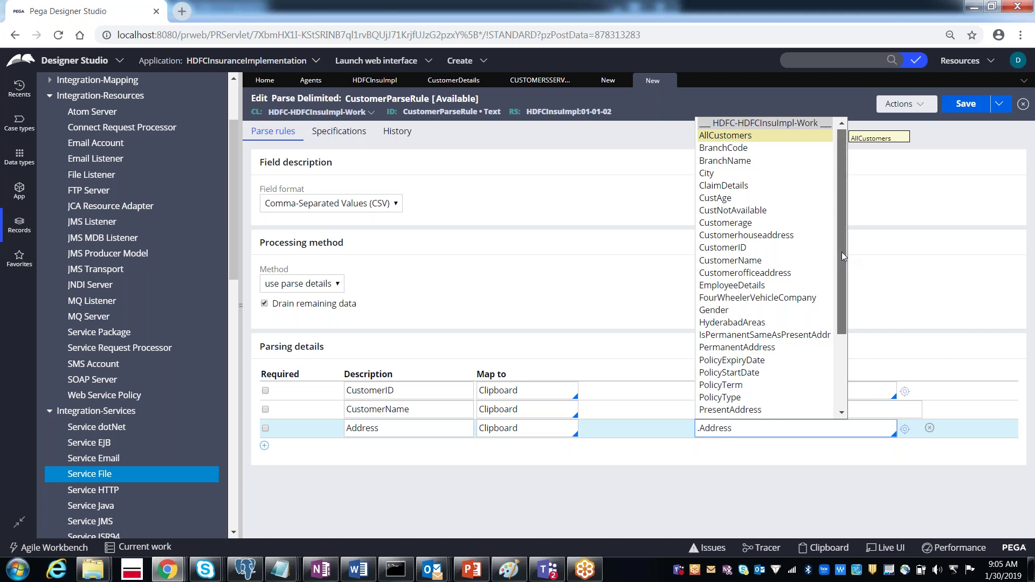
drag(841, 257, 834, 231)
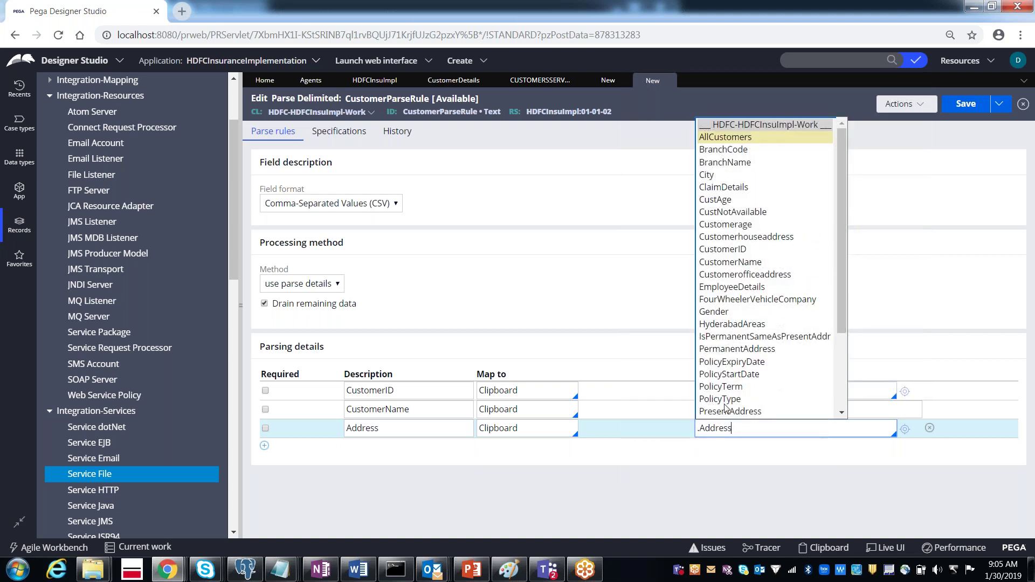
double_click(740, 429)
key(BackSpace)
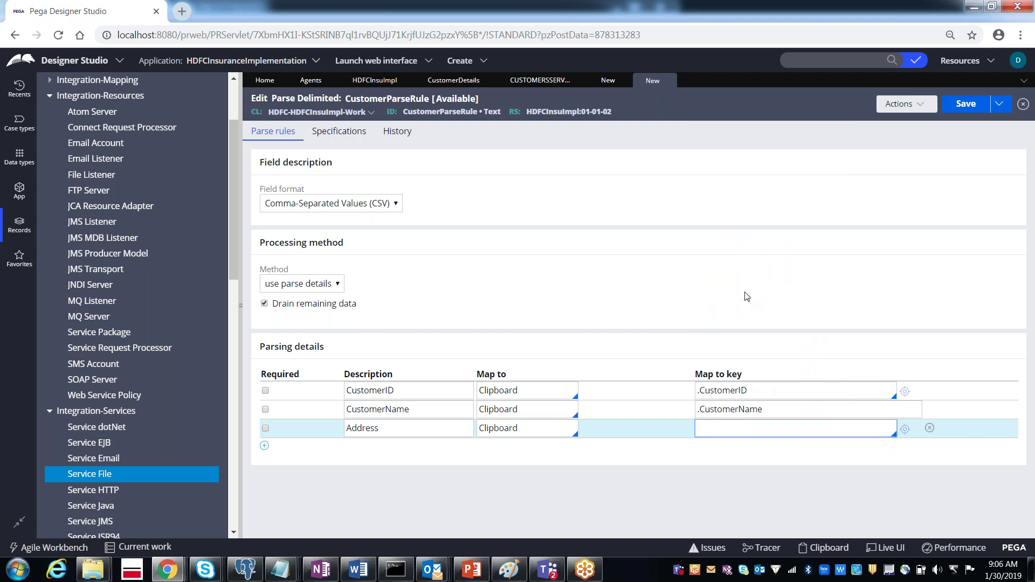
Set the map to key of the Address parsing detail to .PresentAddress.Address
text(prese)
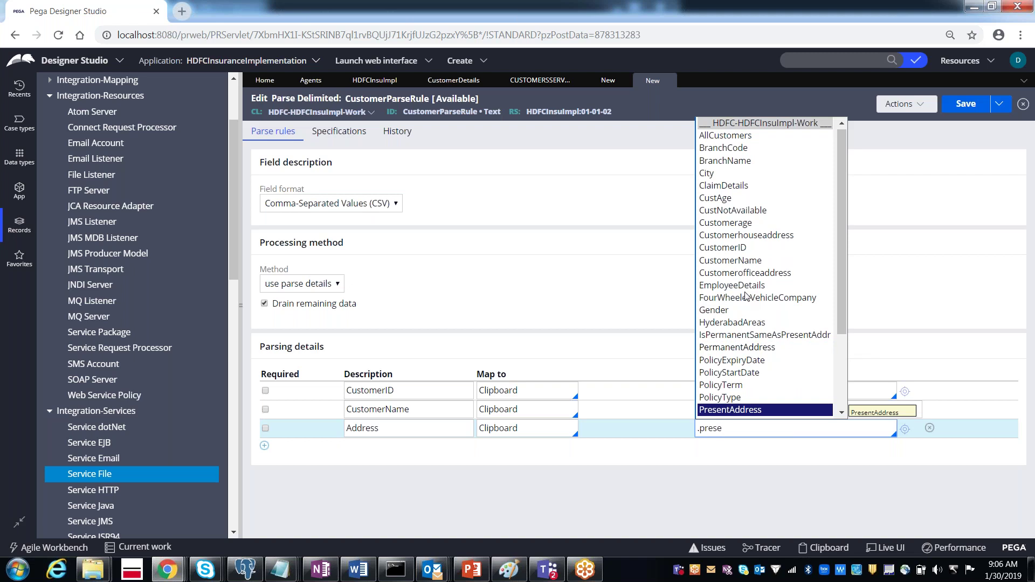
key(Return)
text(.)
key(Down)
key(Return)
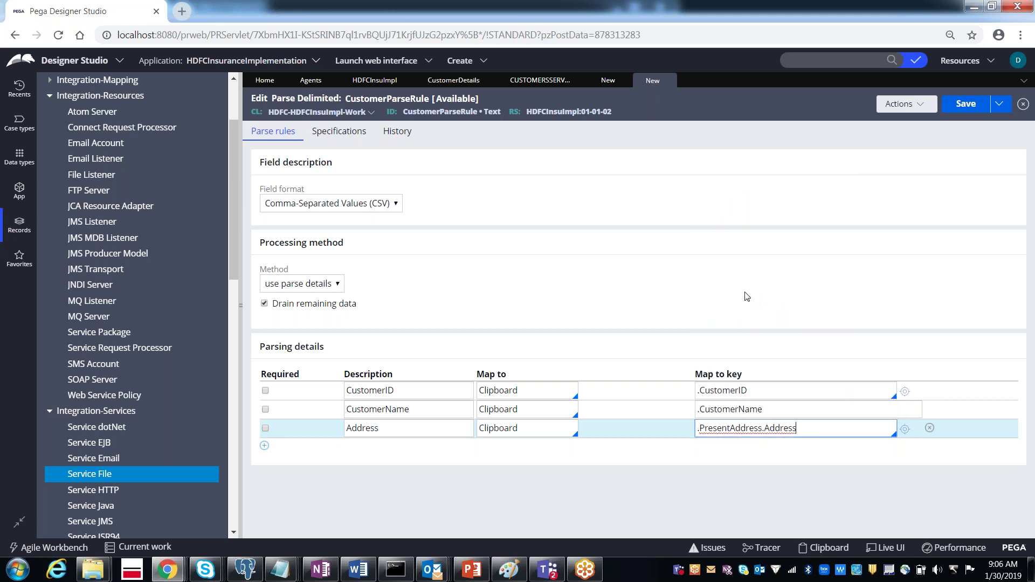
Add a fourth parsing detail row and check the header columns of the CustomerDetails file in Notepad
click(265, 448)
click(358, 450)
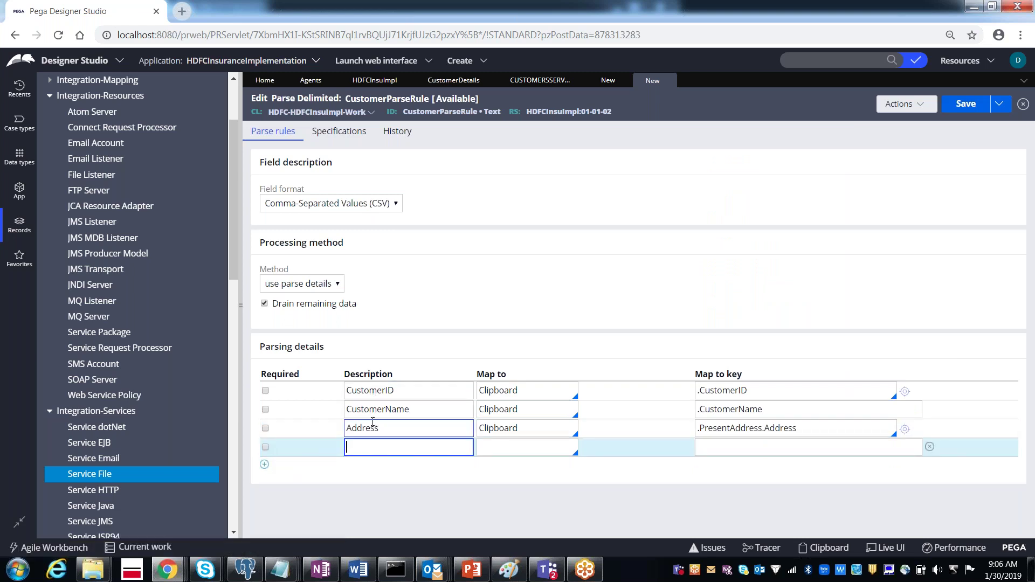
click(279, 571)
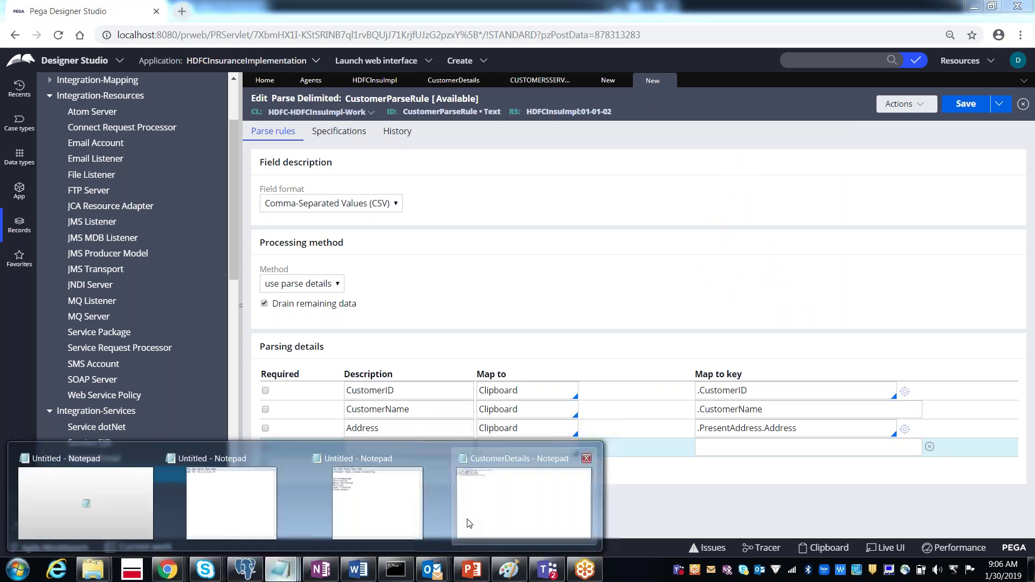
click(485, 513)
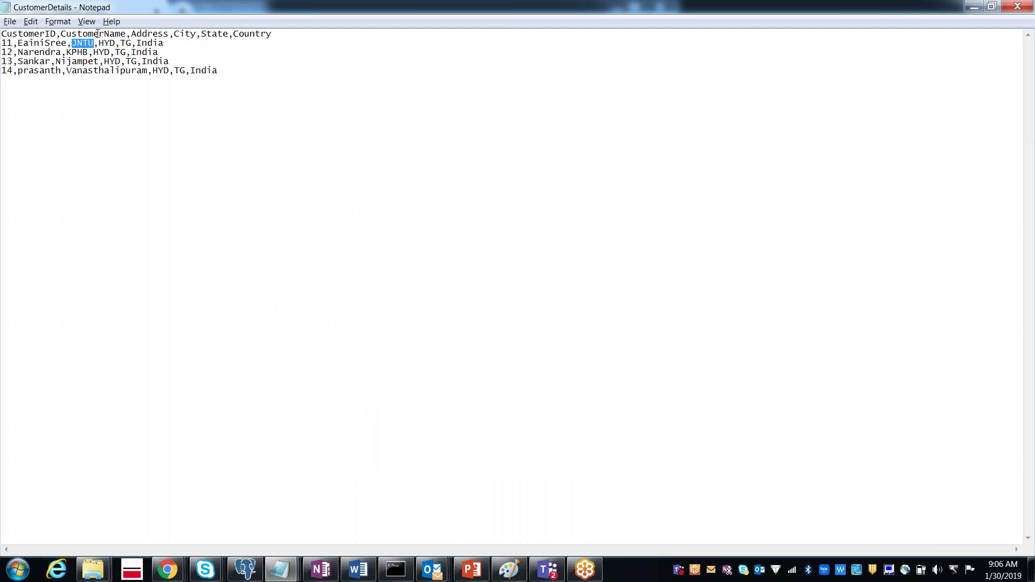
double_click(257, 34)
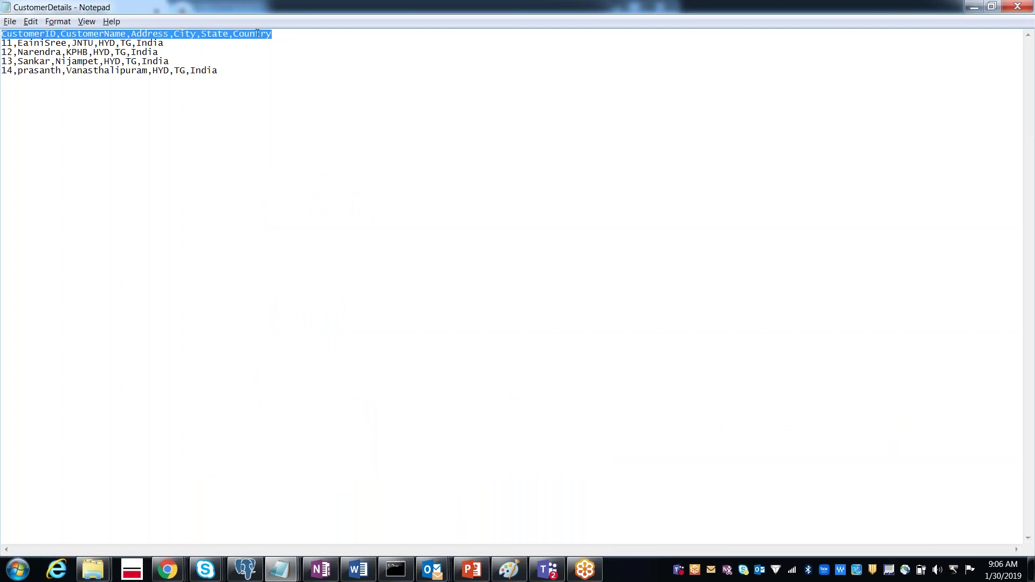
Return to Pega Designer Studio and give the fourth parsing detail the description City, mapped to Clipboard
key(alt+Tab)
text(City)
key(Tab)
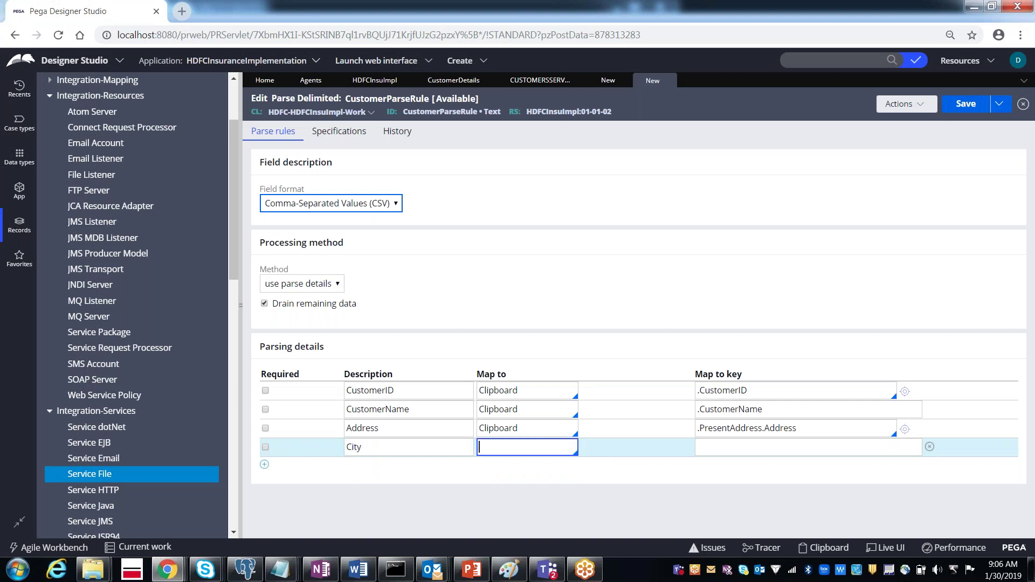
key(Down)
key(Down)
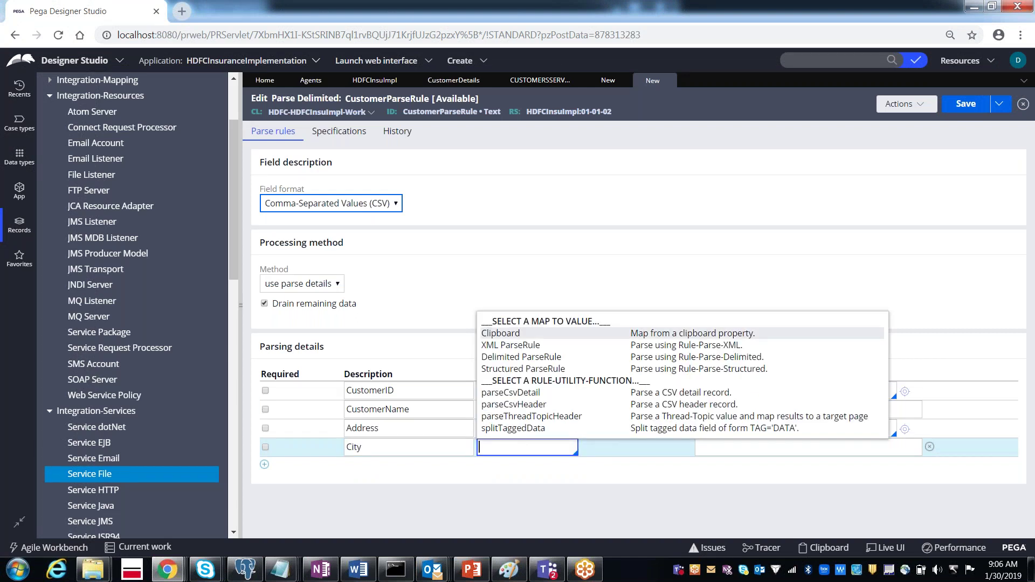
key(Return)
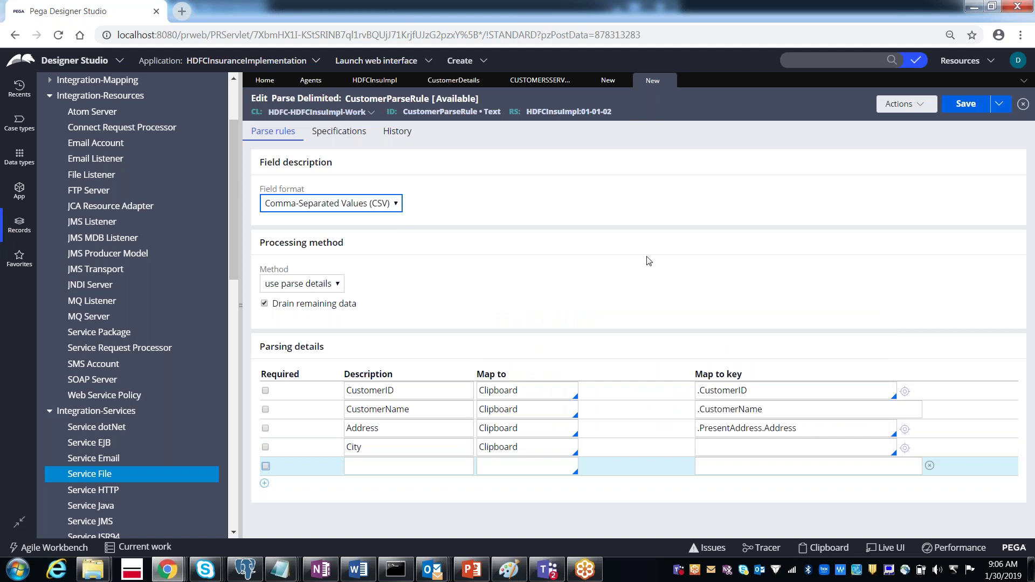
Set the map to key of the City parsing detail to .PresentAddress.City
click(727, 462)
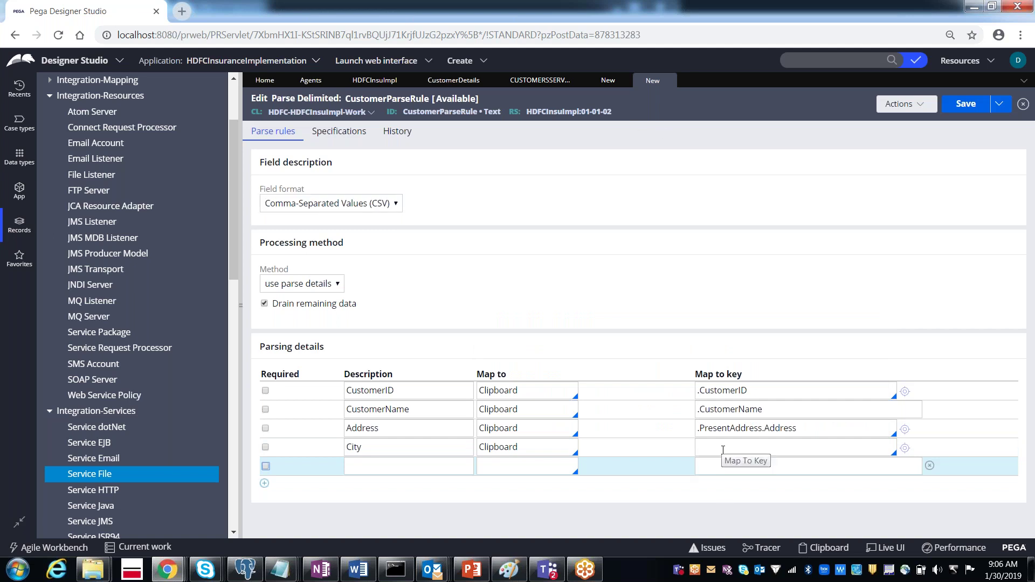
click(723, 449)
text(.)
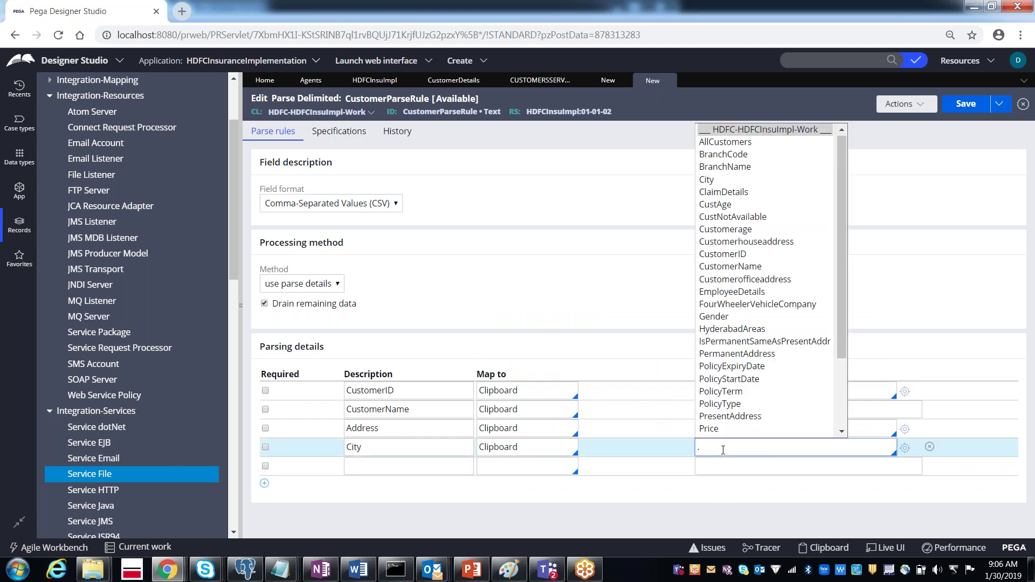
text(pr)
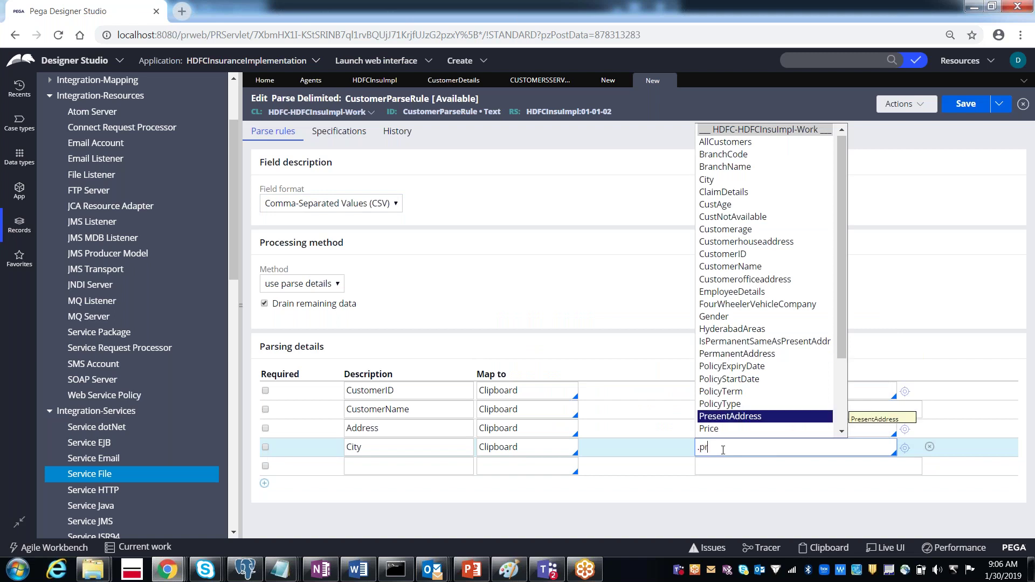
key(Return)
text(.City)
Fill in the fifth parsing detail with the description State and map it to Clipboard
click(414, 469)
text(State)
key(Tab)
text(clip)
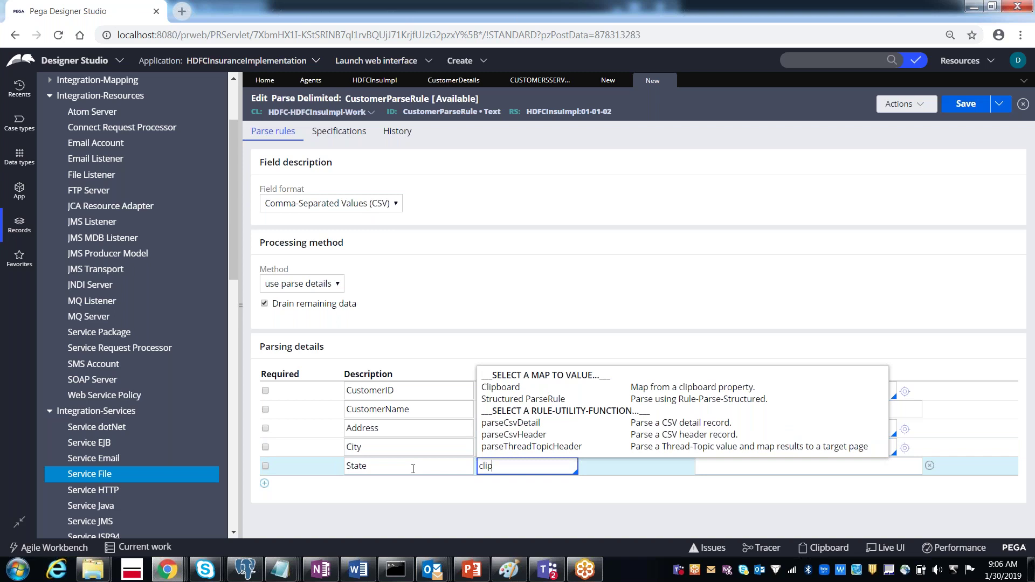
click(502, 497)
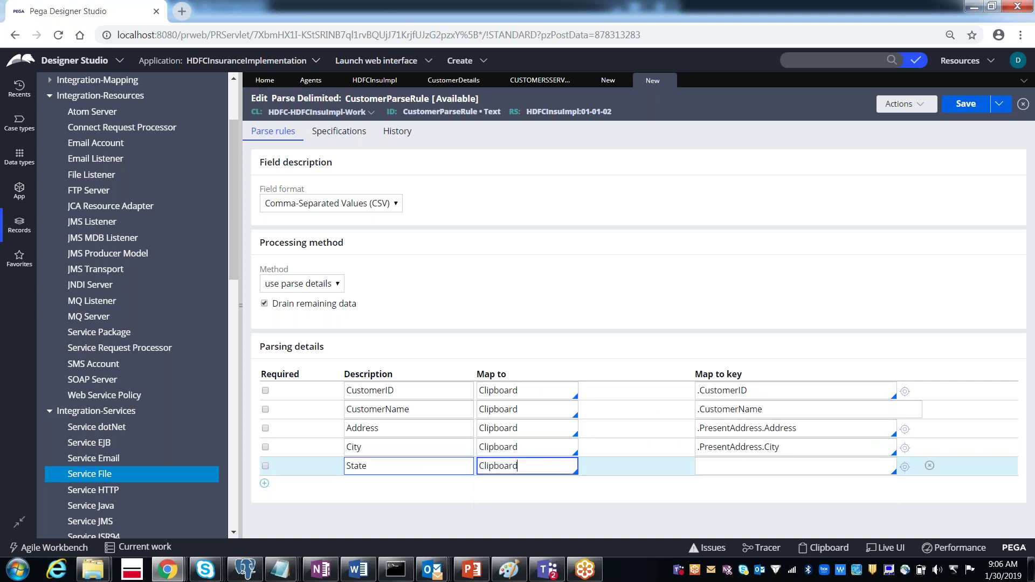
Enter the PresentAddress property as the first part of the State parsing detail's map to key
double_click(364, 468)
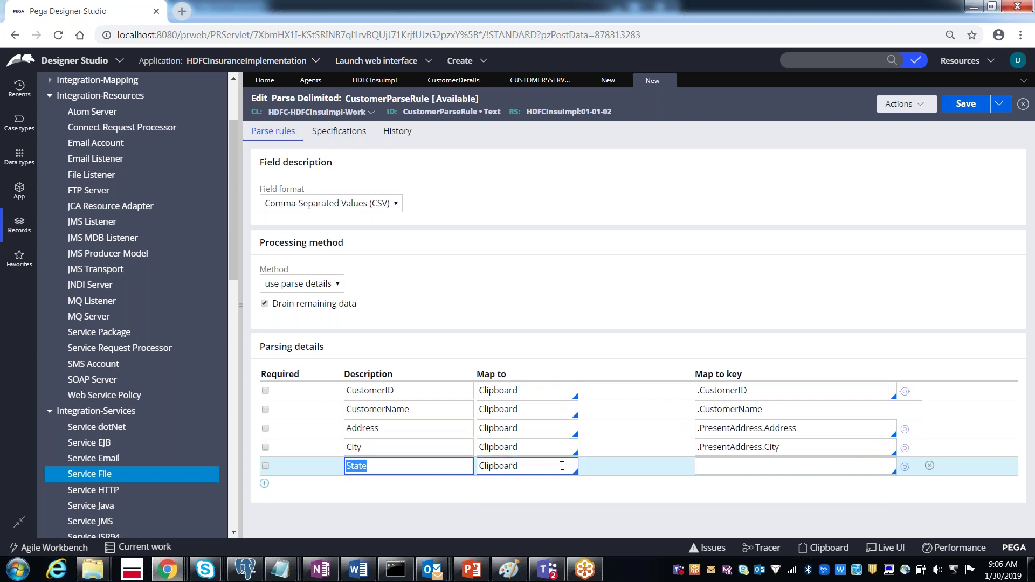
click(716, 469)
text(.pres)
key(Return)
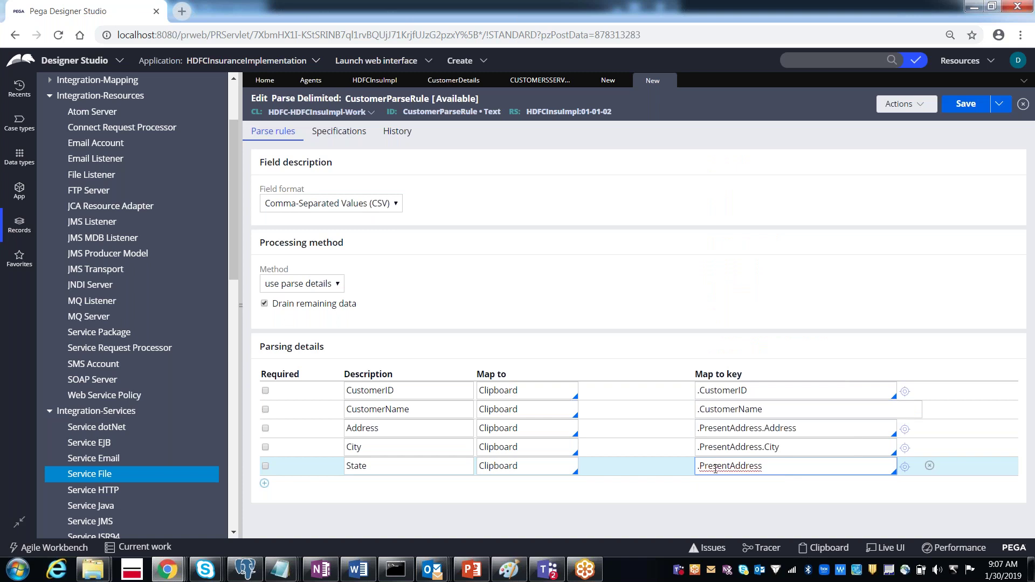
Complete the State parsing row's key as .PresentAddress.State
text(St)
text(.State)
key(Return)
Add a parsing row described as Country and map it to Clipboard
click(264, 483)
text(Country)
key(Tab)
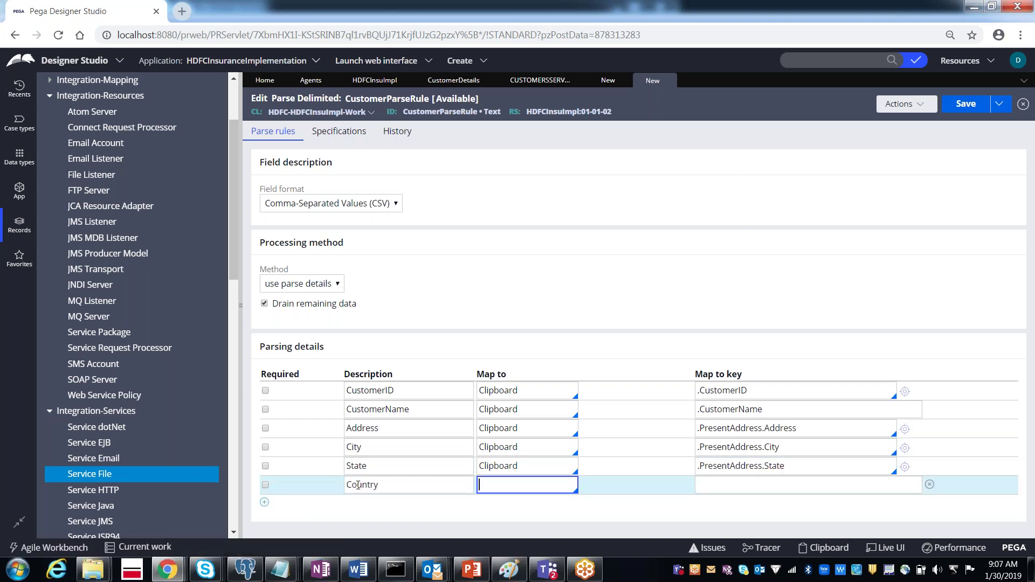
text(clipba)
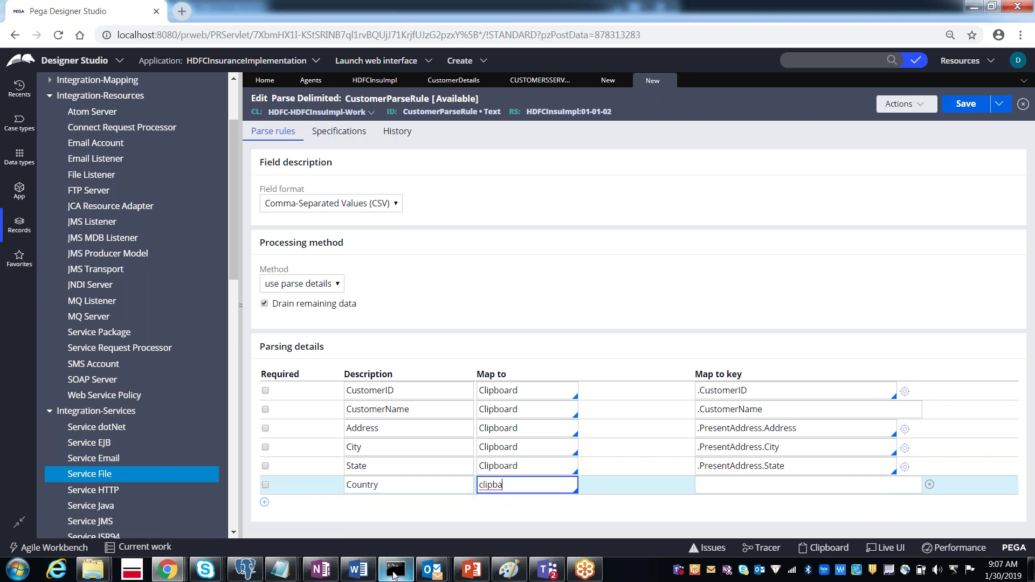
key(BackSpace)
text(oard)
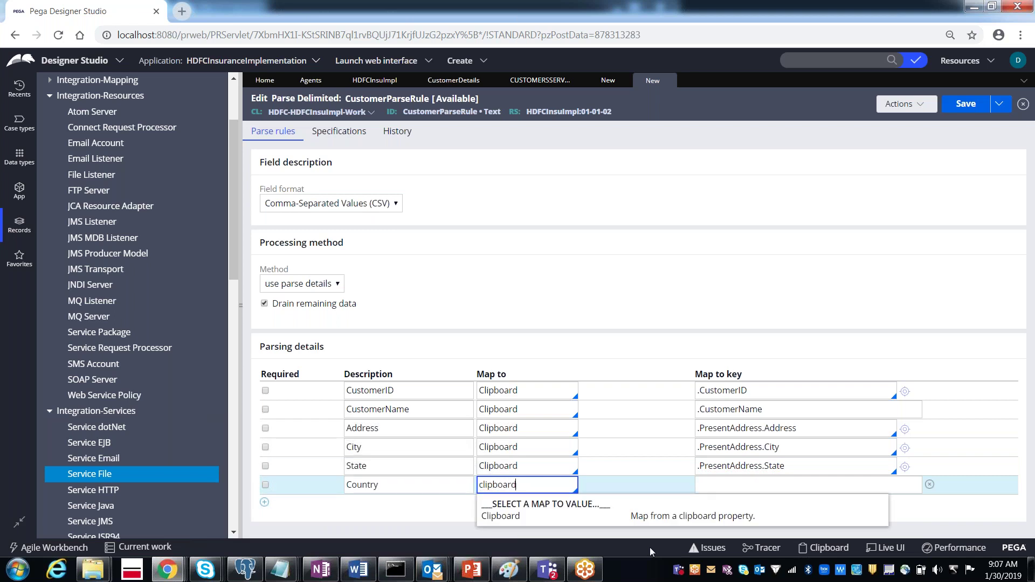
click(564, 520)
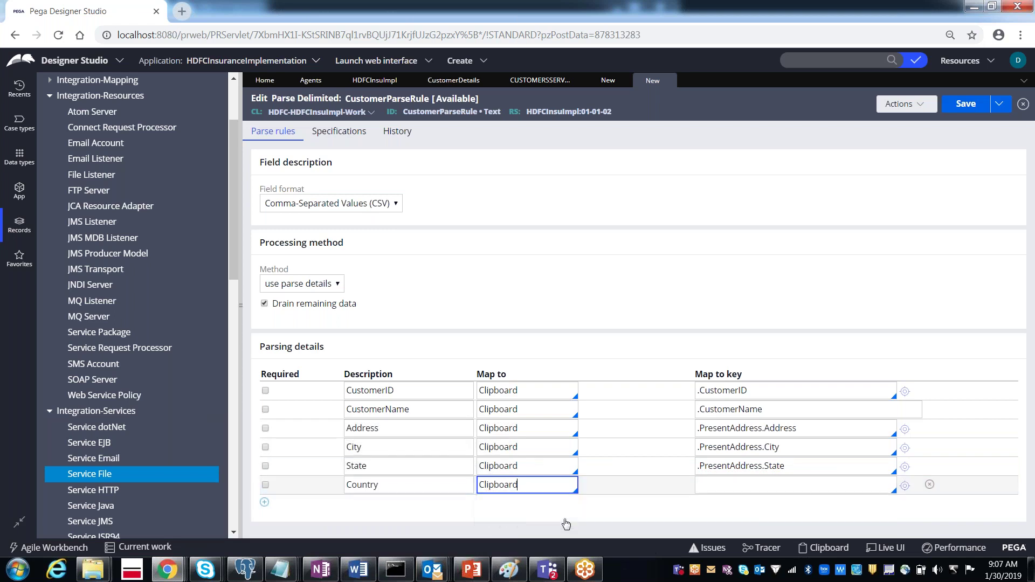
Set the Country row's key to .PresentAddress.County and save the CustomerParseRule
click(728, 485)
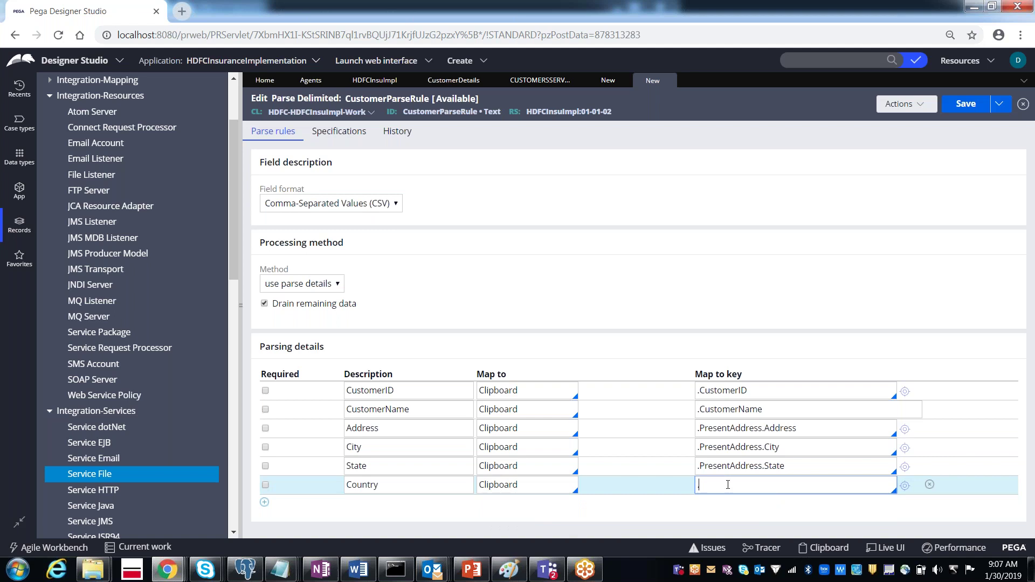
text(.present)
key(Return)
text(.)
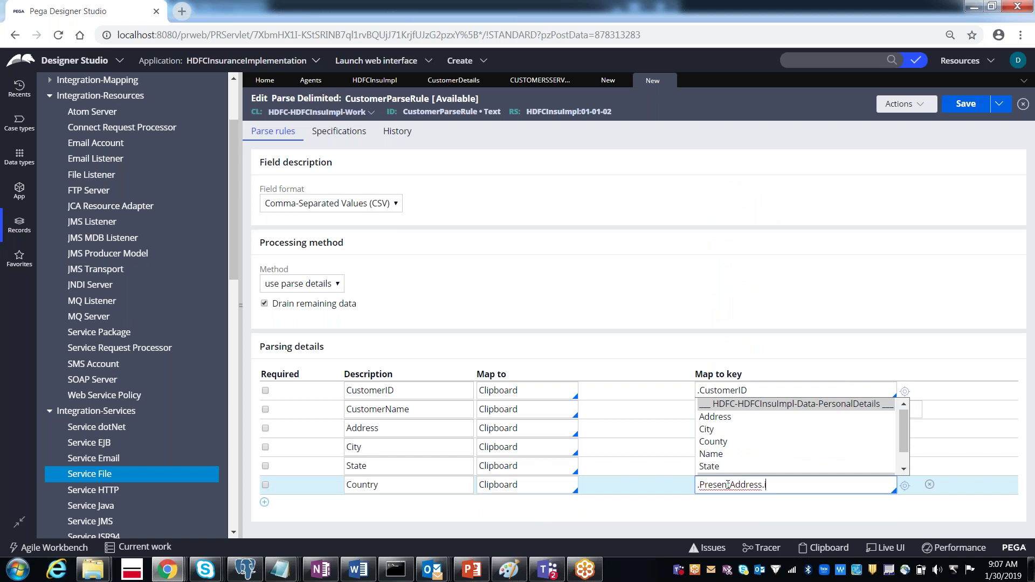
key(Down)
key(Down)
key(Down)
key(Return)
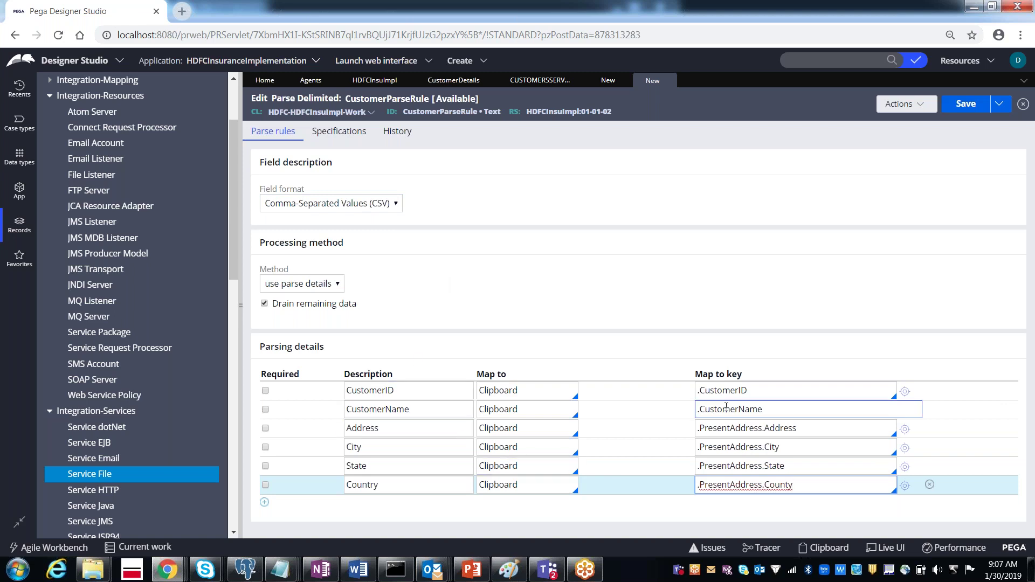
double_click(369, 412)
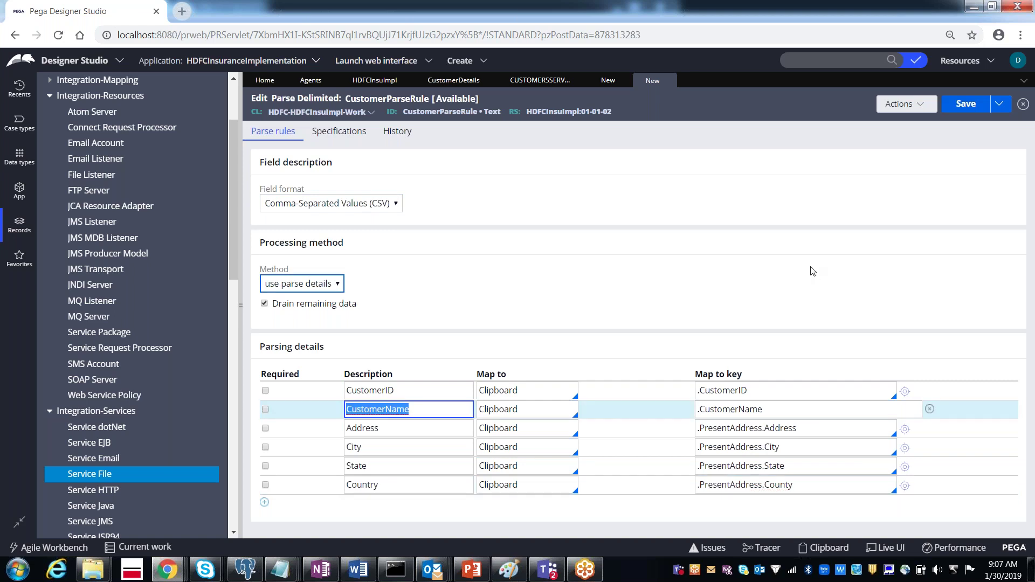
click(960, 105)
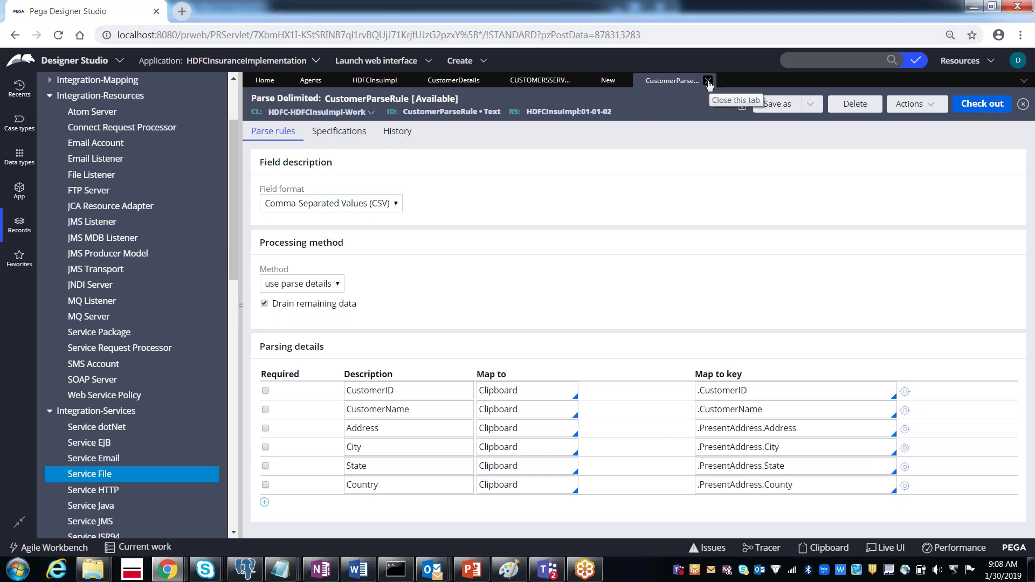
Review the CustomerServiceFile page, method and parse segment settings alongside CustomerParseRule, and check the Activity entry in the Notepad outline
click(607, 82)
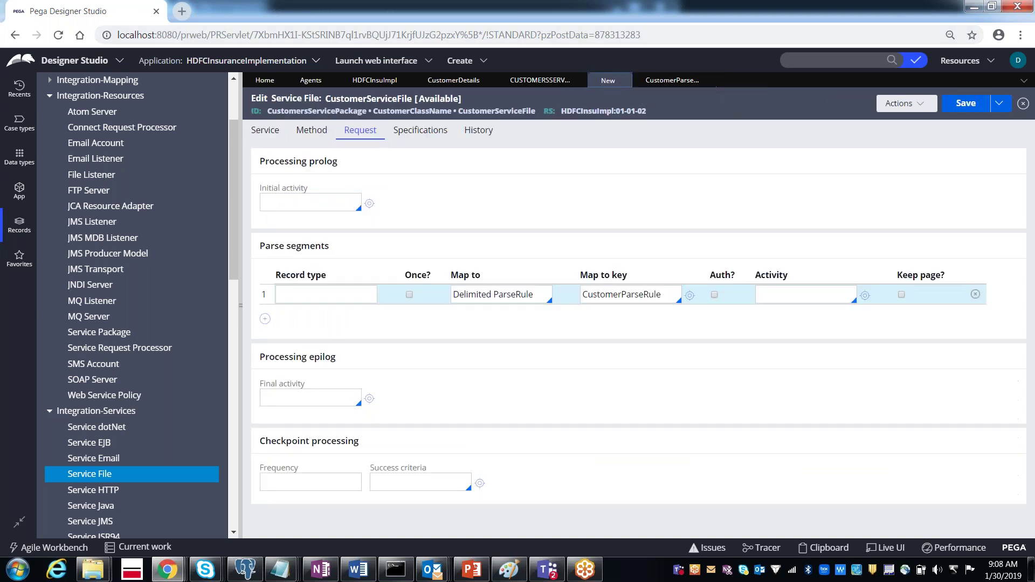
double_click(630, 295)
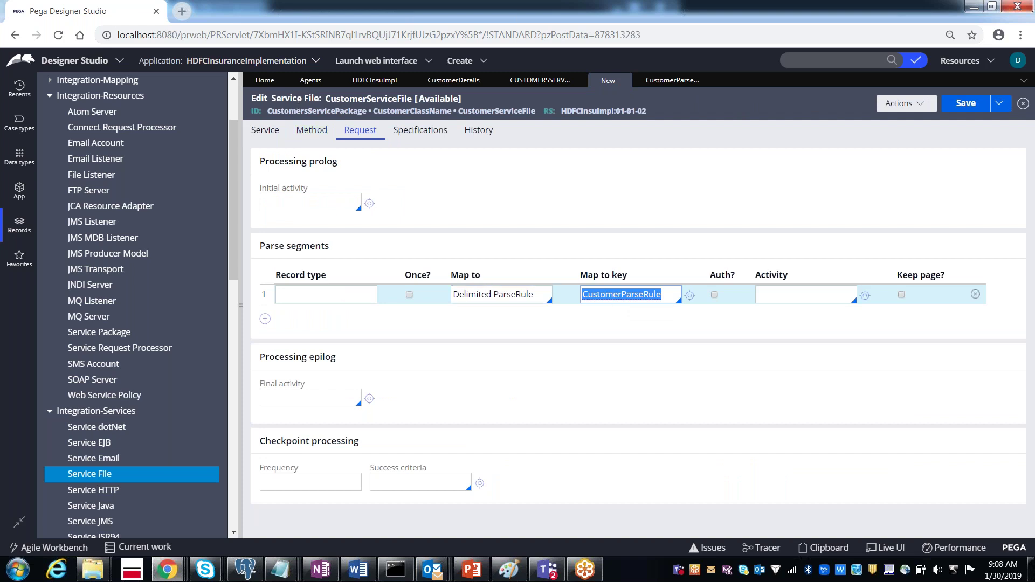
click(269, 132)
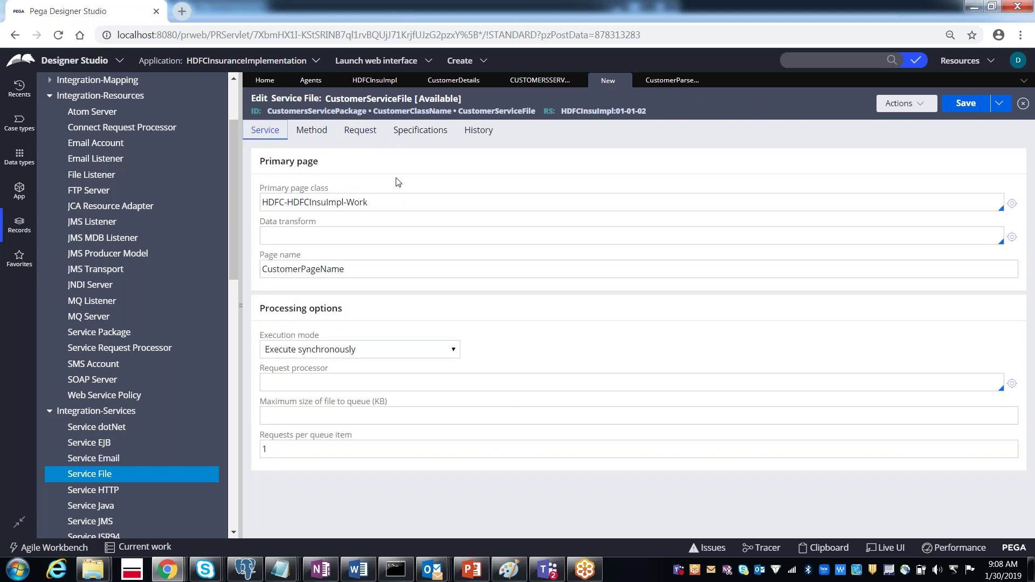
click(660, 86)
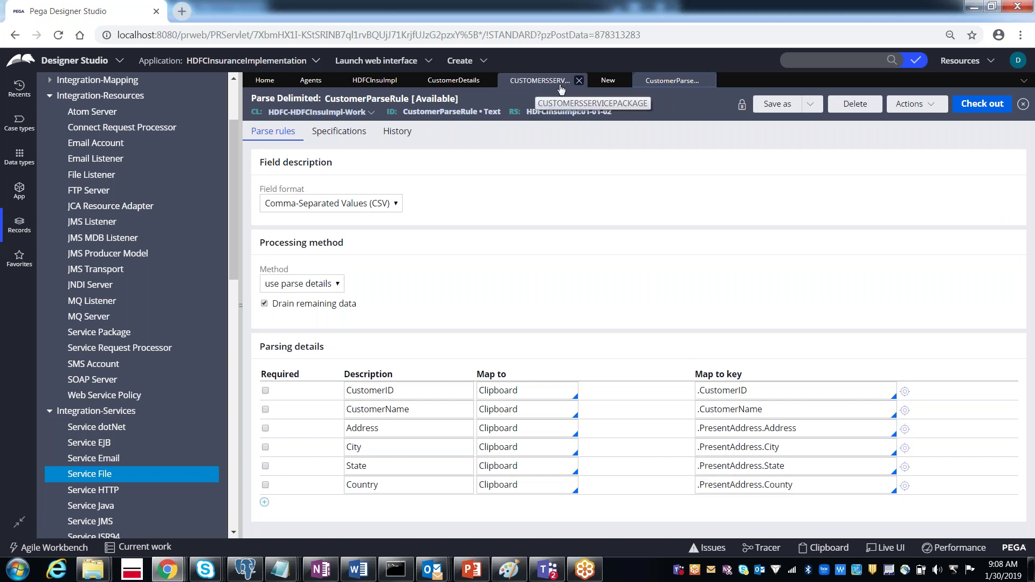
click(598, 83)
click(309, 270)
double_click(308, 269)
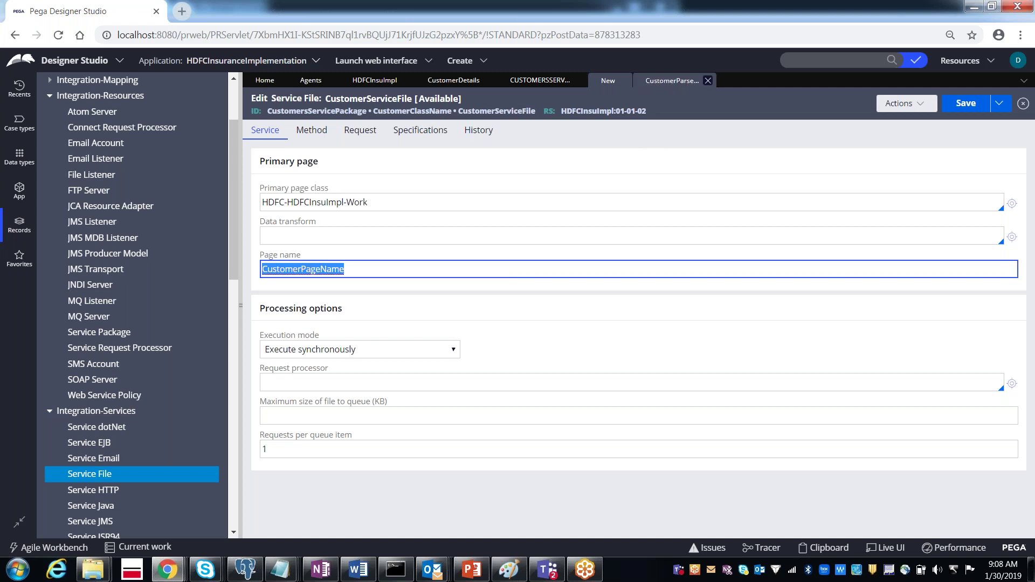
click(671, 81)
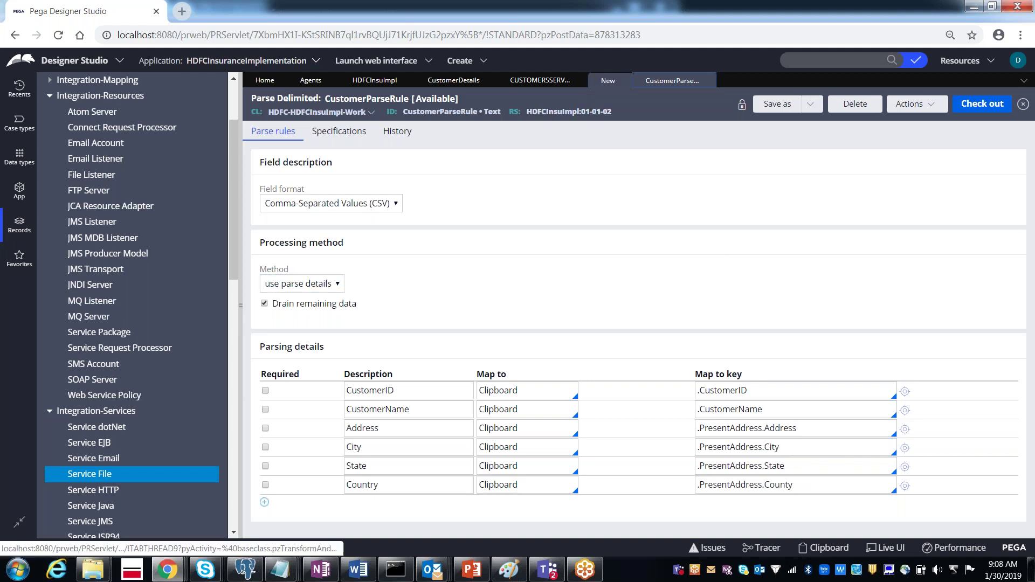
click(608, 81)
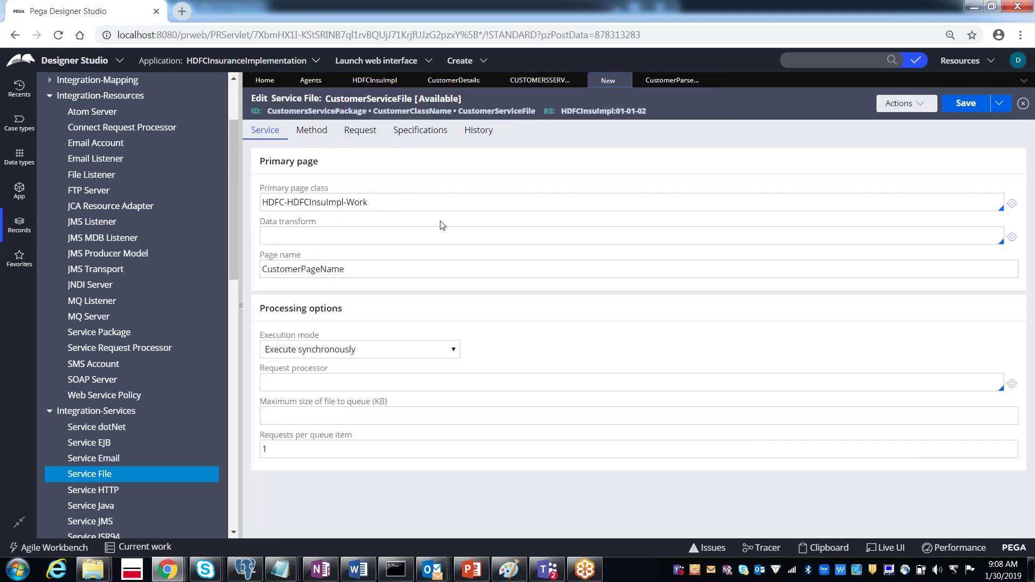
click(310, 136)
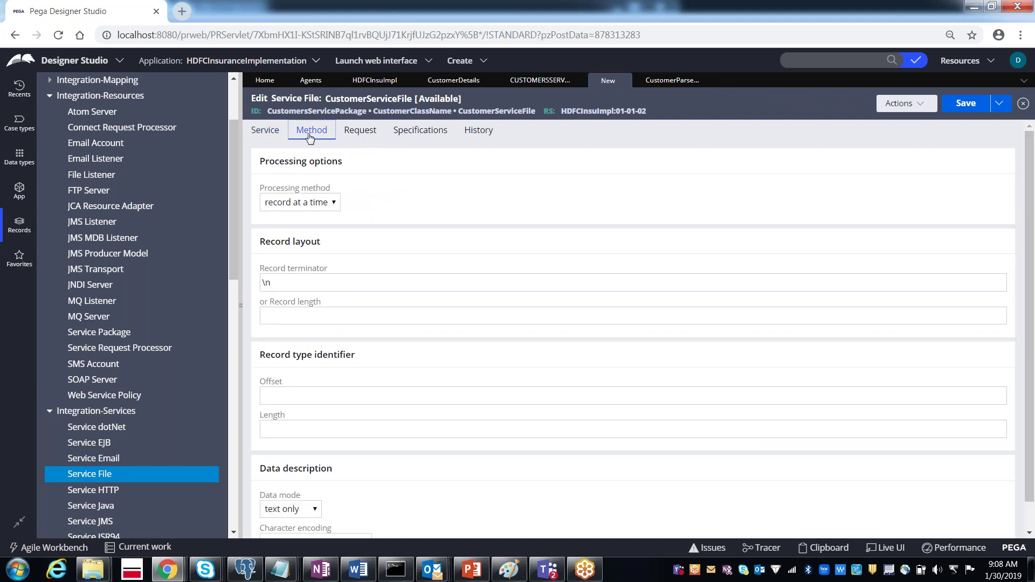
click(358, 136)
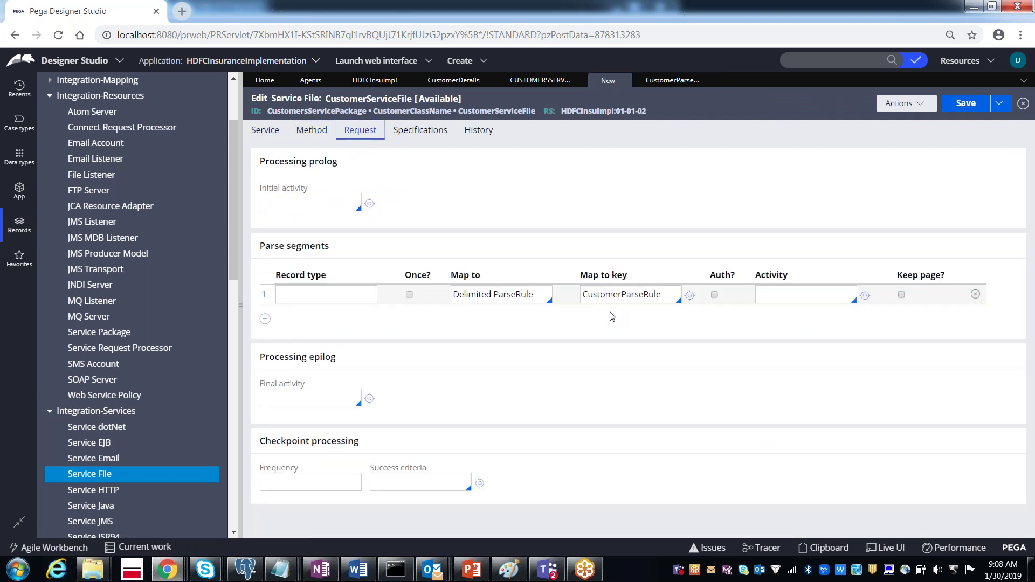
click(637, 297)
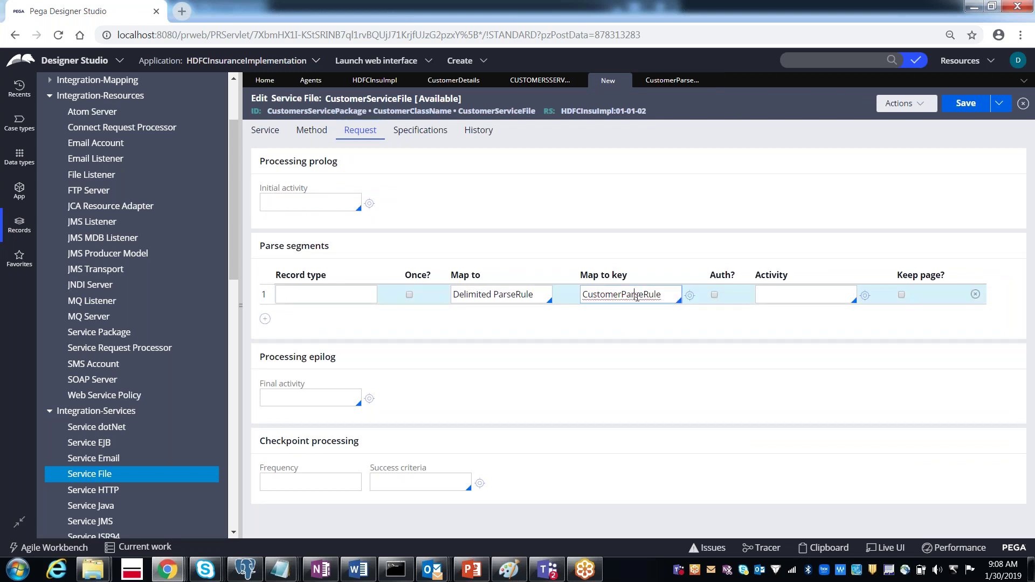
click(778, 298)
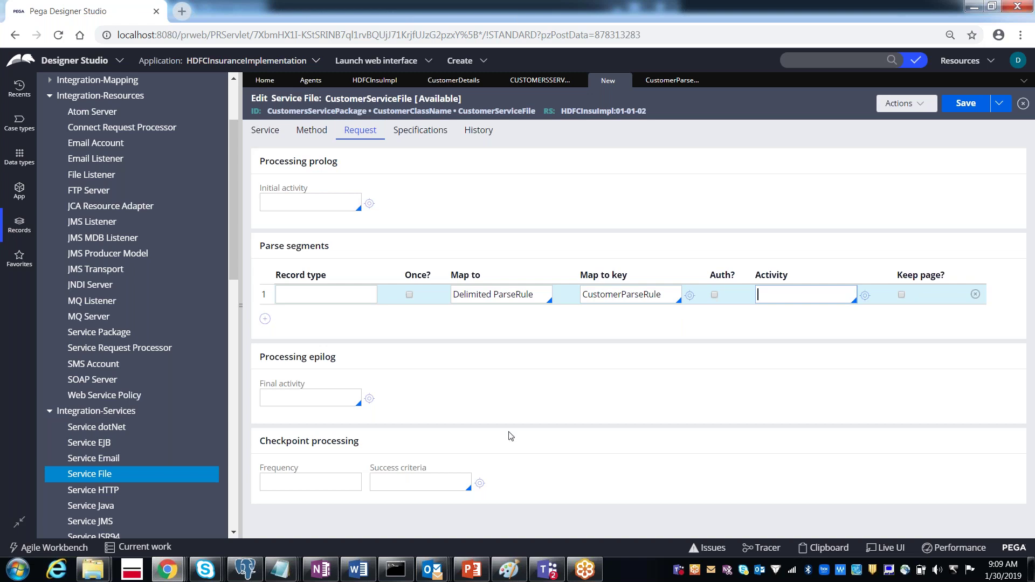
click(280, 572)
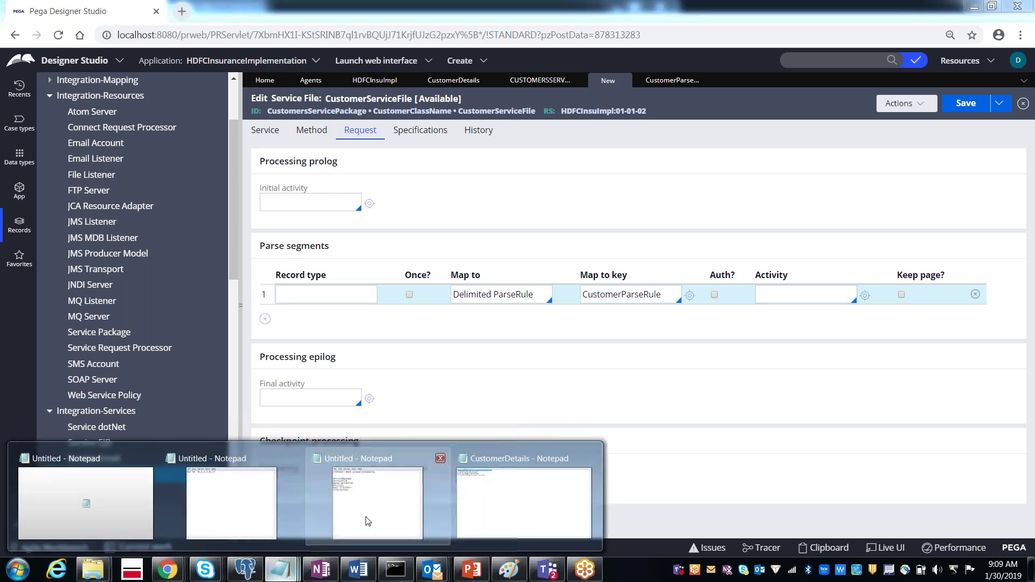
click(367, 521)
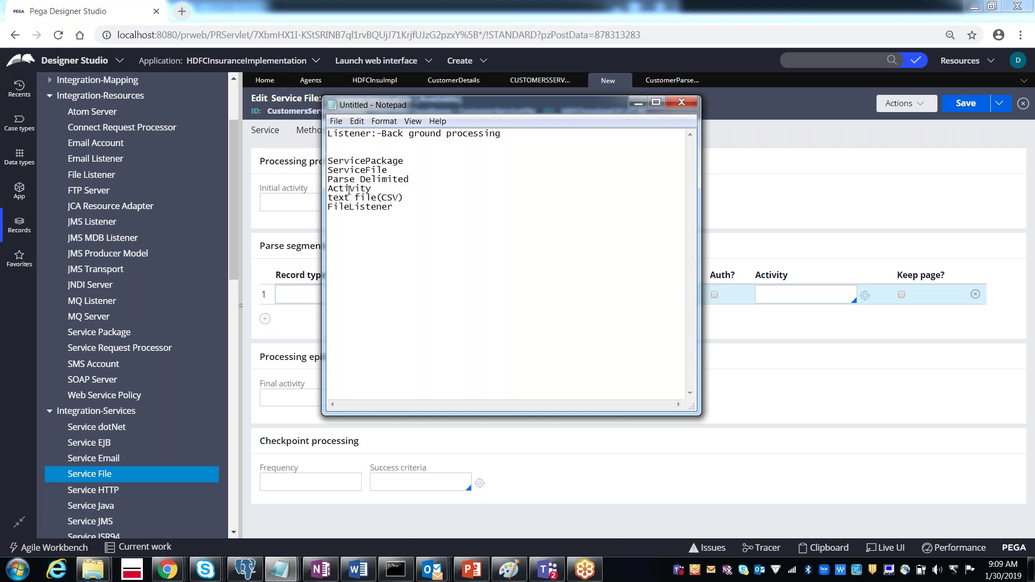
double_click(349, 190)
Assign the activity CopyCSVToPegaDataType to the service file's parse segment and create that activity in class HDFC-HDFCInsuImpl-Work
click(780, 296)
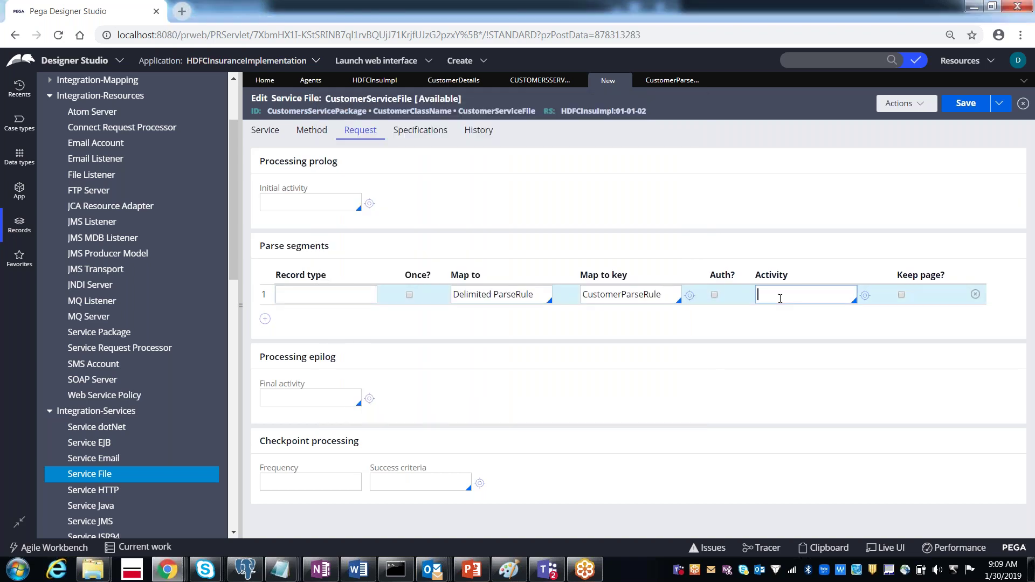
text(CopyCSVTo)
text(PegaDataType)
click(865, 295)
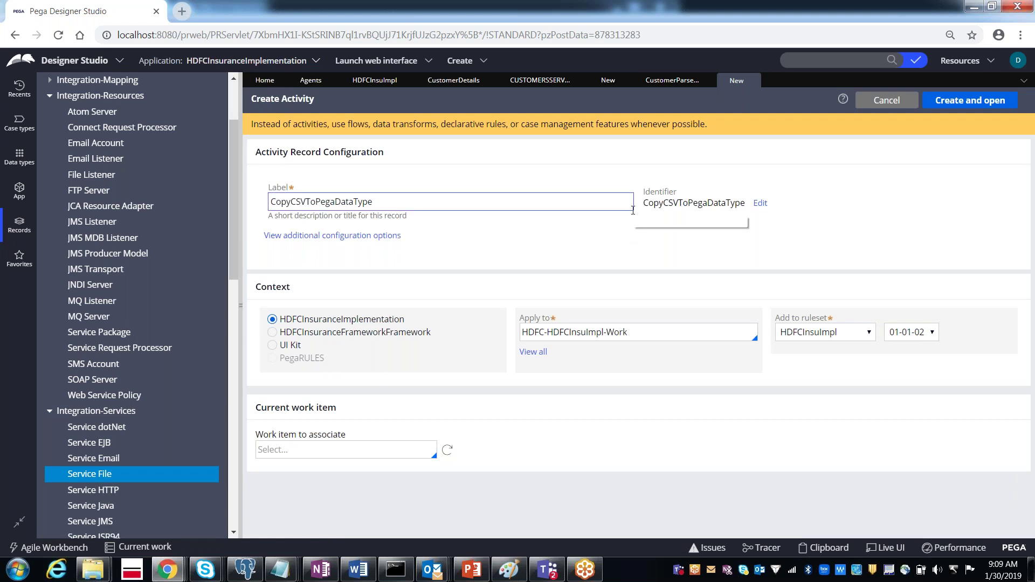
click(947, 106)
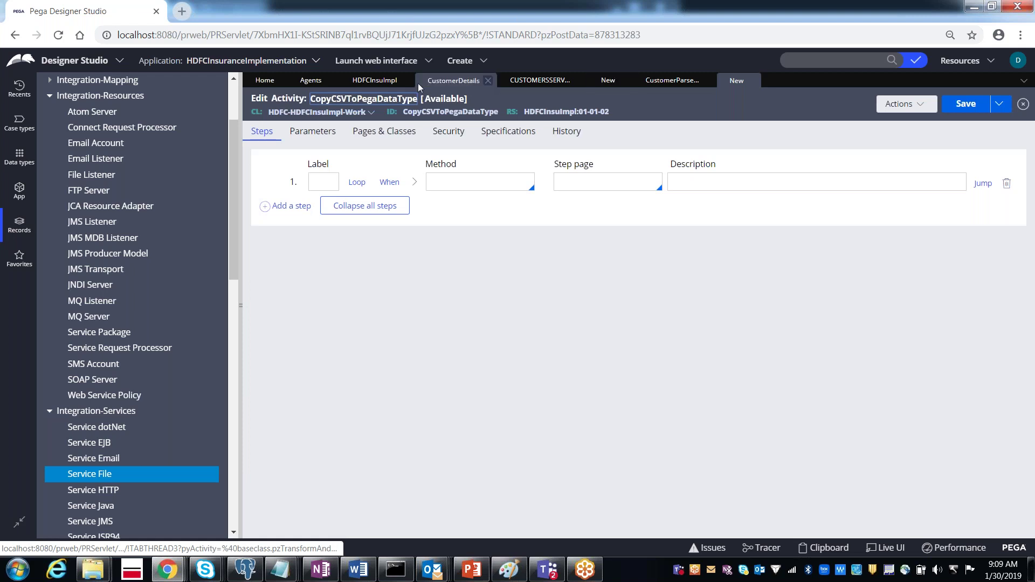
Copy the page name CustomerPageName from the service file into the new activity's page and class definitions
click(385, 135)
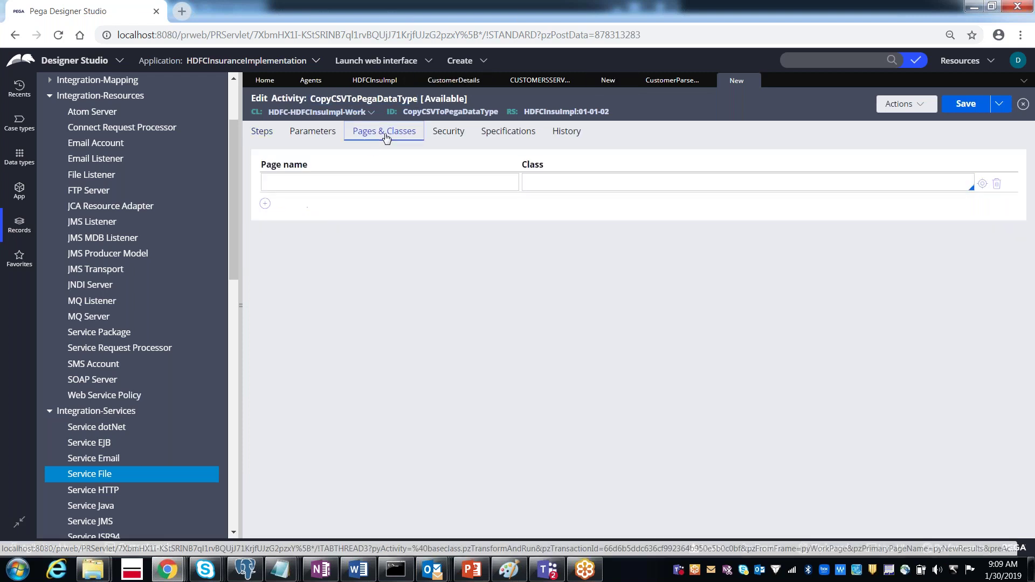
click(609, 81)
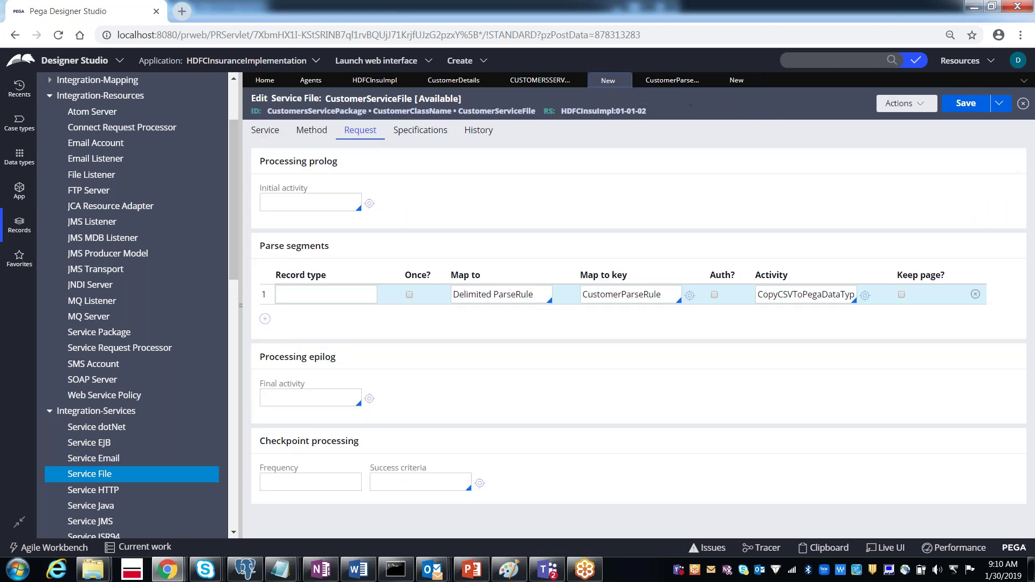
click(266, 131)
double_click(302, 269)
key(ctrl+c)
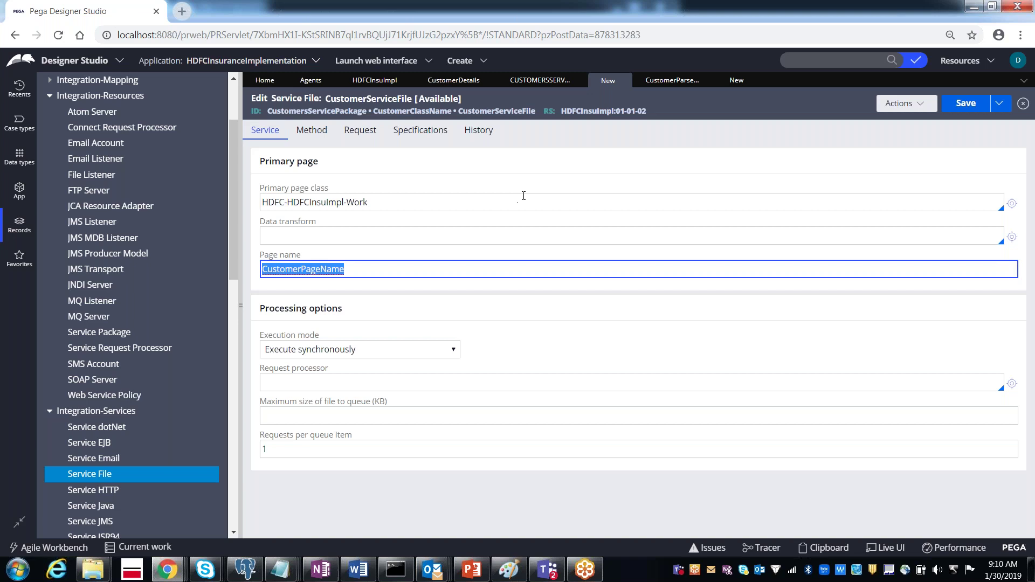
click(735, 85)
click(385, 186)
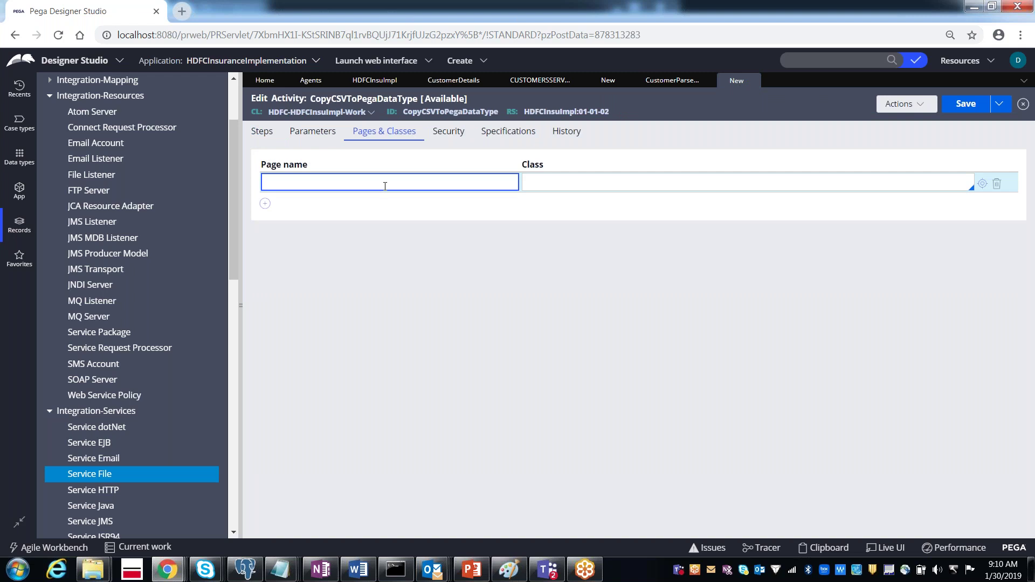
key(ctrl+v)
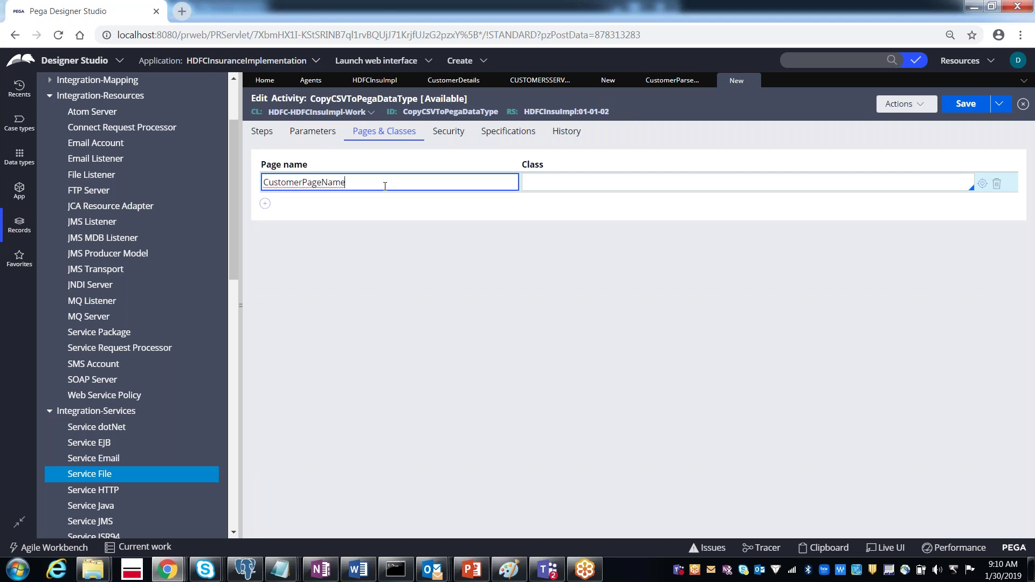
Copy the primary page class HDFC-HDFCInsuImpl-Work from the service file into the CustomerPageName row of the activity
click(607, 82)
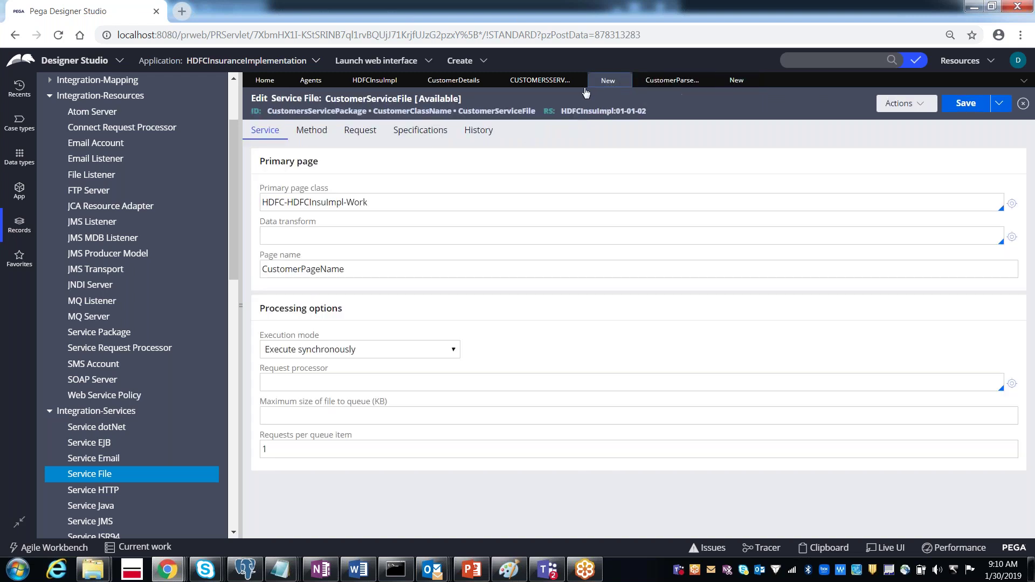
triple_click(337, 203)
key(ctrl+c)
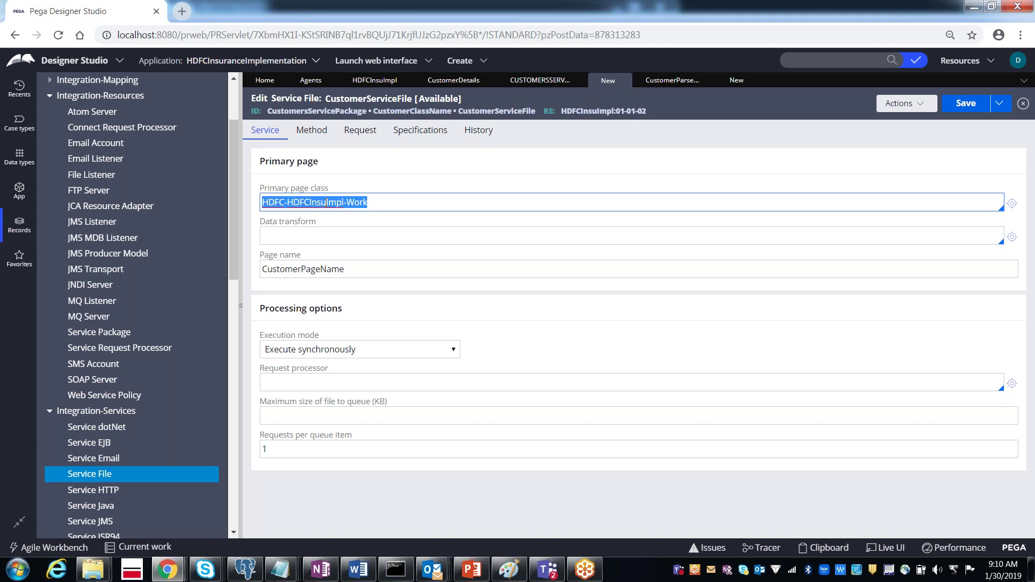
click(735, 82)
click(553, 180)
key(ctrl+v)
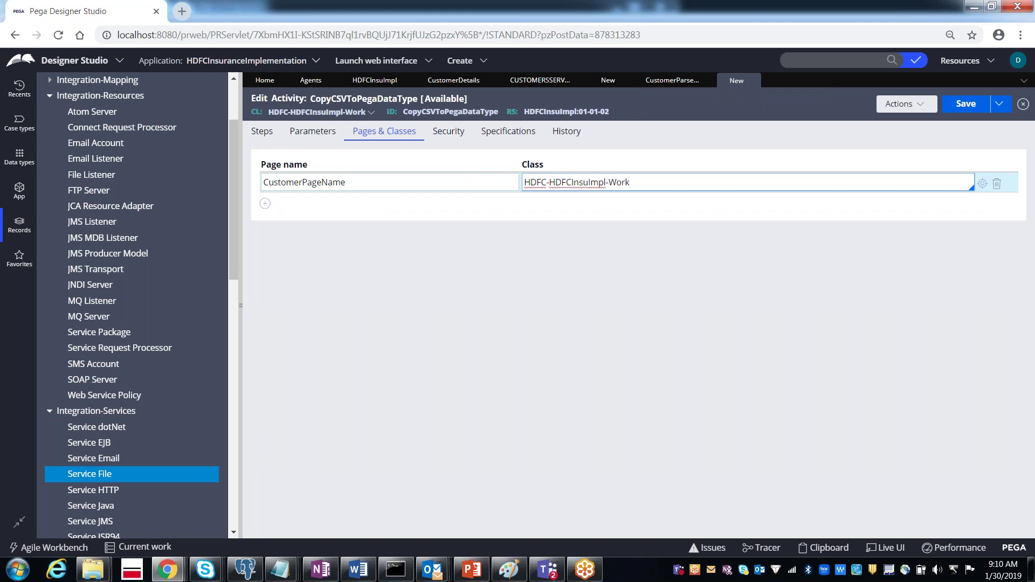
Add a second page row and copy the class HDFC-HDFCInsuImpl-Data-CustomerDetails into it from the CustomerDetails data type, without leading spaces
click(265, 204)
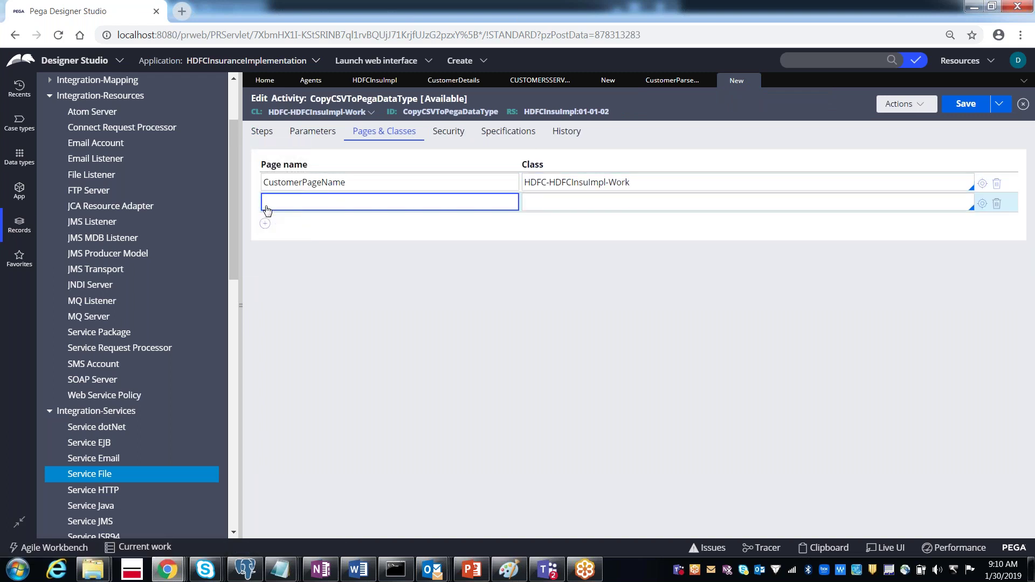
click(446, 82)
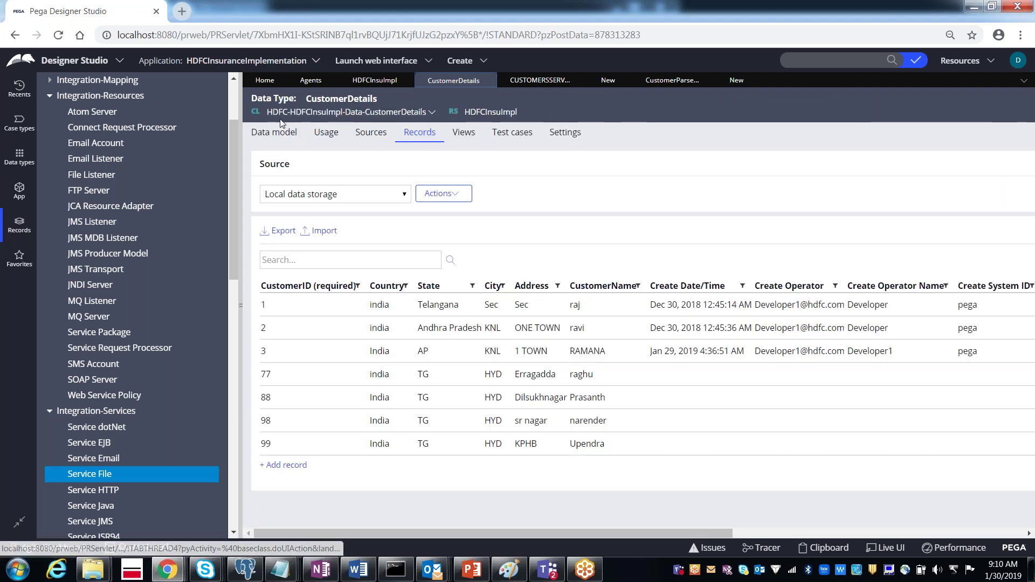
drag(267, 114, 428, 111)
key(ctrl+c)
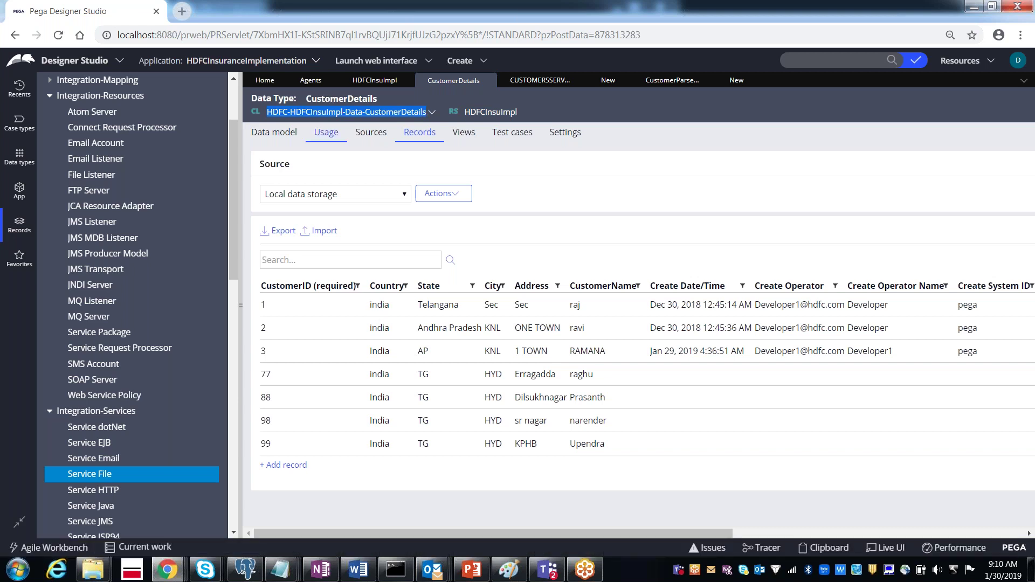
click(737, 81)
click(551, 201)
key(ctrl+v)
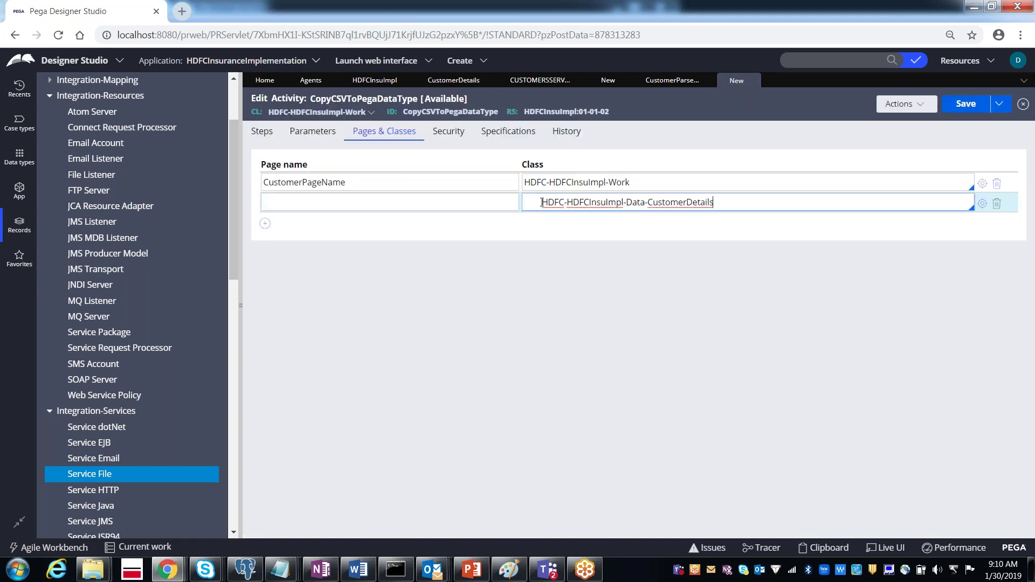
click(544, 203)
key(BackSpace)
key(BackSpace)
key(BackSpace)
key(BackSpace)
key(BackSpace)
key(BackSpace)
key(BackSpace)
key(BackSpace)
Name the page of the HDFC-HDFCInsuImpl-Data-CustomerDetails row CustomerDetailsDataType
click(348, 205)
text(Custo)
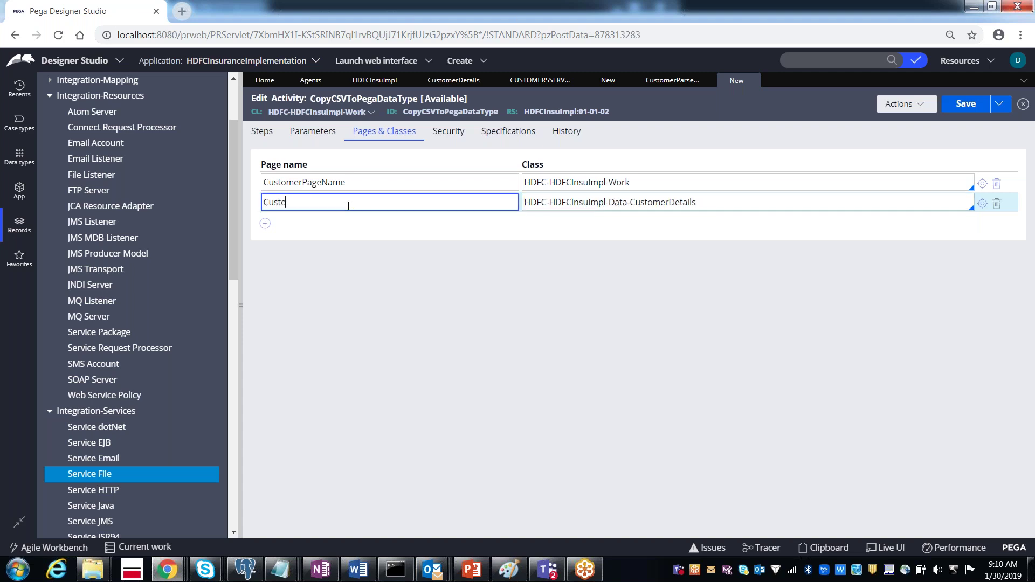
text(merDetailsDataType)
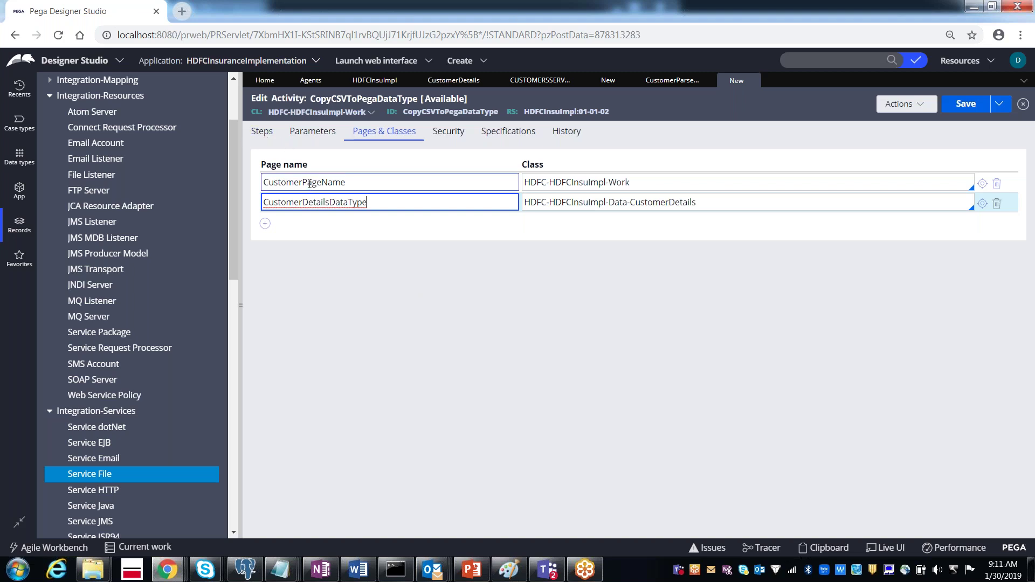
Set the activity's first step to the method Property-Set with the step page CustomerDetailsDataType
click(262, 133)
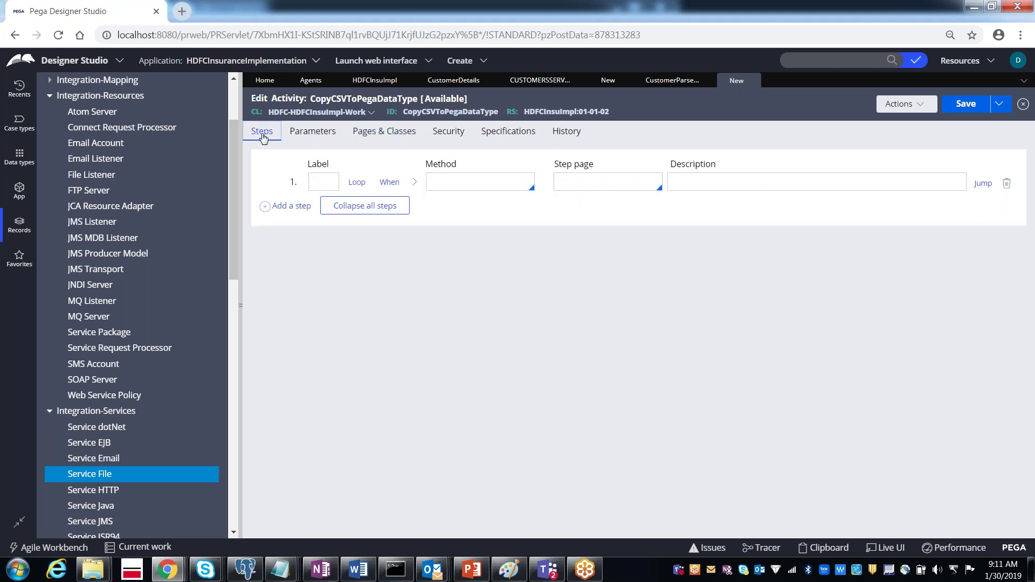
click(500, 186)
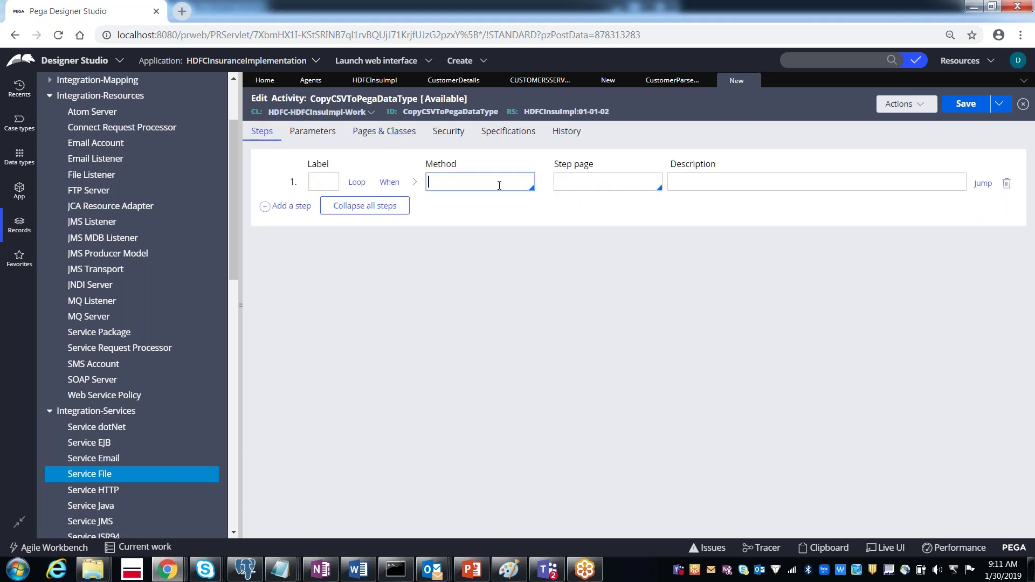
text(property)
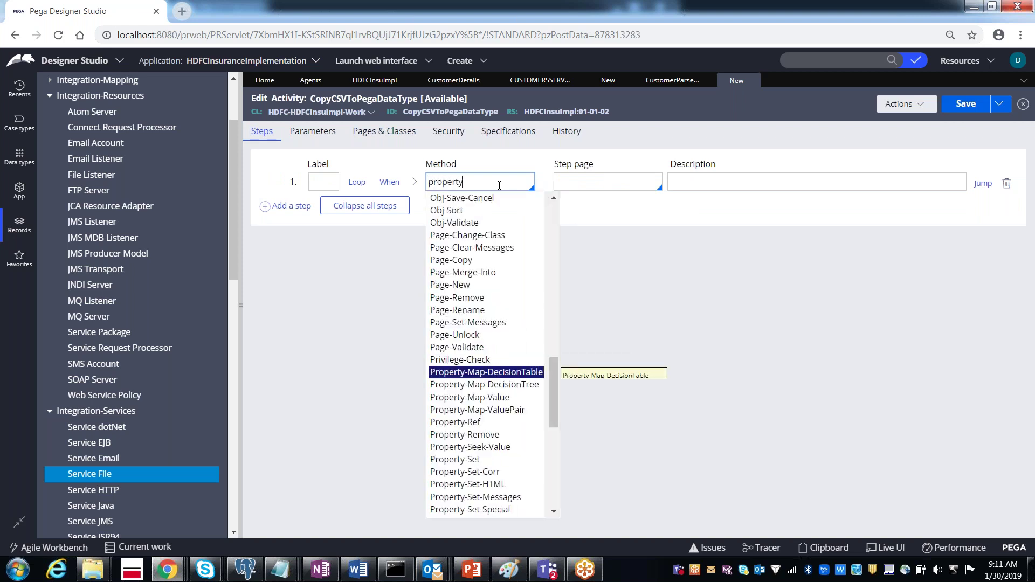
text(-set)
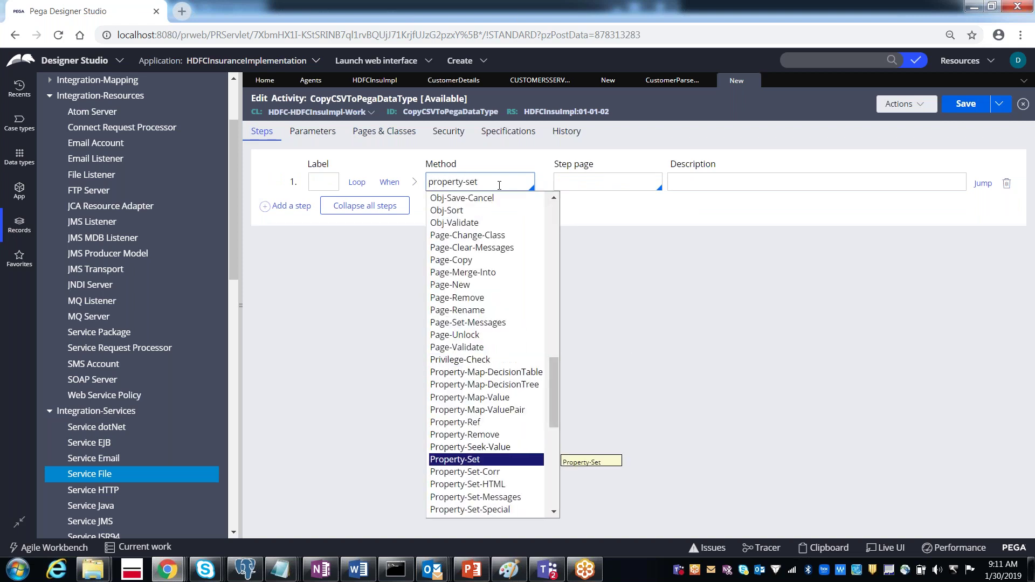
key(Tab)
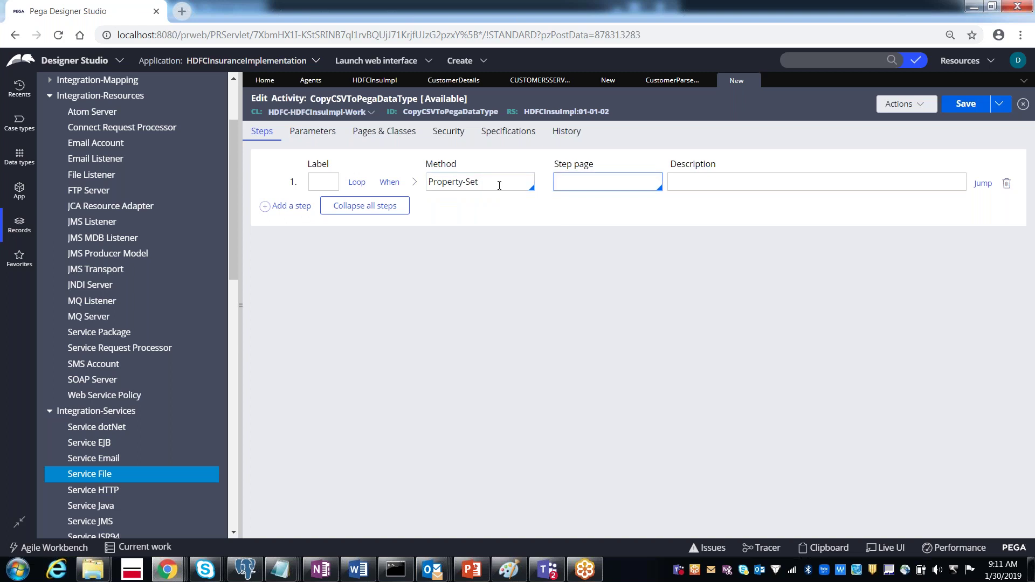
key(Down)
key(Down)
key(Down)
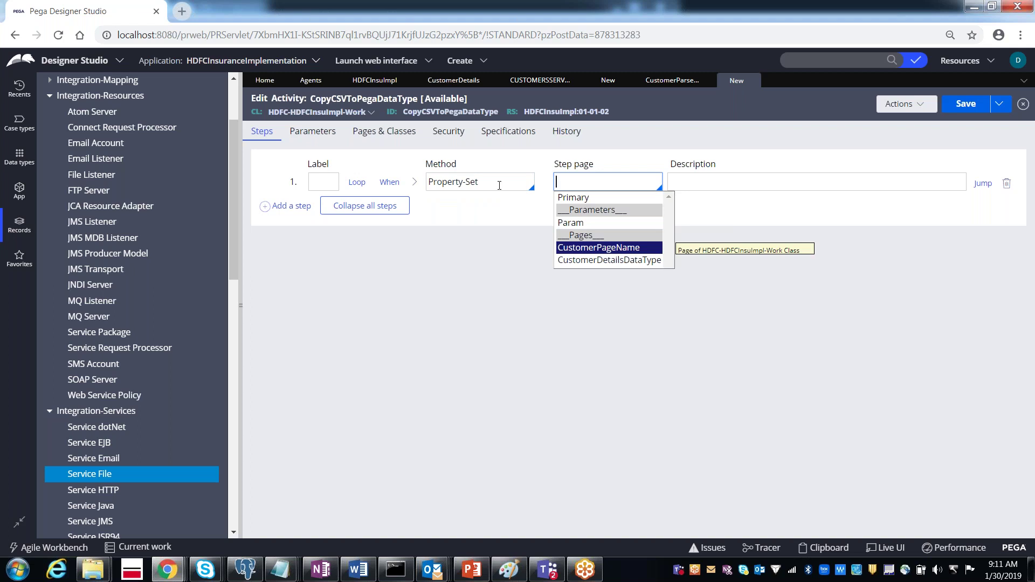
key(Down)
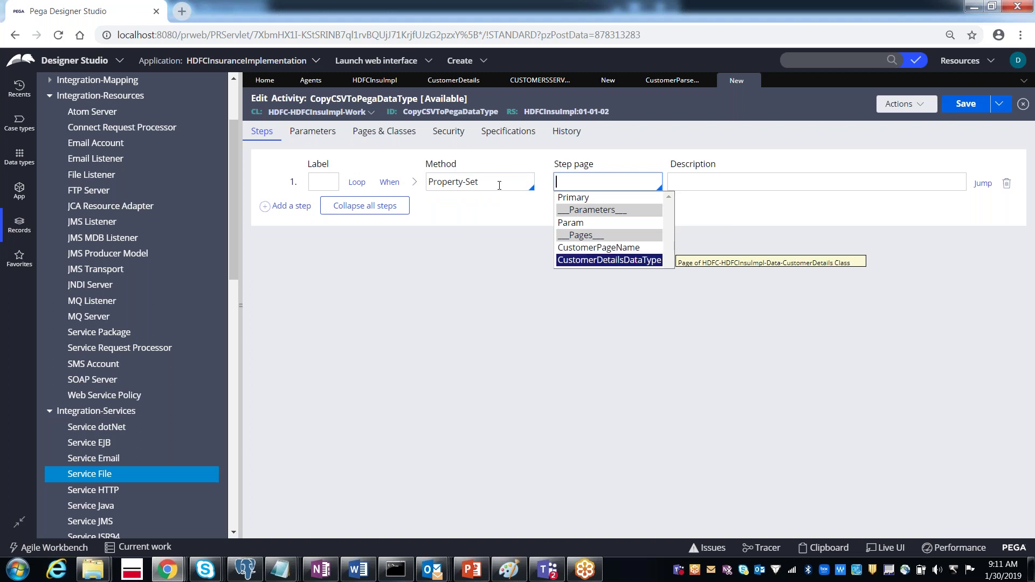
key(Return)
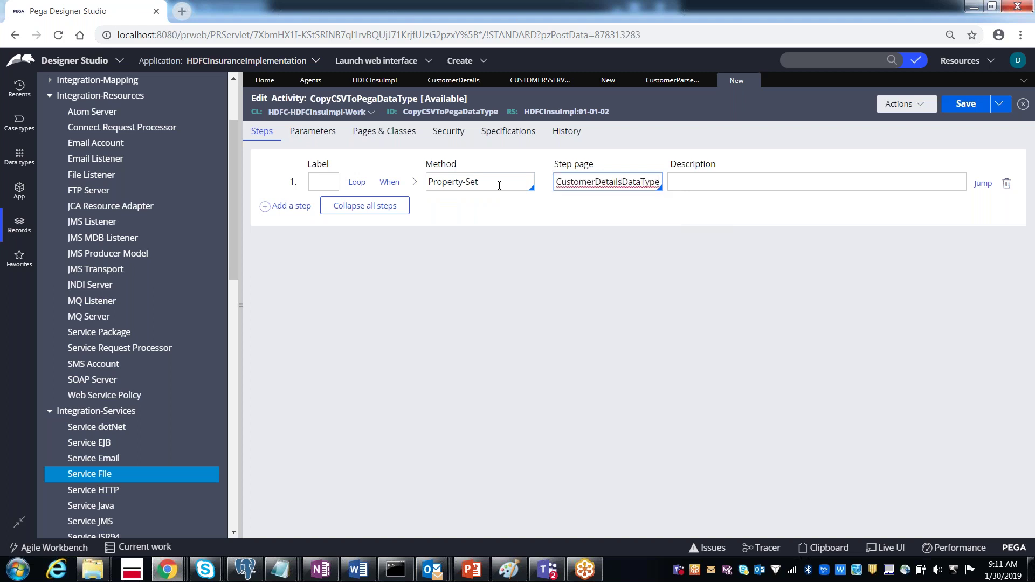
Expand the Property-Set step's method parameters and choose .CustomerID as the first property name
click(415, 183)
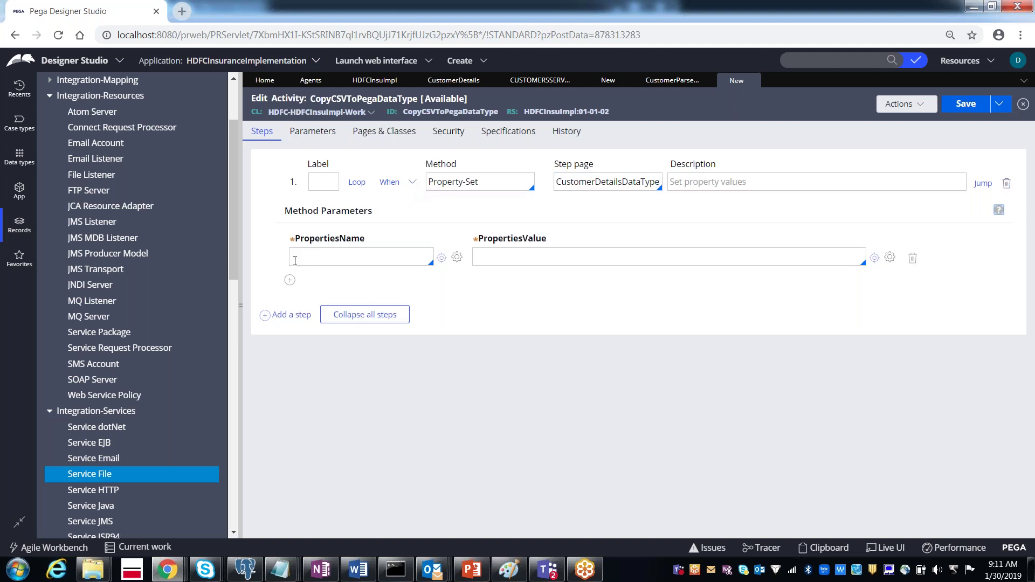
click(295, 261)
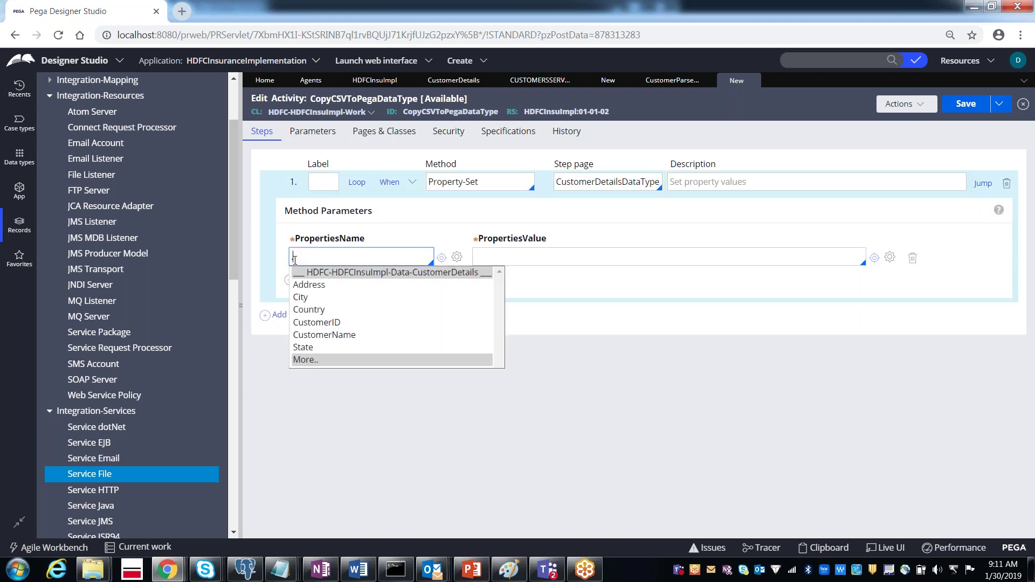
text(.c)
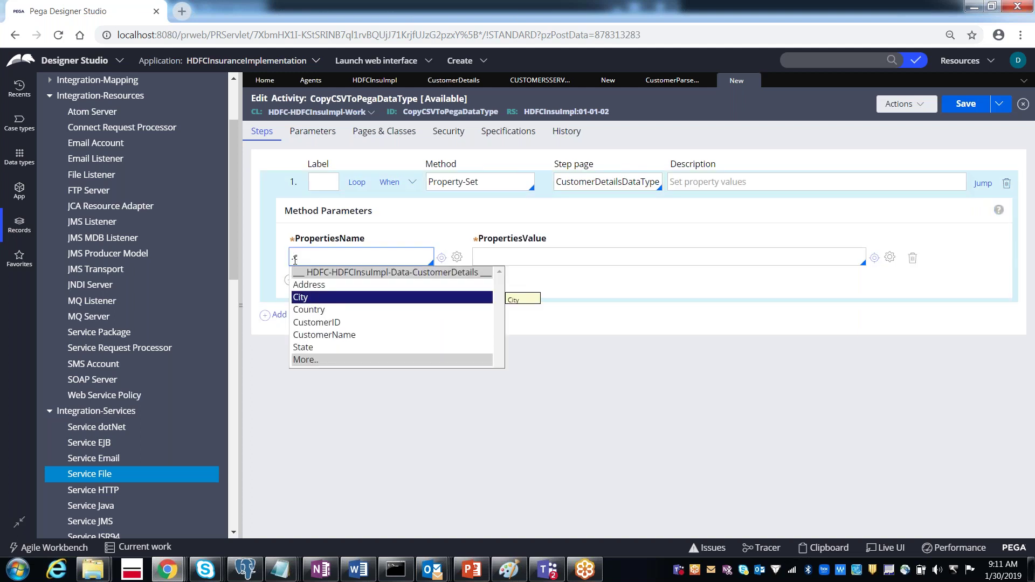
key(Down)
key(Down)
key(Return)
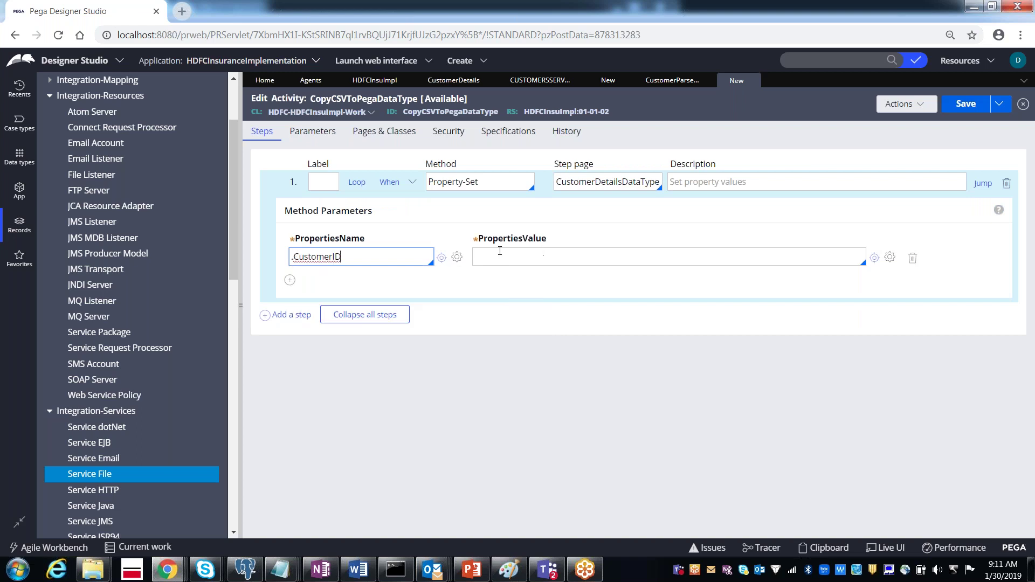
click(498, 256)
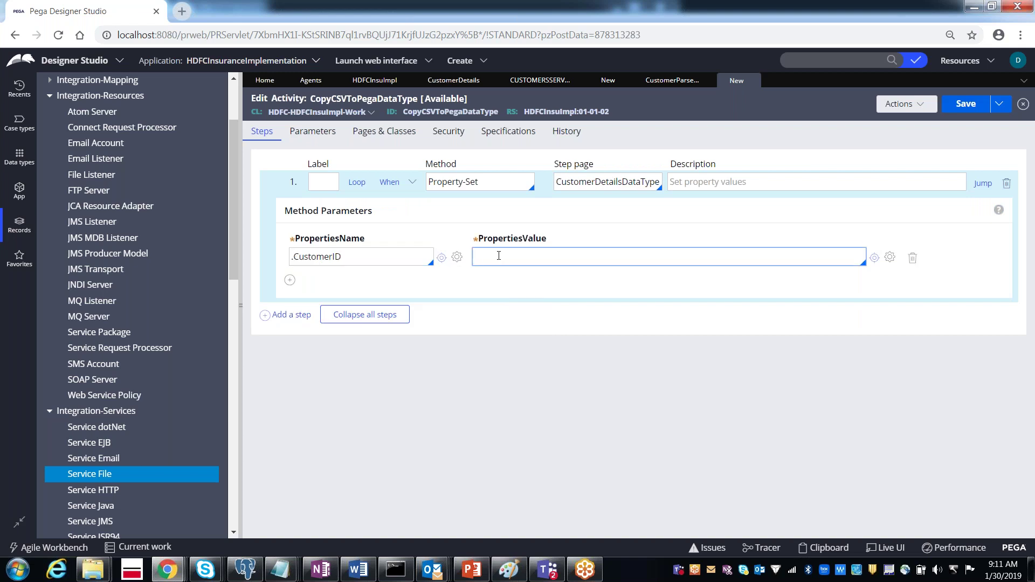
key(ctrl+v)
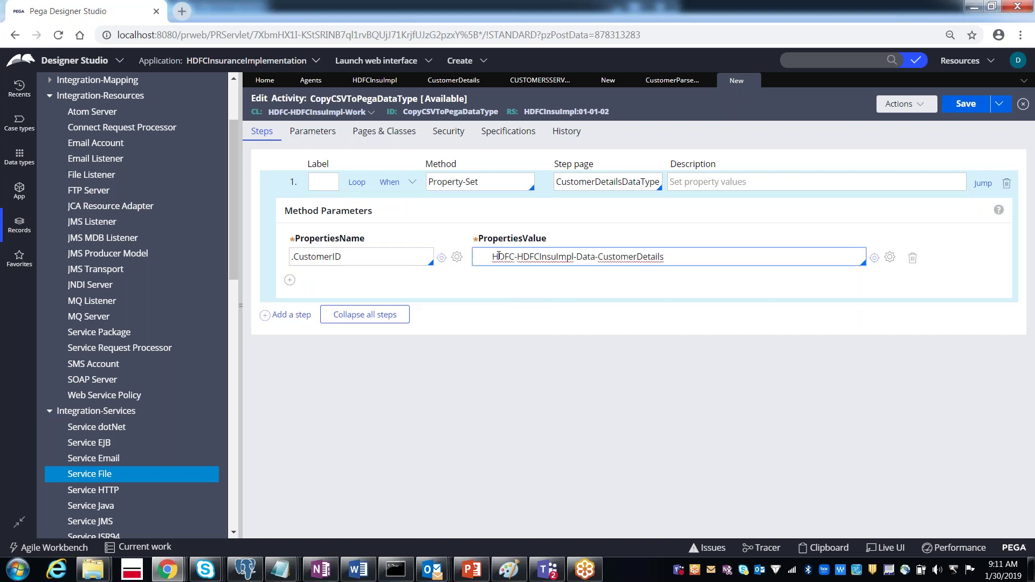
key(ctrl+a)
key(BackSpace)
Set the value of the .CustomerID property to CustomerPageName.CustomerID
key(Down)
key(Down)
key(Down)
key(Down)
key(Up)
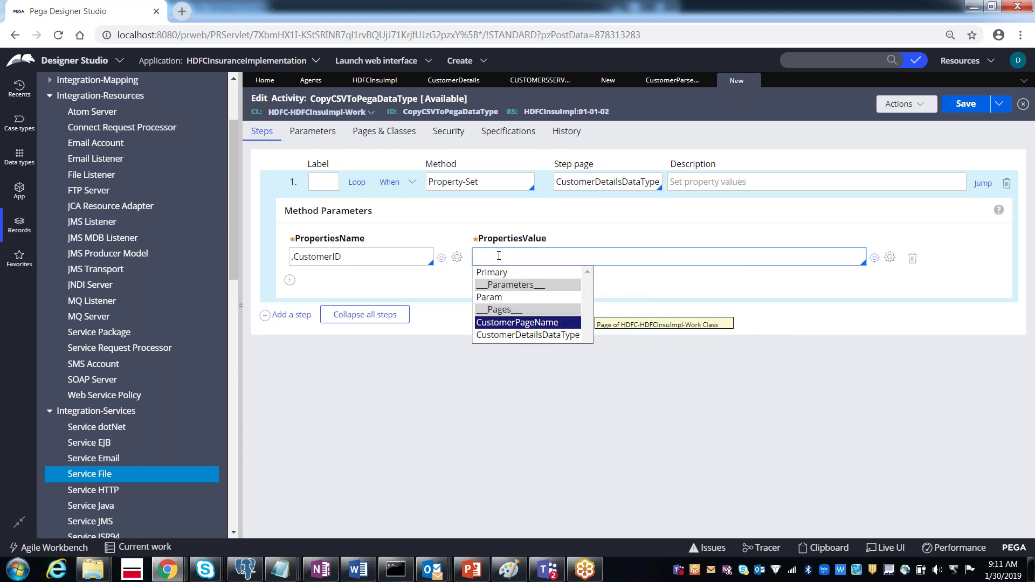
key(Return)
text(c)
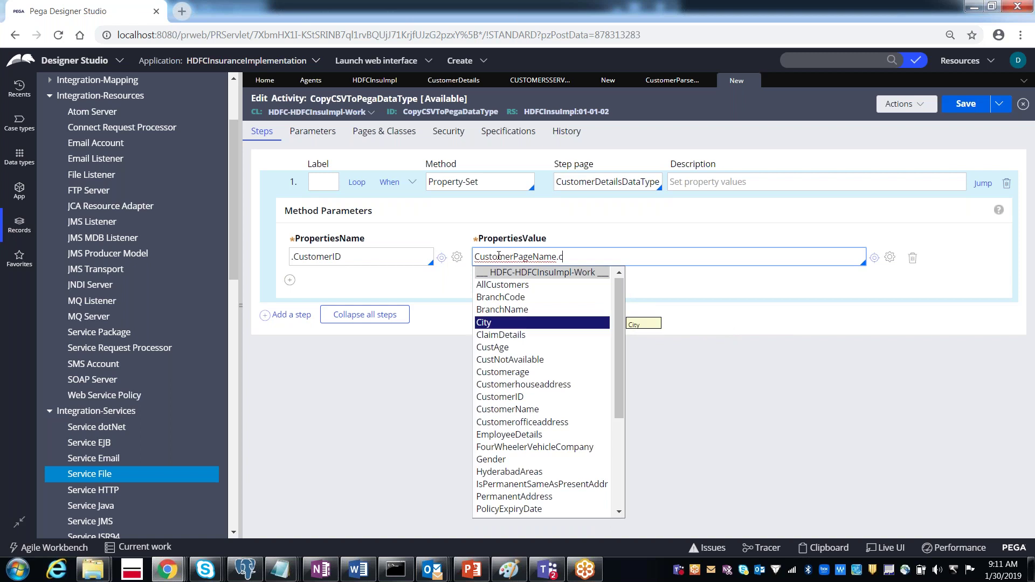
text(ustomer)
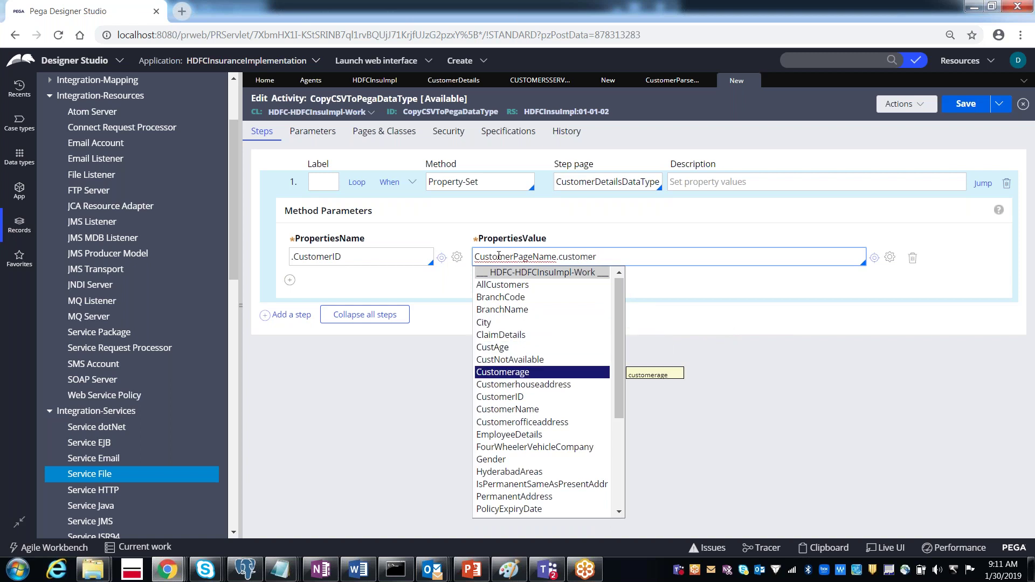
key(Down)
key(Down)
key(Return)
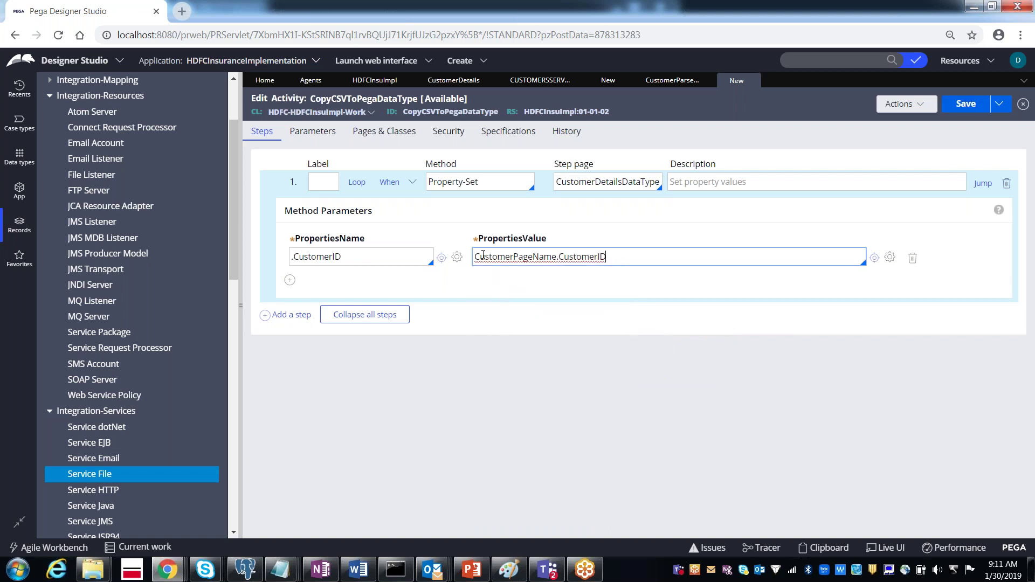
Add a second property row that sets .CustomerName to CustomerPageName.CustomerName
click(290, 281)
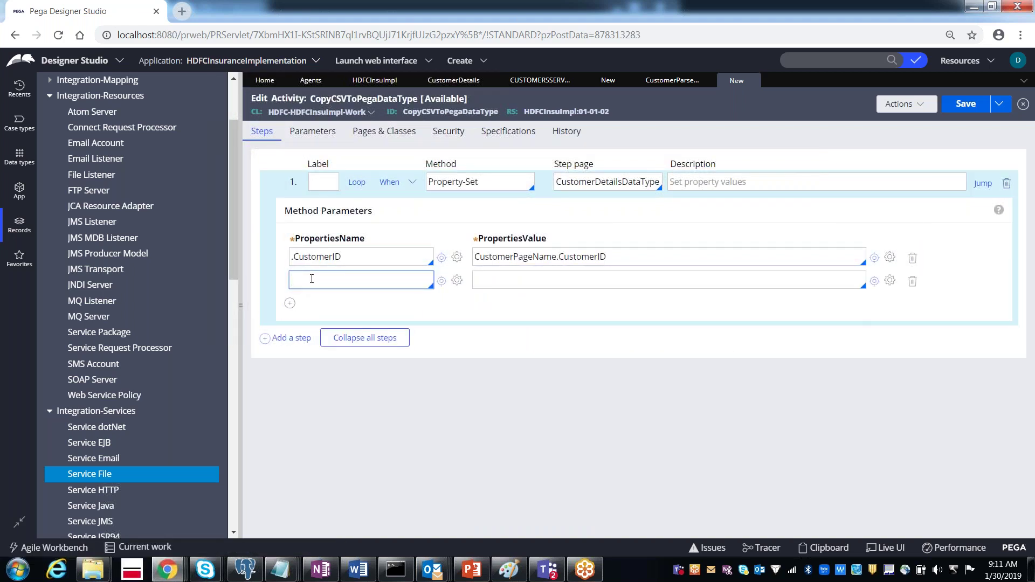
text(.cusotmer)
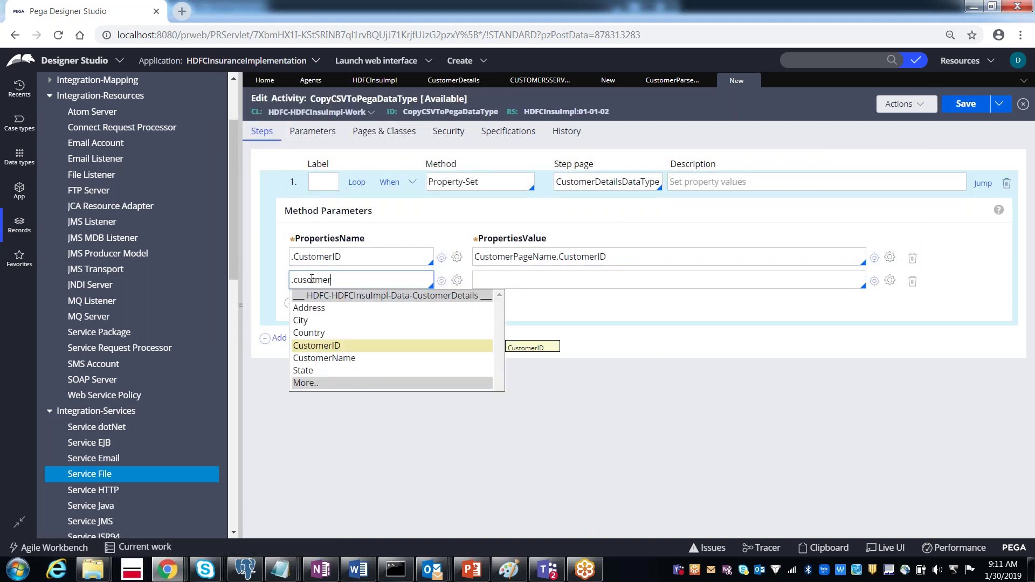
click(336, 358)
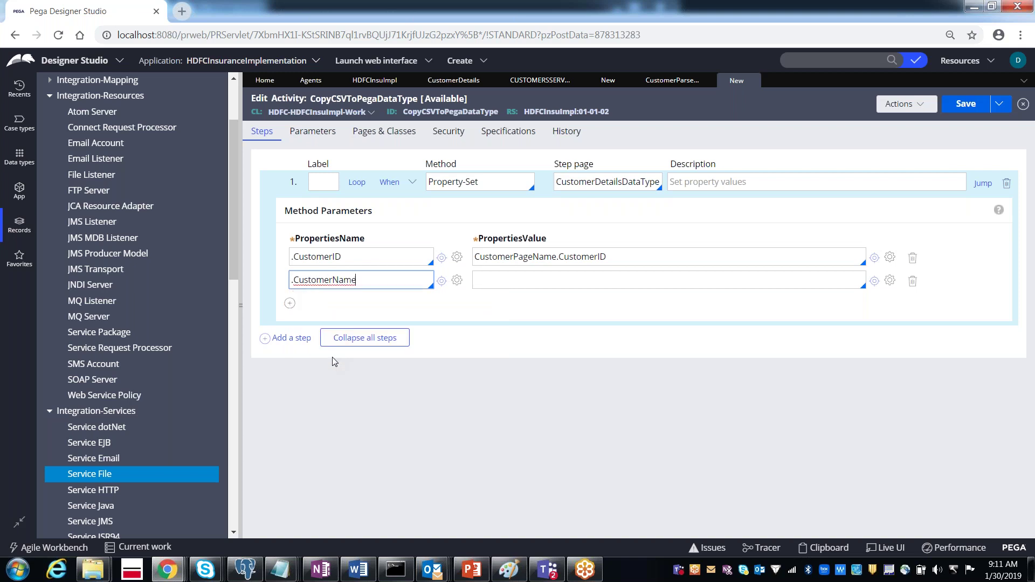
click(489, 280)
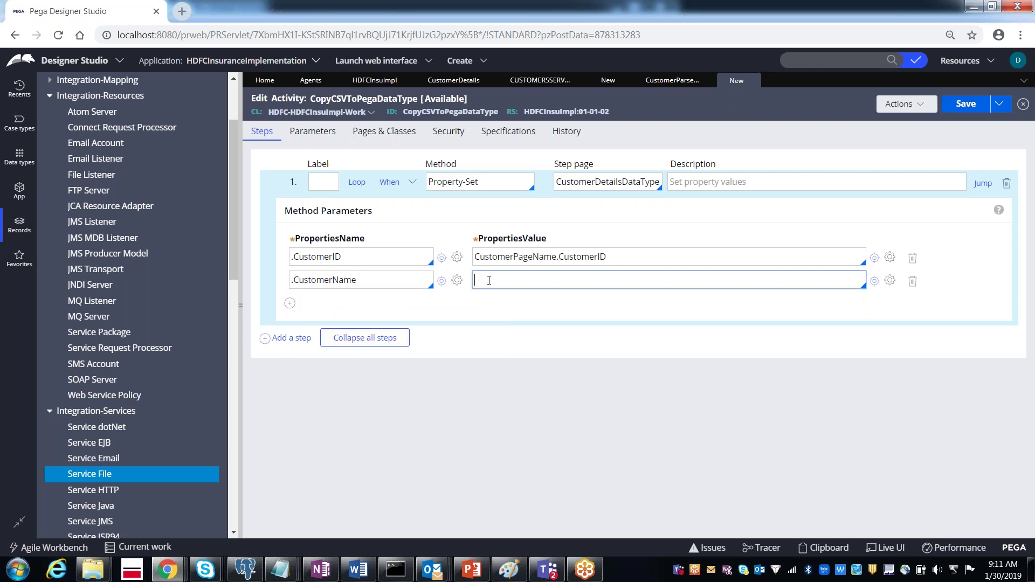
text(Cus)
key(Return)
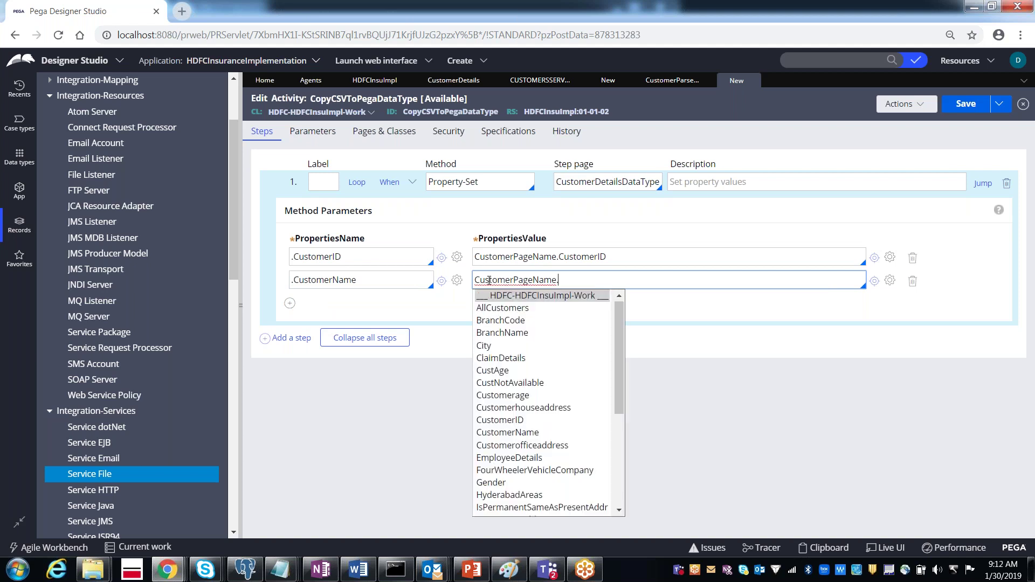
text(customer)
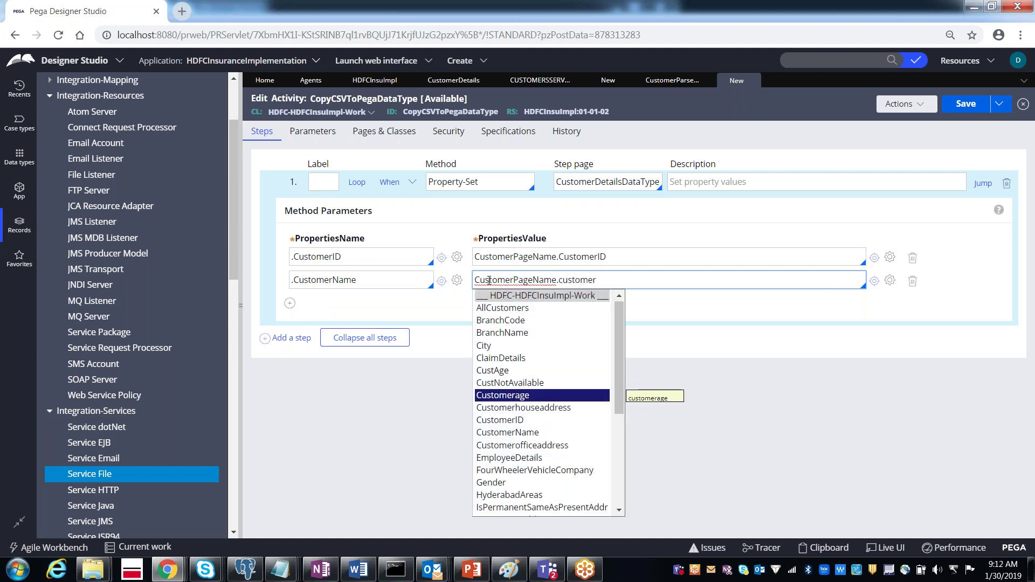
key(Down)
key(Down)
key(Down)
key(Return)
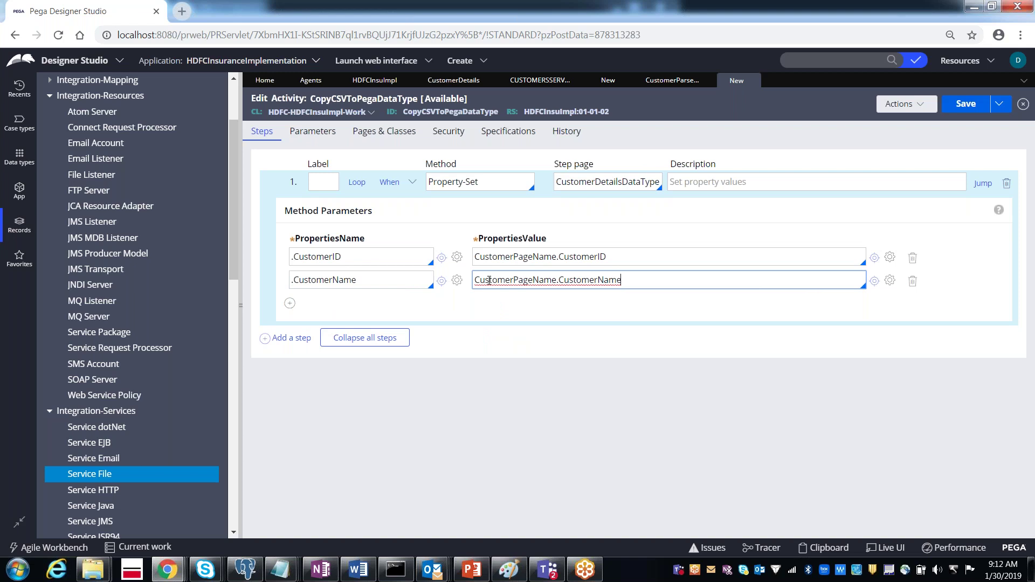
Add a third property row to the Property-Set step and choose .Address as its property name
click(290, 304)
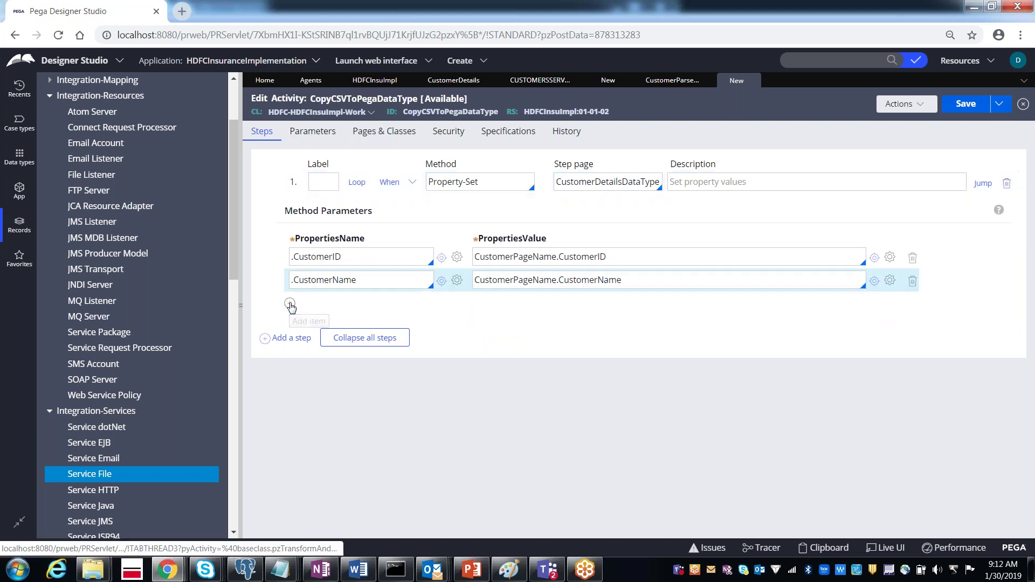
click(290, 305)
click(316, 306)
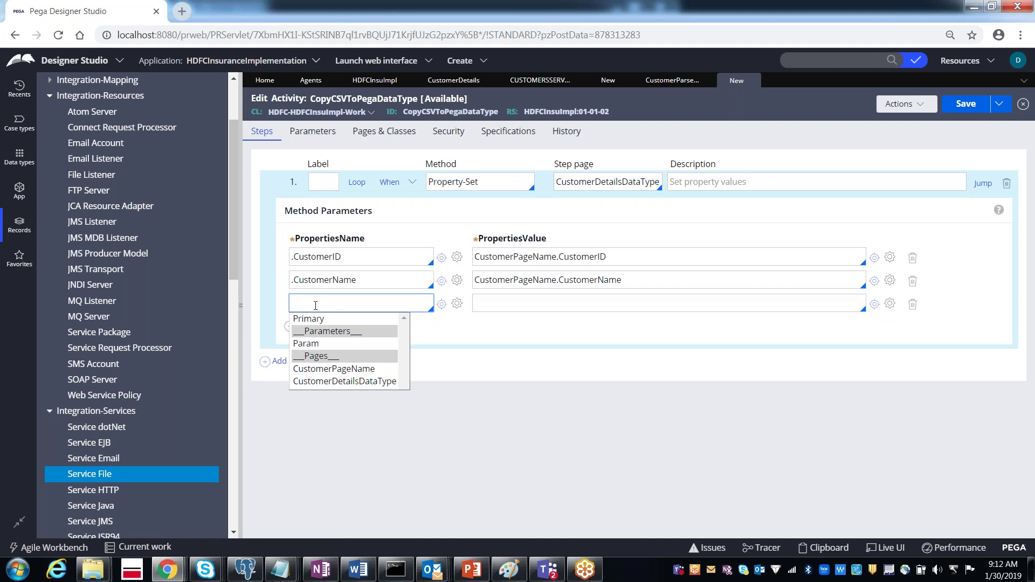
text(.)
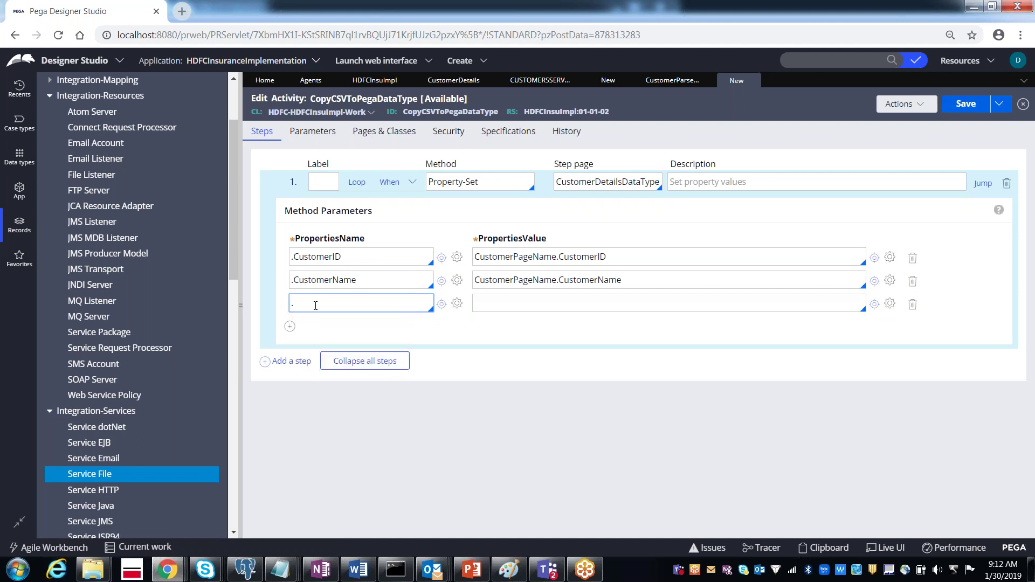
text(Address)
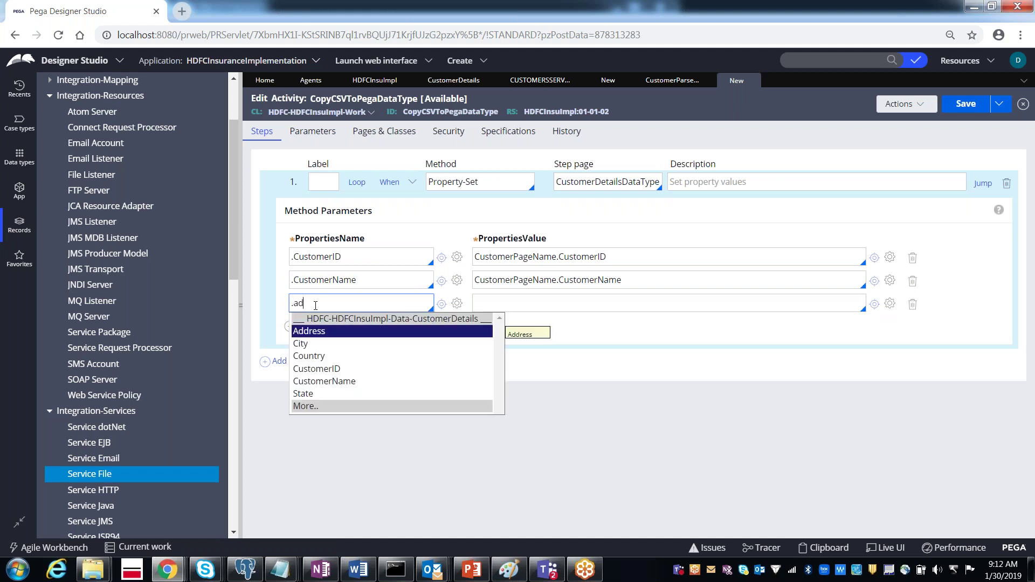
key(Return)
key(Tab)
key(Tab)
key(Tab)
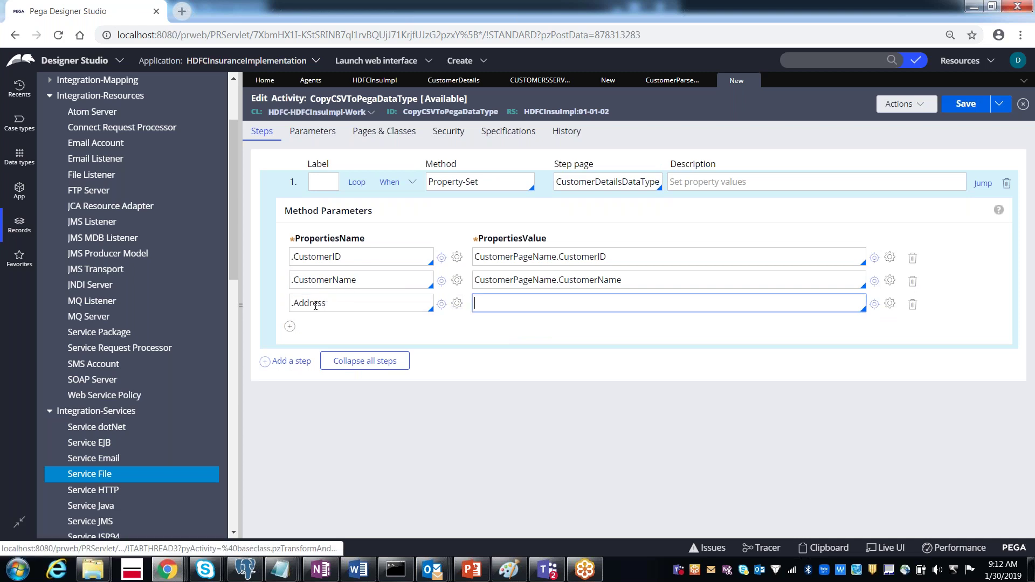
Set the value of the .Address property to CustomerPageName.PresentAddress.Address
text(Customer)
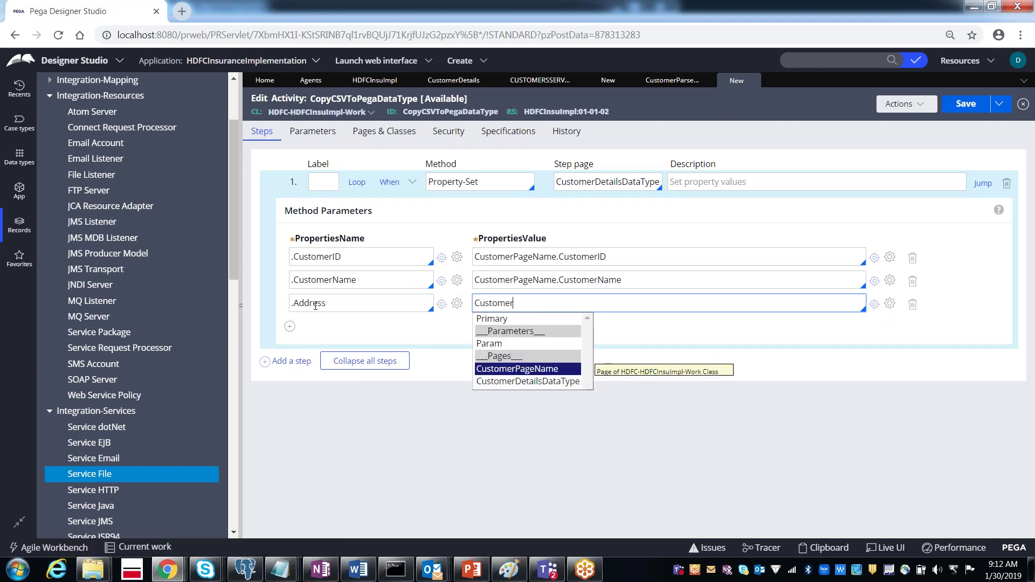
key(Return)
text(prese)
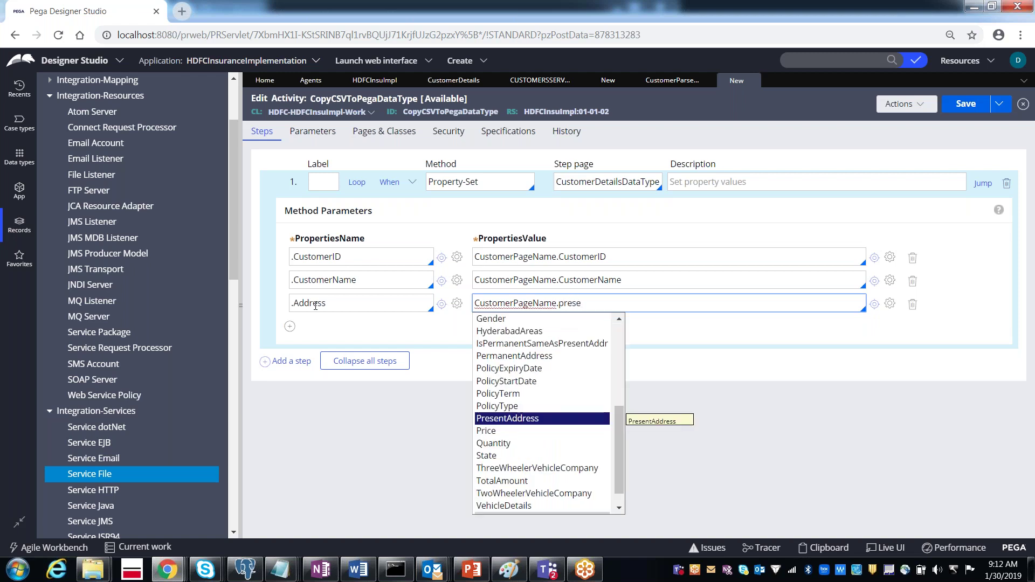
key(Return)
text(.ad)
key(Return)
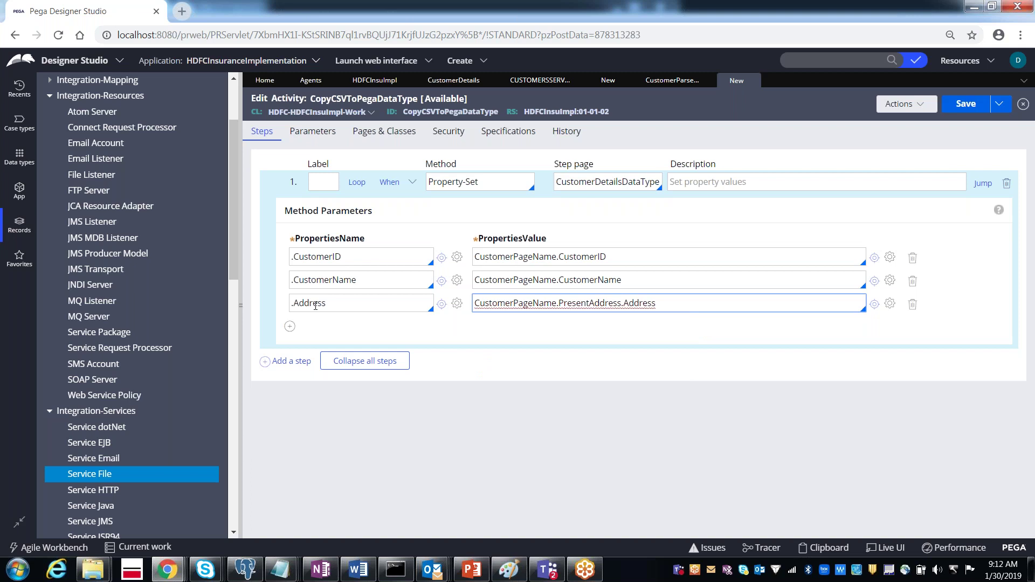
Add a fourth property row to the Property-Set step with the property name .City
click(291, 328)
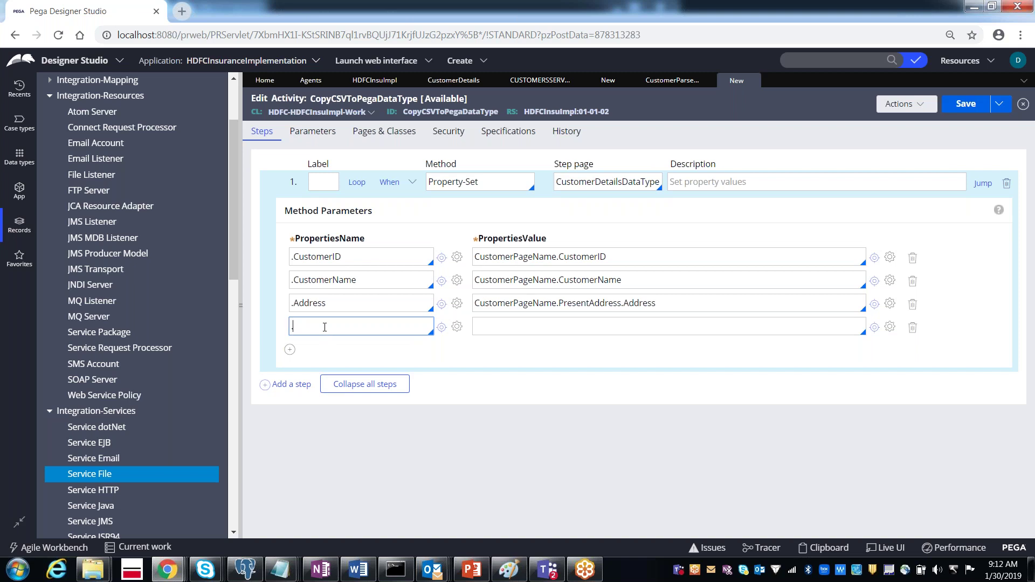
text(City)
key(Tab)
key(Tab)
Copy the .Address value into the .City row and change it to CustomerPageName.PresentAddress.City
click(528, 307)
key(ctrl+a)
key(ctrl+c)
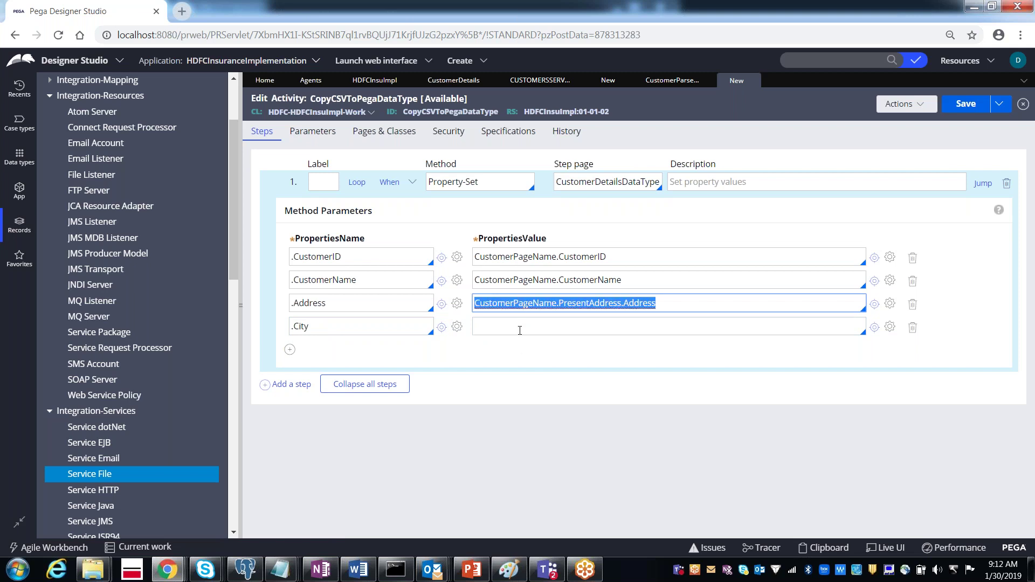
click(520, 328)
key(ctrl+v)
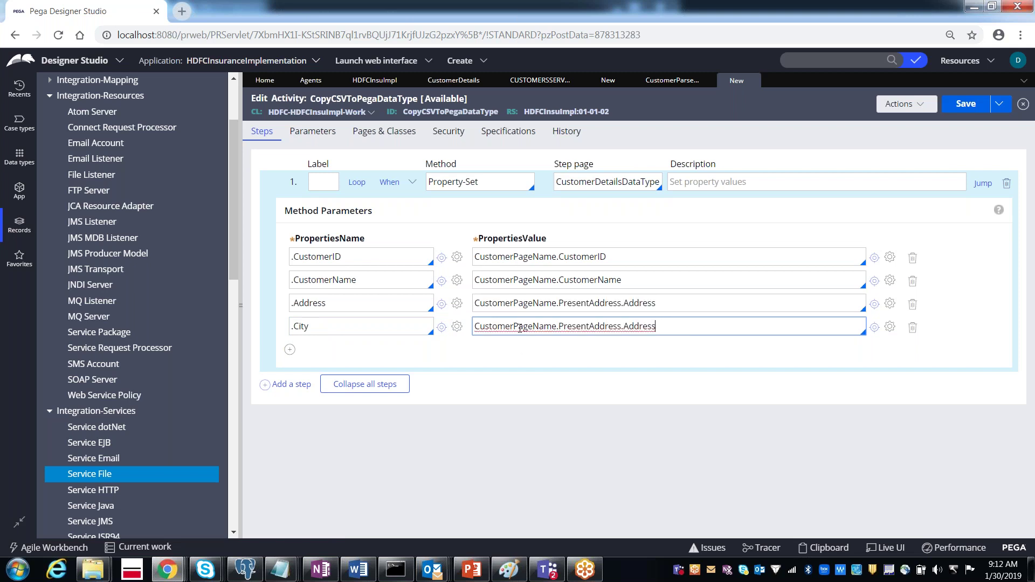
key(BackSpace)
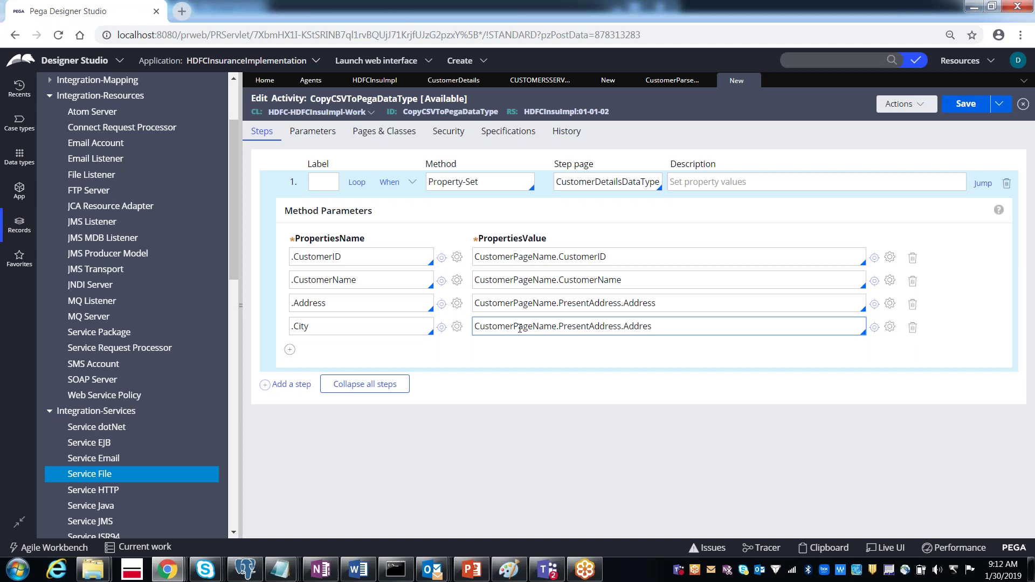
key(BackSpace)
key(BackSpace)
key(BackSpace)
key(BackSpace)
key(BackSpace)
key(BackSpace)
text(City)
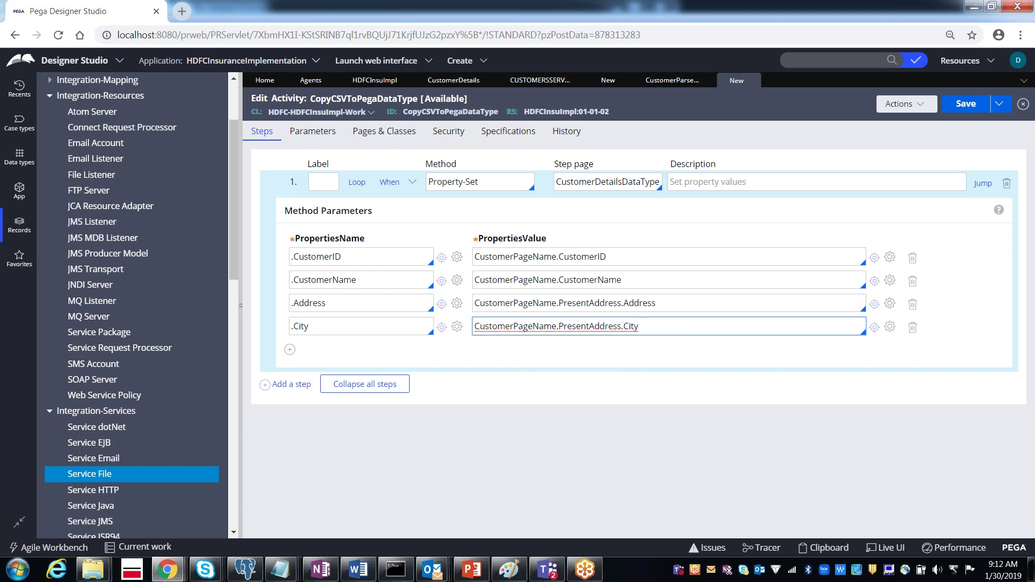
Add two more property rows to the Property-Set step with the property names .State and .Country
click(290, 350)
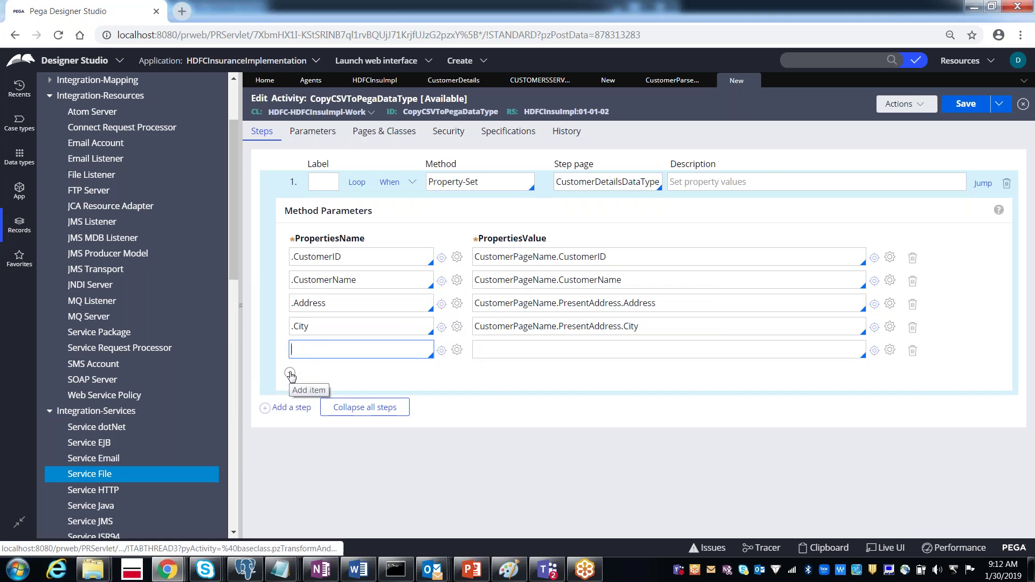
click(290, 373)
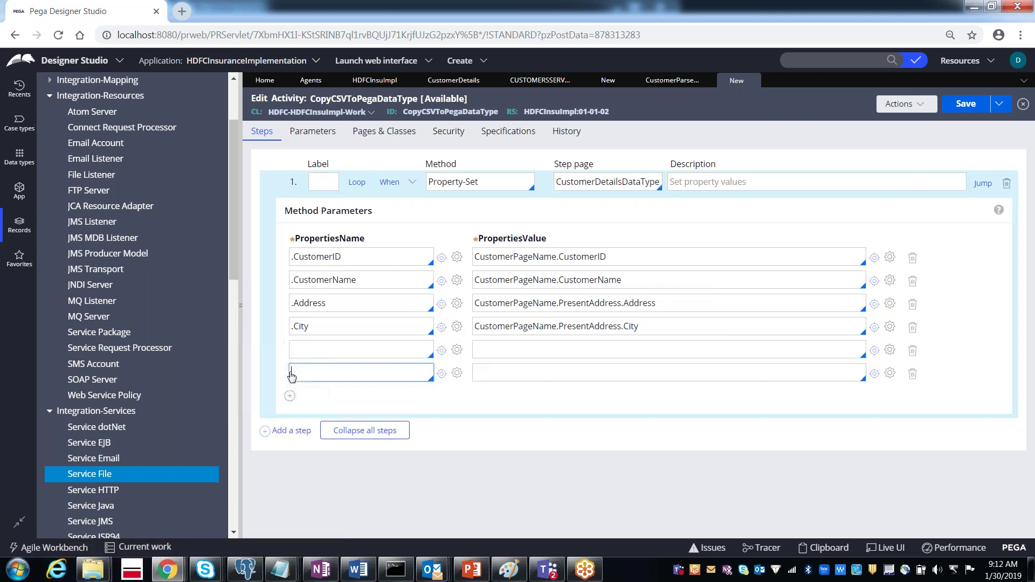
click(314, 351)
text(.state)
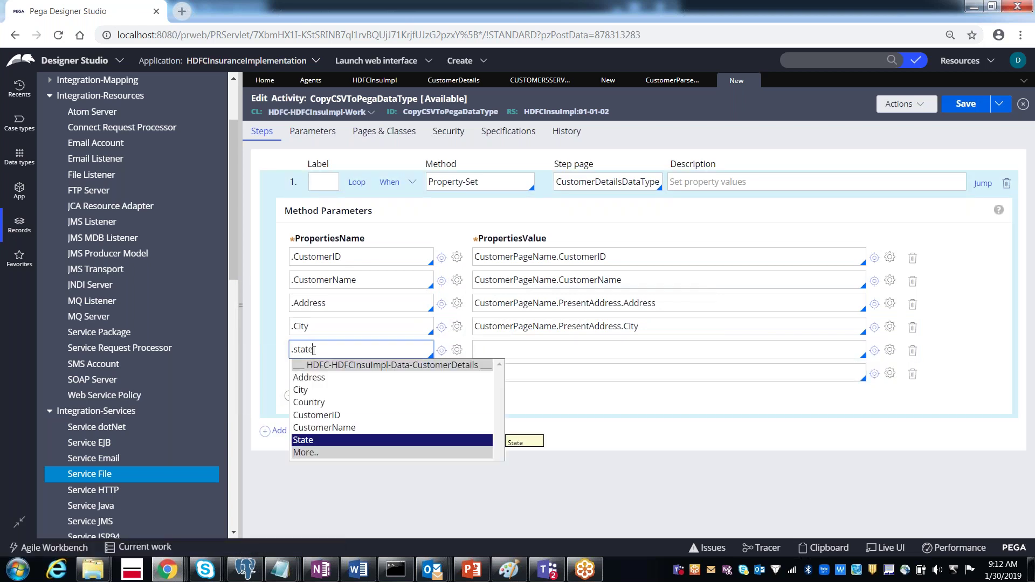
key(Return)
click(305, 376)
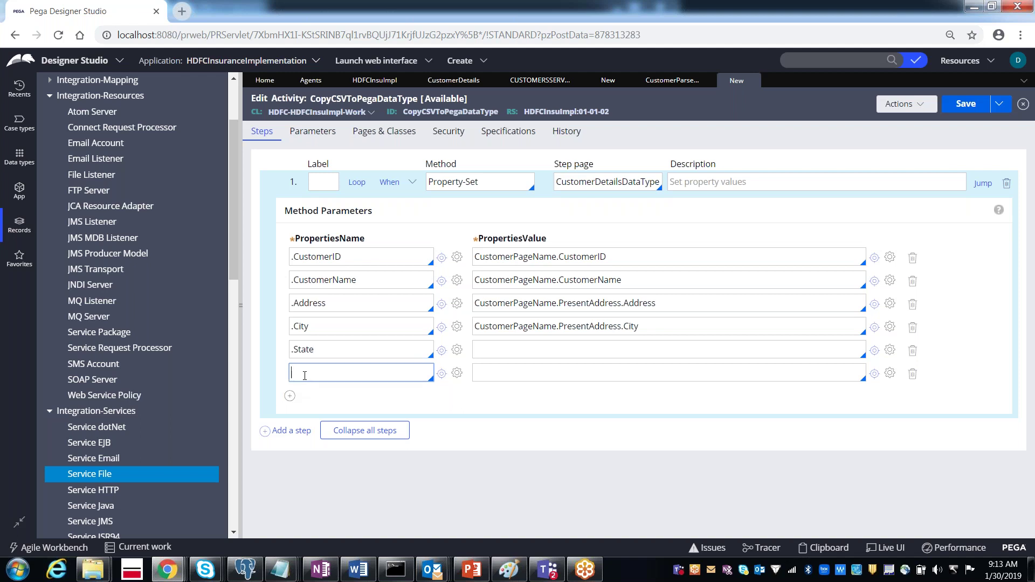
text(.cou)
key(Return)
Set the value of the .State property to CustomerPageName.PresentAddress.State
click(524, 349)
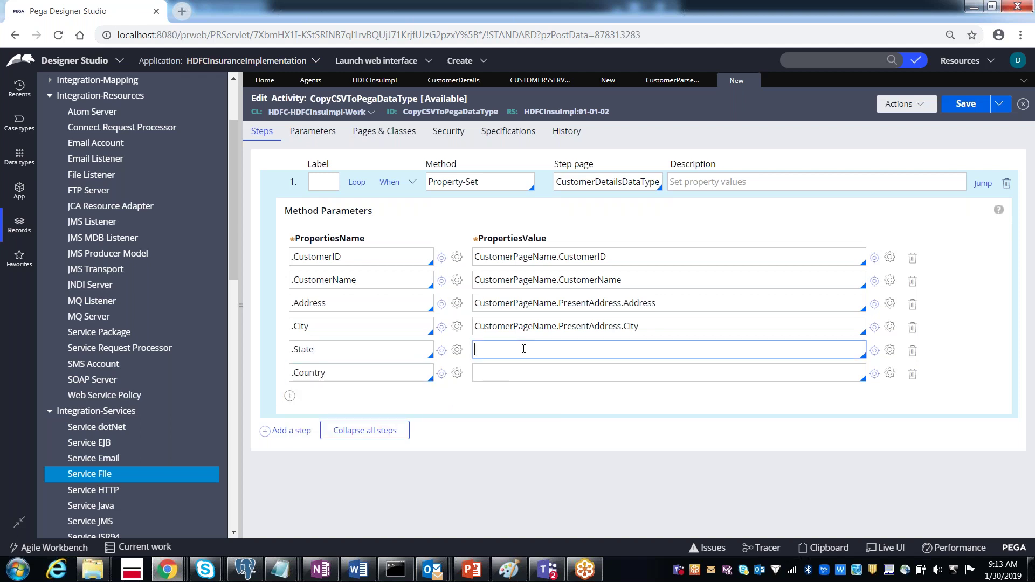
key(ctrl+v)
key(BackSpace)
key(BackSpace)
key(BackSpace)
key(BackSpace)
key(BackSpace)
key(BackSpace)
key(BackSpace)
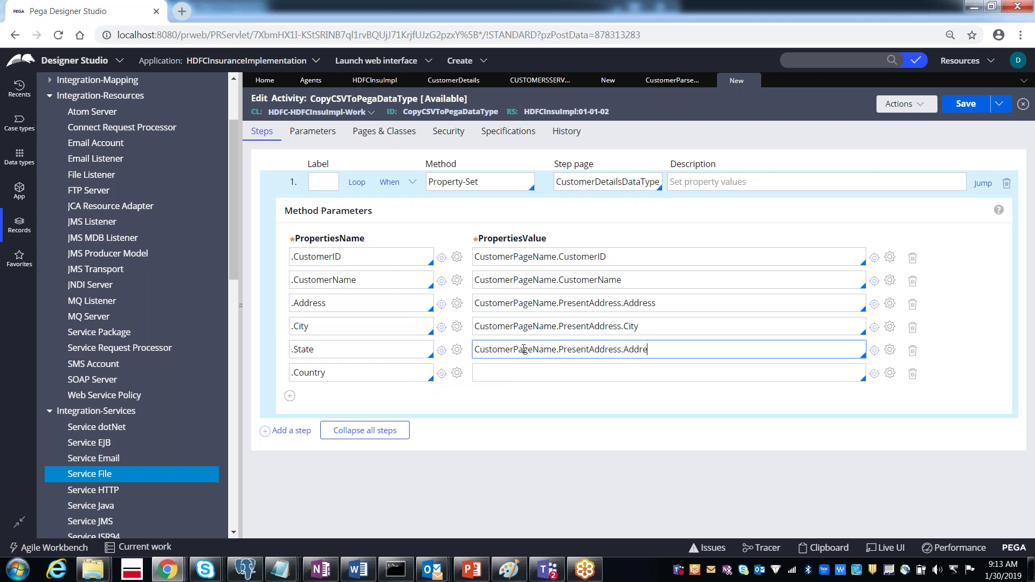
text(state)
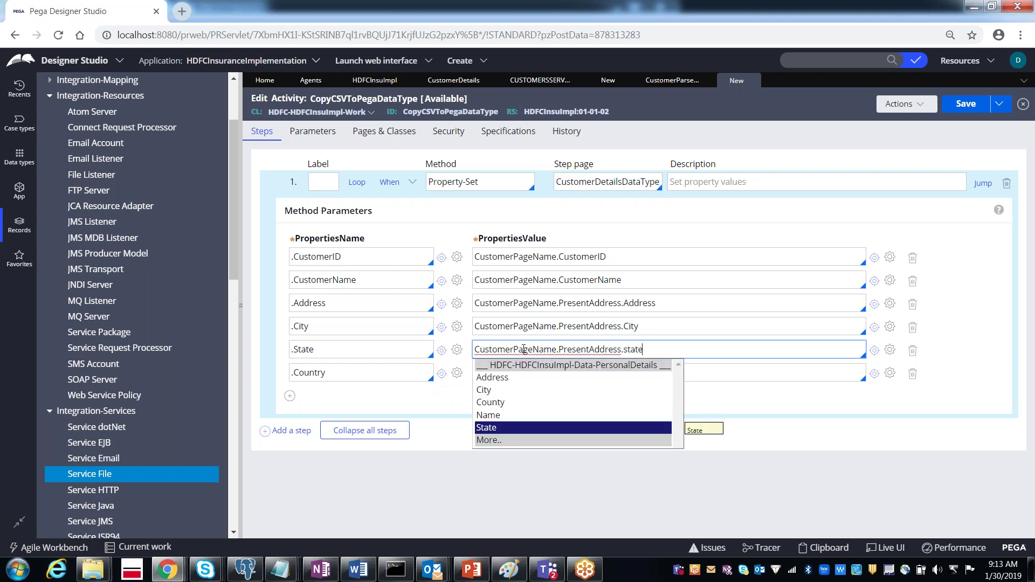
key(Return)
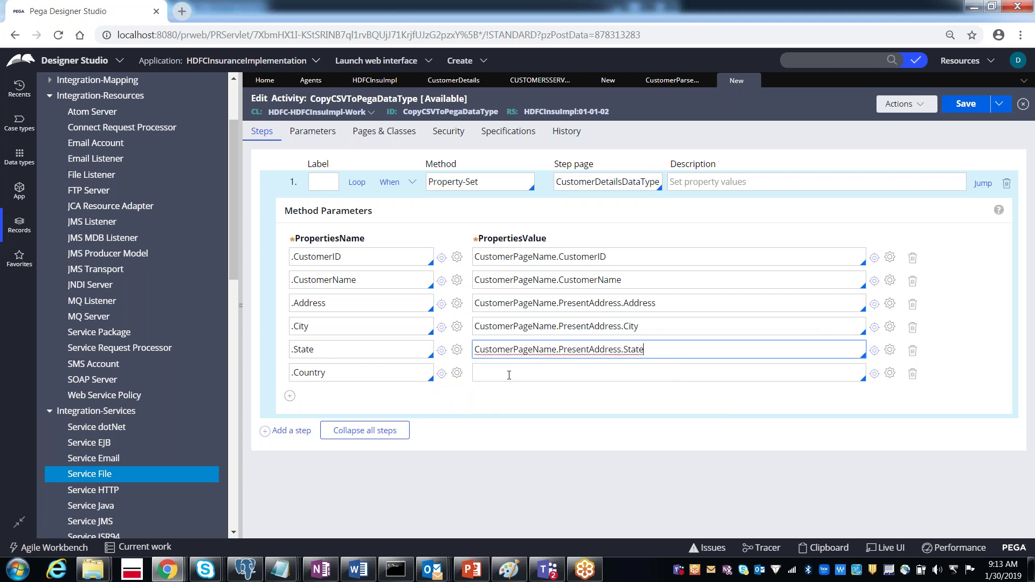
Set the value of the .Country property to CustomerPageName.PresentAddress.County
click(509, 376)
key(ctrl+v)
key(BackSpace)
key(BackSpace)
key(BackSpace)
key(BackSpace)
key(BackSpace)
key(BackSpace)
key(BackSpace)
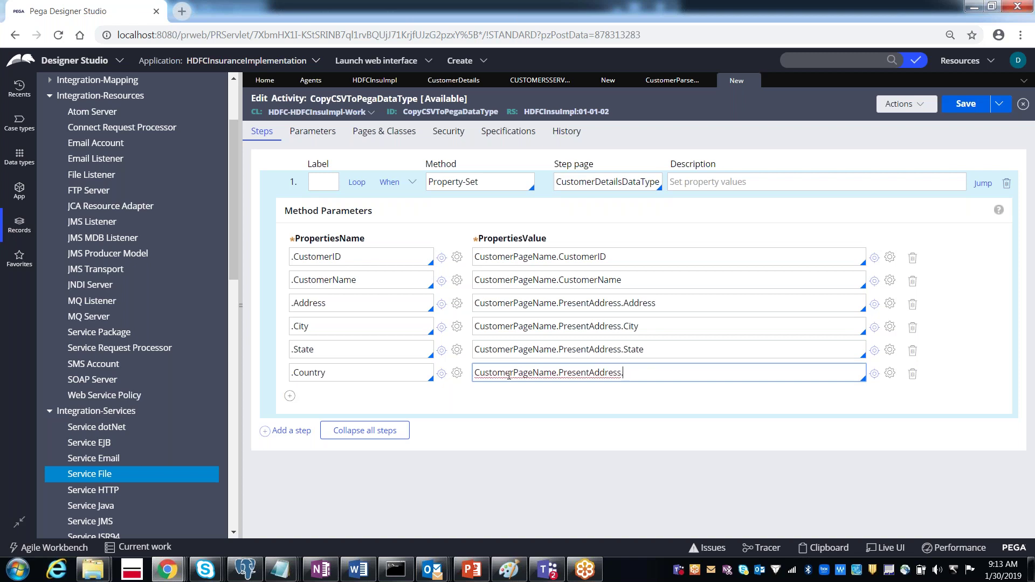
key(Down)
key(Down)
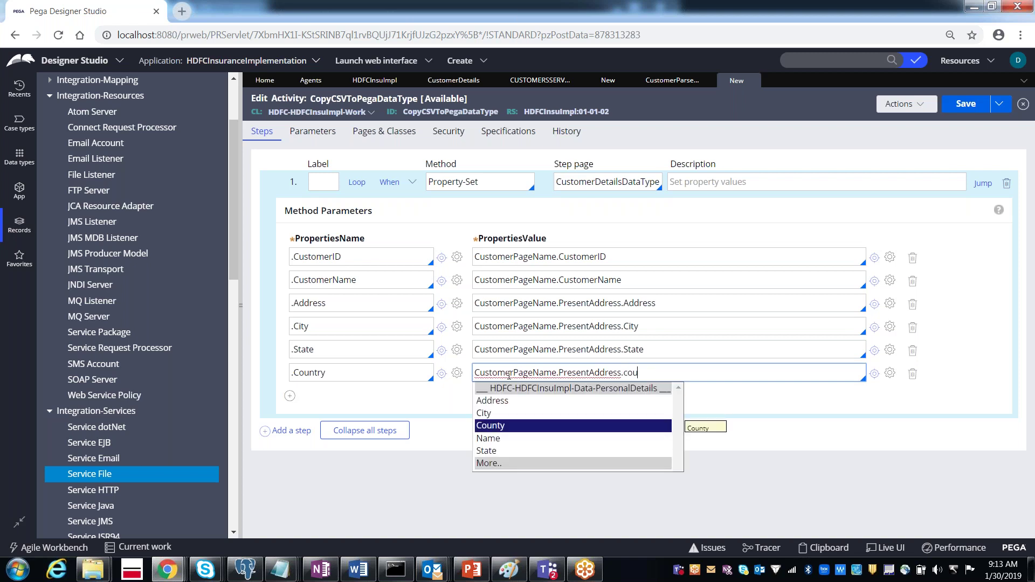
key(Return)
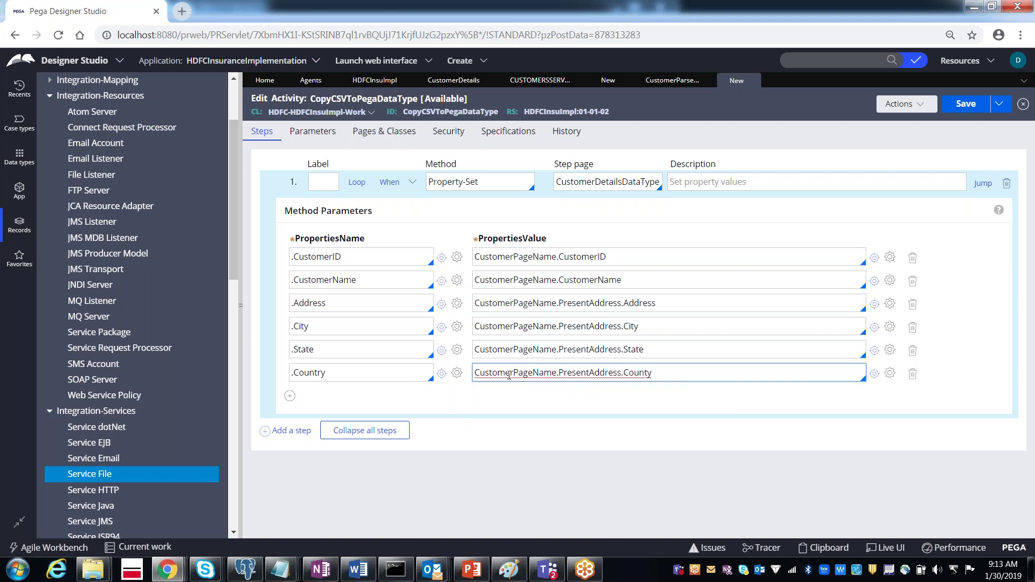
Add a second step to the activity with the method Obj-Save
double_click(595, 182)
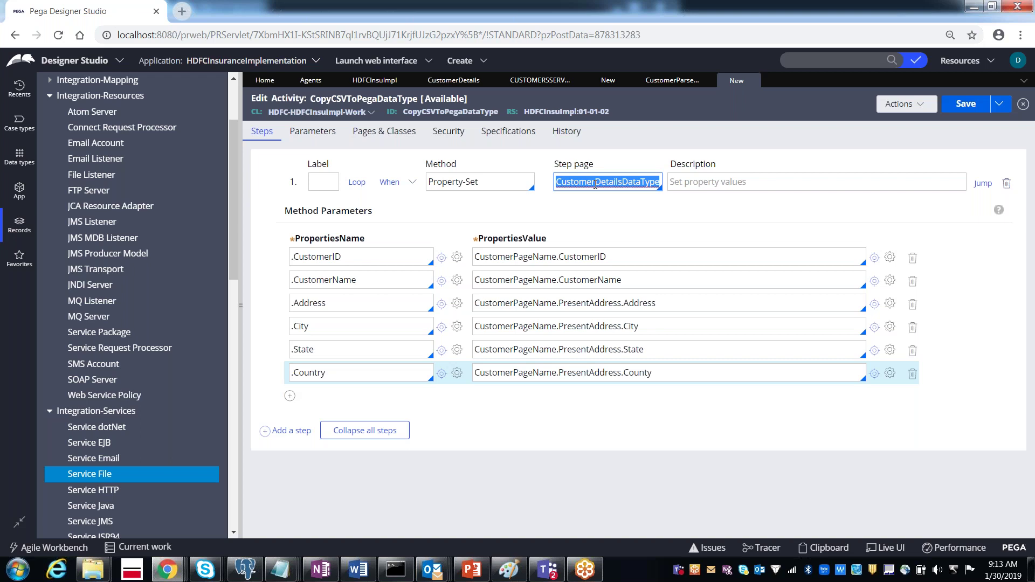
click(294, 434)
click(454, 431)
text(ob)
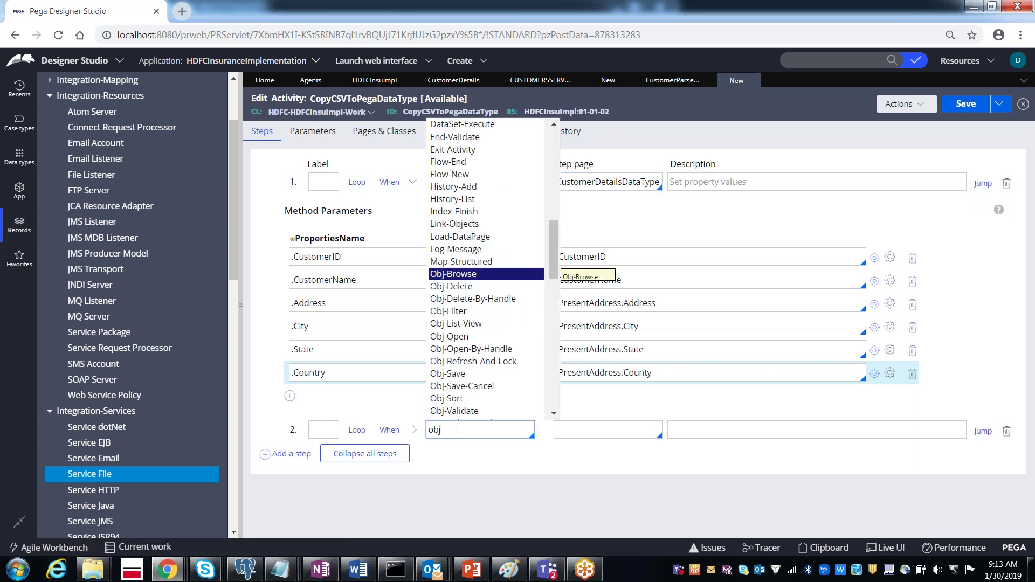
text(j-s)
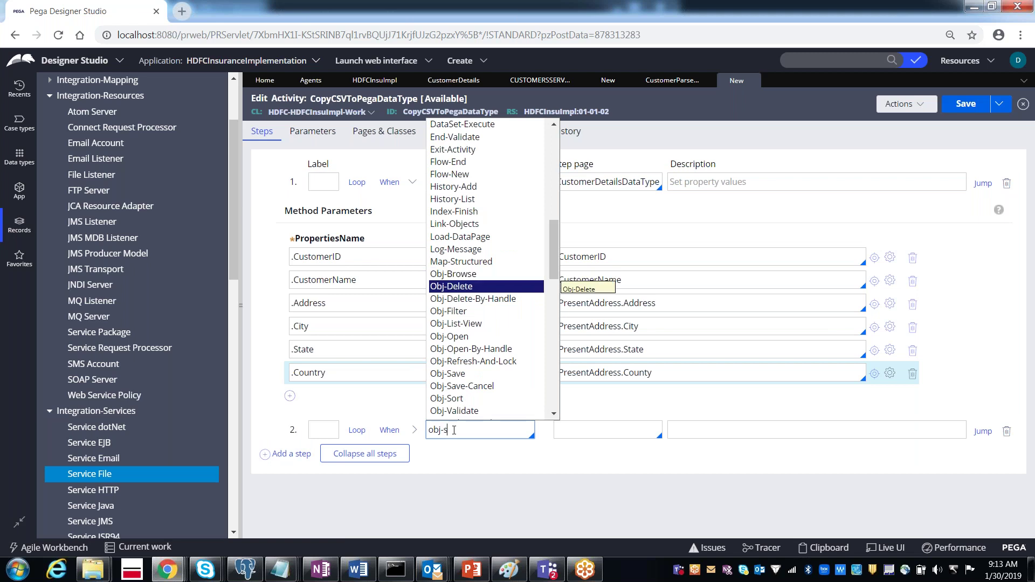
key(Return)
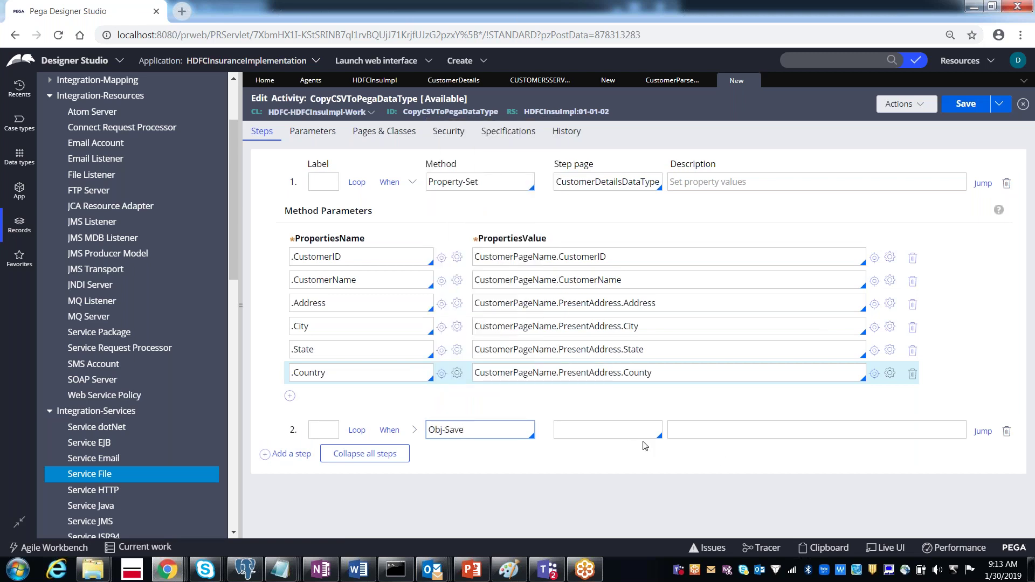
Copy the first step's page name CustomerDetailsDataType into the Obj-Save step's step page
double_click(590, 182)
key(ctrl+c)
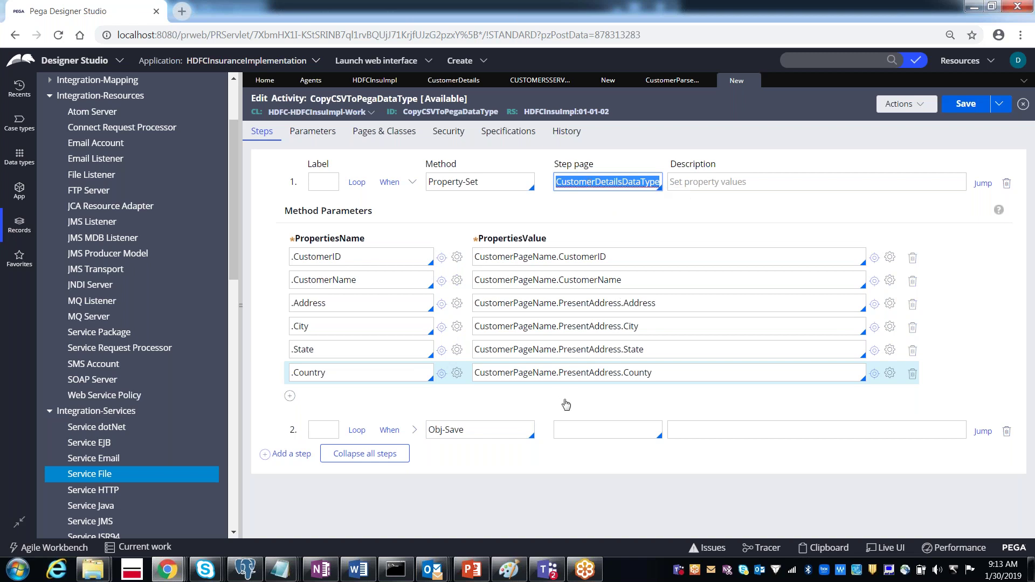
click(570, 431)
key(ctrl+v)
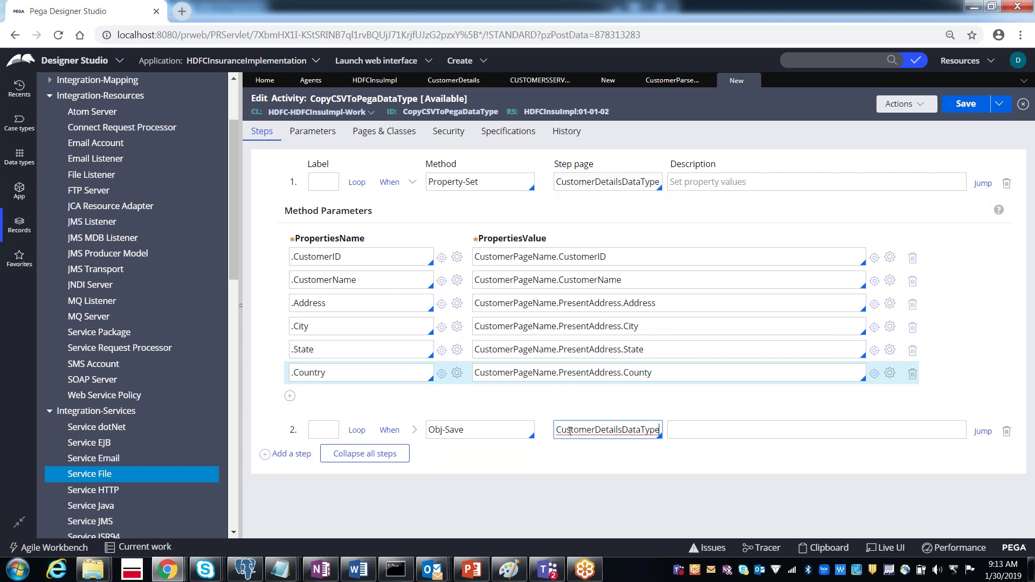
Enable WriteNow in the Obj-Save step's method parameters and collapse the step
click(414, 431)
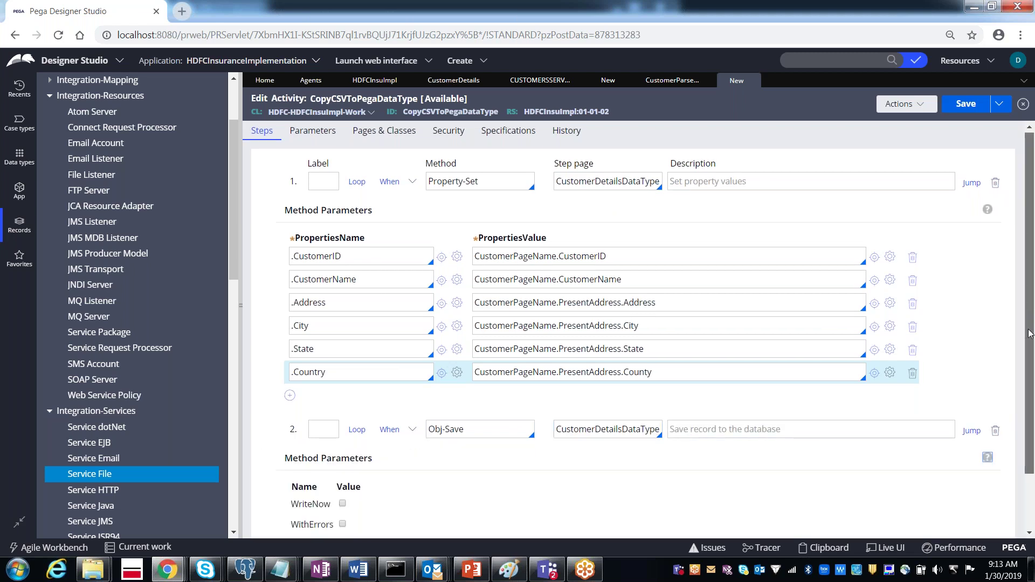
drag(1031, 319, 1027, 387)
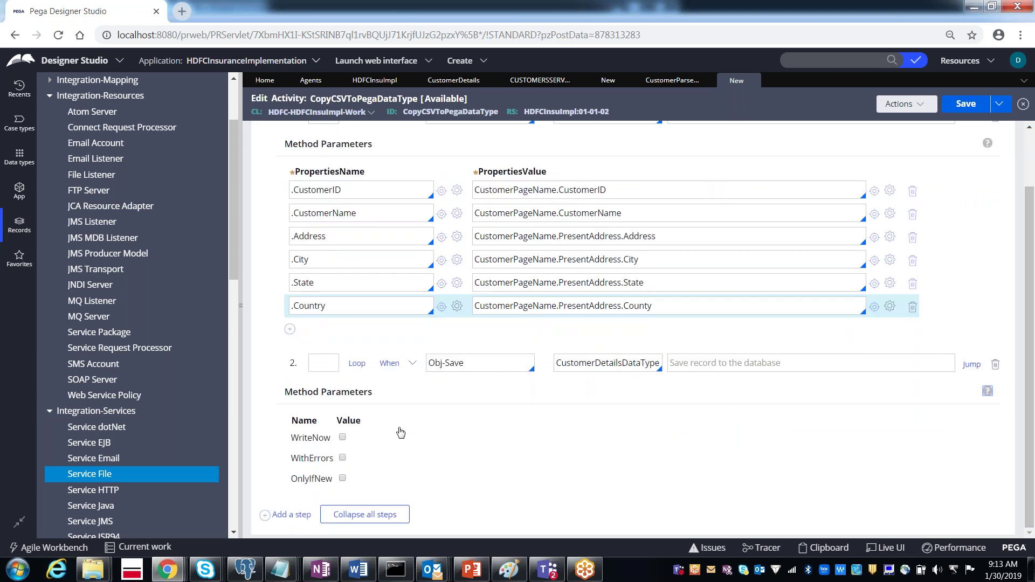
click(343, 438)
click(412, 366)
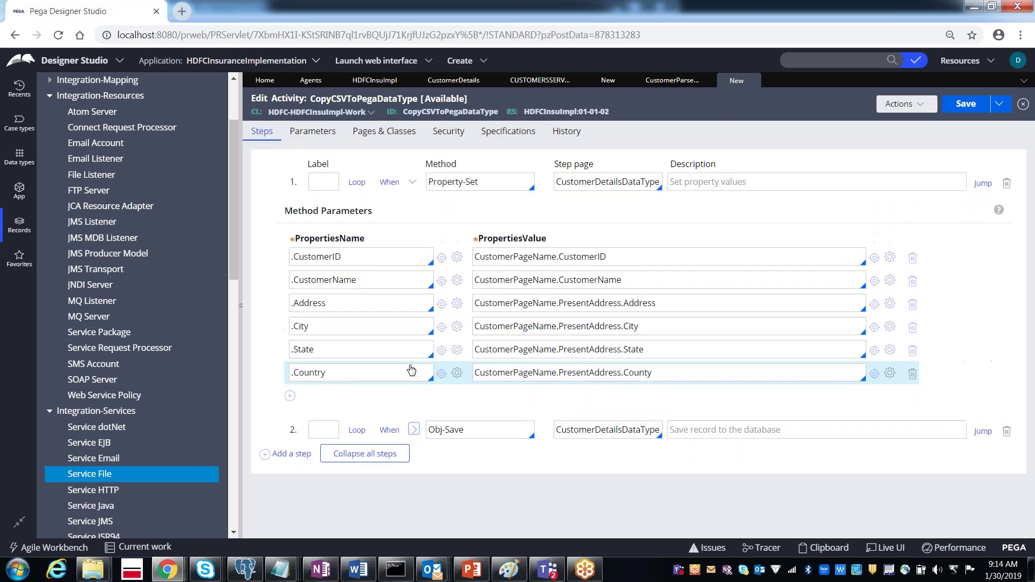
Add a third step to the activity with the method Commit
click(295, 457)
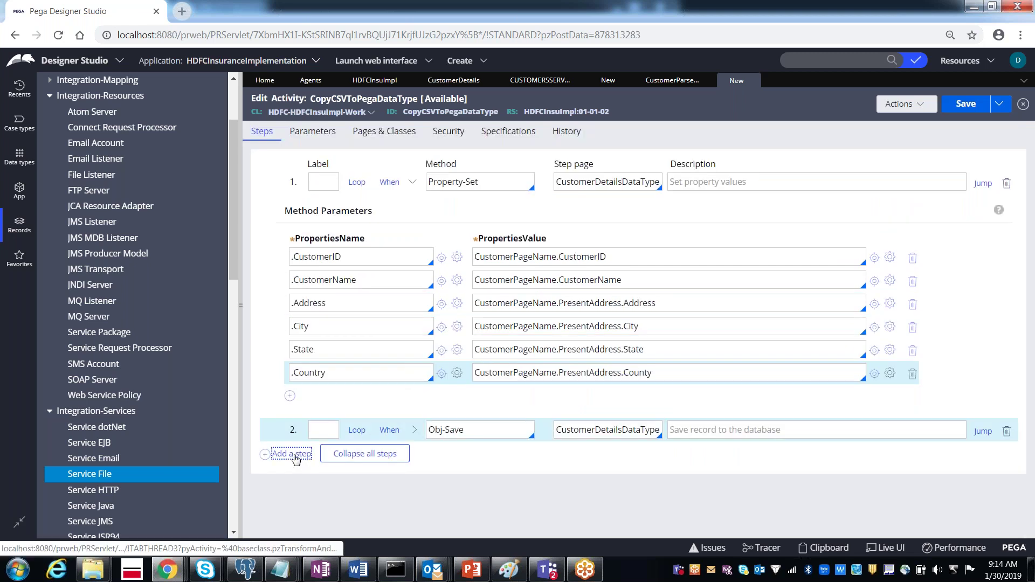
click(481, 454)
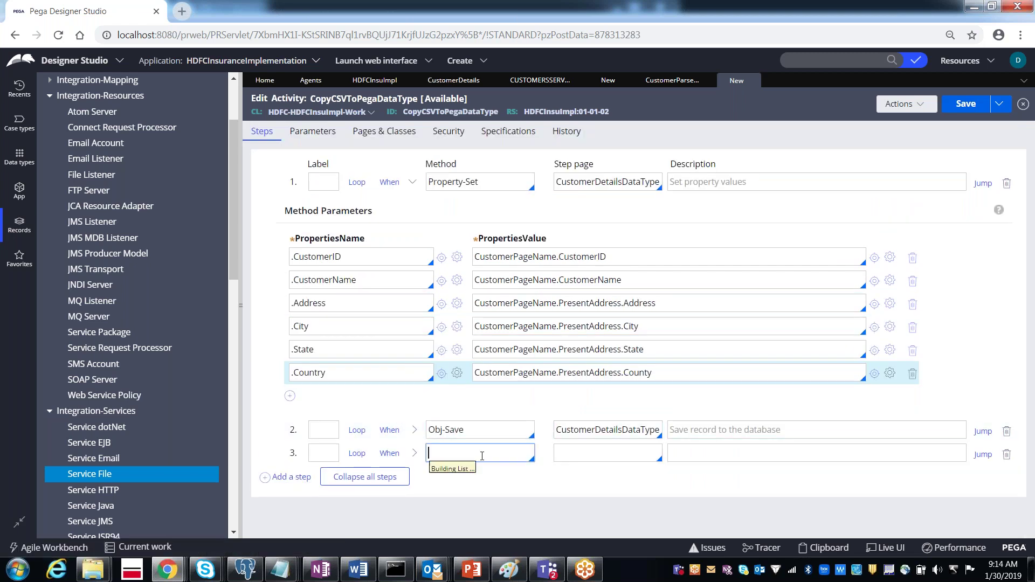
text(comm)
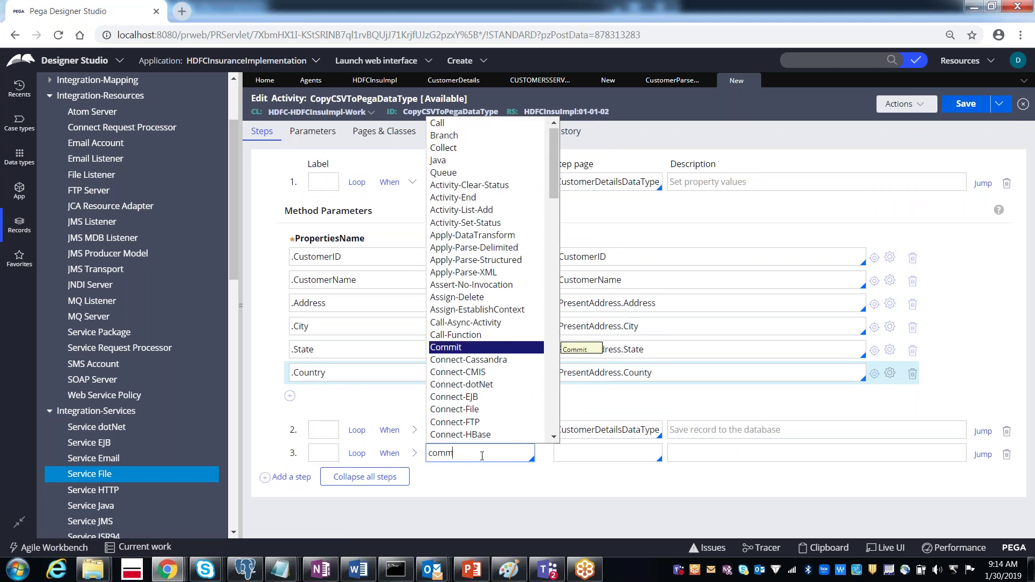
key(Return)
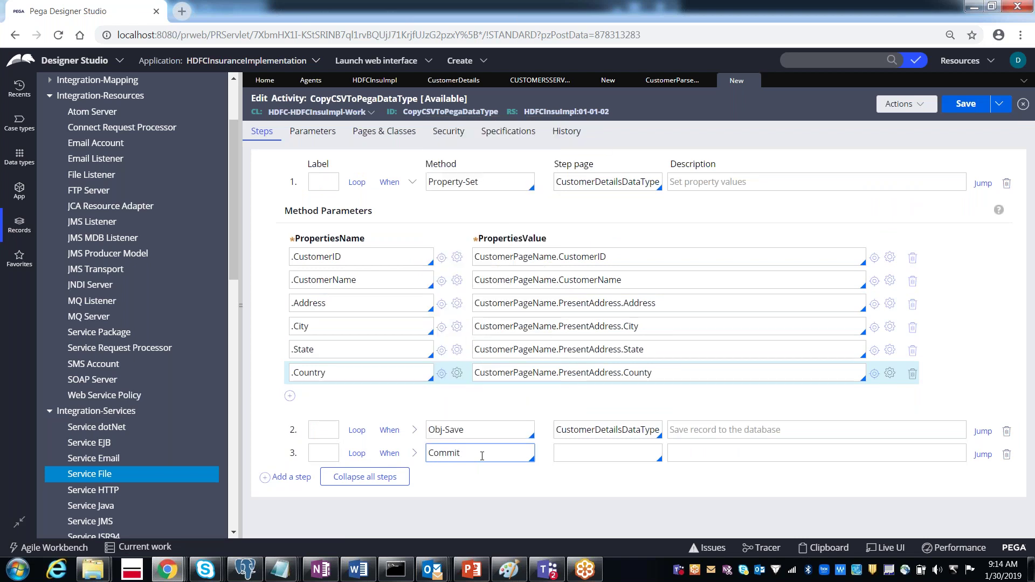
Disable WriteNow in the Obj-Save step's method parameters and collapse the step
click(414, 431)
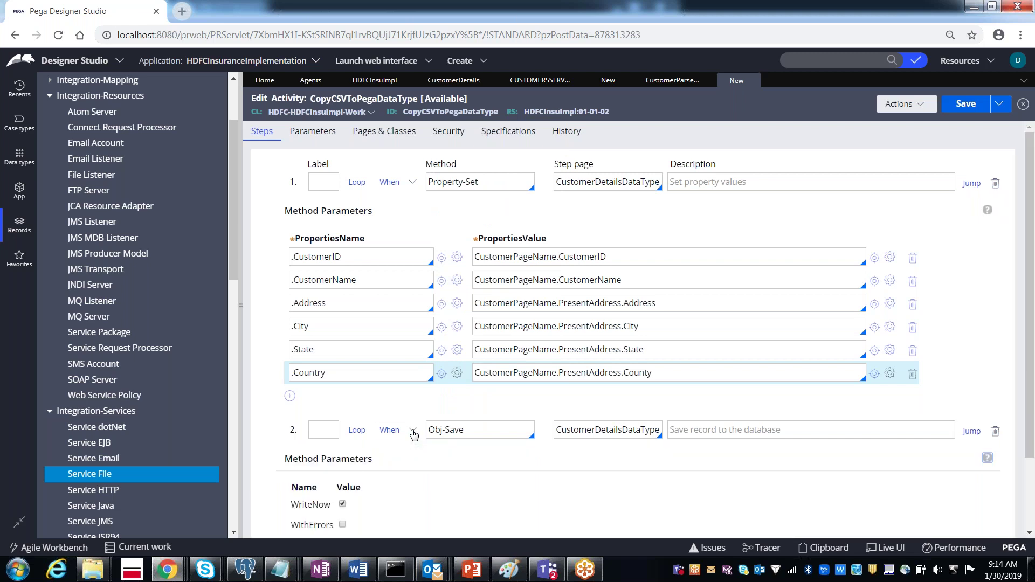
click(340, 507)
click(413, 431)
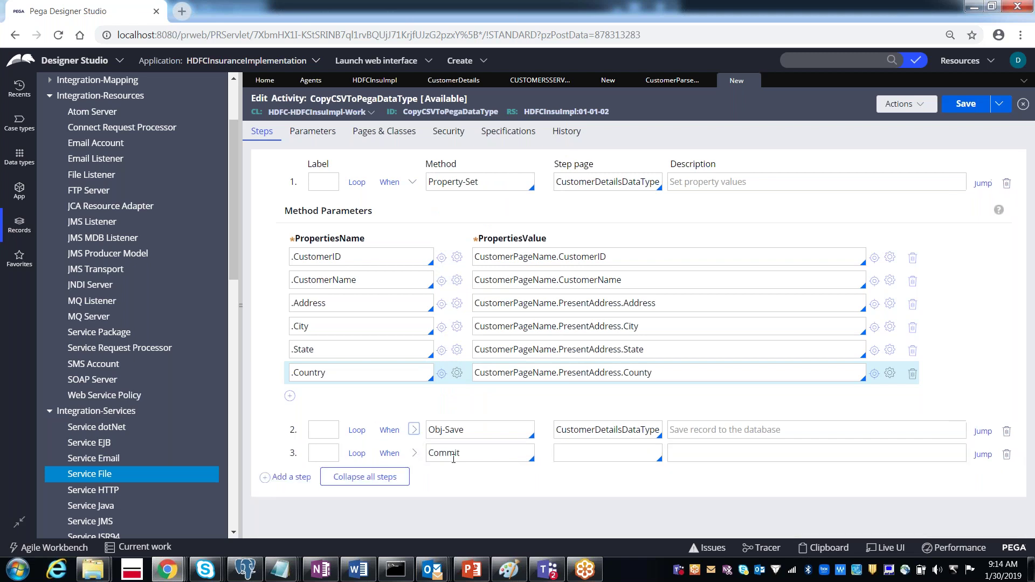
Replace the third step's method with a call to the commitWithErrorHandling activity
double_click(460, 454)
key(BackSpace)
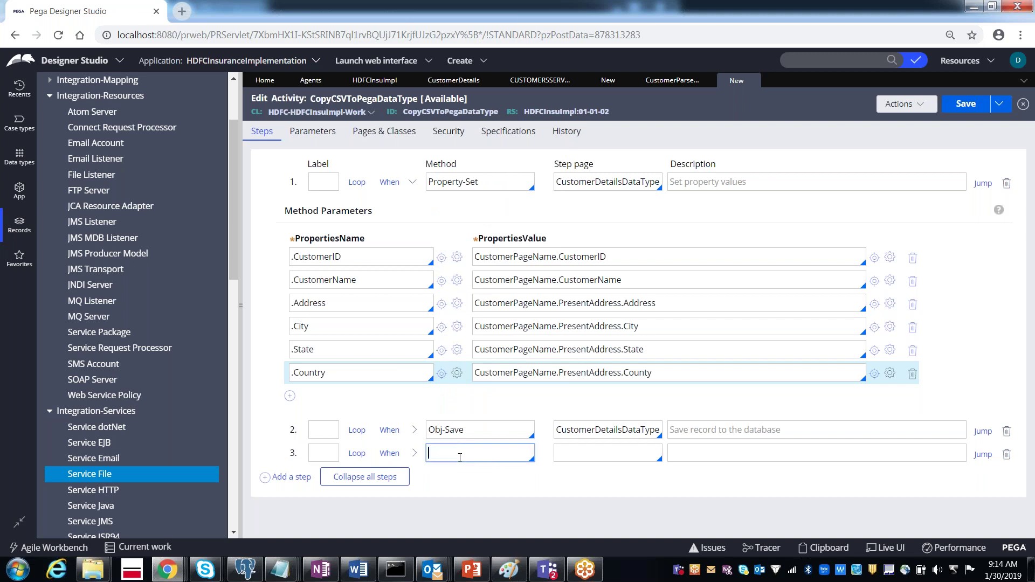
text(call)
key(Down)
text(commit)
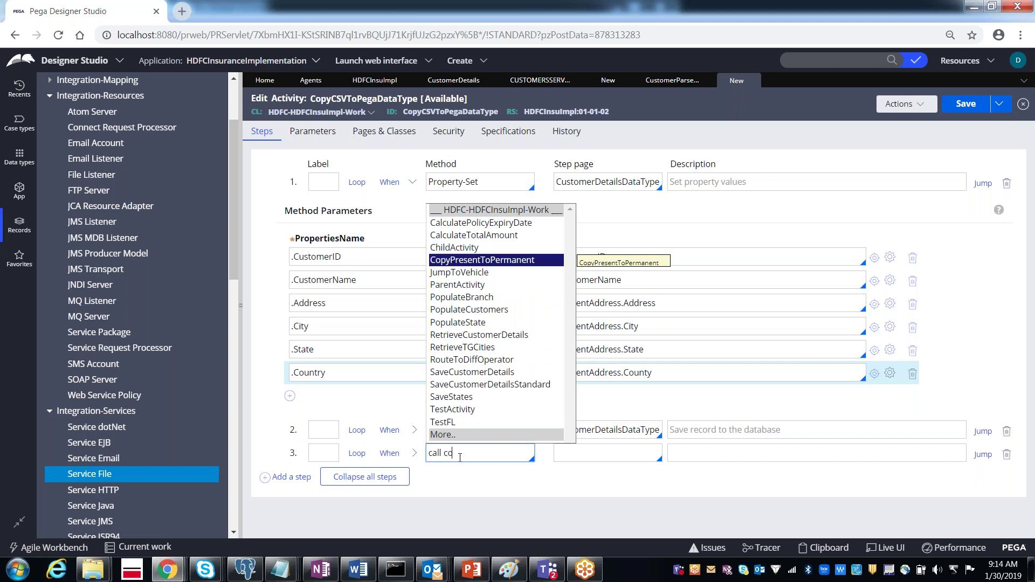
key(Down)
key(Page_Down)
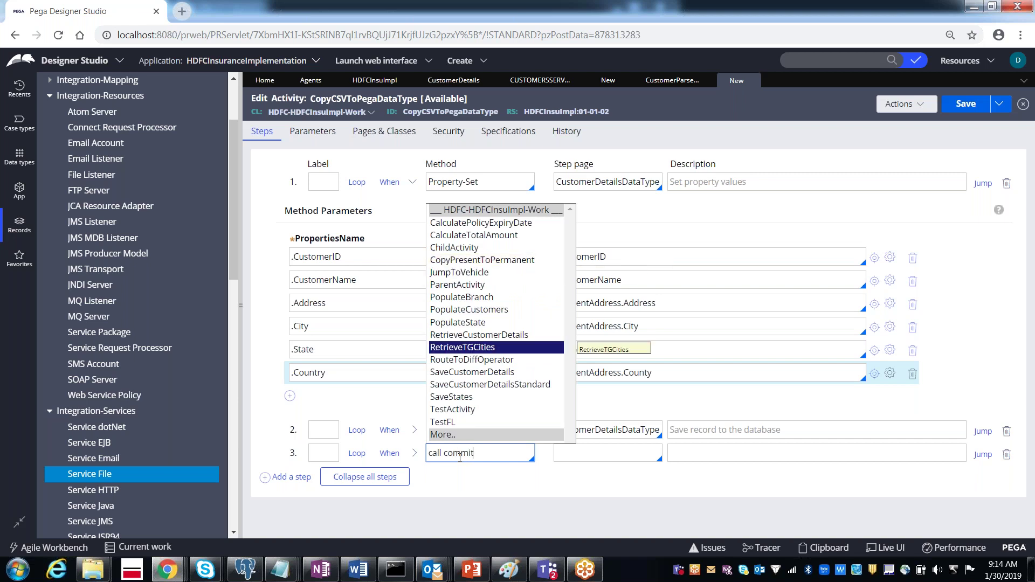
key(Page_Down)
key(Return)
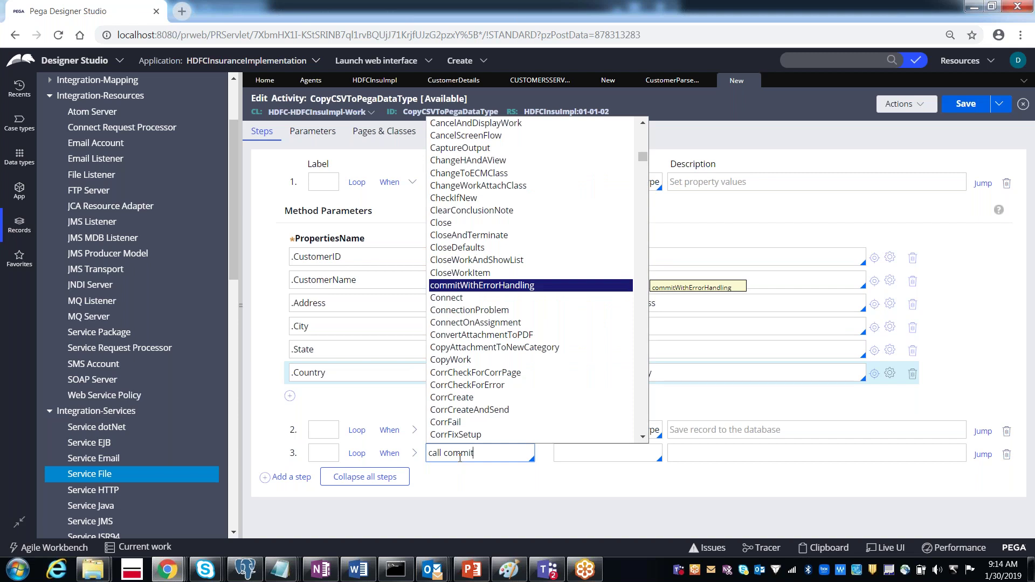
key(Return)
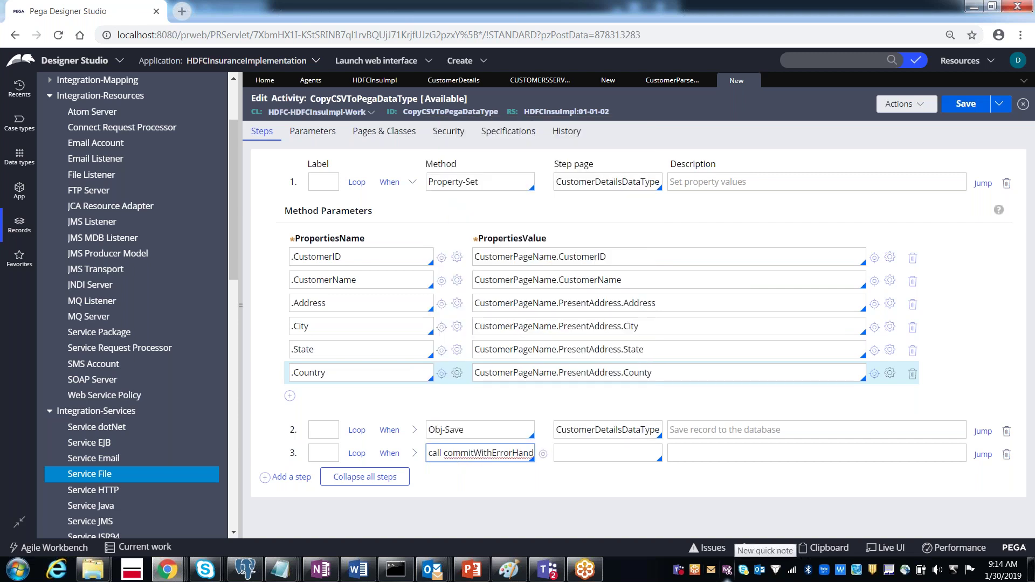
double_click(483, 453)
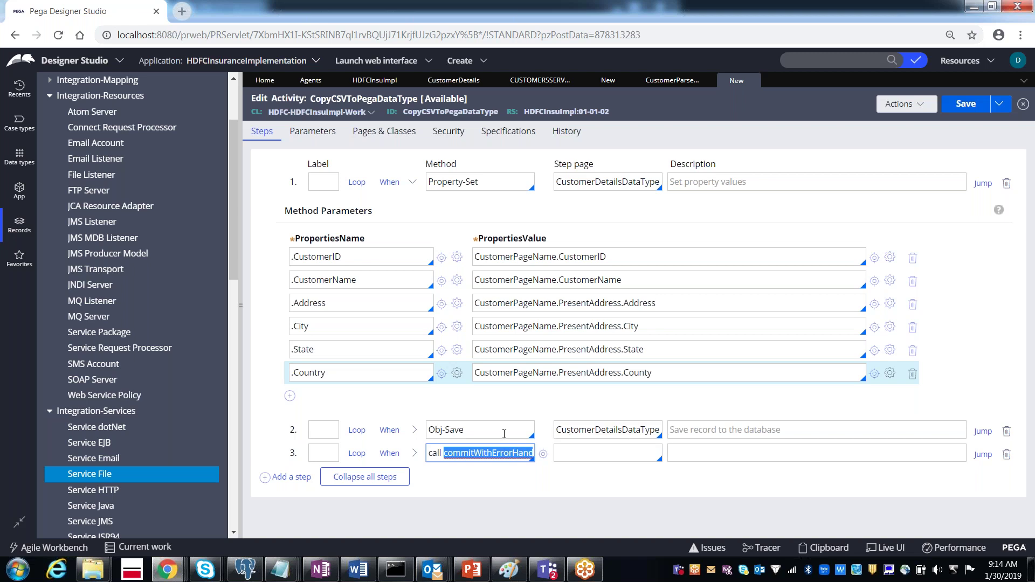
Enable conditions after the Obj-Save action with When StepStatusFail and Jump to Later Step if true, and submit them
click(984, 432)
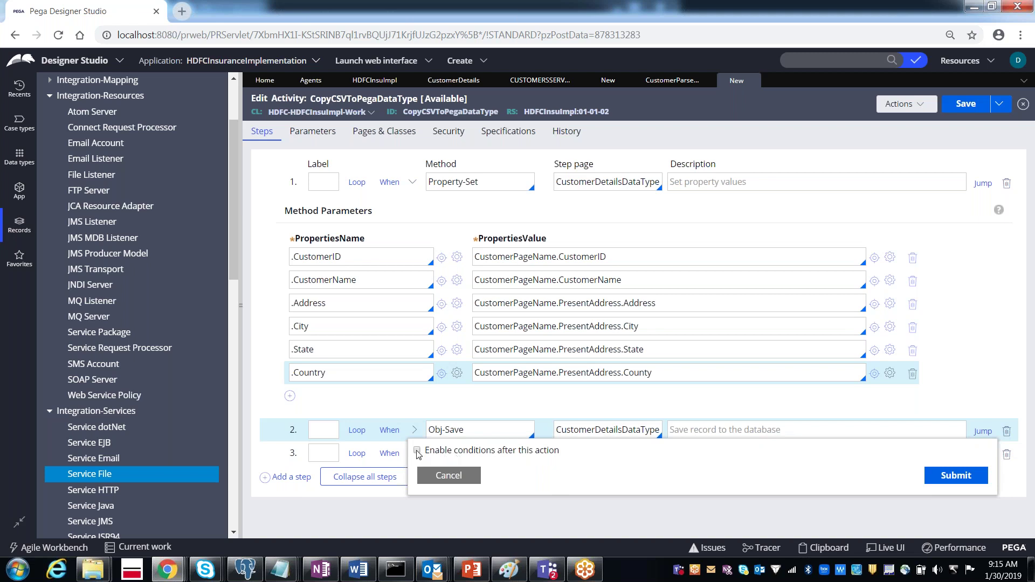
click(417, 451)
click(463, 491)
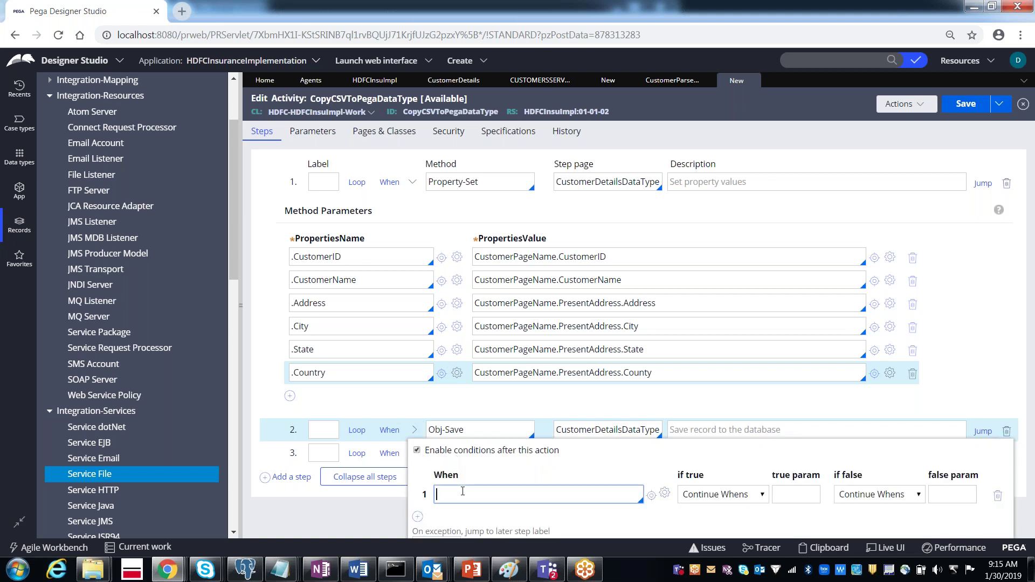
text(step)
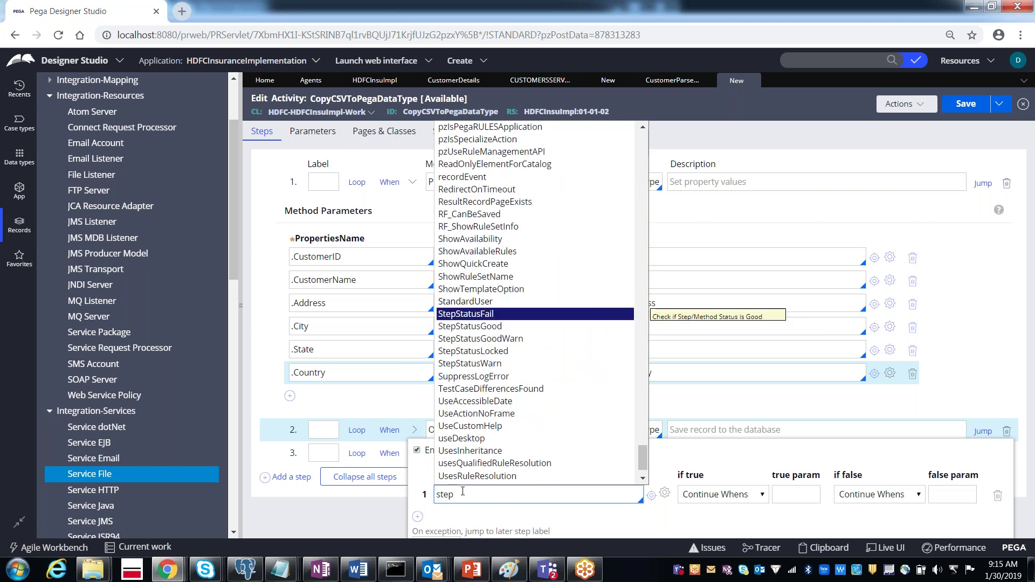
click(456, 314)
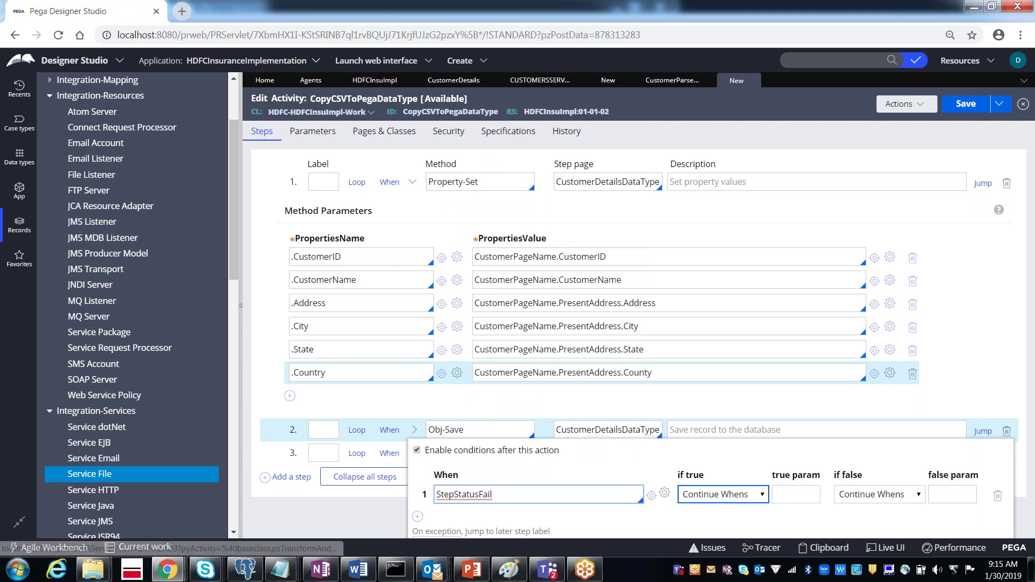
click(701, 494)
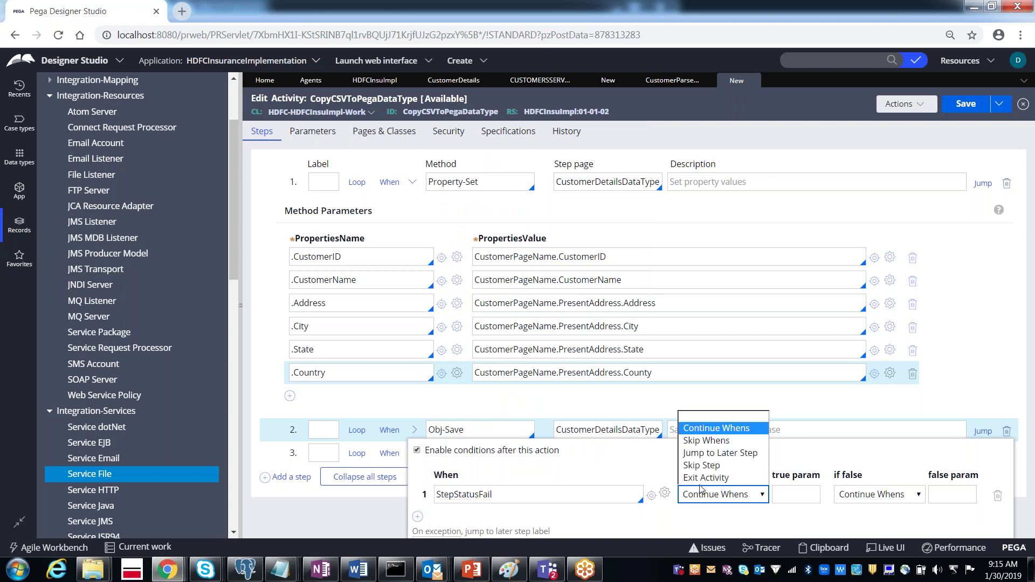
click(707, 456)
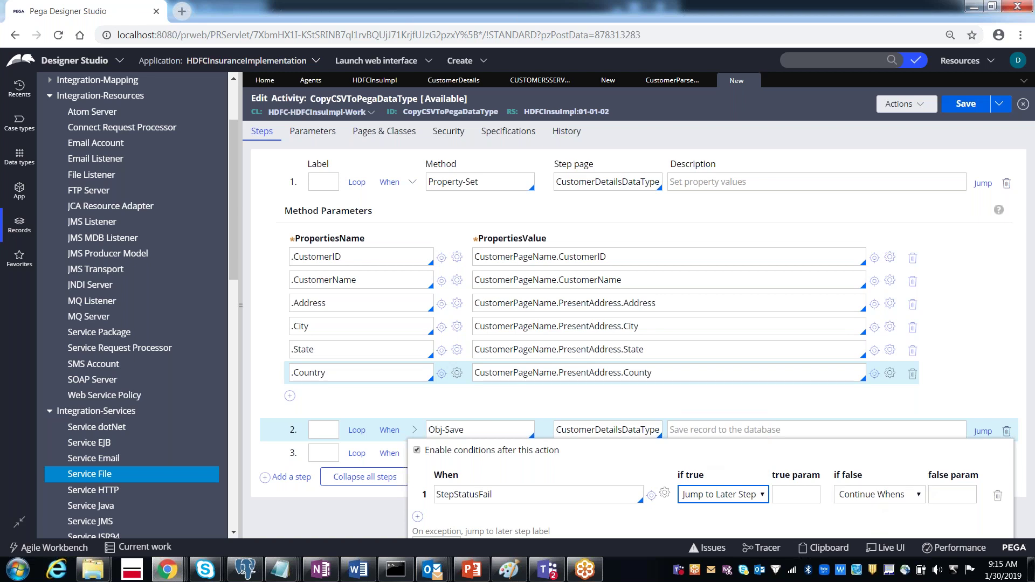
key(Tab)
key(Tab)
key(Tab)
key(Tab)
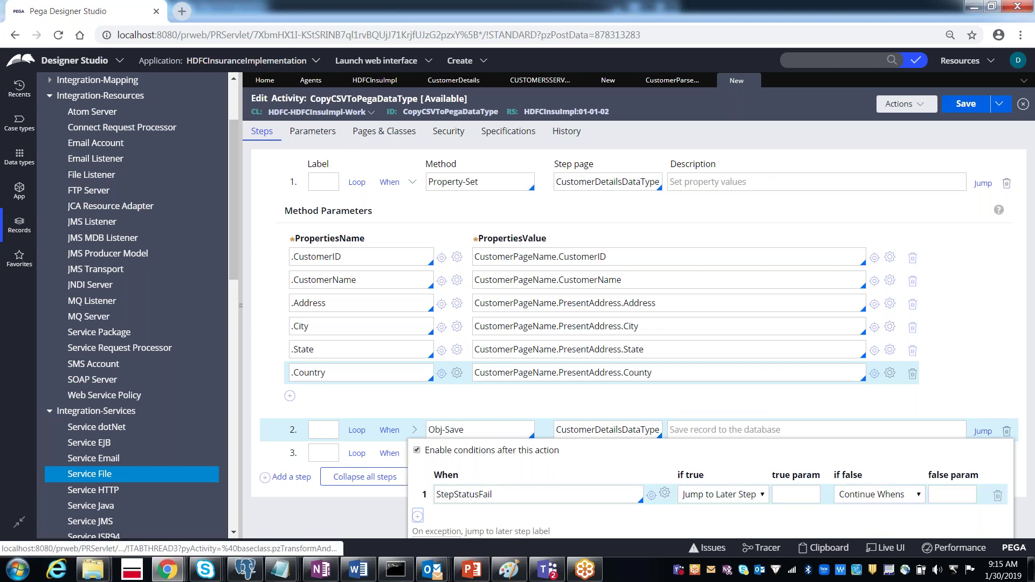
key(Tab)
key(Tab)
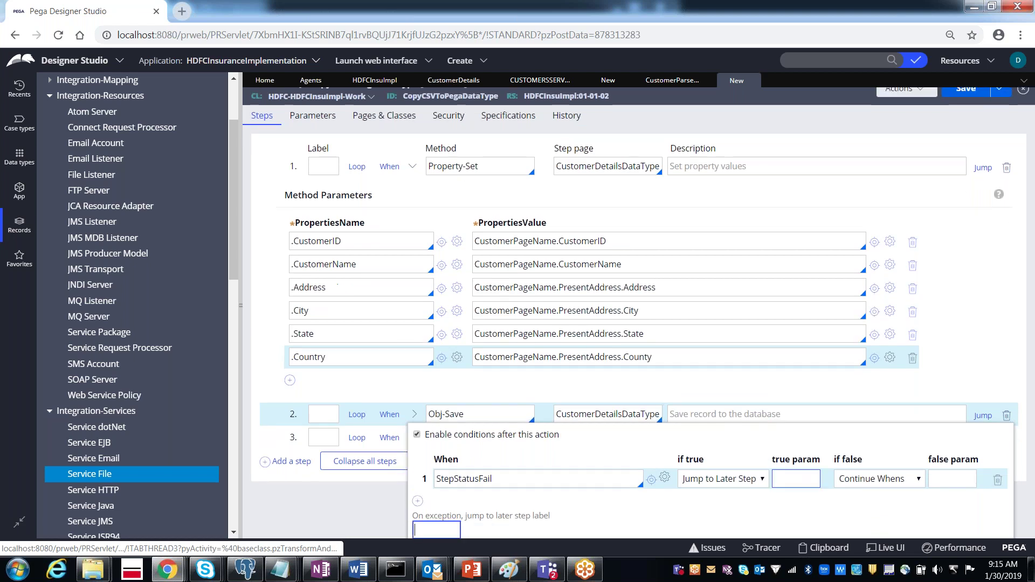
click(961, 522)
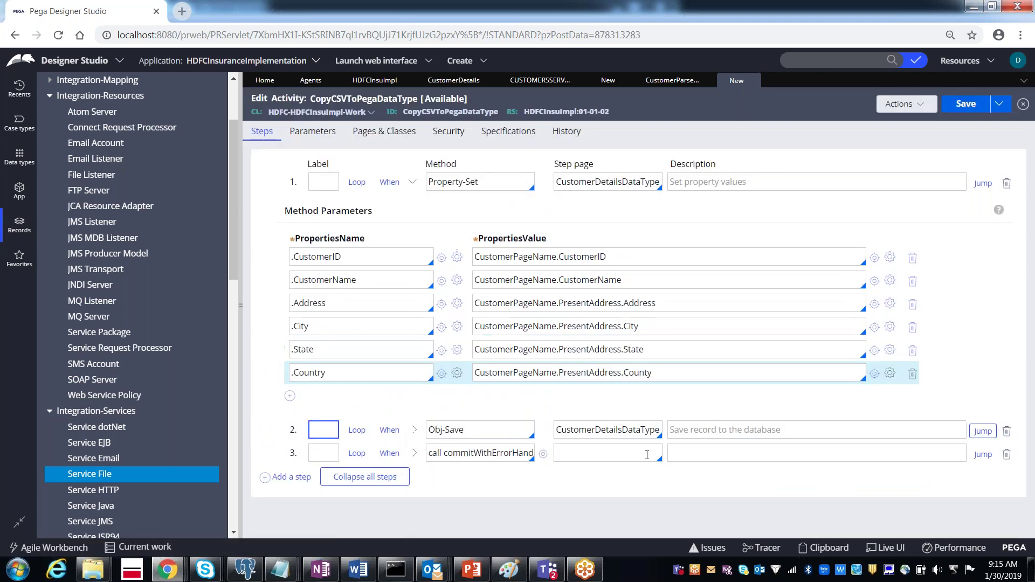
Set the true param of the Obj-Save step's StepStatusFail jump condition to Err and submit it
click(978, 435)
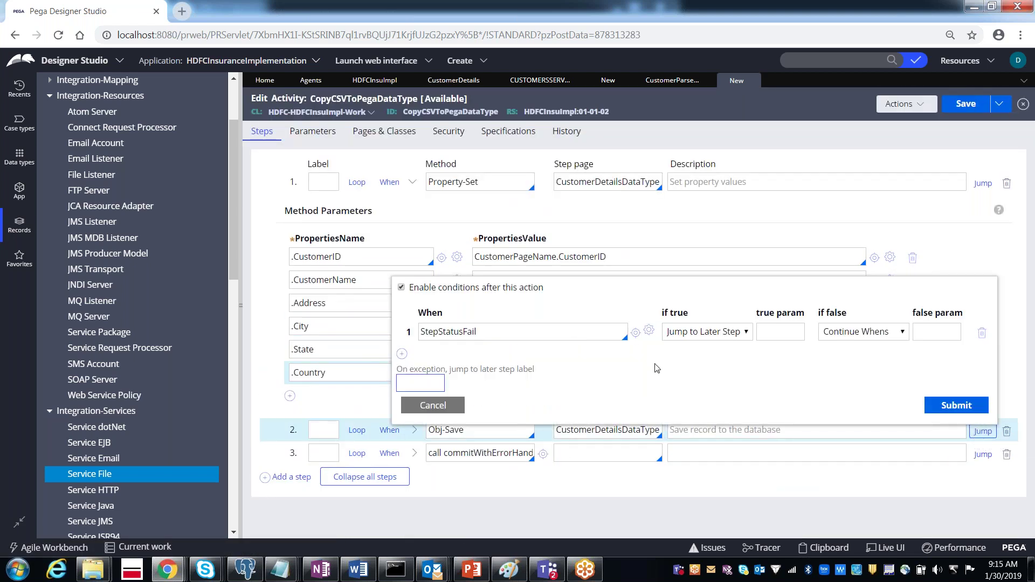
click(779, 332)
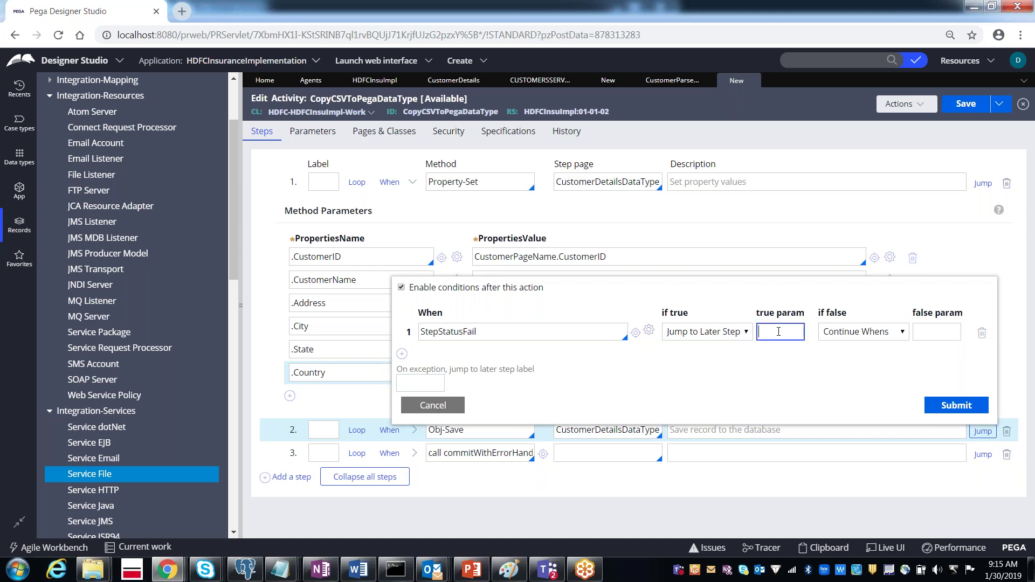
text(Err)
click(956, 406)
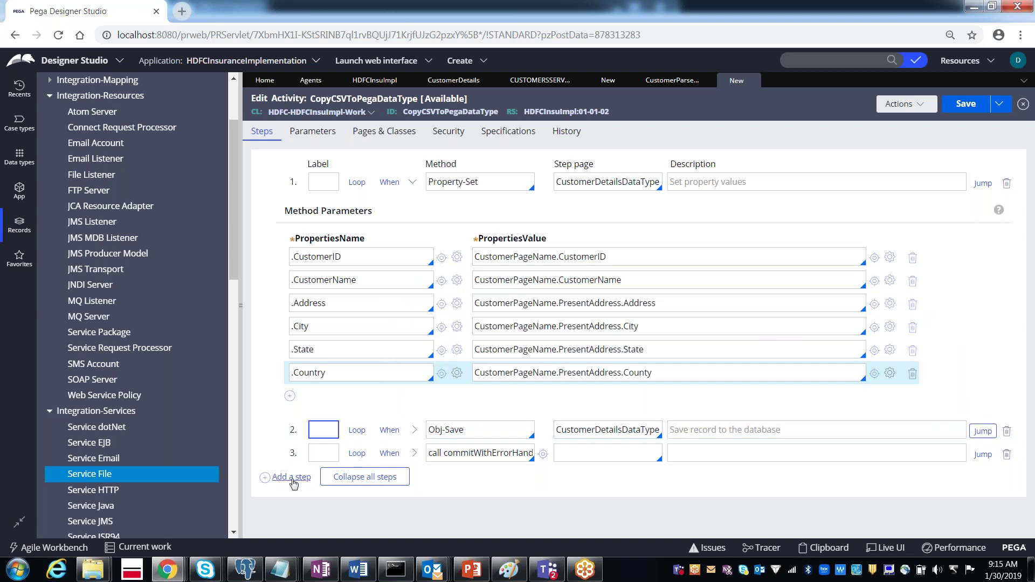
Add a fourth step to the activity and label it Err
click(326, 455)
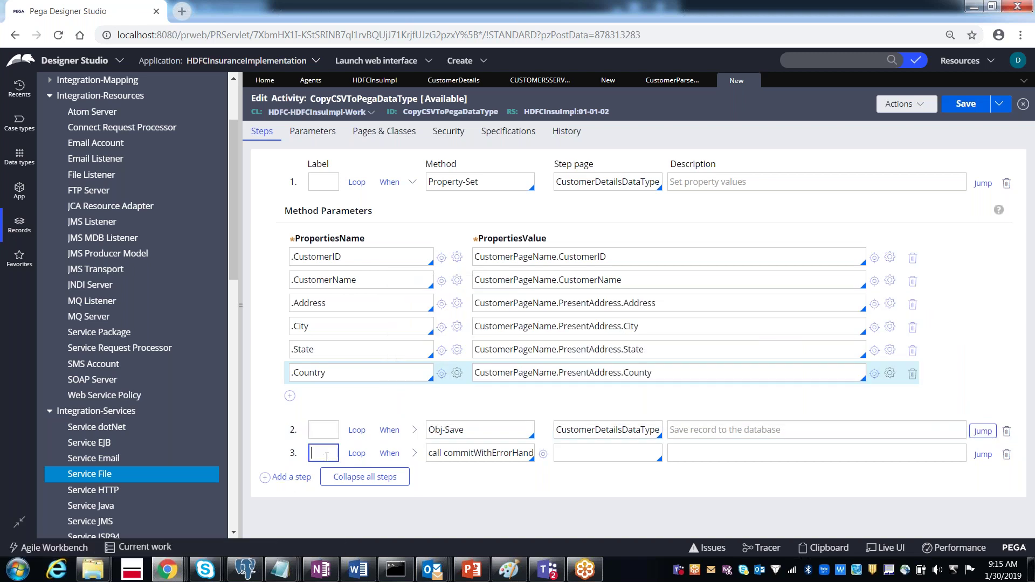
click(296, 478)
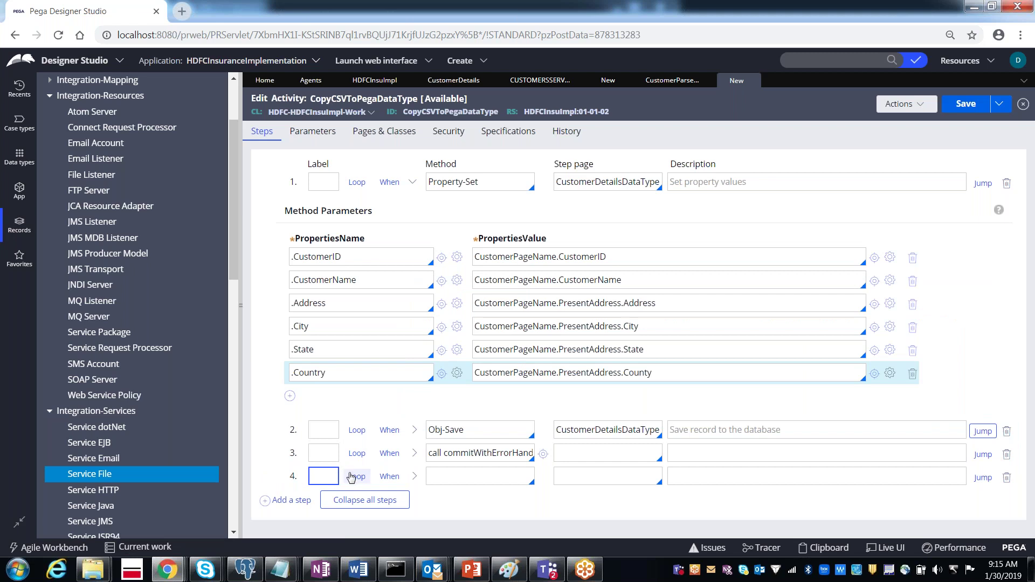
text(Err)
key(Tab)
key(Tab)
key(Tab)
key(Tab)
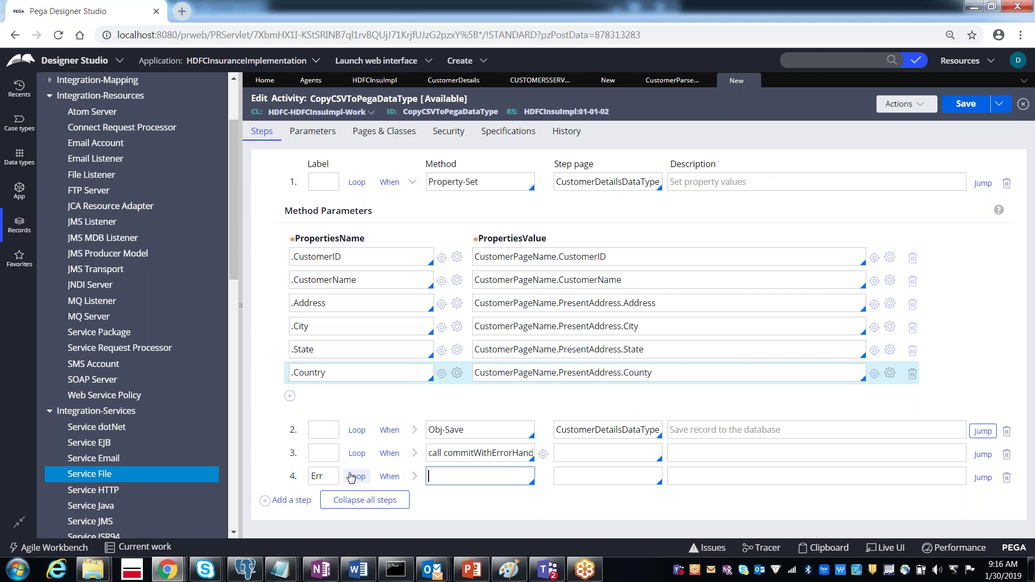
Set the method of the step labelled Err to Obj-Validate
text(proper)
key(BackSpace)
key(BackSpace)
key(BackSpace)
key(BackSpace)
key(BackSpace)
key(BackSpace)
text(obj-)
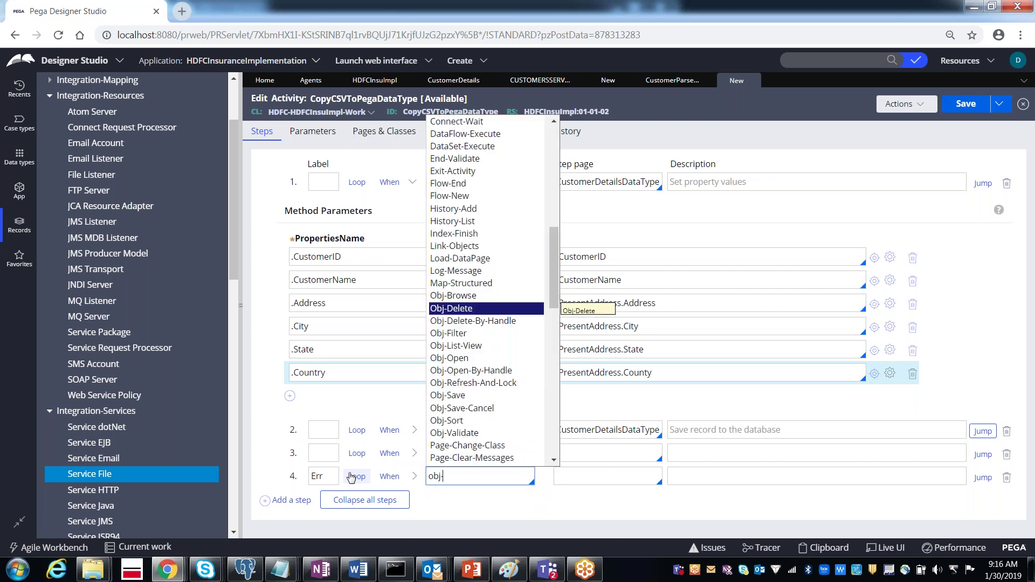
text(va)
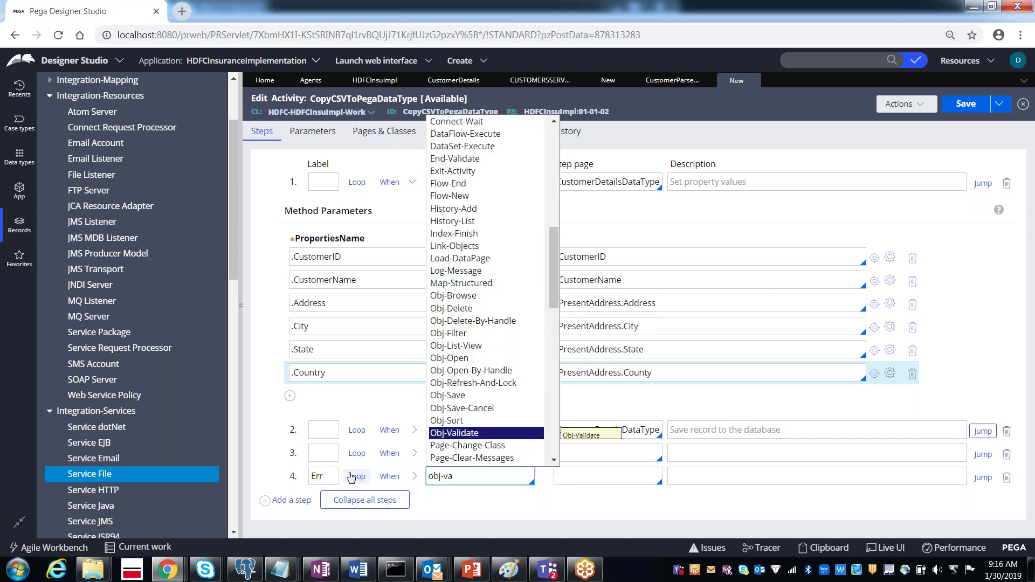
key(Return)
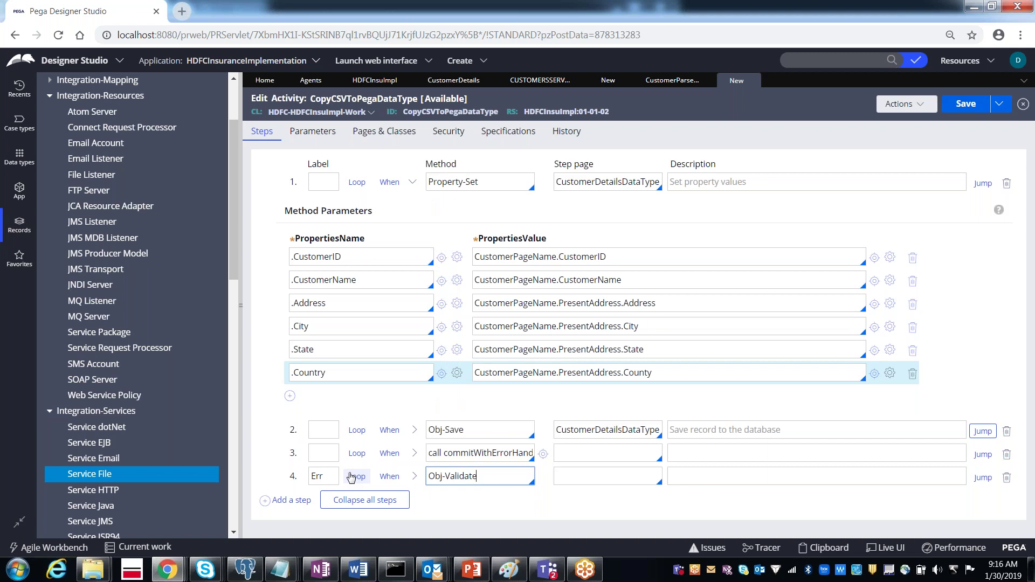
Delete the fourth step, labelled Err, and disable the conditions after the Obj-Save action
click(1007, 482)
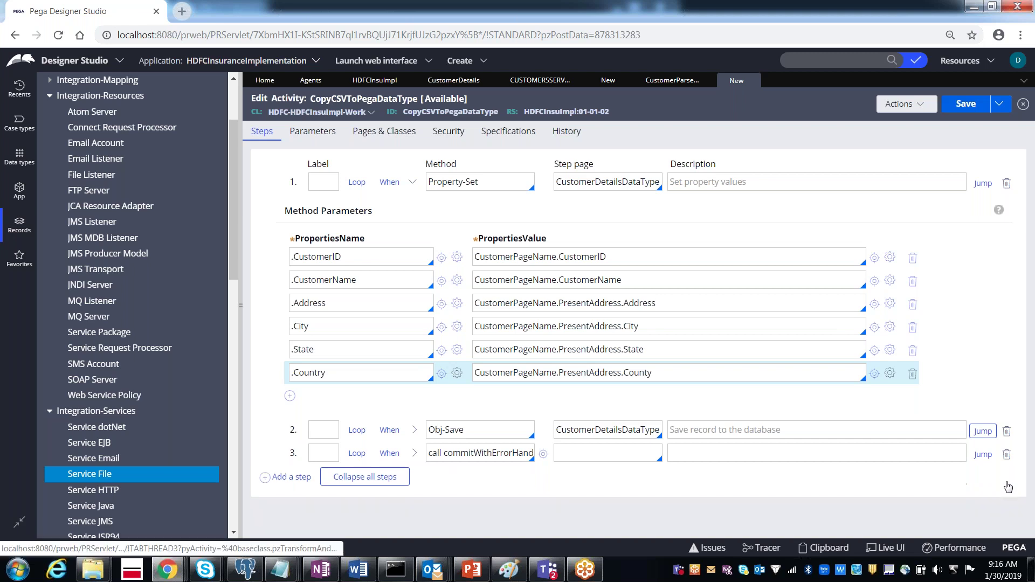
double_click(484, 458)
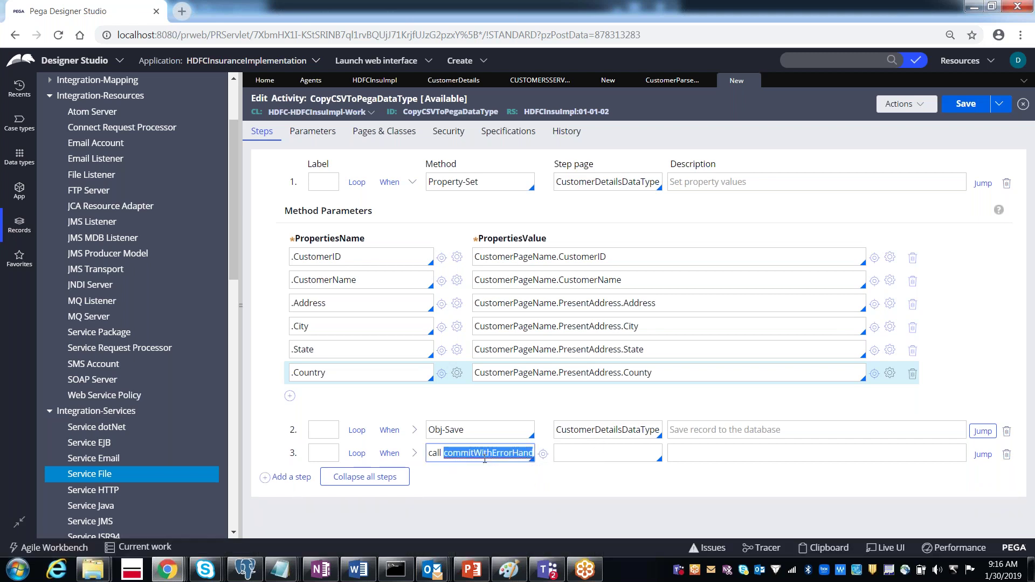
click(977, 434)
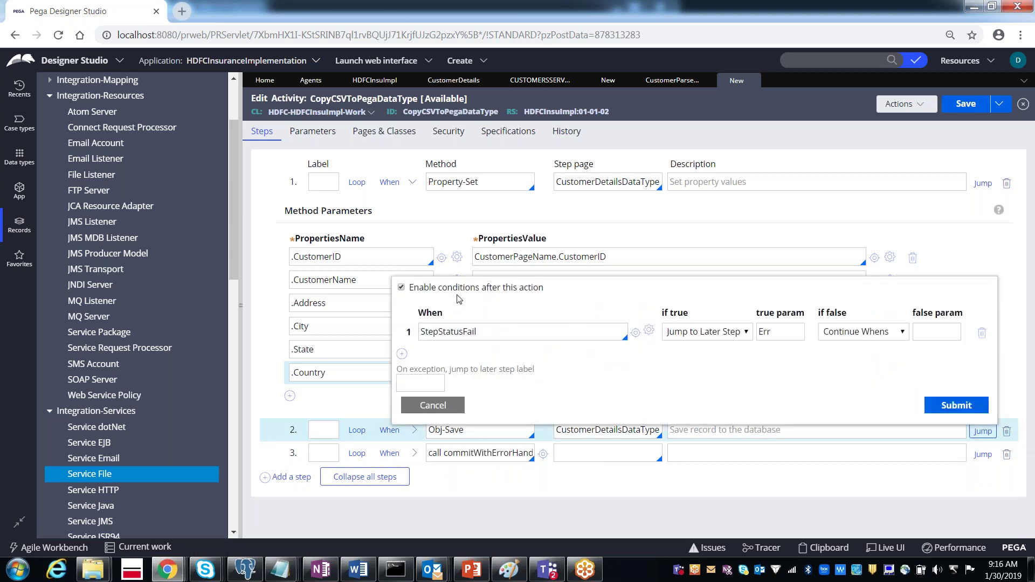
click(402, 288)
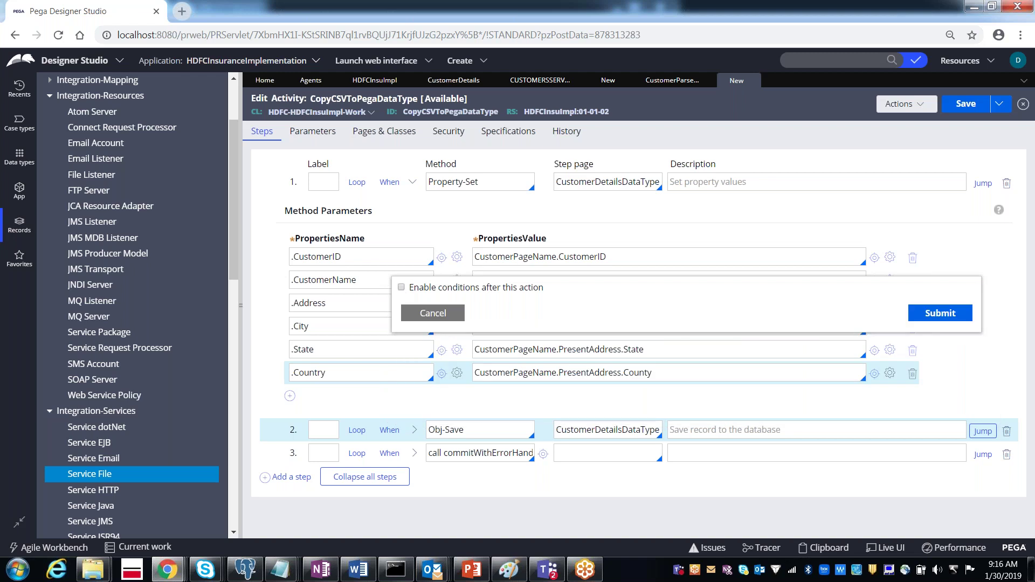
click(936, 316)
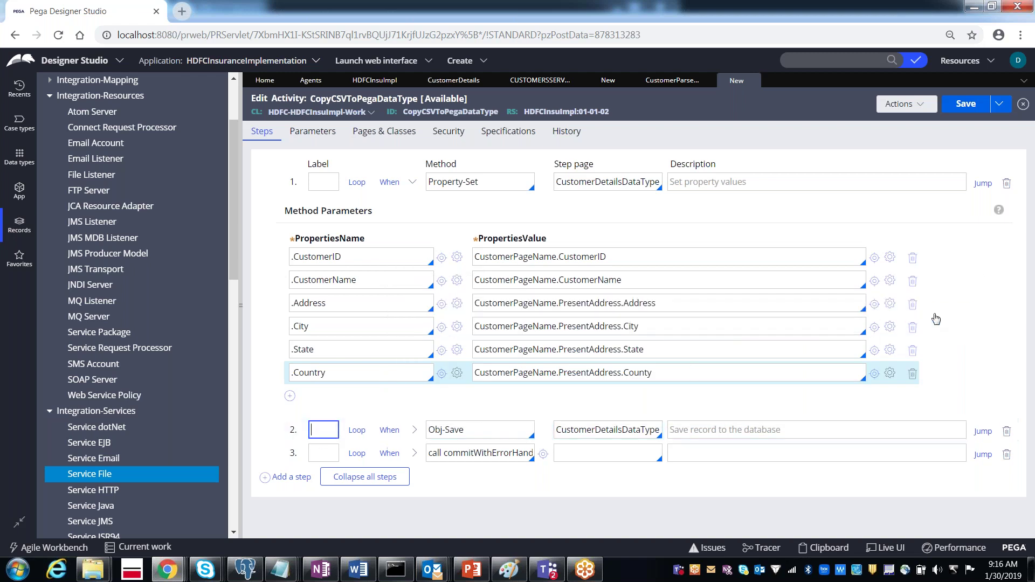
Save the CopyCSVToPegaDataType activity and the CustomerServiceFile service file that uses it in its parse segment
click(472, 455)
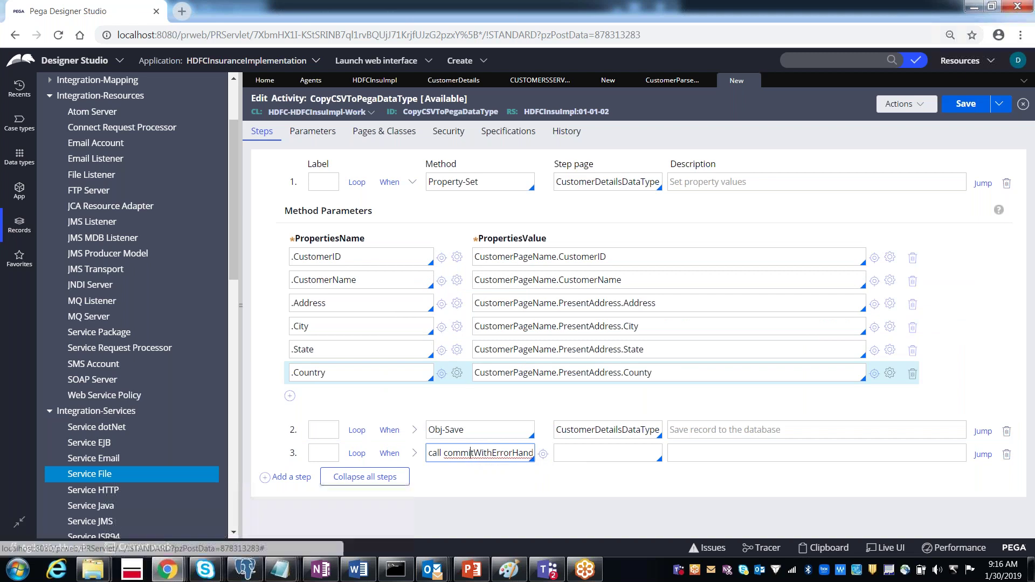
click(965, 108)
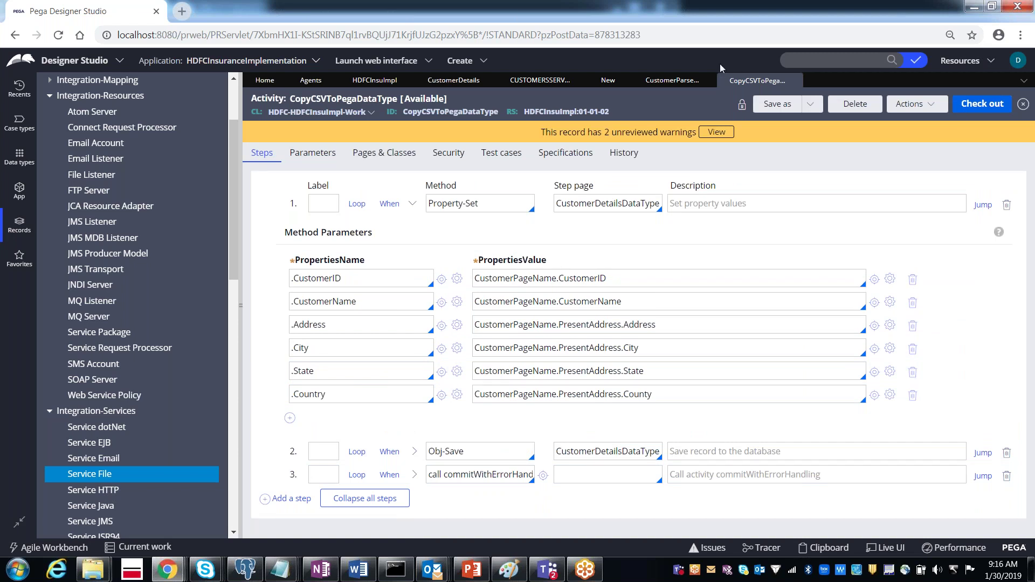
click(611, 83)
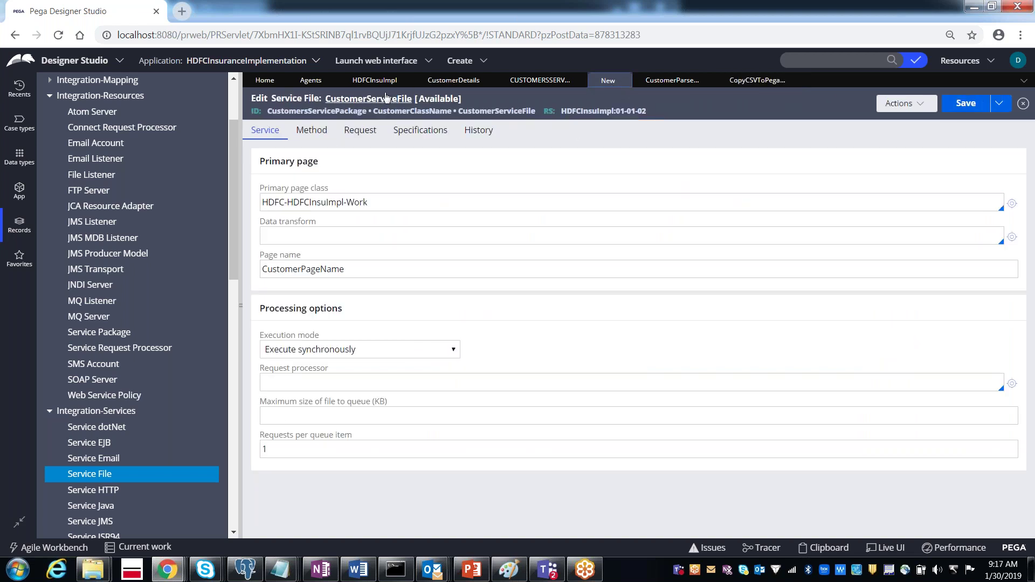
click(365, 138)
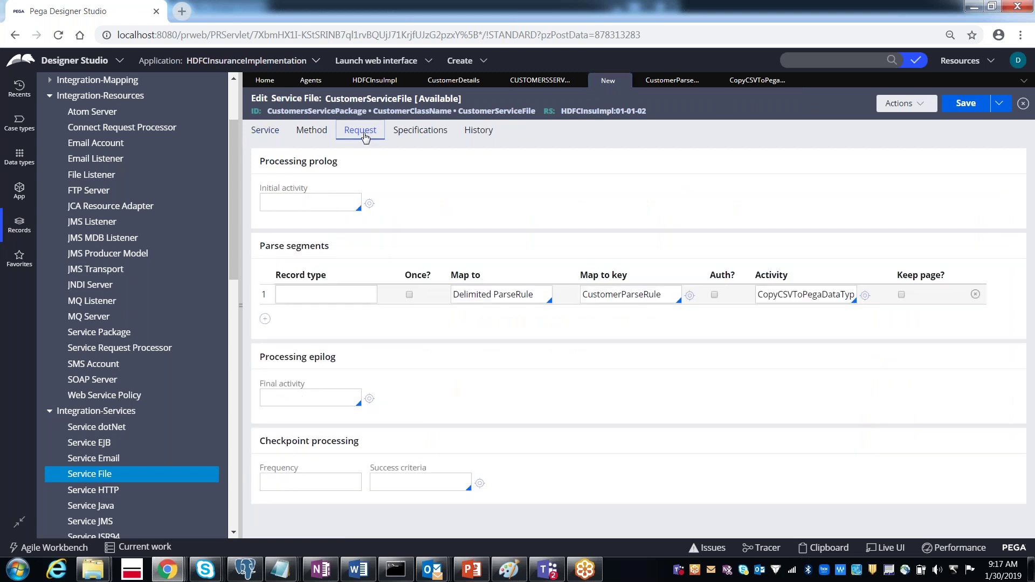
click(792, 295)
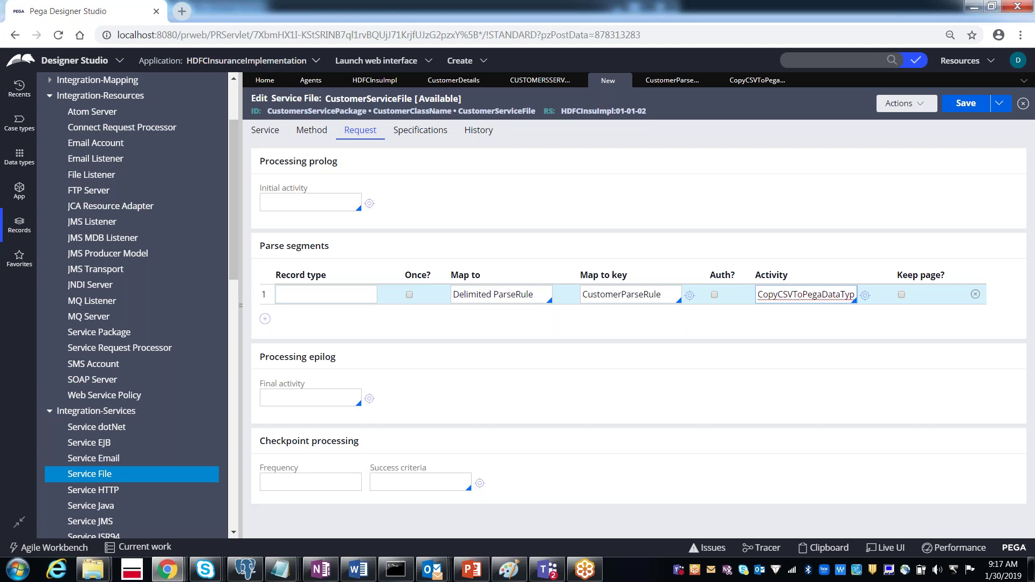
click(962, 107)
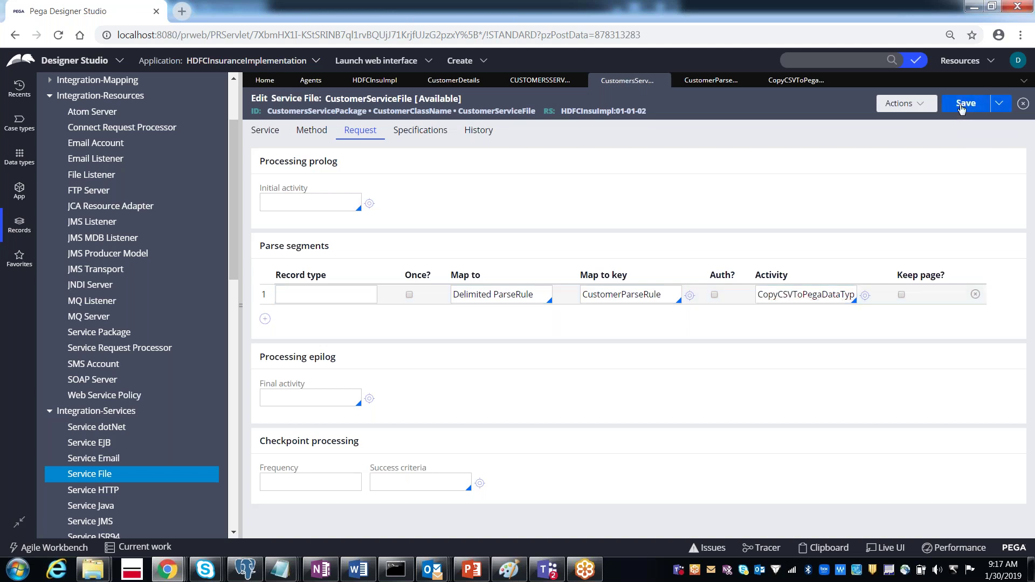
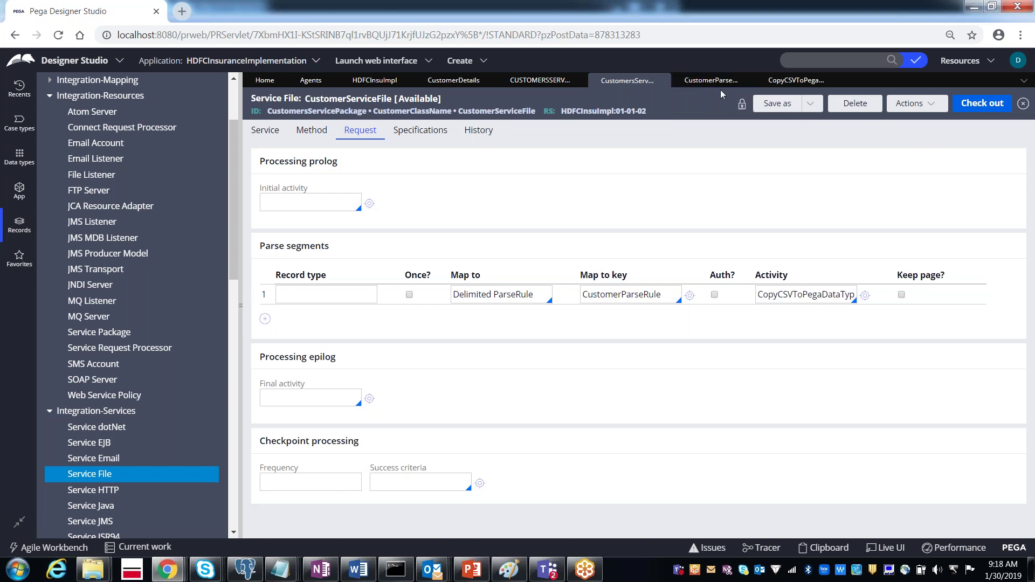
Check out the CustomerParseRule parse rule and check it in with the comment "wip"
click(704, 86)
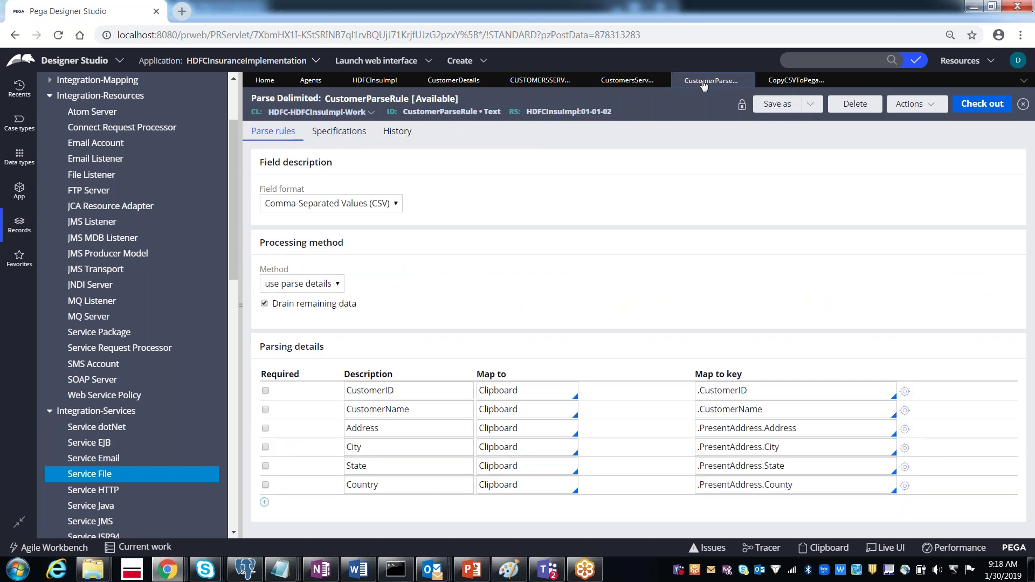
click(972, 109)
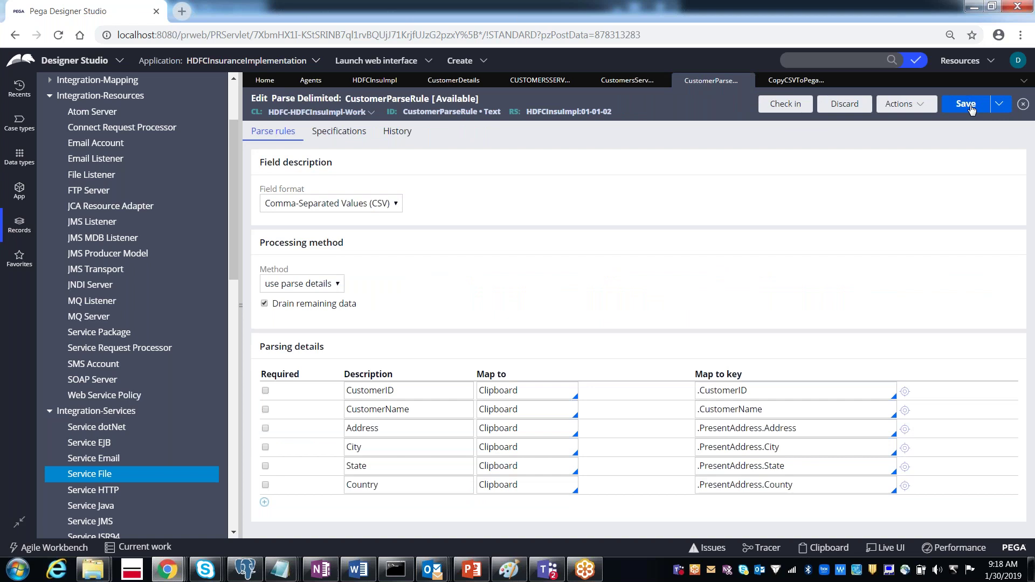
click(789, 106)
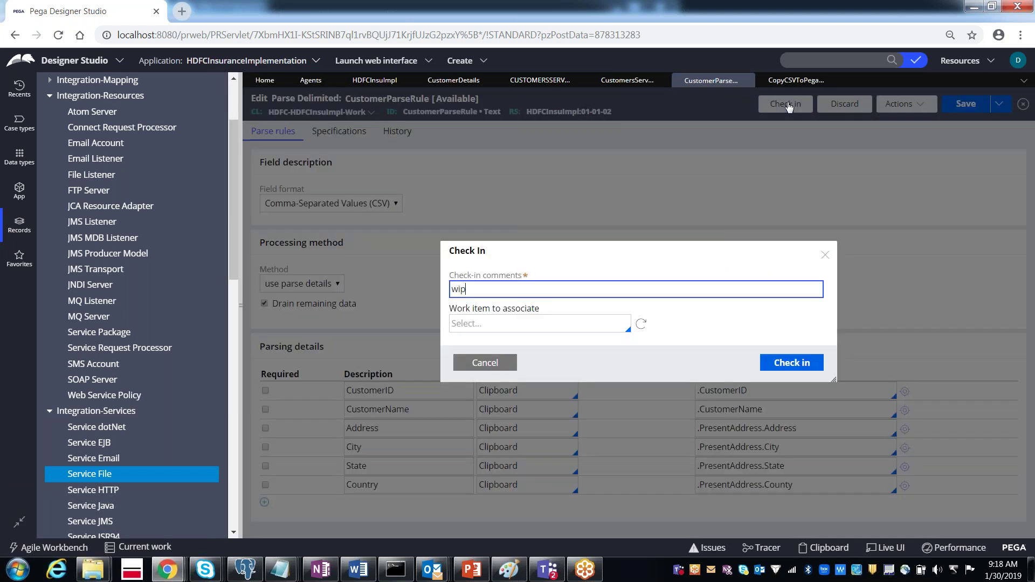
click(800, 371)
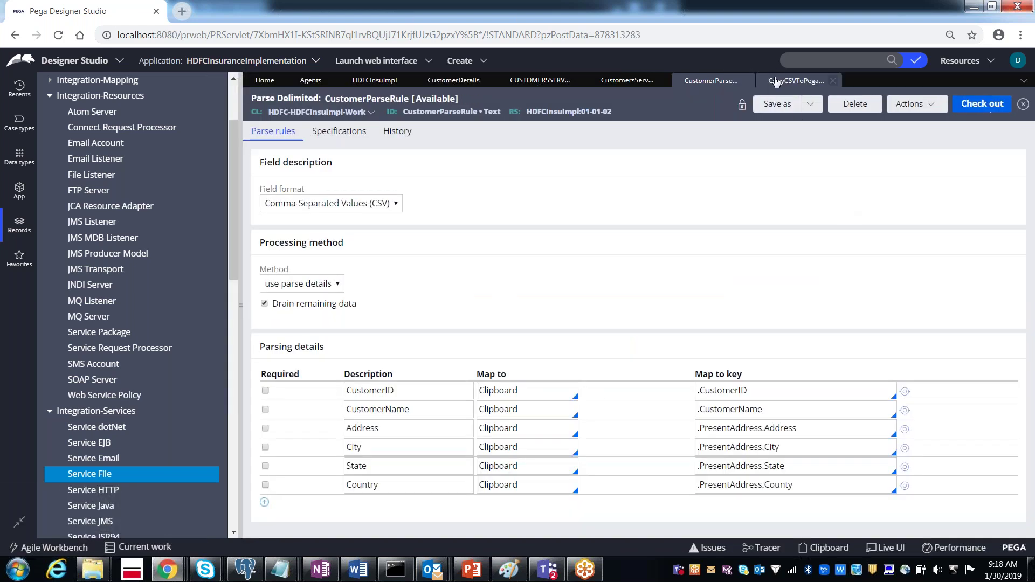
Check out the CopyCSVToPegaDataType activity and check it in with the comment "wip"
click(776, 84)
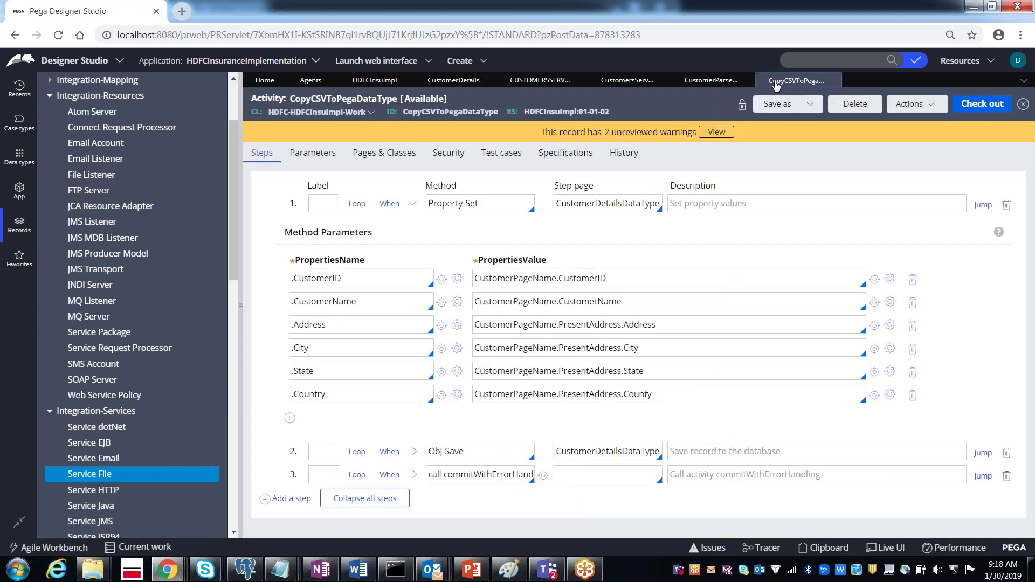
click(970, 107)
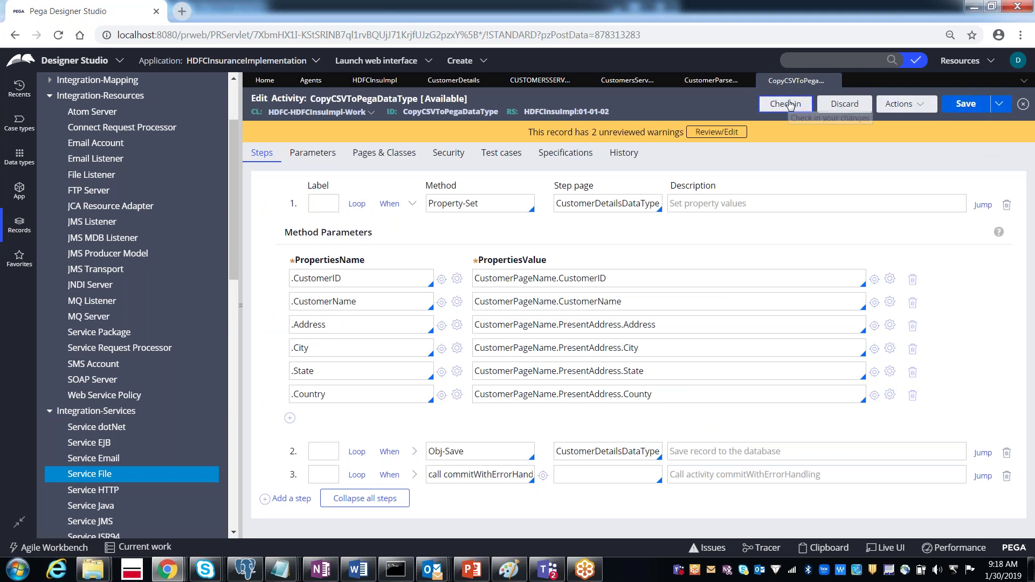
click(790, 104)
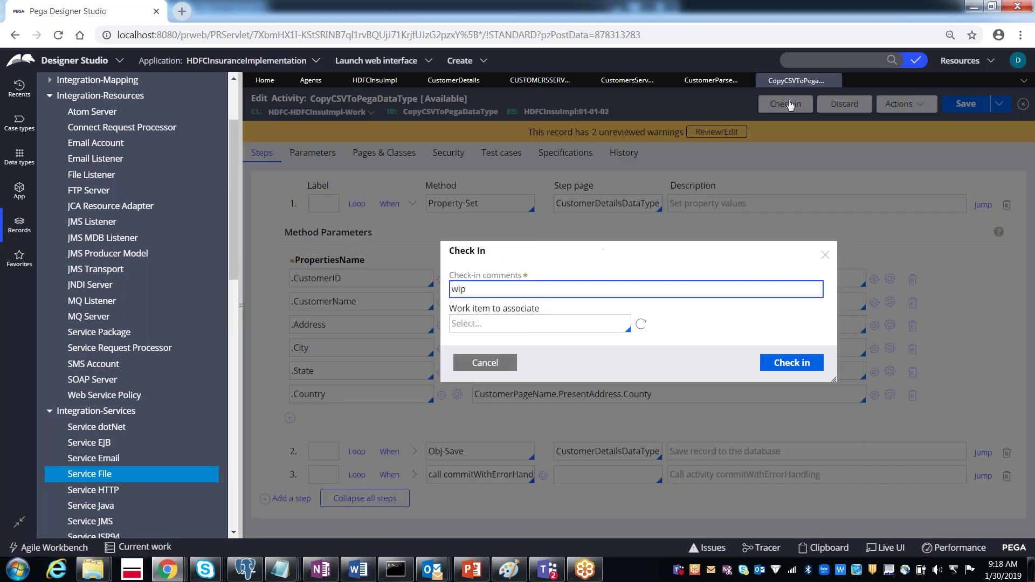
click(791, 361)
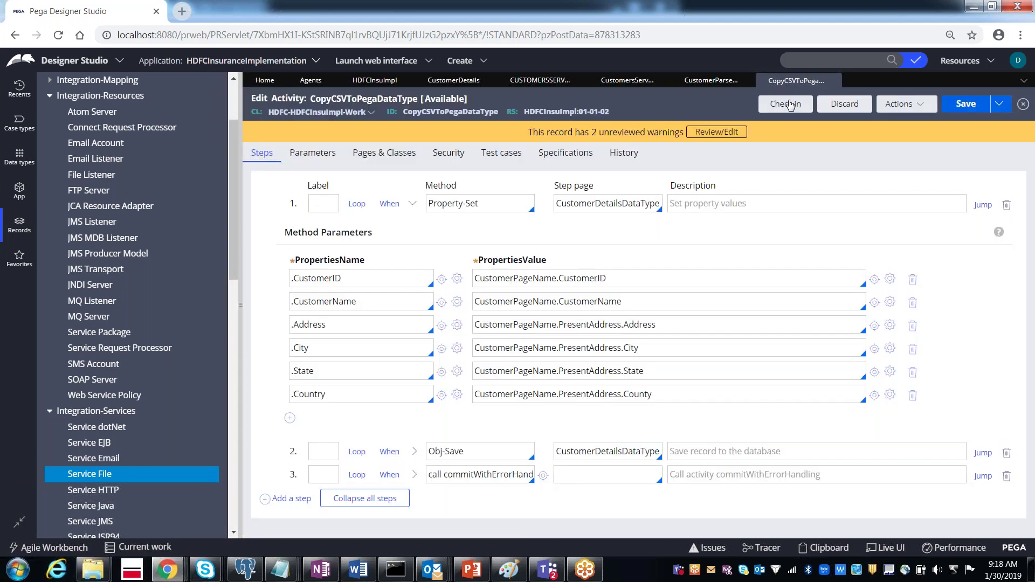
Review the service package's context, the service file's parse segment and the parse rule's field mappings
click(711, 81)
click(618, 84)
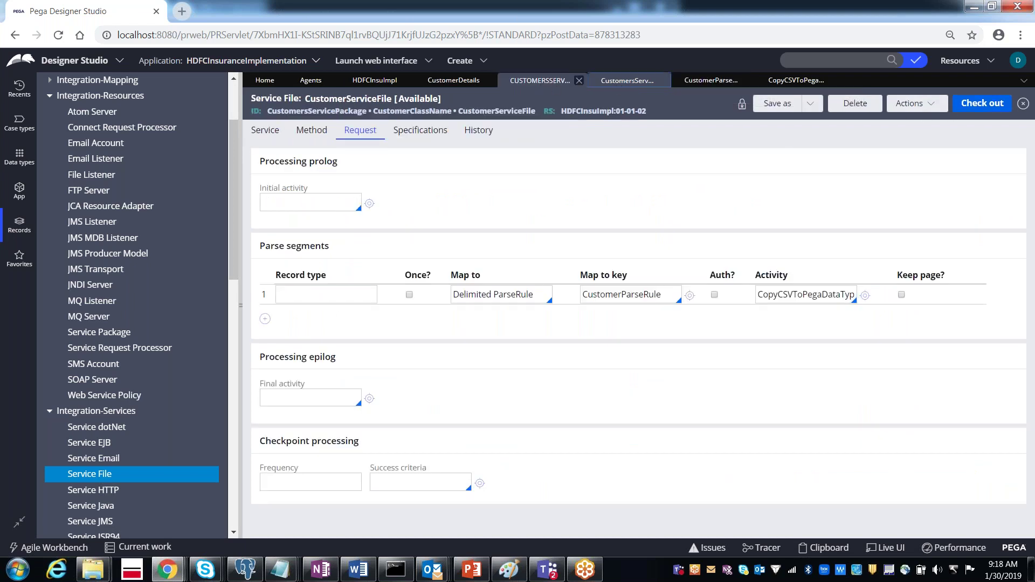
click(540, 80)
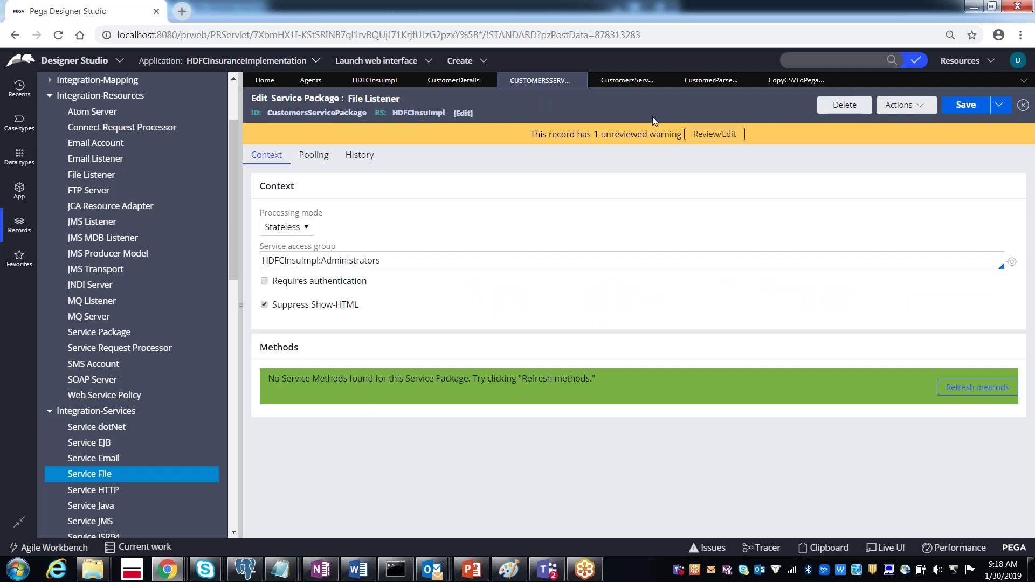
click(611, 82)
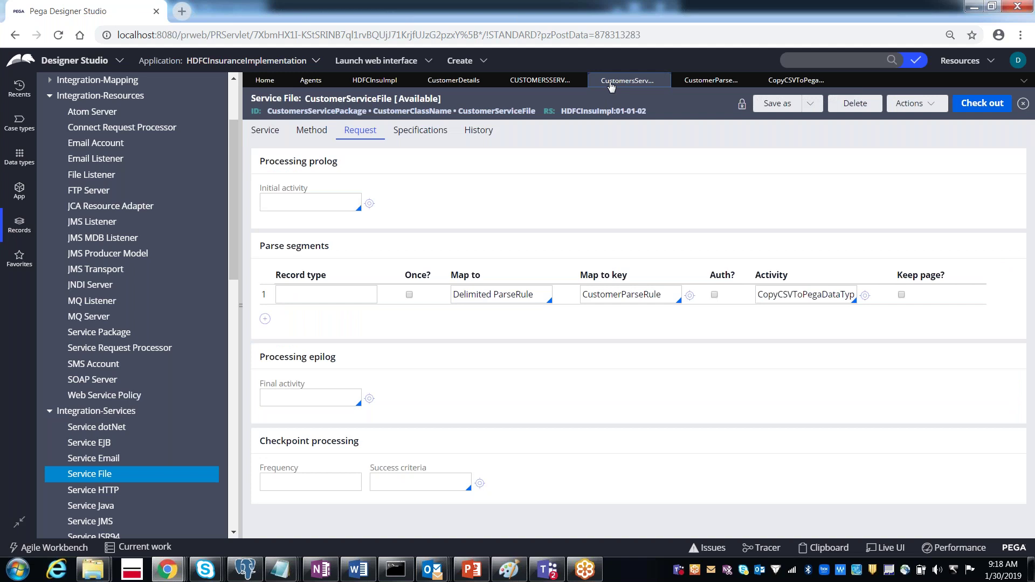
click(699, 85)
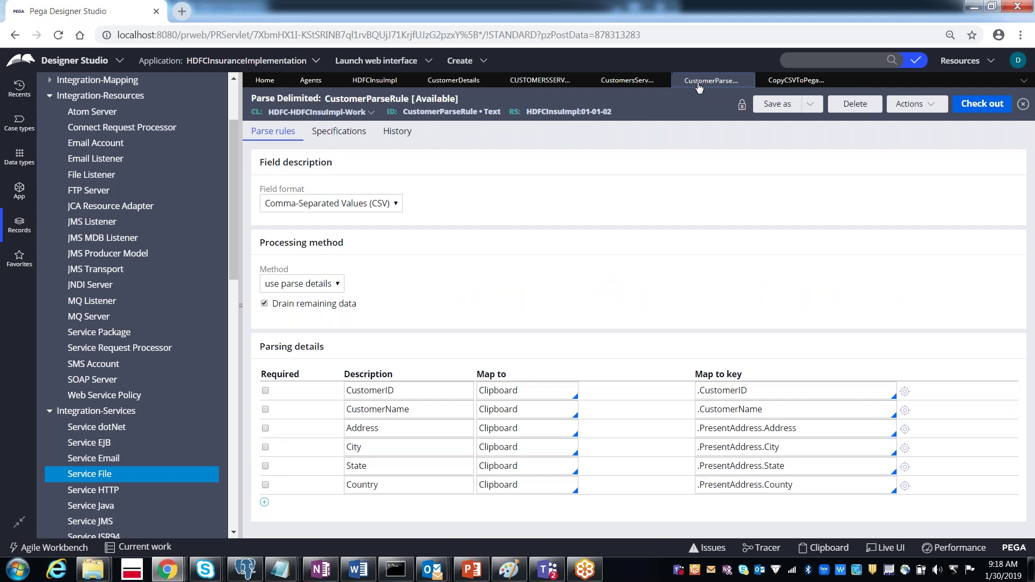
Open the run simulation for the CustomerServiceFile service file, start tracing the rule, and arrange both windows for viewing
click(631, 83)
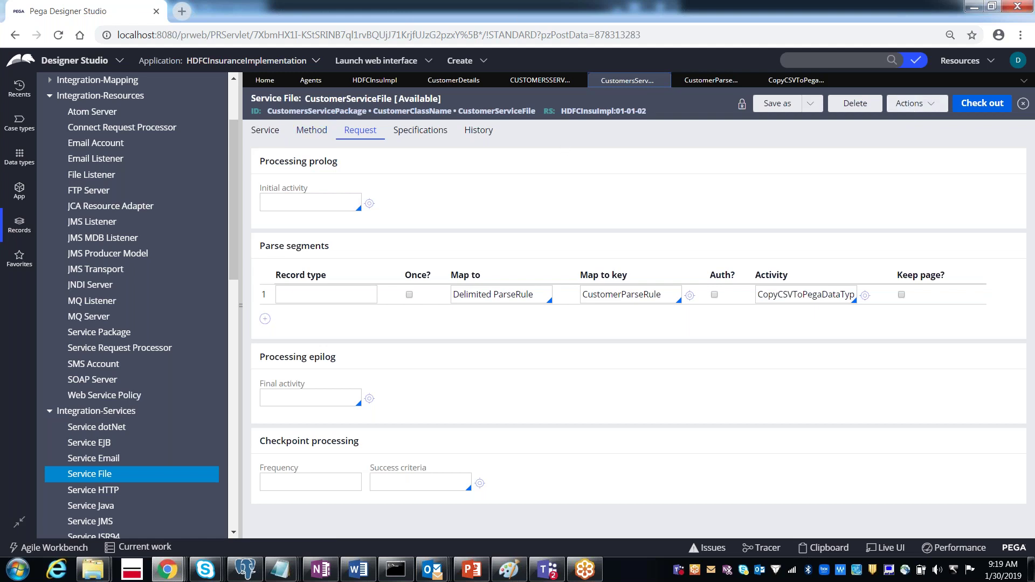
click(907, 108)
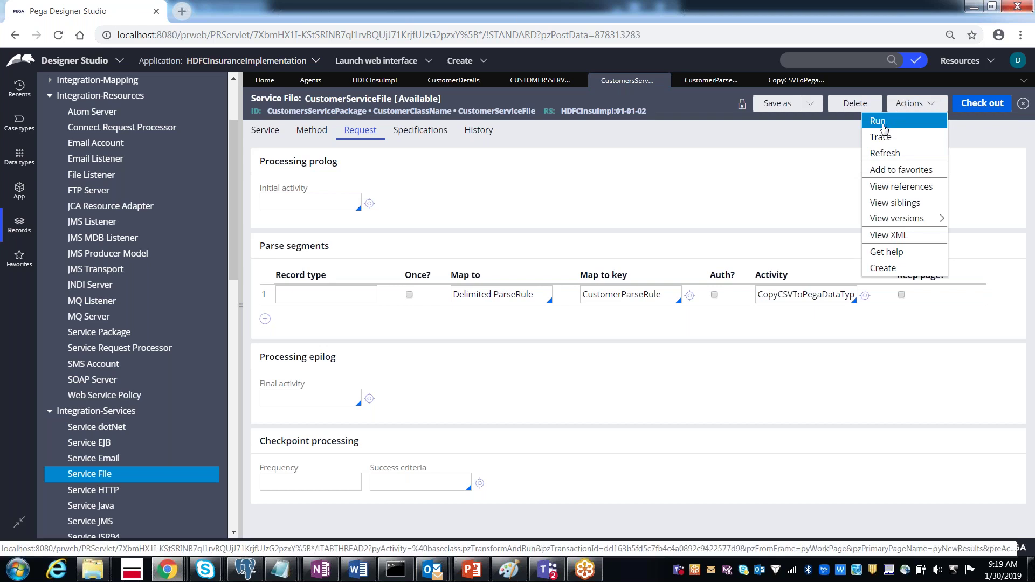
click(883, 124)
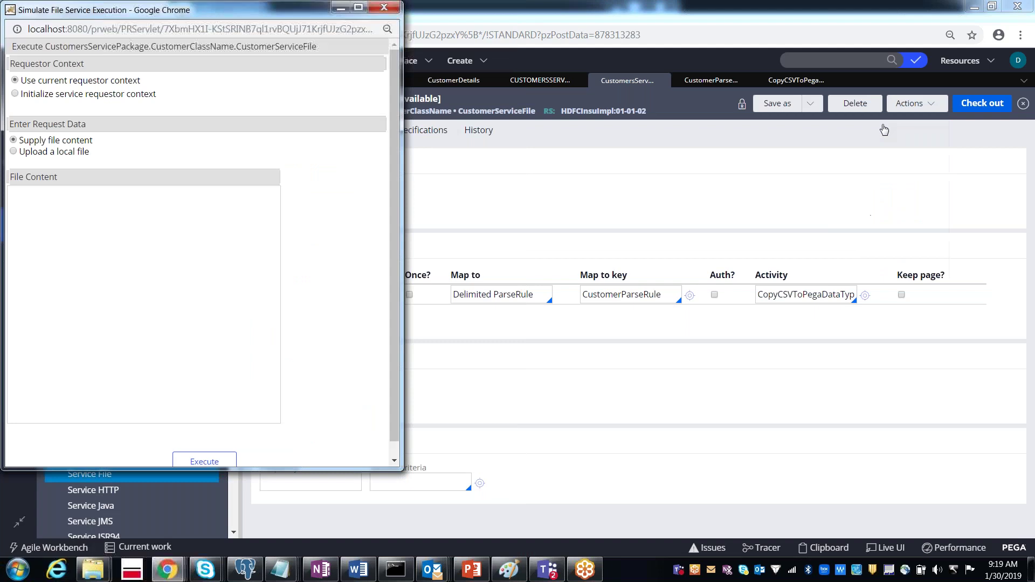
click(917, 110)
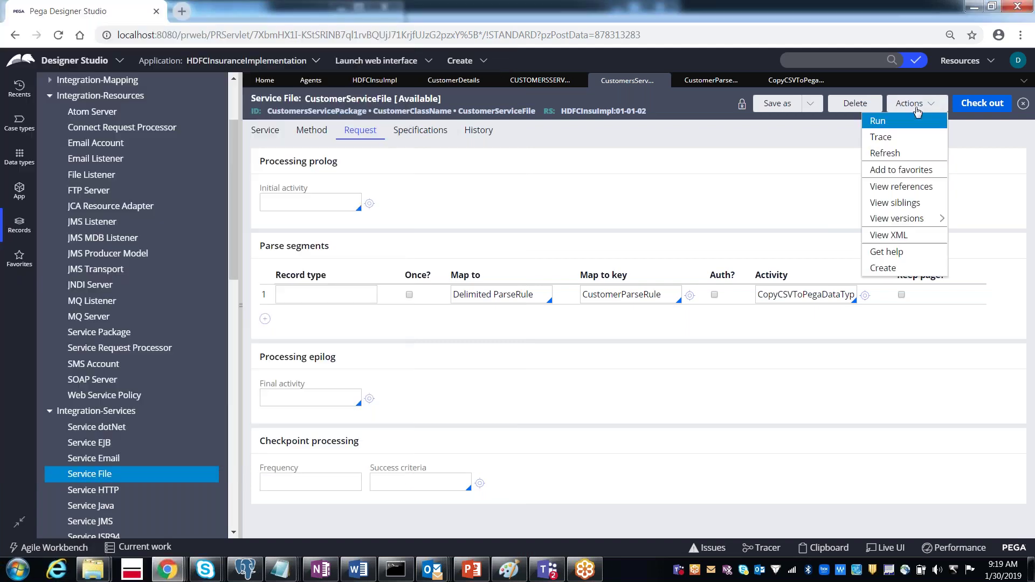
click(883, 142)
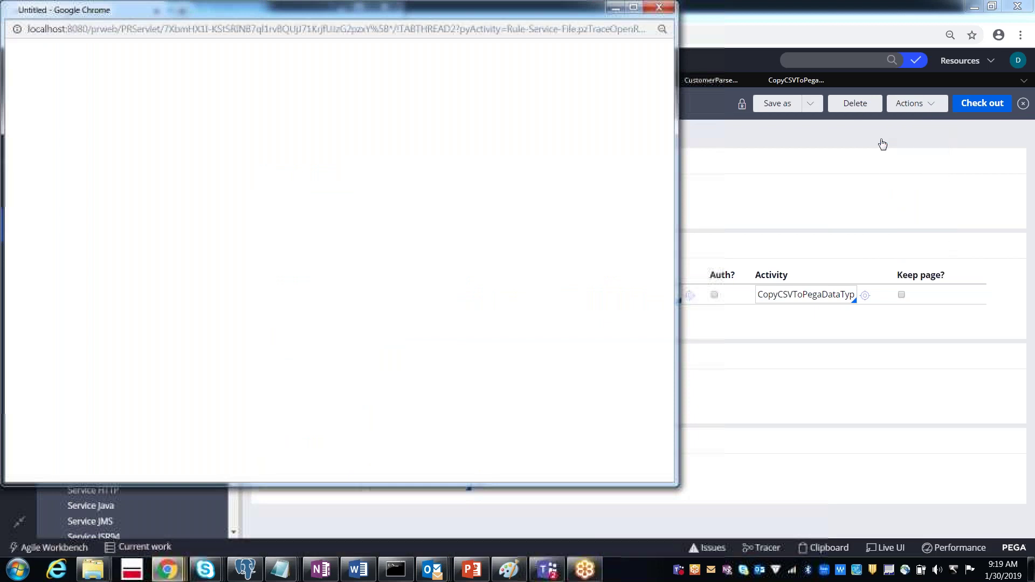
drag(320, 11, 597, 74)
key(alt+Tab)
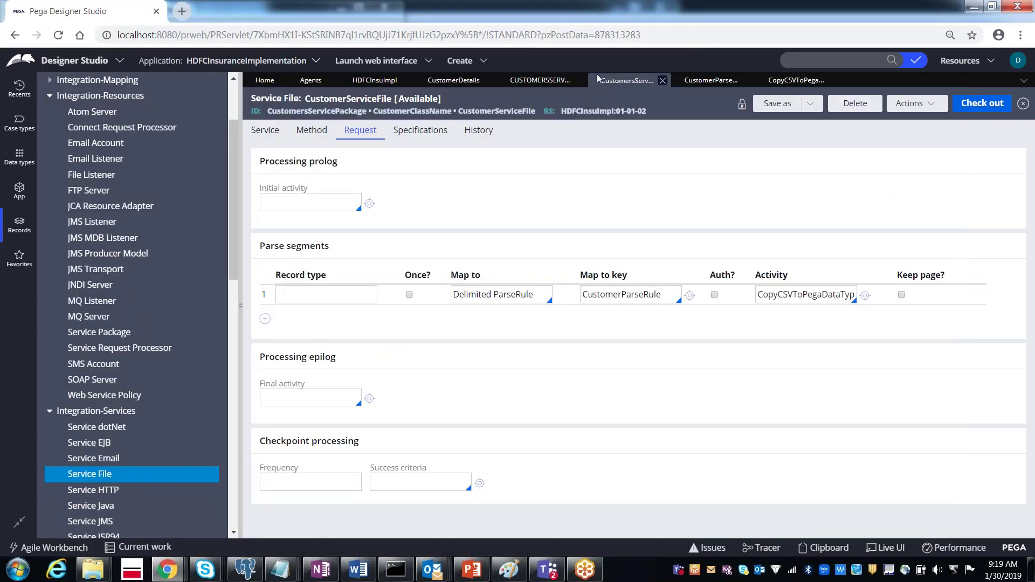
key(alt+Tab)
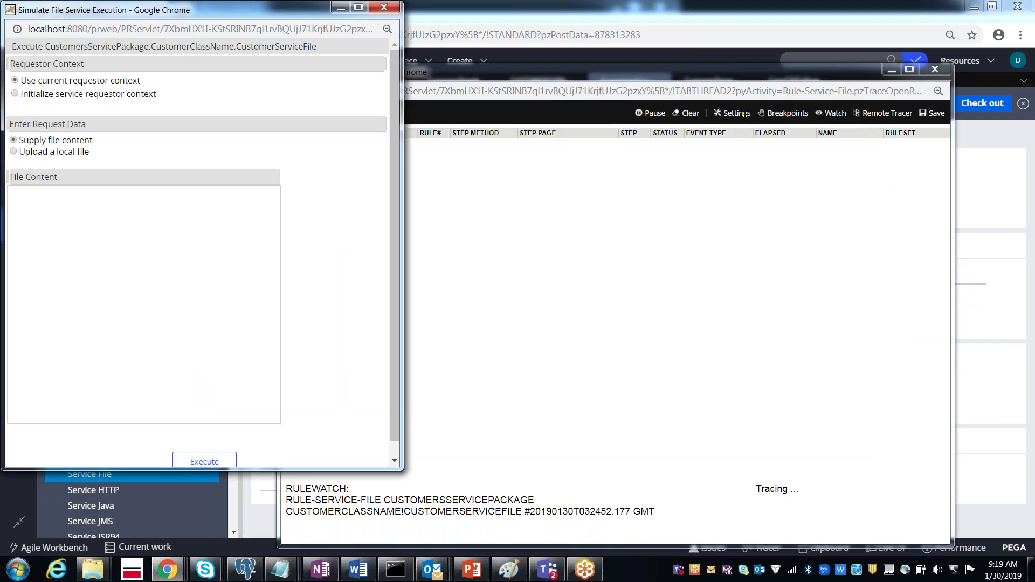
drag(162, 17, 231, 62)
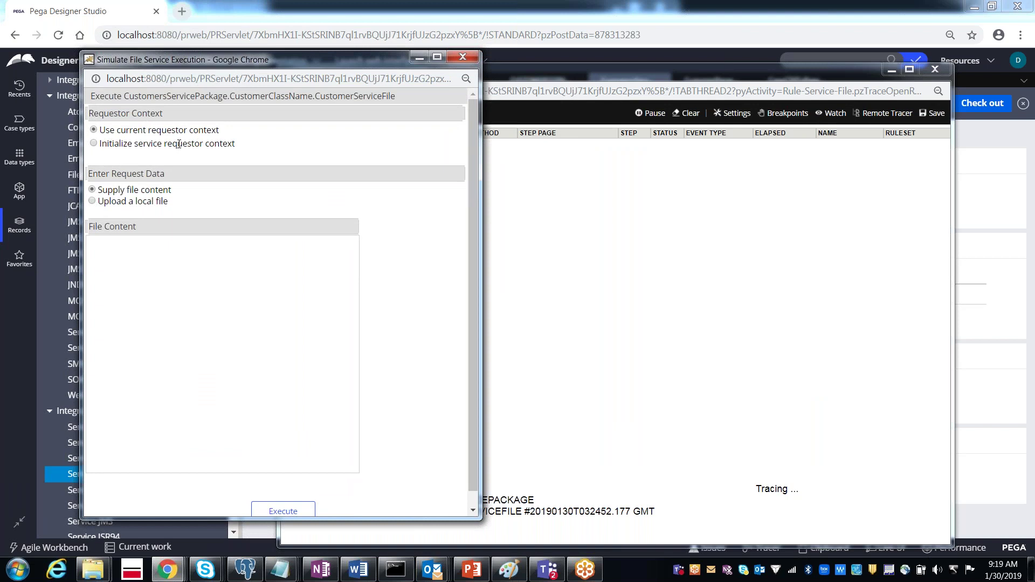
click(92, 202)
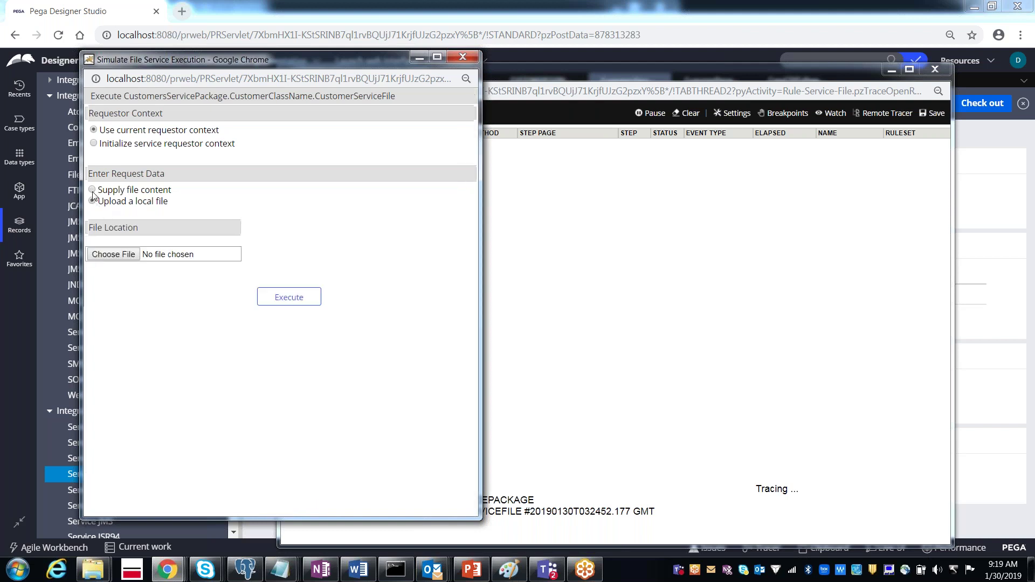
click(93, 191)
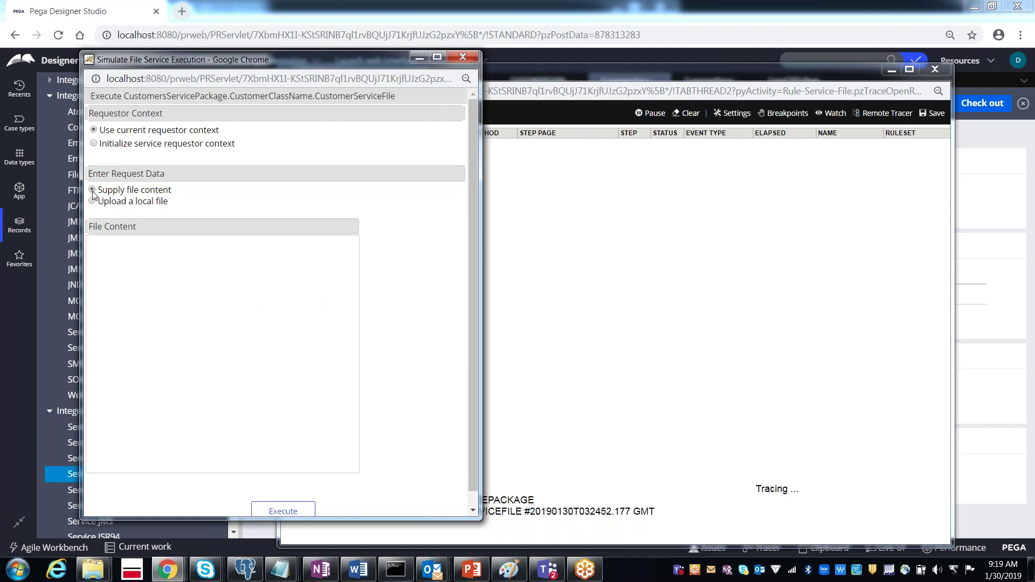
click(121, 264)
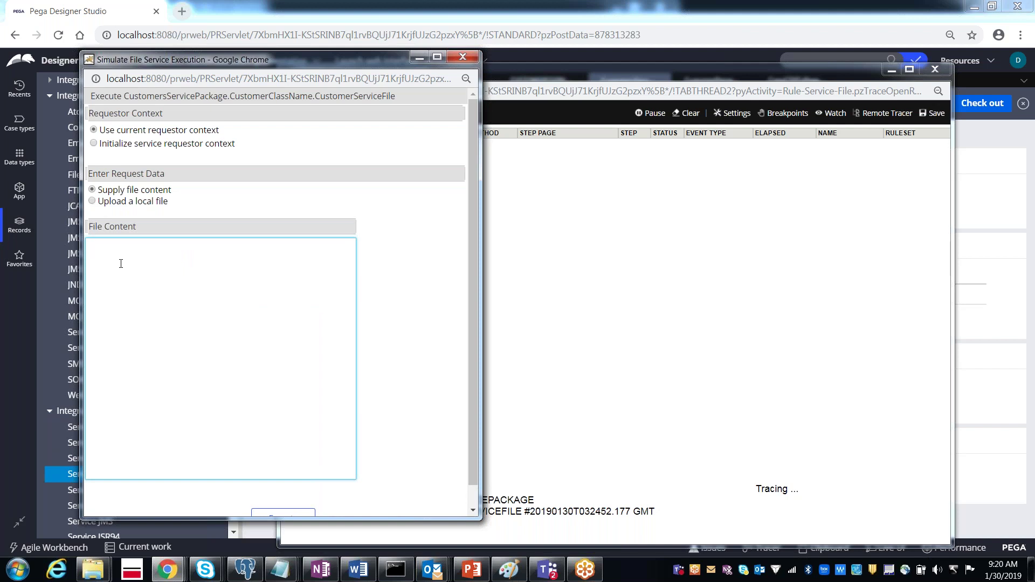
Switch the simulation's request data to a local file upload and select CustomerDetails in the C:\PegaTrng folder
click(92, 202)
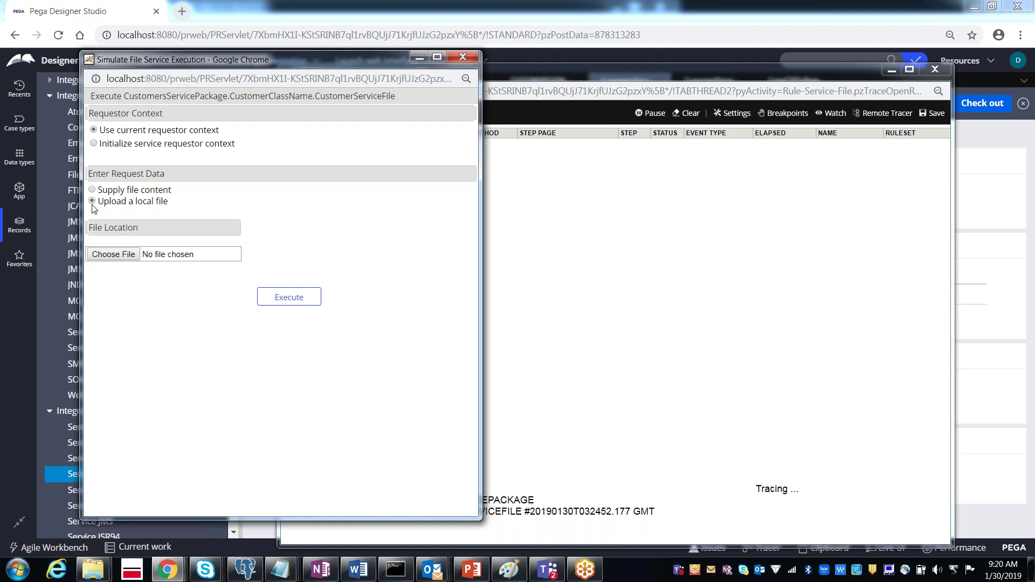
click(113, 259)
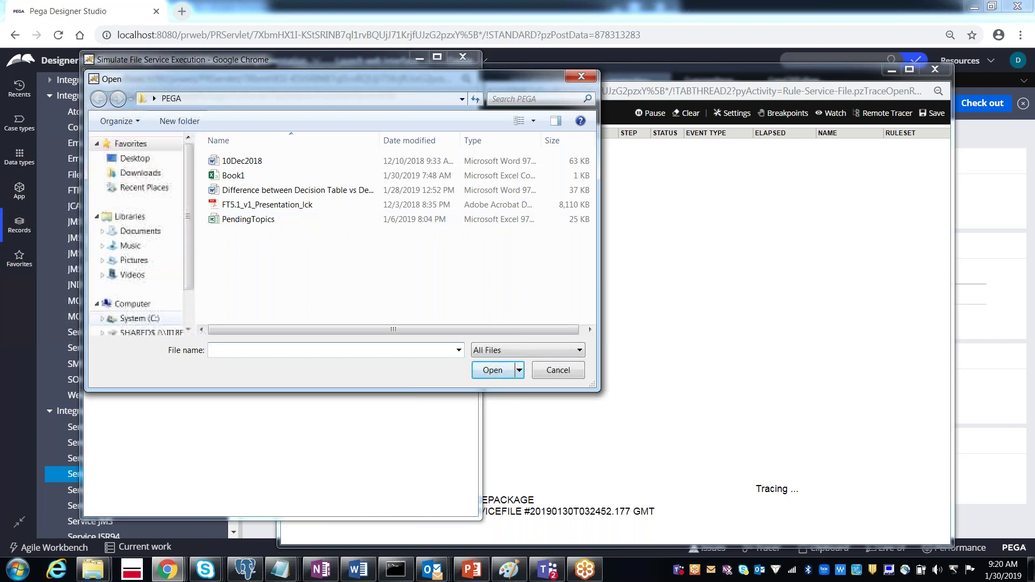
click(151, 320)
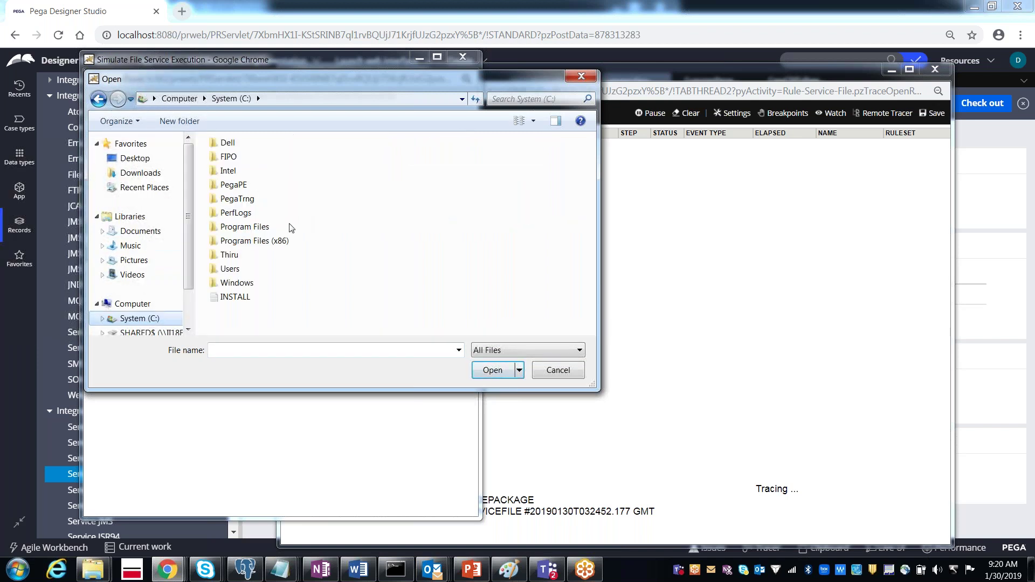
double_click(238, 199)
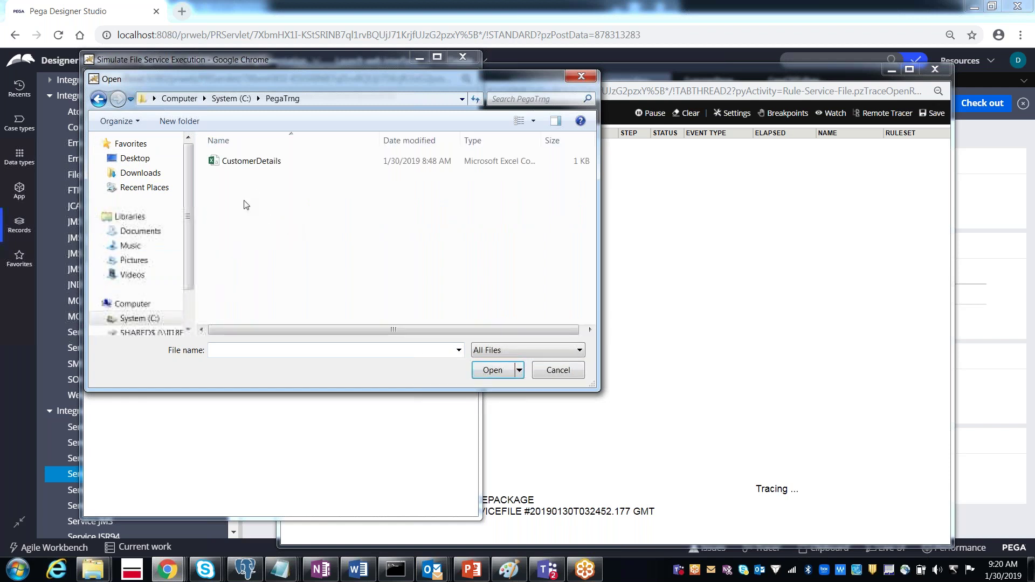
click(236, 165)
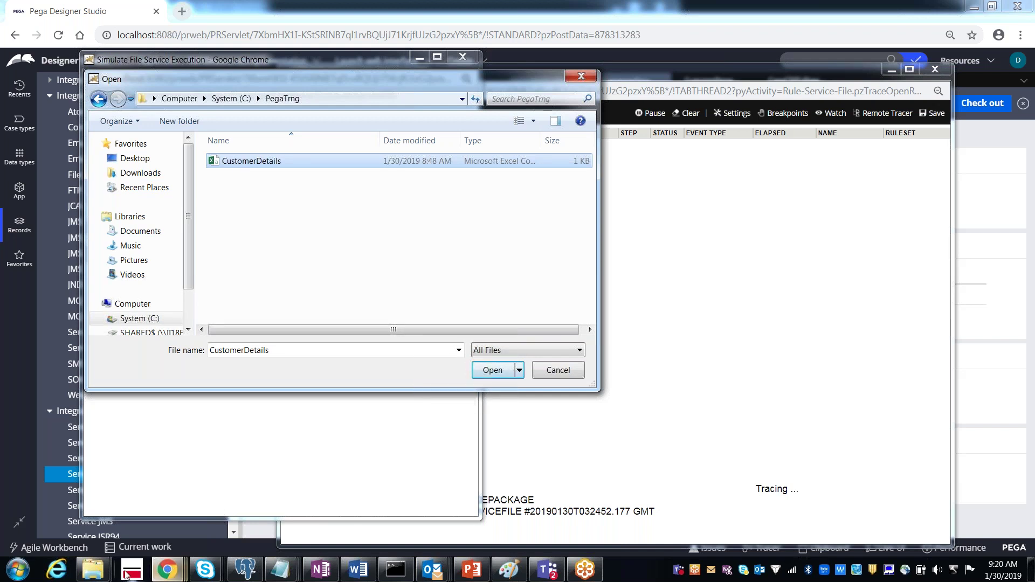
Open the CustomerDetails file from the PegaTrng folder in Excel to examine its columns and rows, and return to the file selection
mouse_move(103, 570)
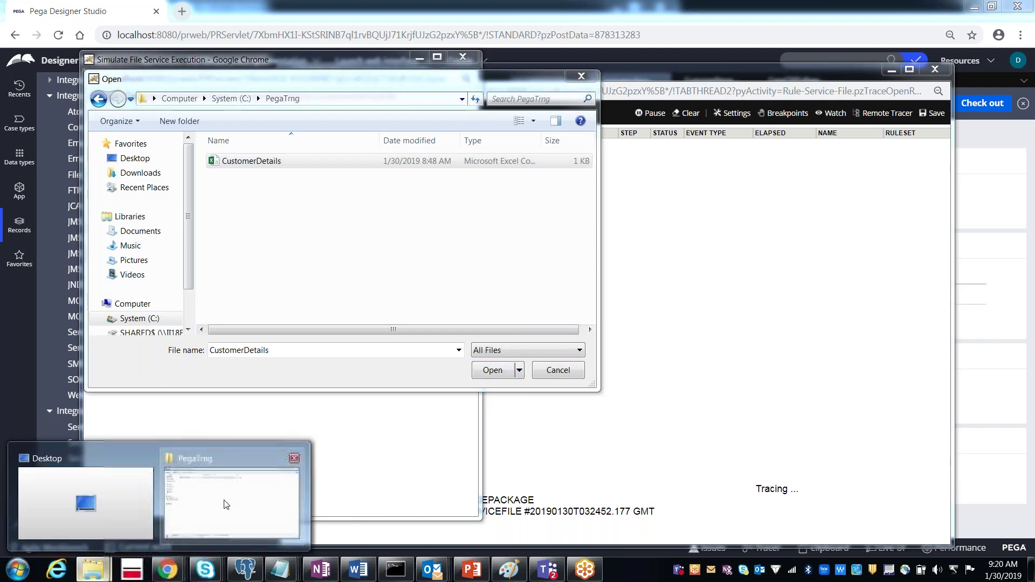
click(227, 504)
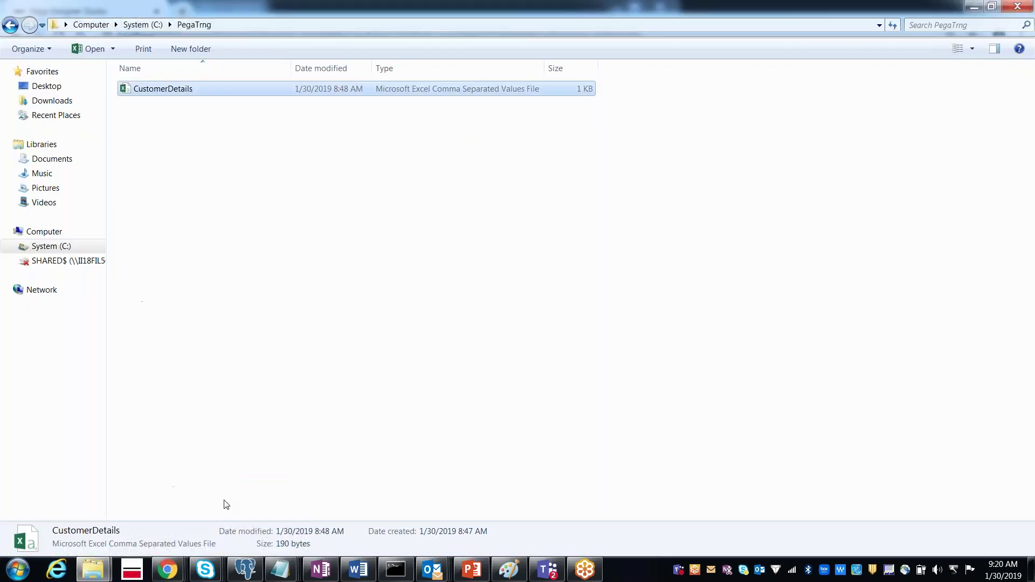
right_click(154, 94)
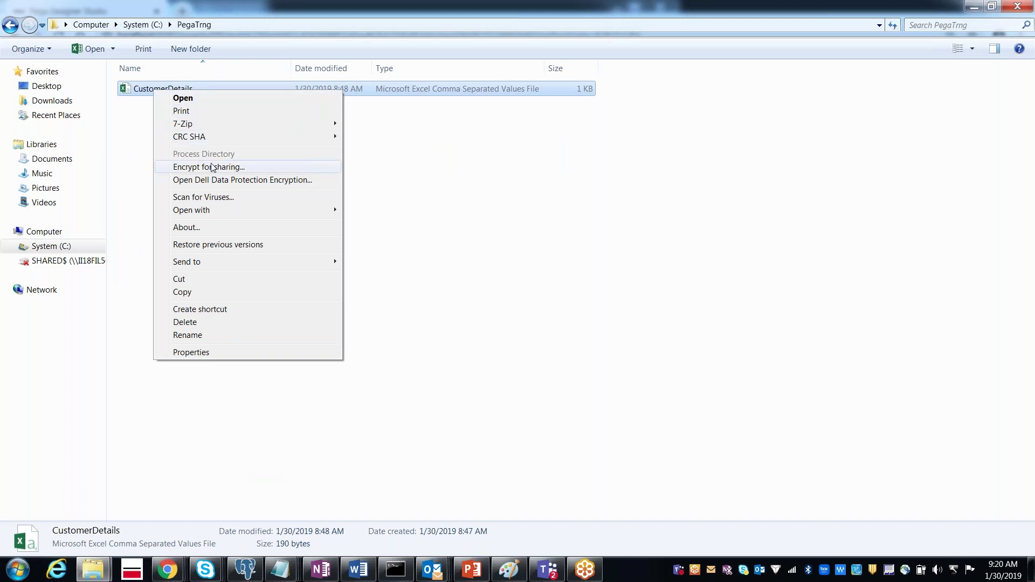
click(183, 98)
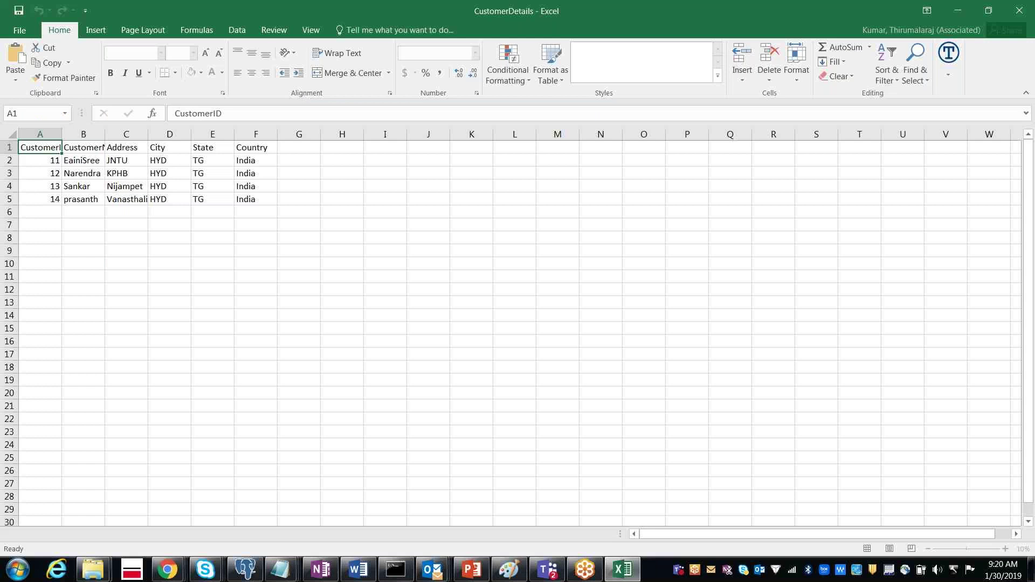
click(1023, 18)
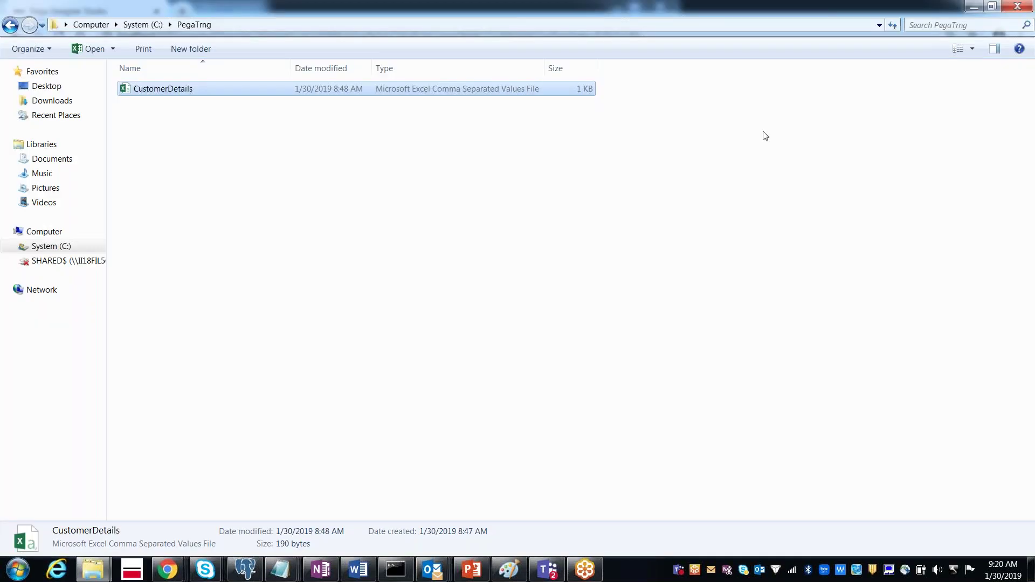
key(alt+Tab)
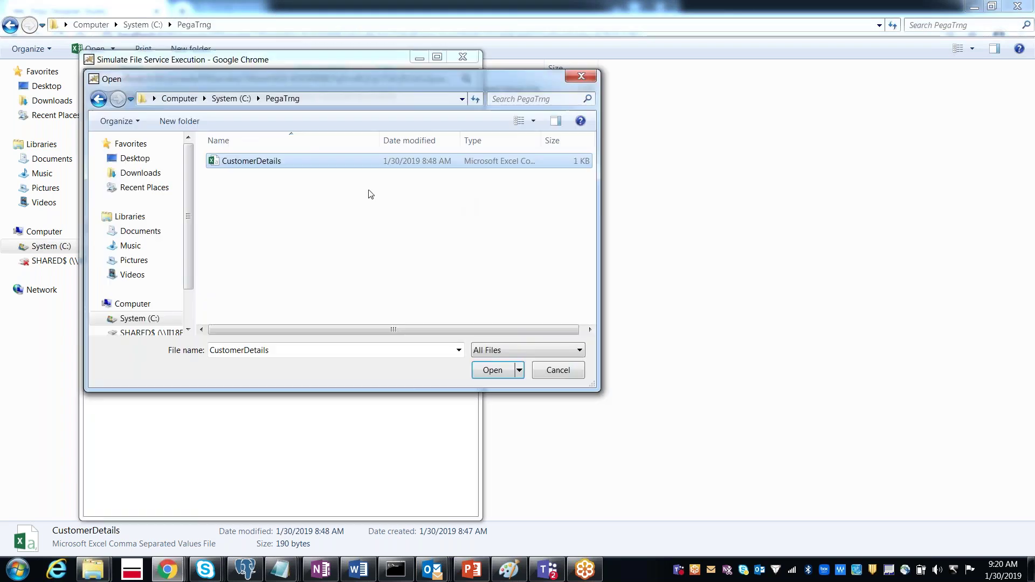
Load CustomerDetails.csv into the file service simulation, execute it, and close the results page
double_click(218, 164)
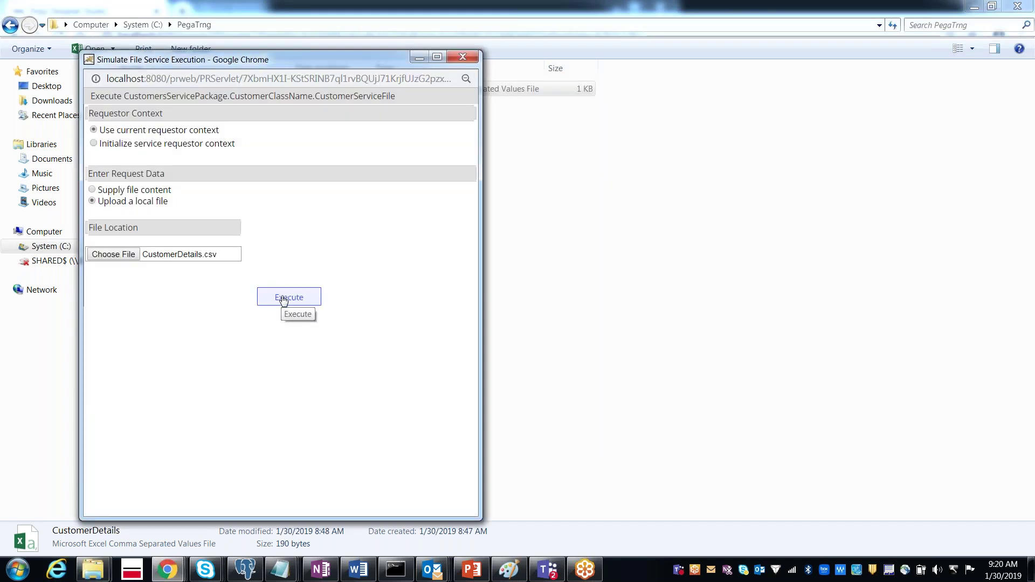
click(284, 300)
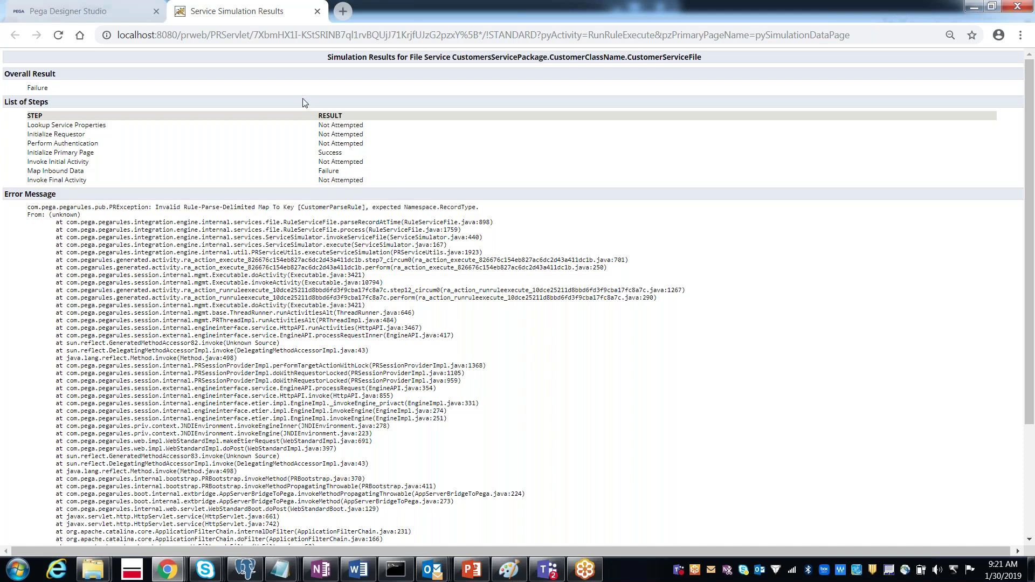
click(317, 12)
Set the first parse segment's map key to CustomerParseRule.Text, remove the extra empty segment, and compare the key with the parse rule
click(505, 295)
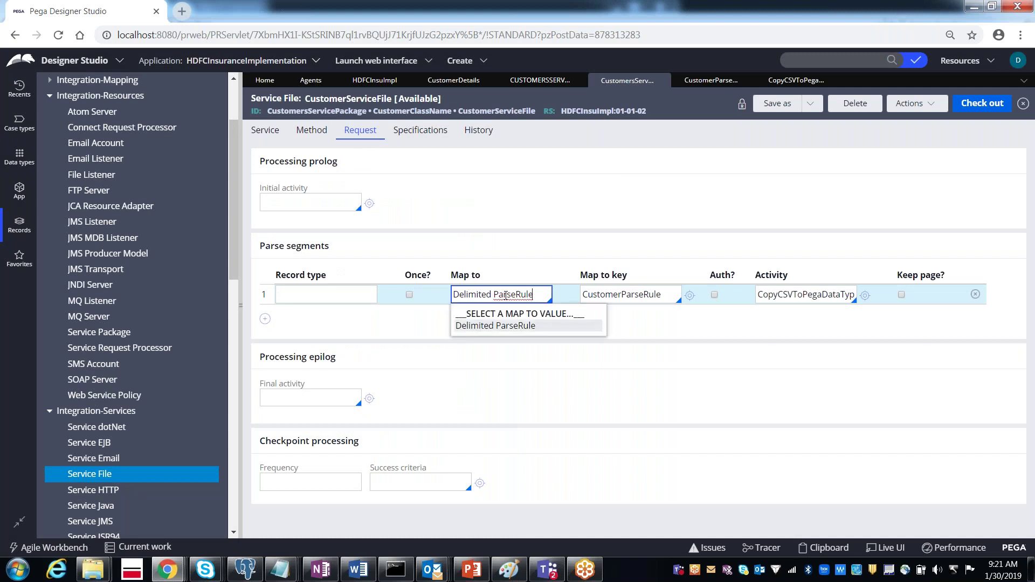
key(Return)
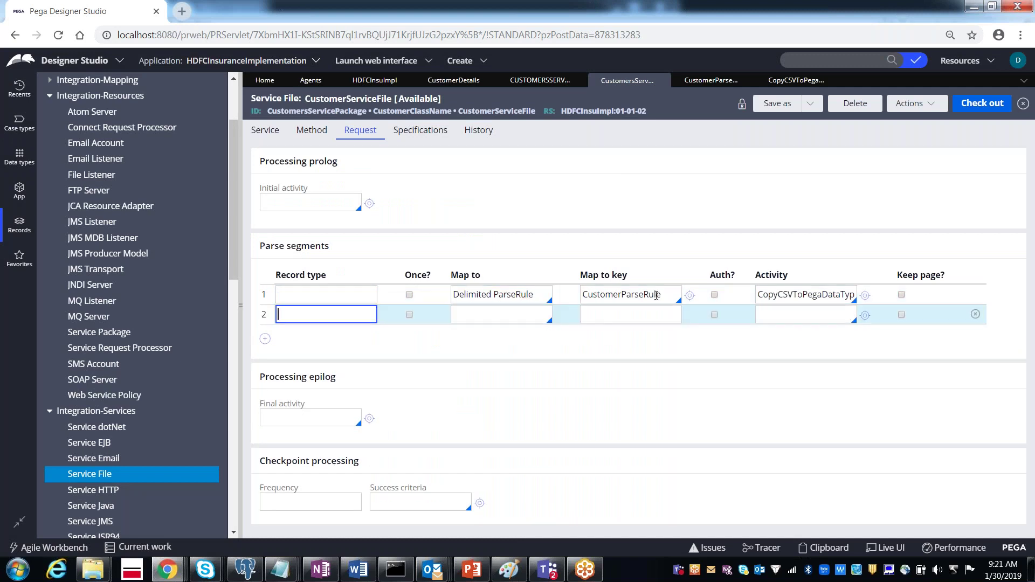
click(657, 294)
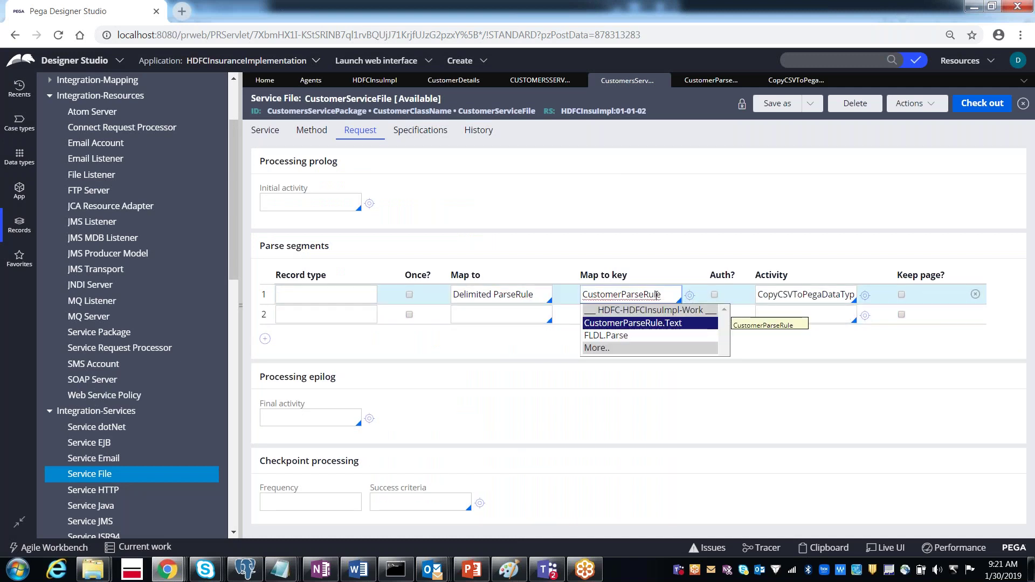
click(652, 326)
click(646, 318)
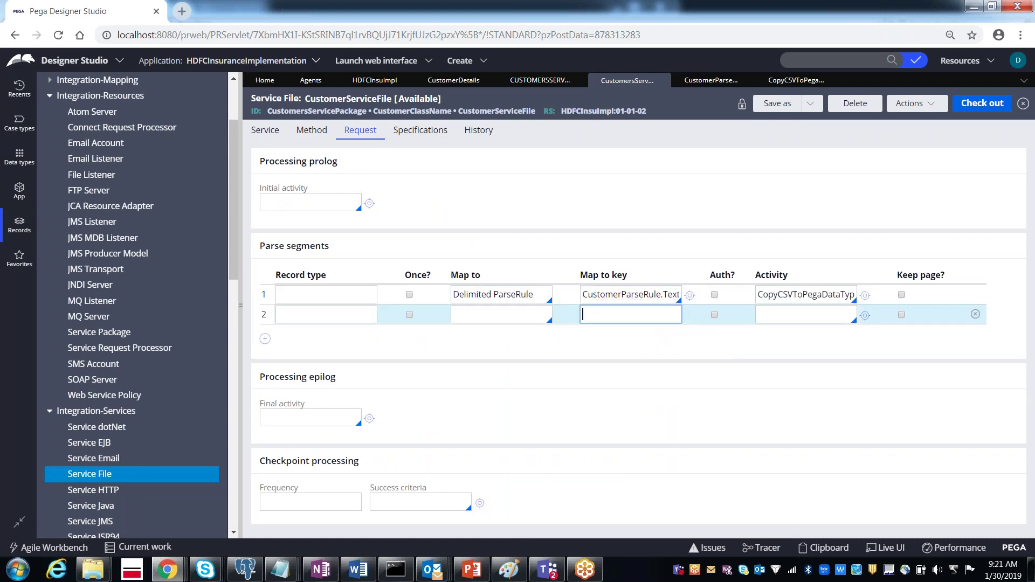
click(975, 314)
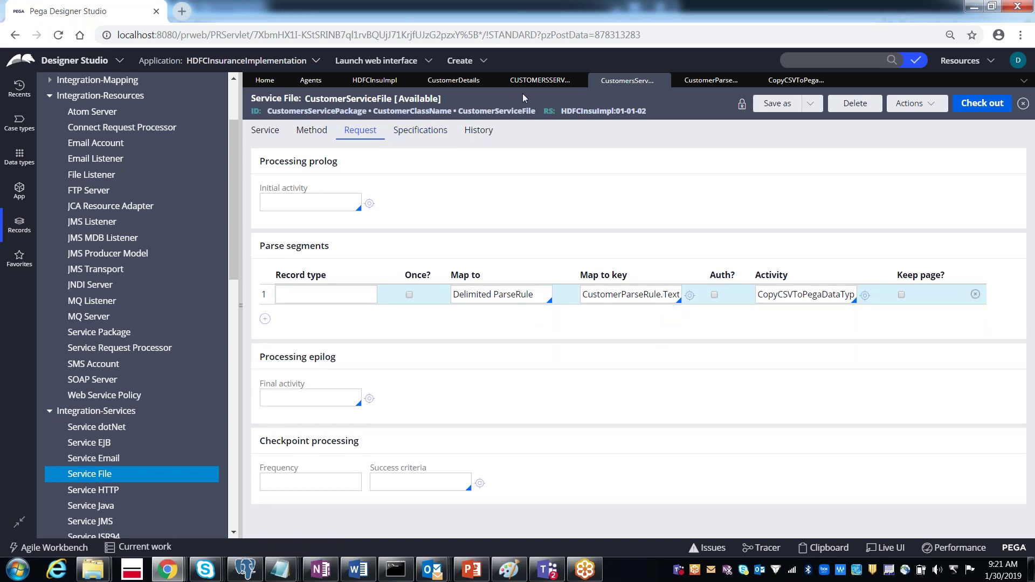
click(701, 86)
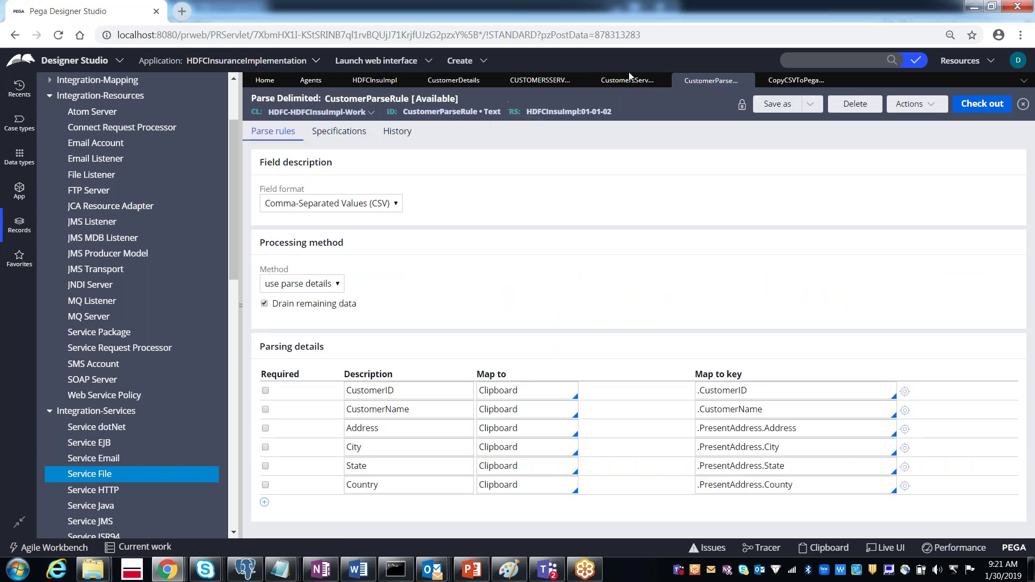
click(627, 80)
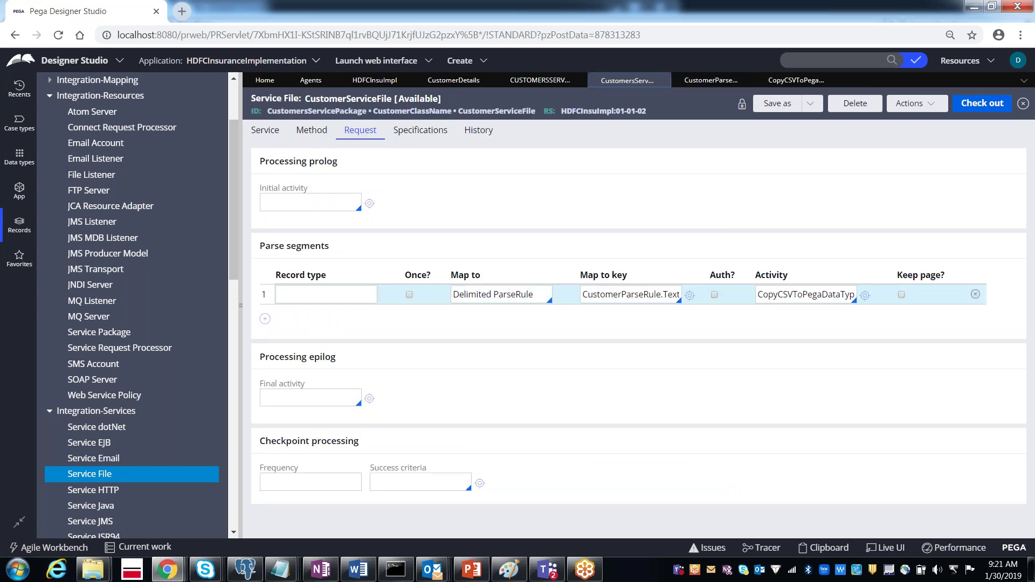
Check out the CustomerServiceFile service file and check it in with the comment "updated the map key"
click(976, 113)
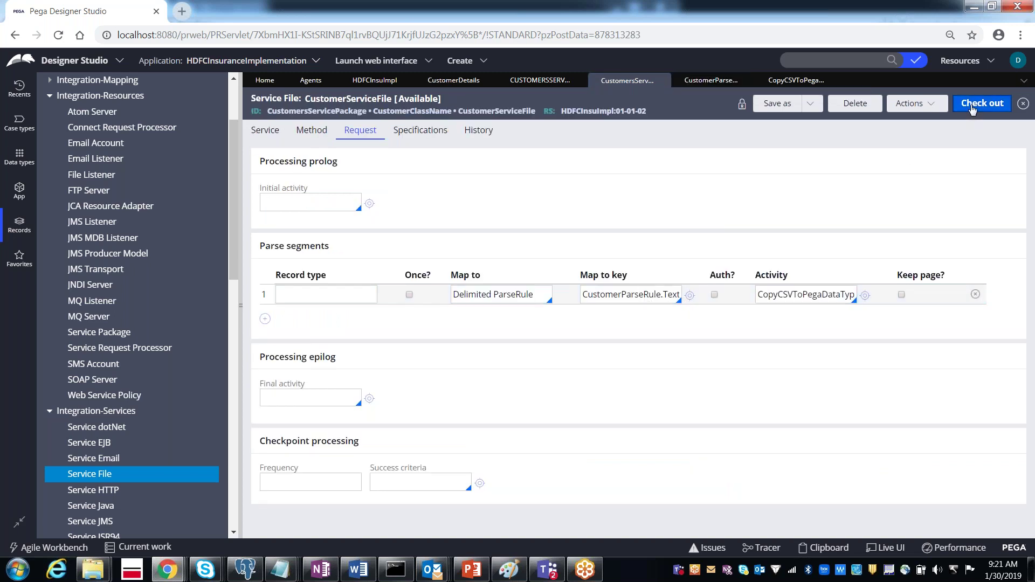
click(967, 108)
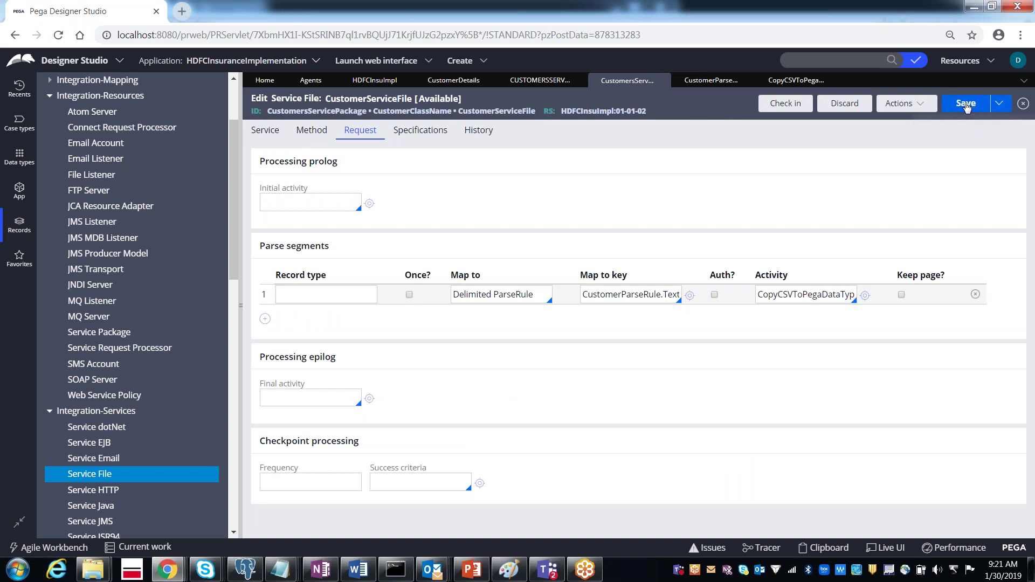
click(786, 104)
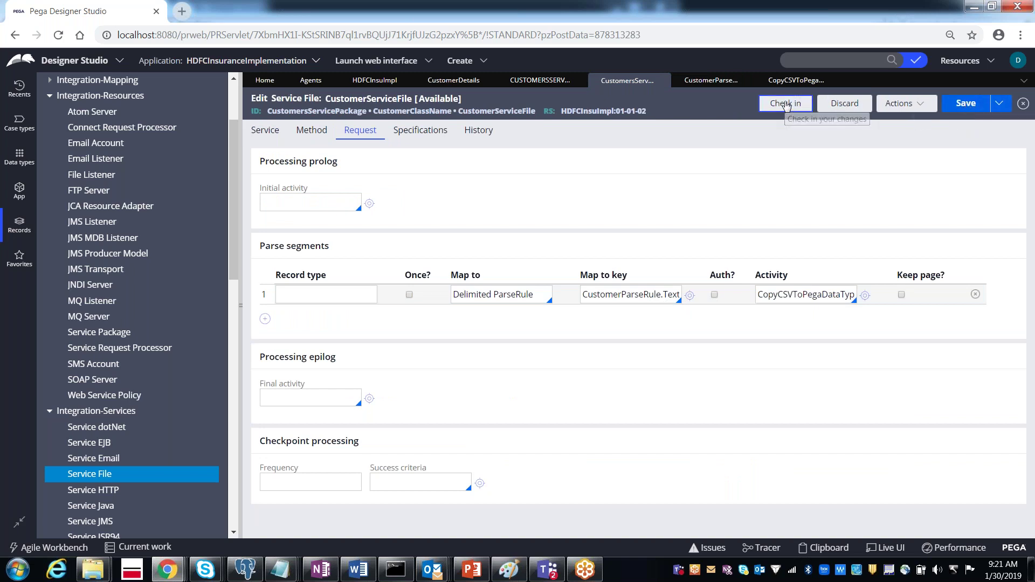
text(upda)
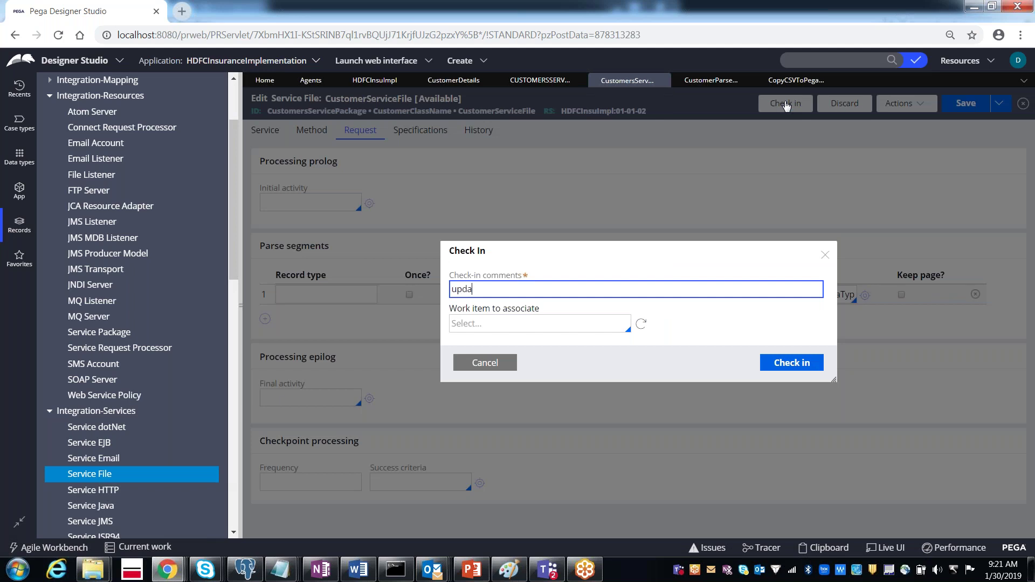
text(ted the map key)
key(Return)
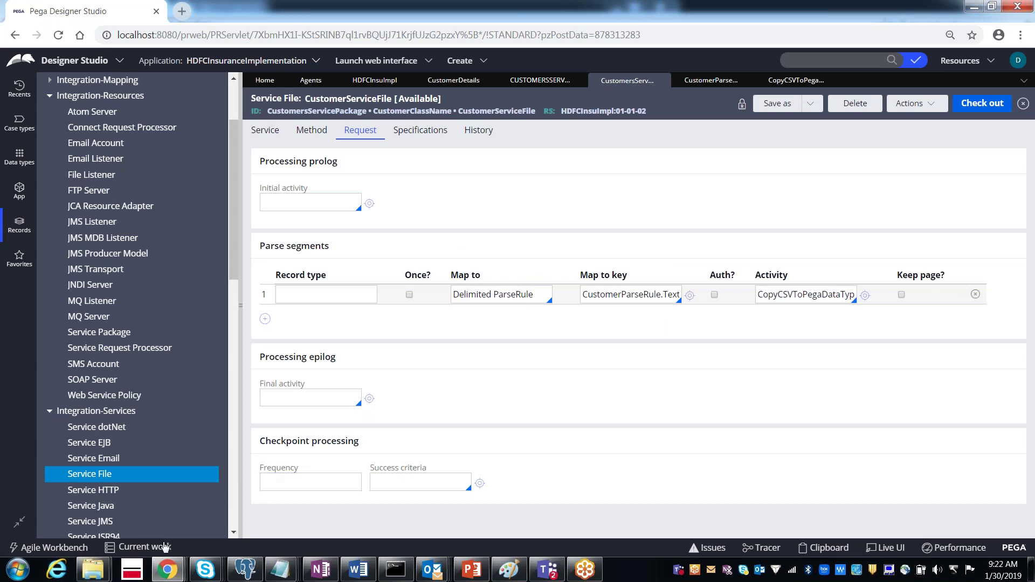
Close the old file service simulation window and both old Tracer windows, and return to the service file rule
mouse_move(167, 569)
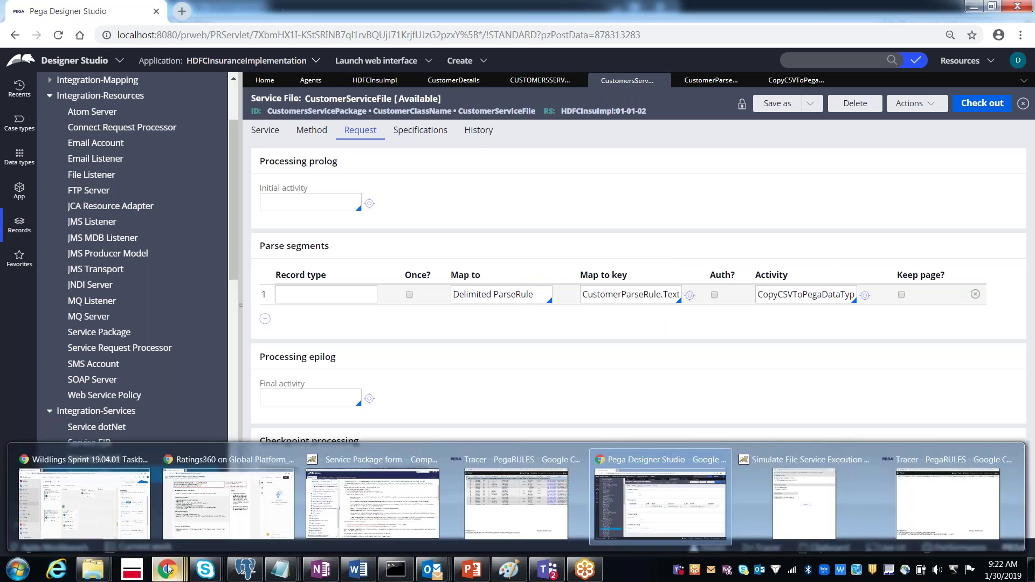
click(791, 496)
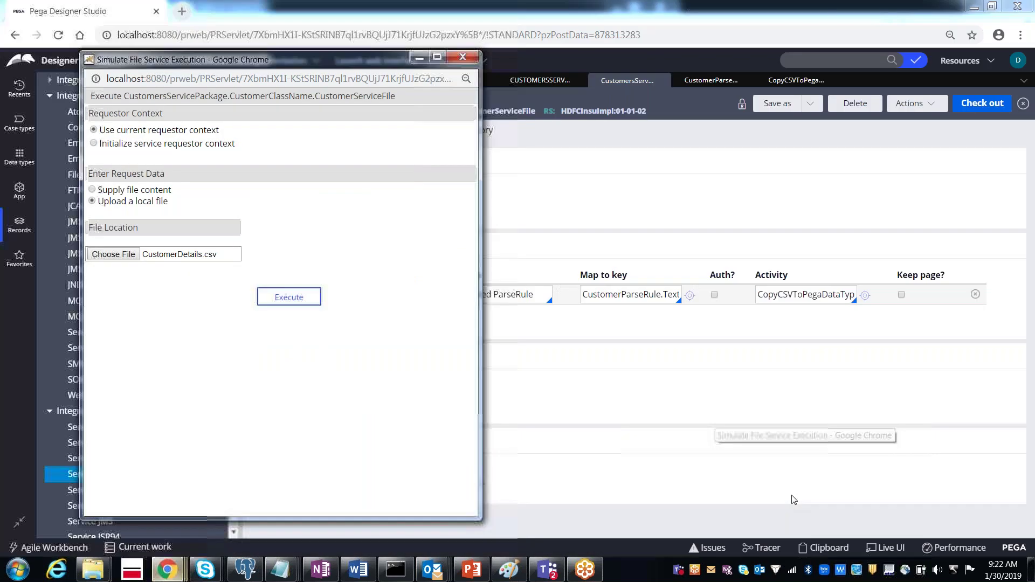
click(464, 57)
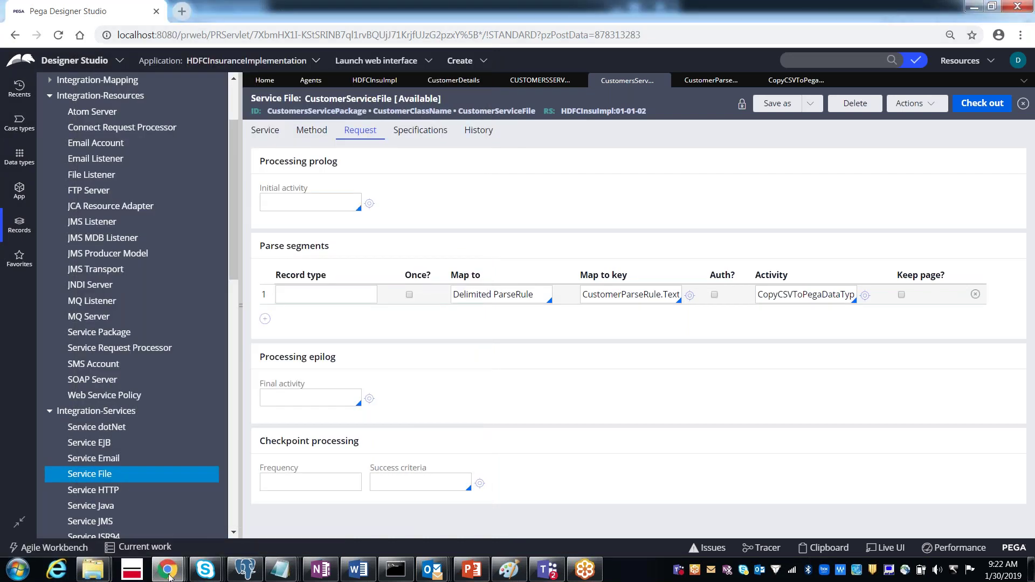
mouse_move(168, 572)
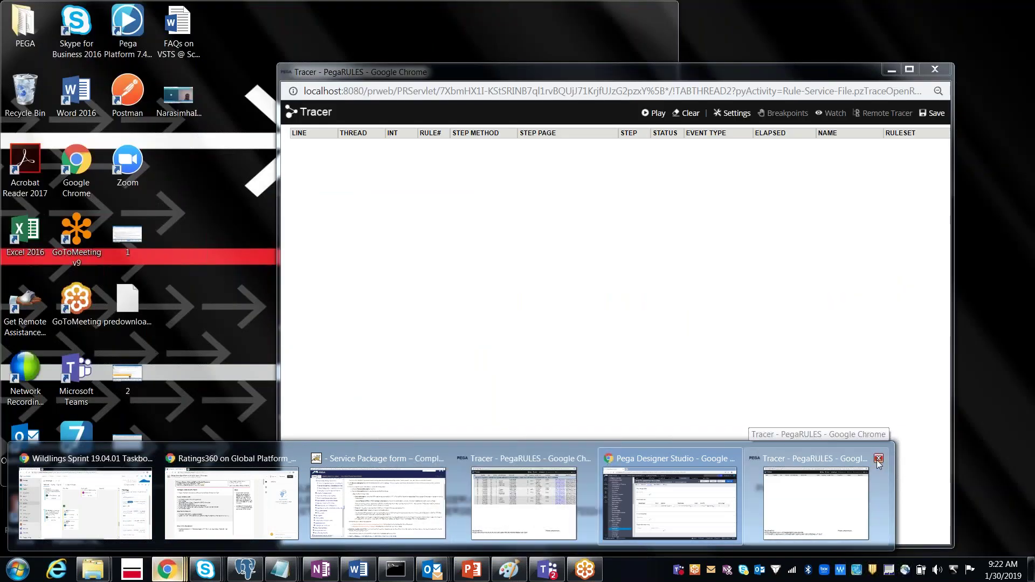
click(879, 460)
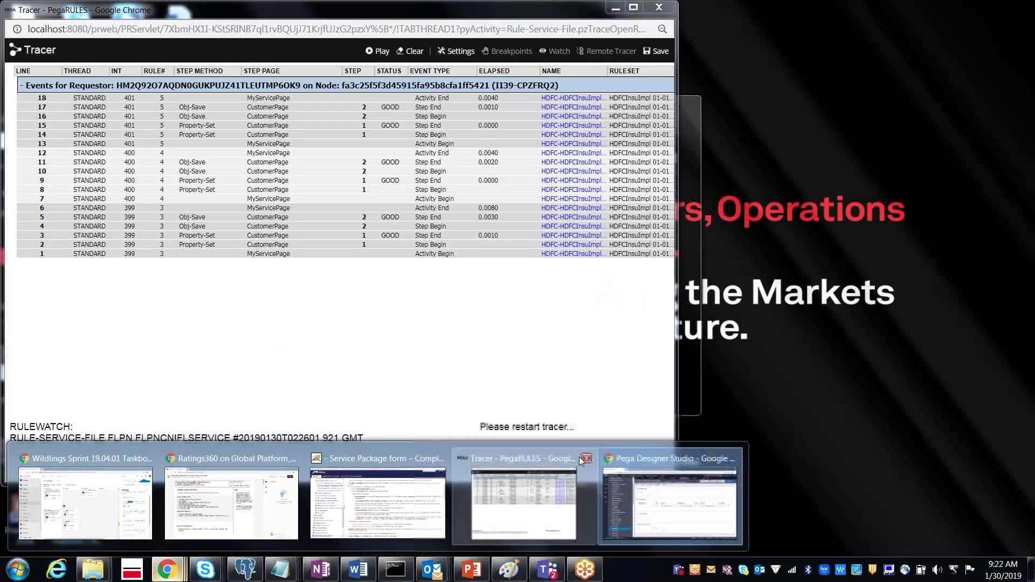
click(587, 458)
click(548, 494)
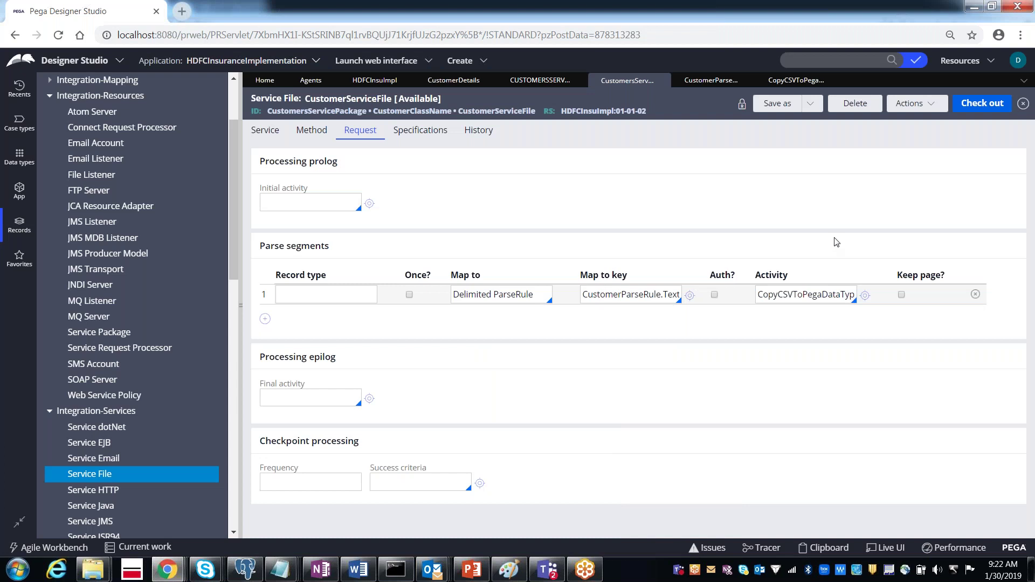
Open a new run simulation for the CustomerServiceFile service file and start tracing the rule
click(903, 106)
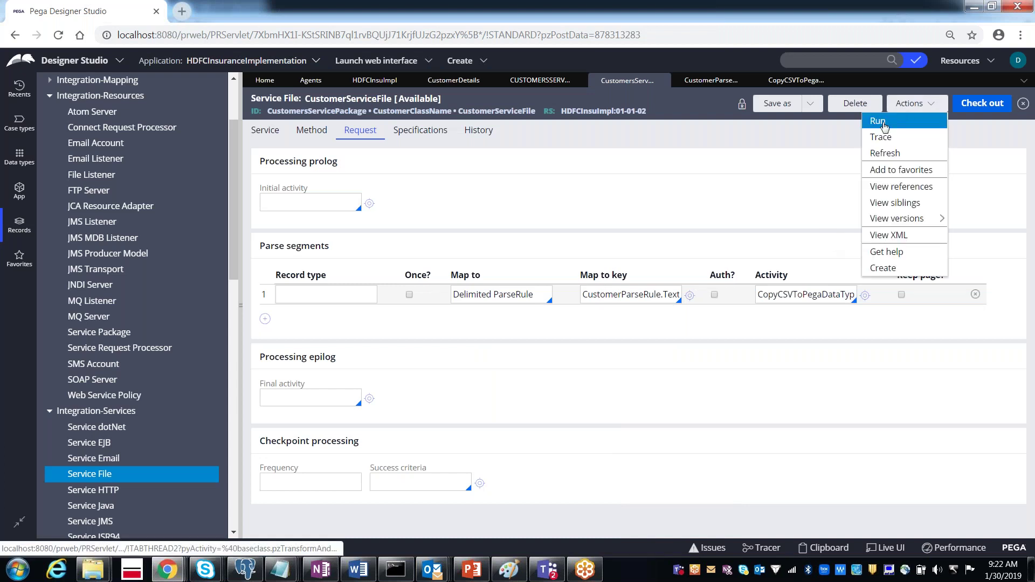
click(882, 124)
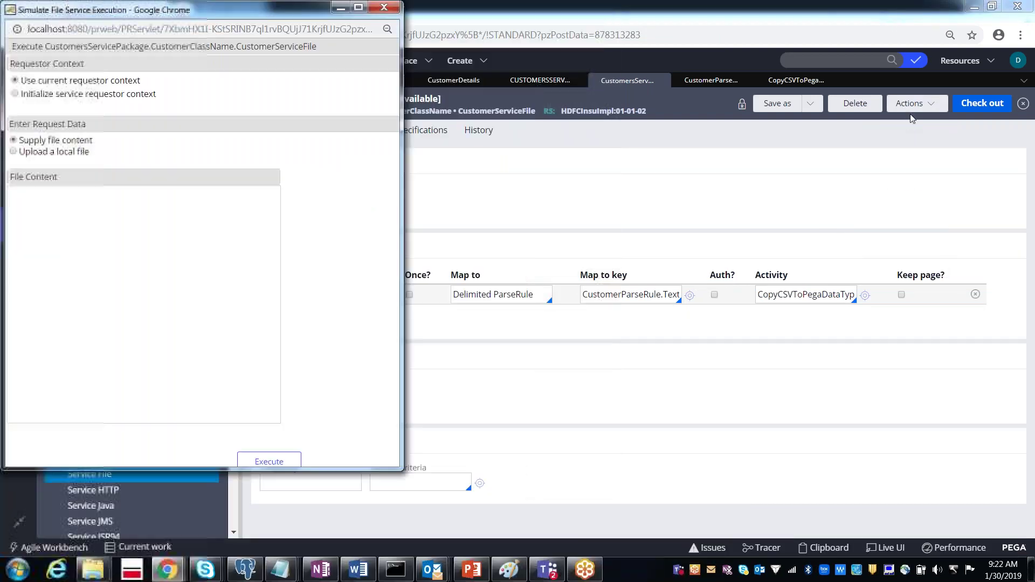
click(911, 108)
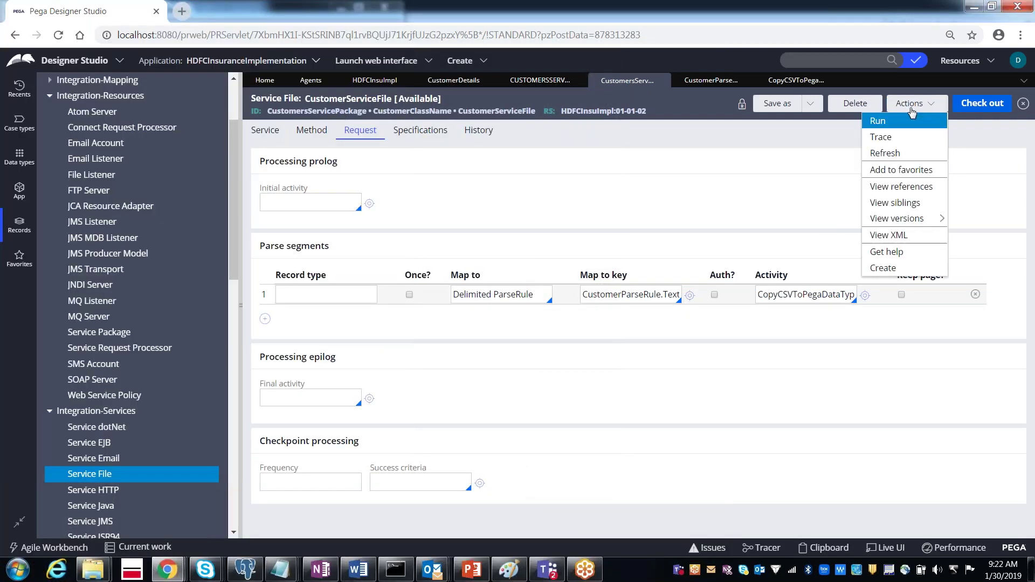
click(893, 140)
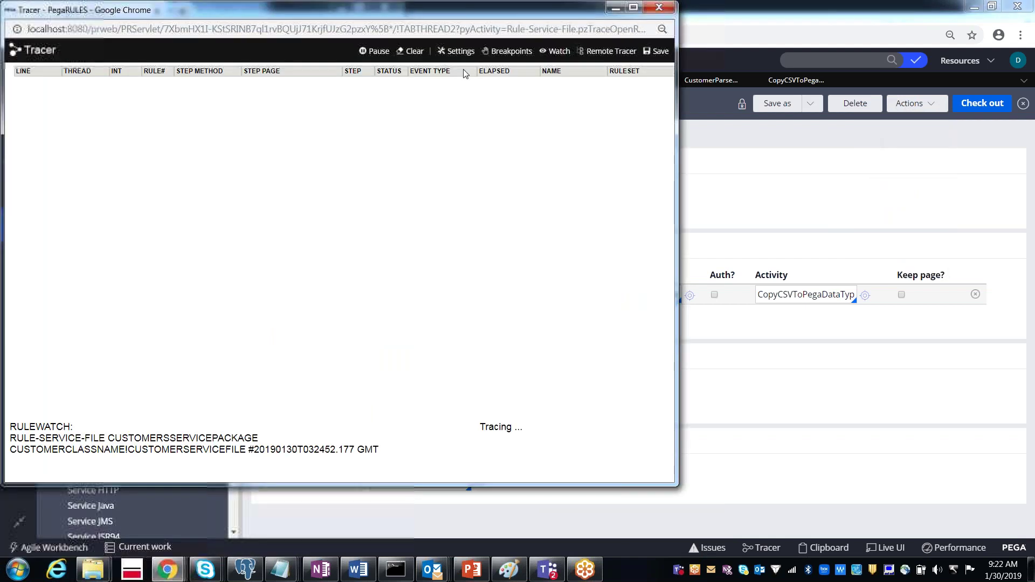
Execute the file service simulation using the local file CustomerDetails from the PegaTrng folder as request data
drag(324, 8, 435, 79)
drag(560, 130, 575, 133)
key(alt+Tab)
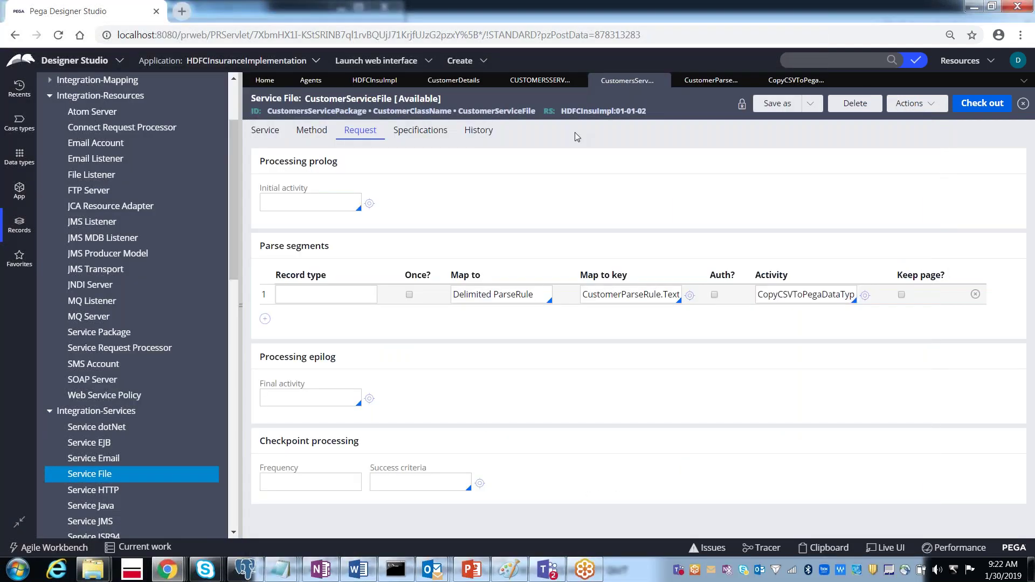
key(alt+Tab)
key(alt+Tab)
key(alt+Tab)
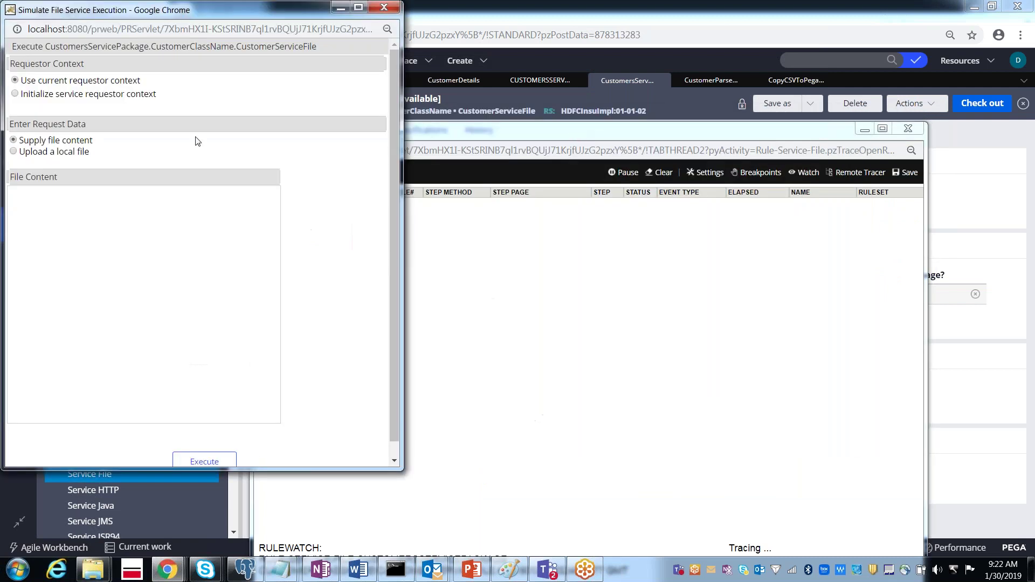
click(14, 152)
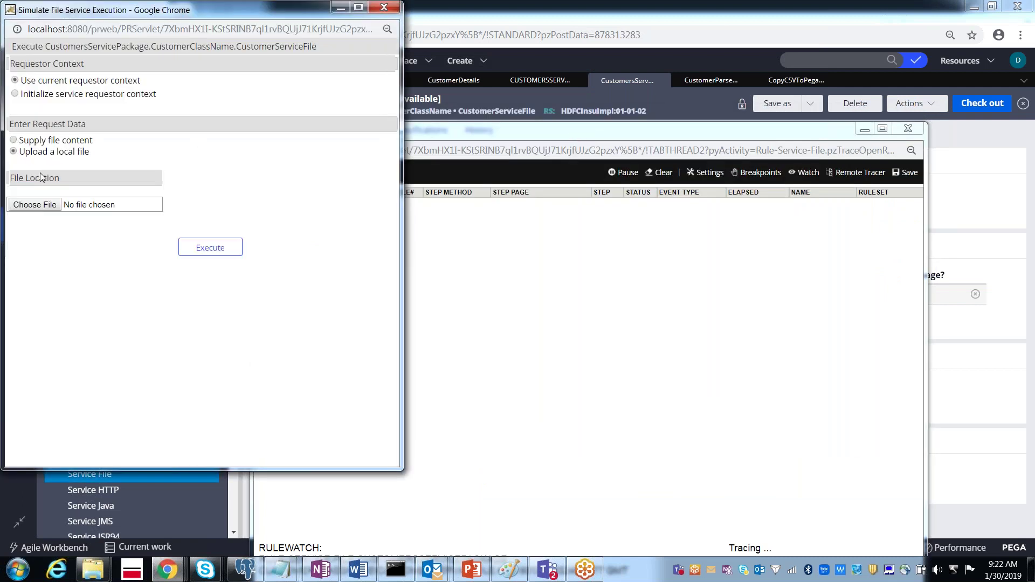
click(34, 205)
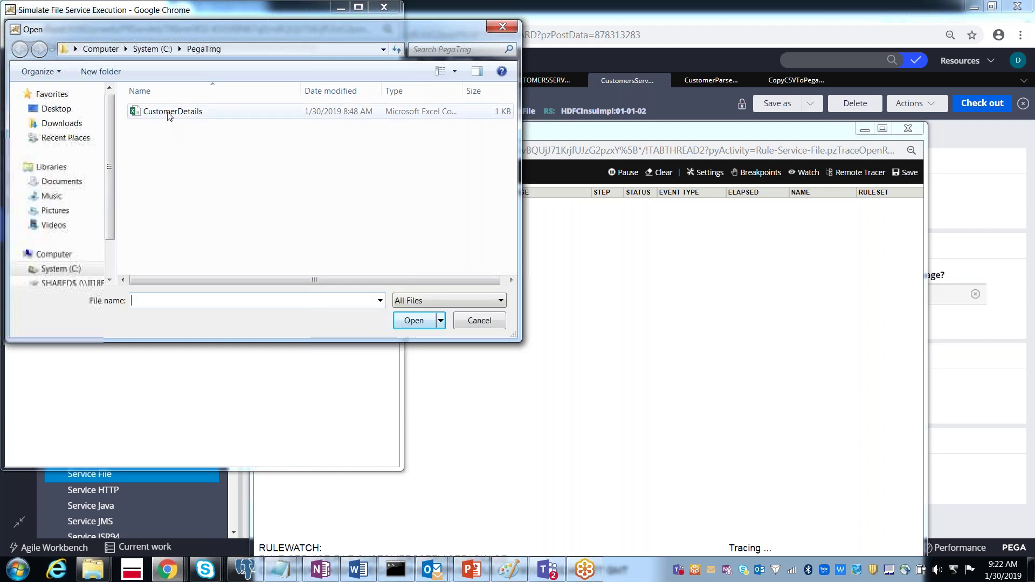
double_click(169, 112)
click(215, 258)
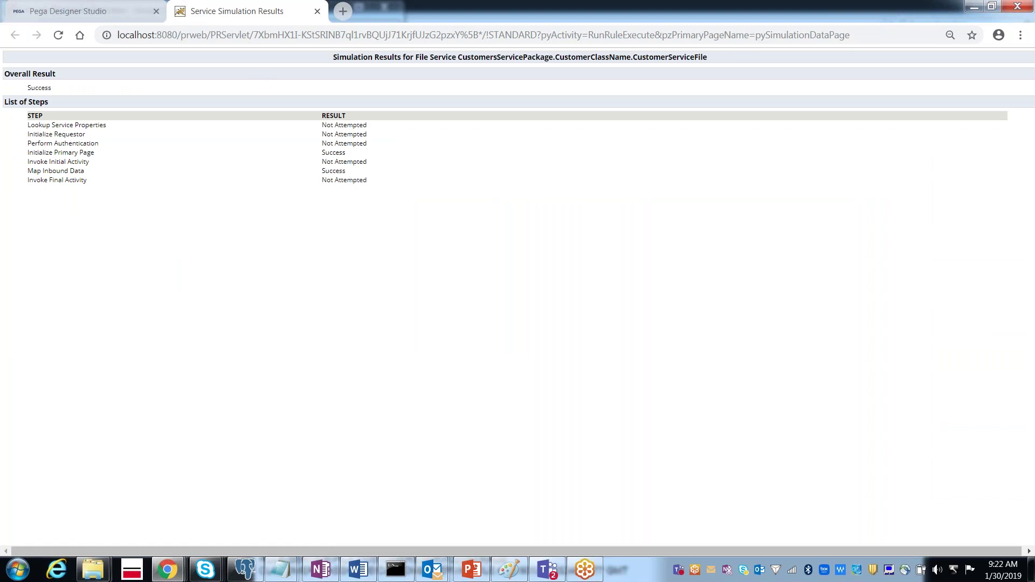
Close the simulation results, switch to the Tracer window, dismiss its session alert and maximize the window
click(317, 11)
key(alt+Tab)
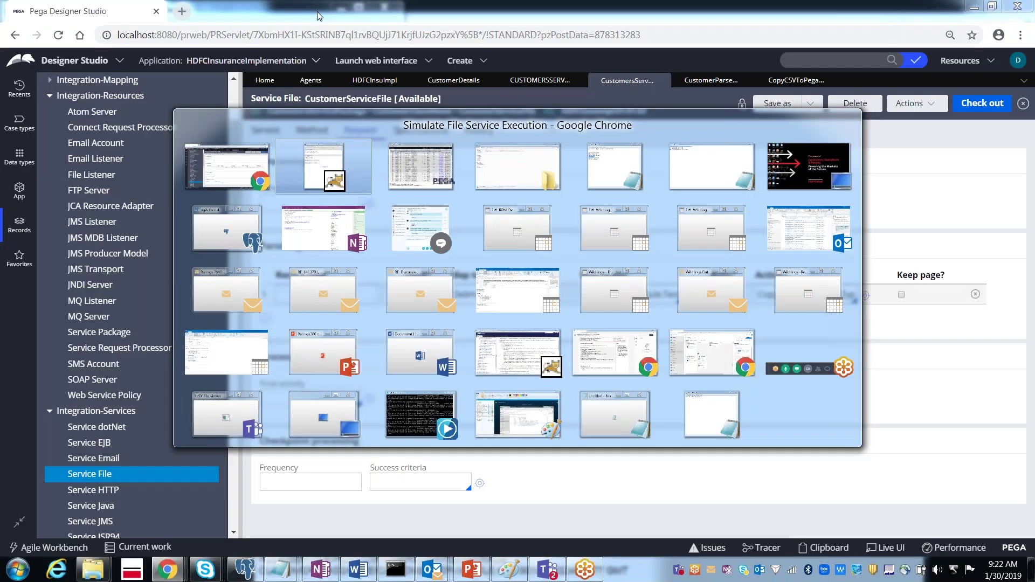
key(alt+Tab)
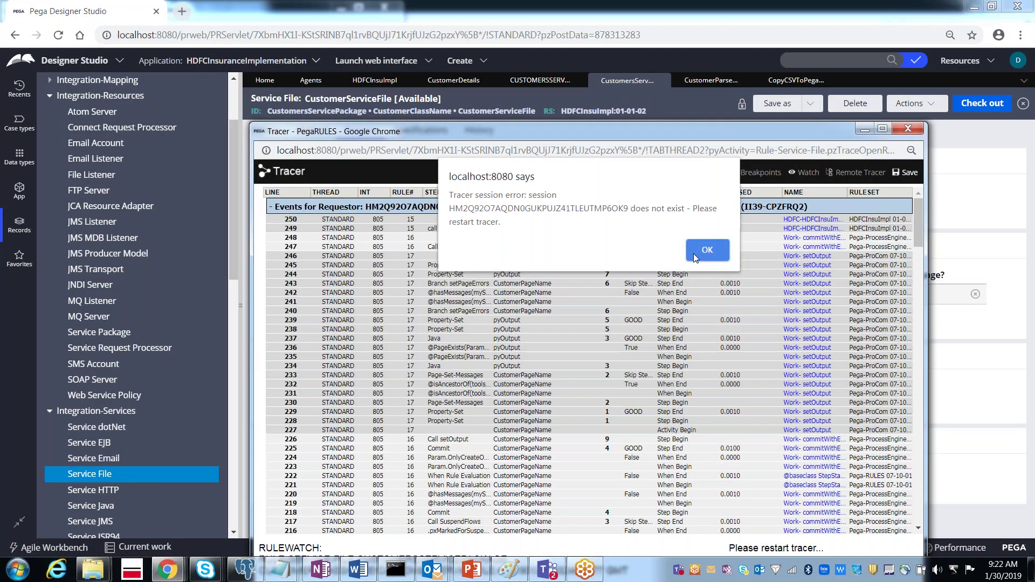
click(693, 253)
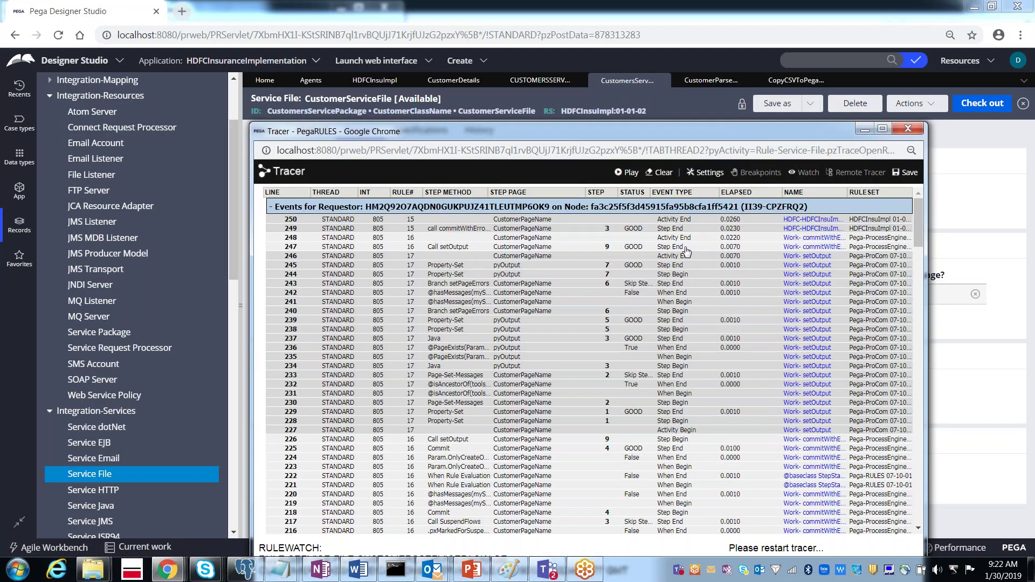
double_click(612, 134)
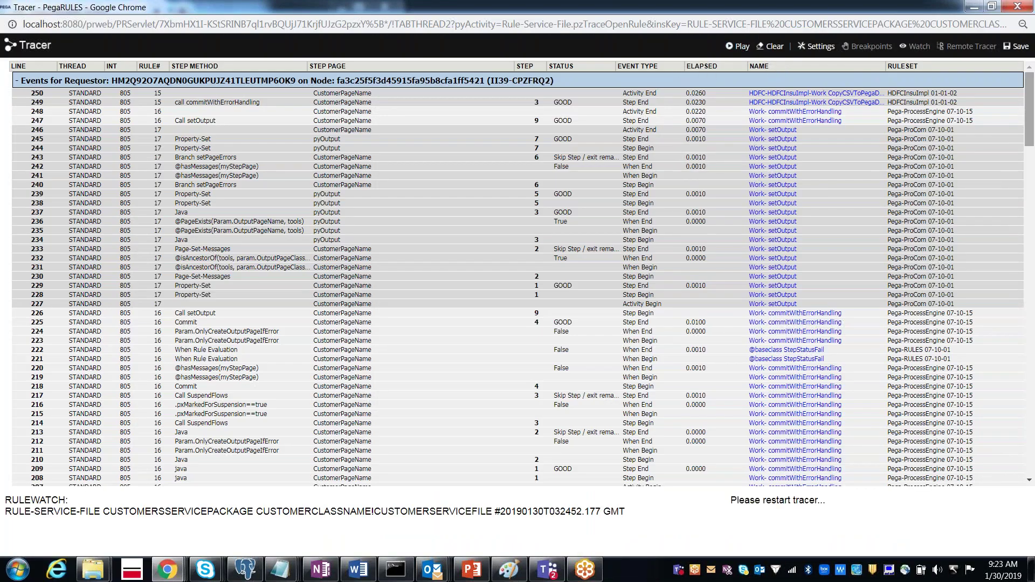
Inspect the CustomerDetailsDataType page properties at the completed Property-Set steps on trace lines 3 and 53
drag(1031, 121, 1027, 474)
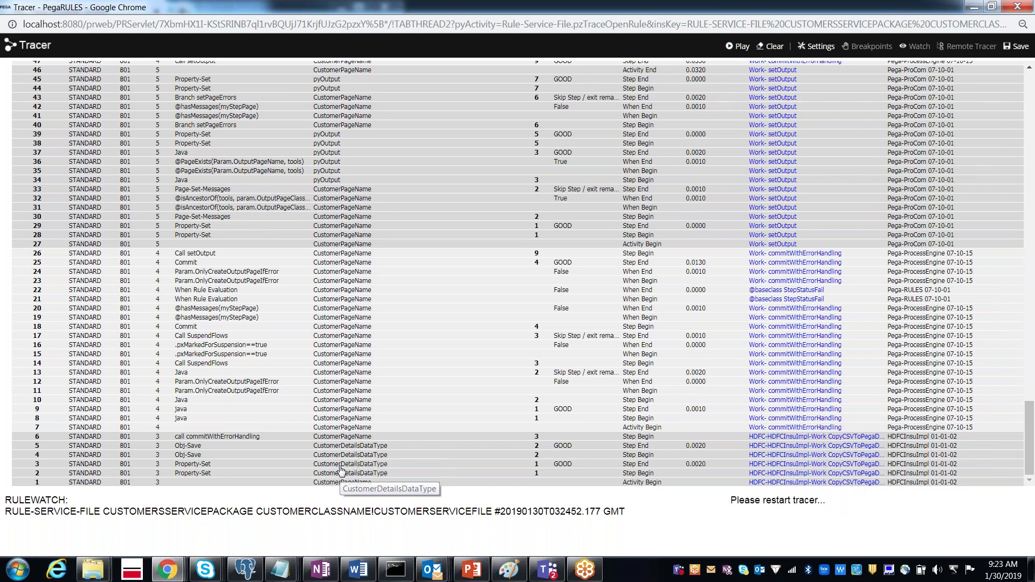
click(339, 467)
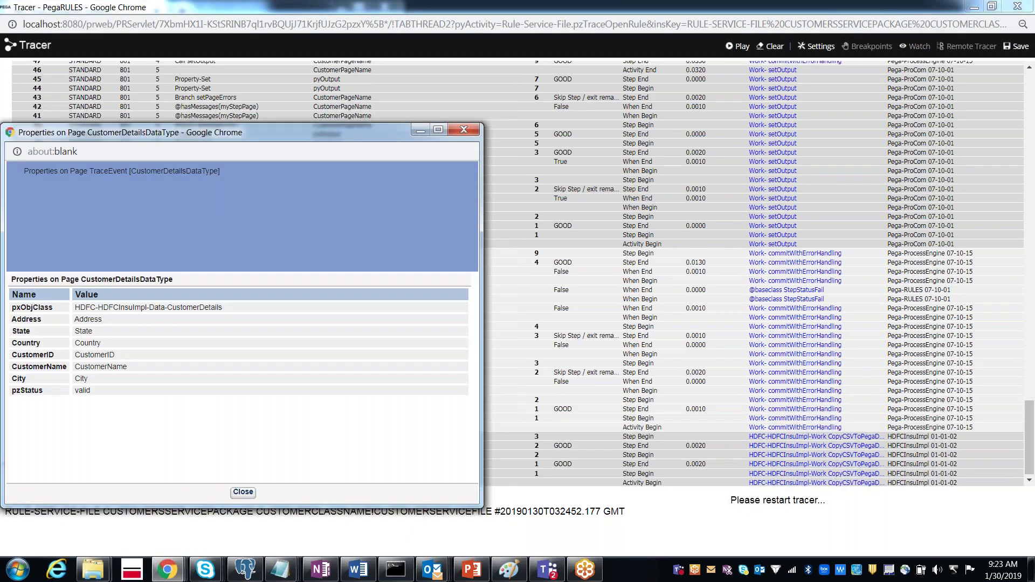
click(242, 493)
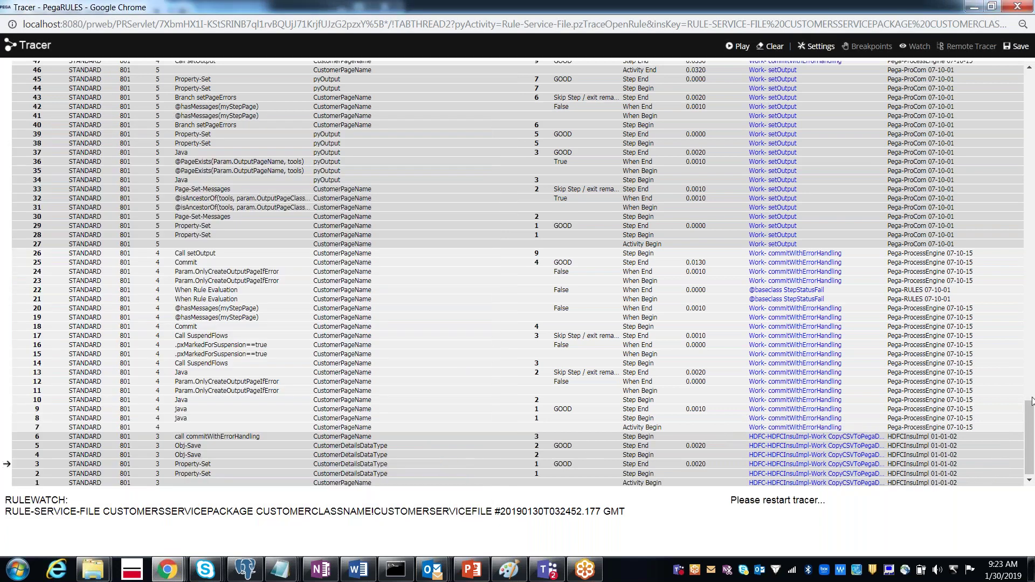
drag(1029, 411, 1029, 367)
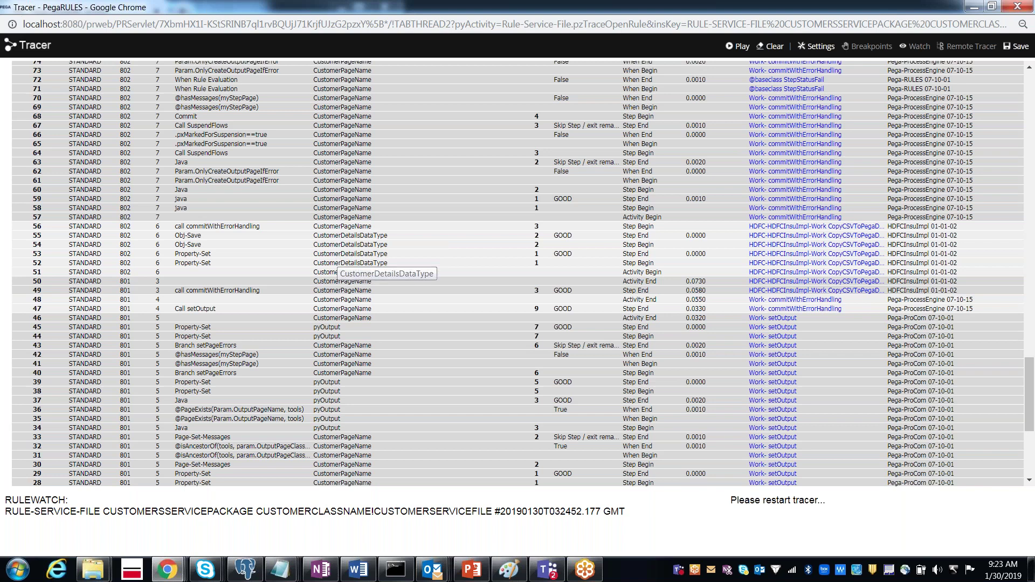
click(338, 254)
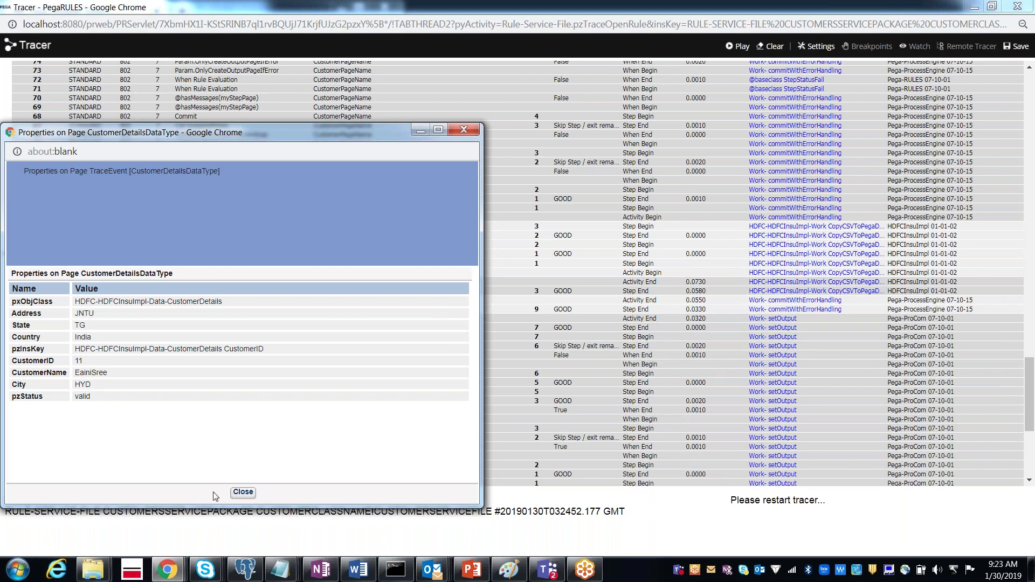
click(242, 492)
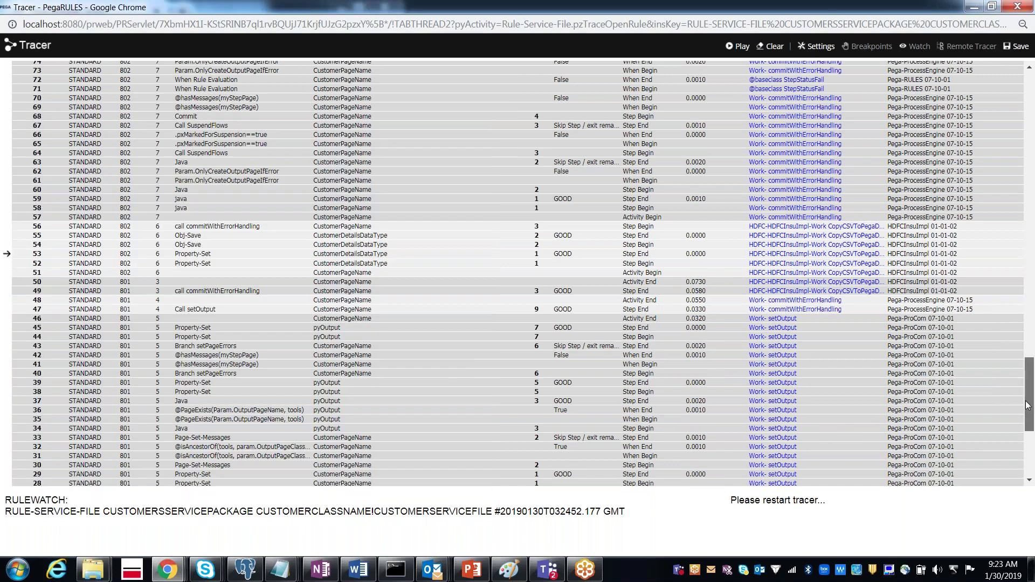
Examine the CustomerDetailsDataType page at the completed Obj-Save step on trace line 105, including its CustomerName value
drag(1028, 405, 1030, 357)
scroll(377, 215, up, 2)
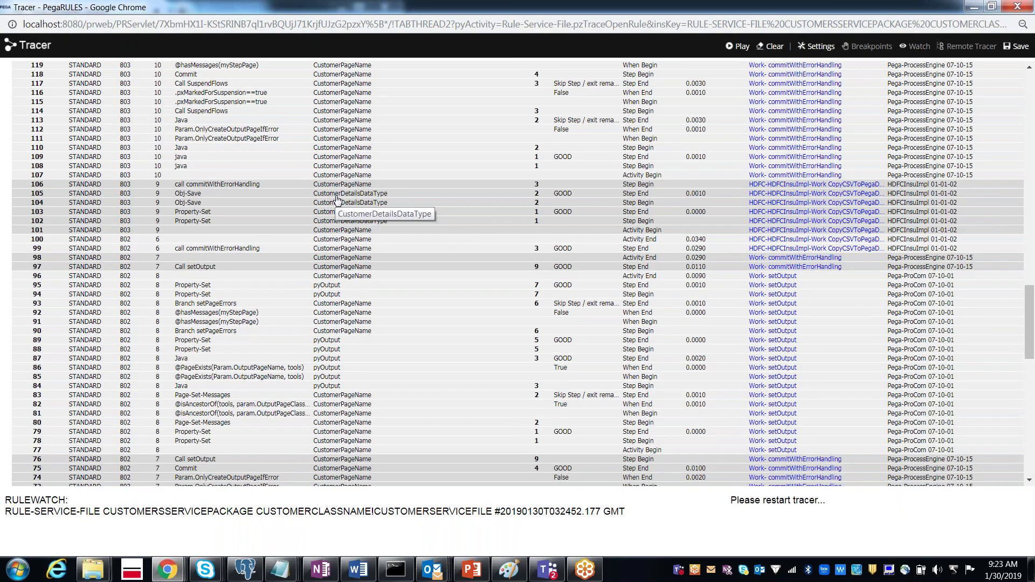
click(337, 200)
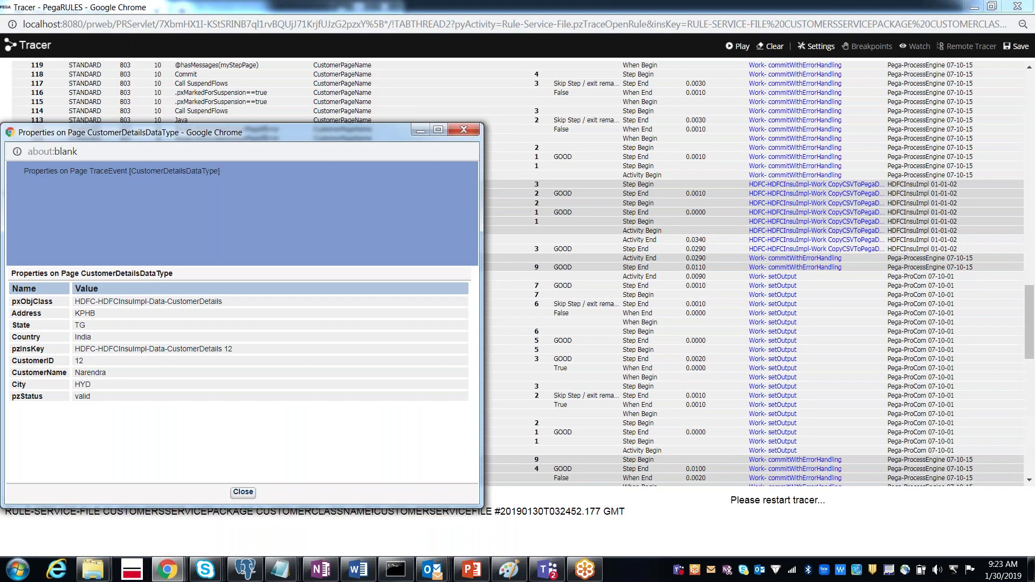
double_click(102, 373)
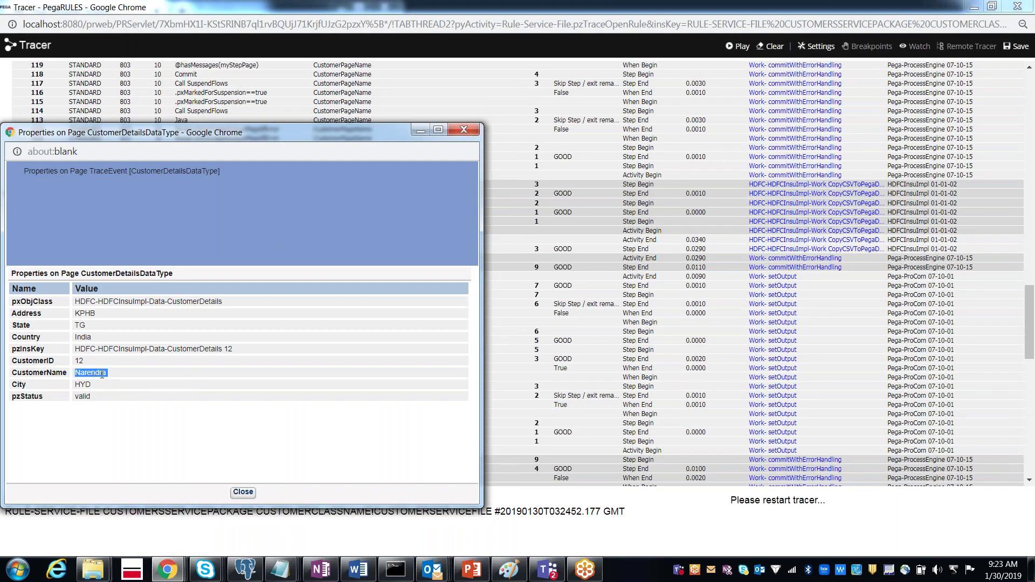
click(243, 492)
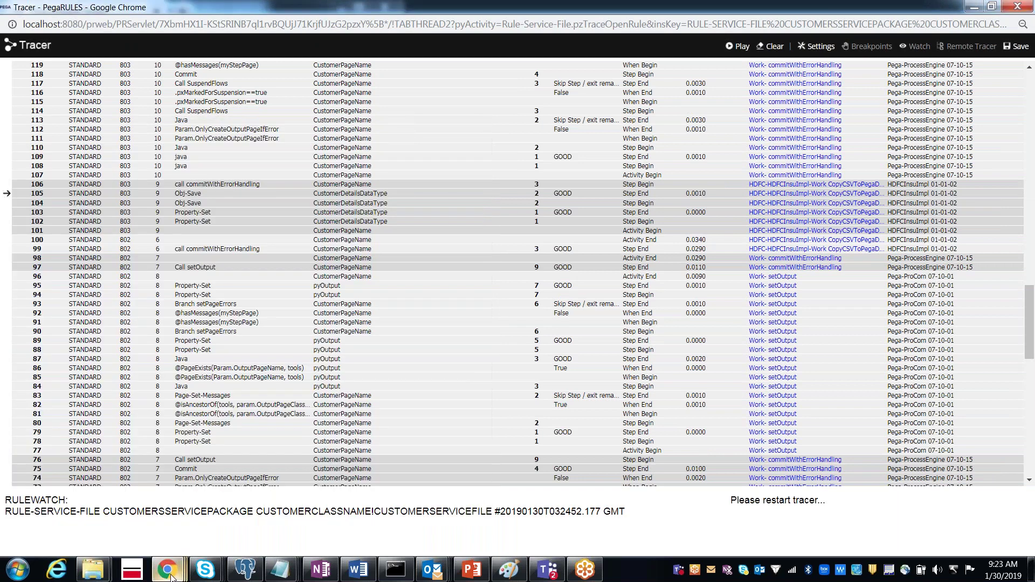
Return to Designer Studio, view the records of the CustomerDetails data type, and close that outdated data type view
mouse_move(168, 571)
click(523, 501)
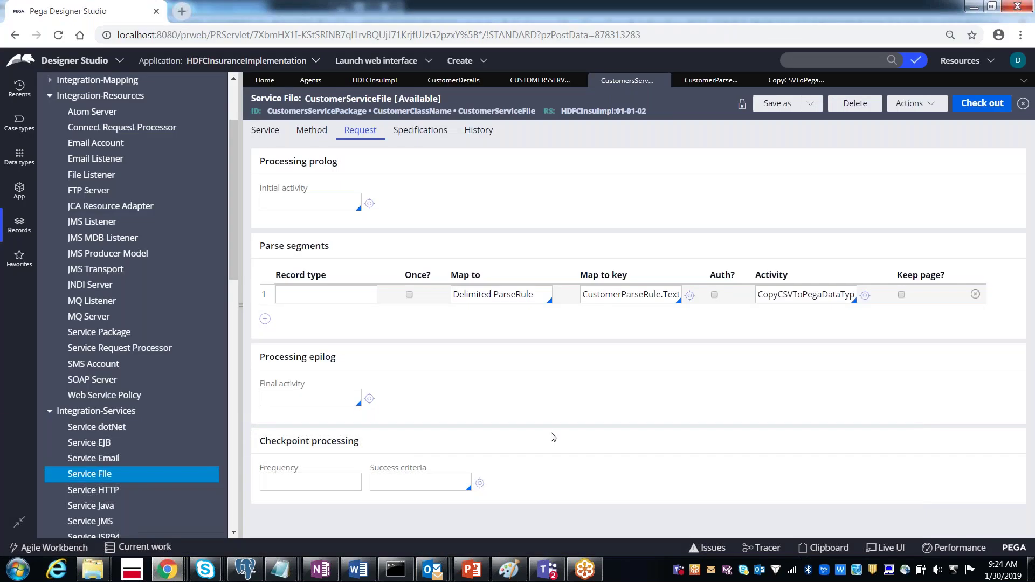
click(19, 158)
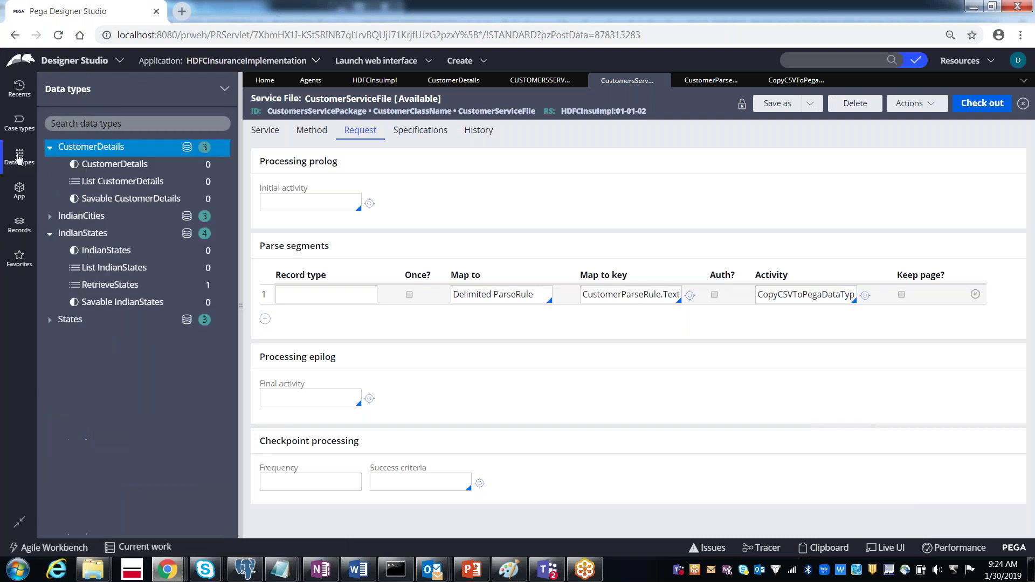
click(93, 148)
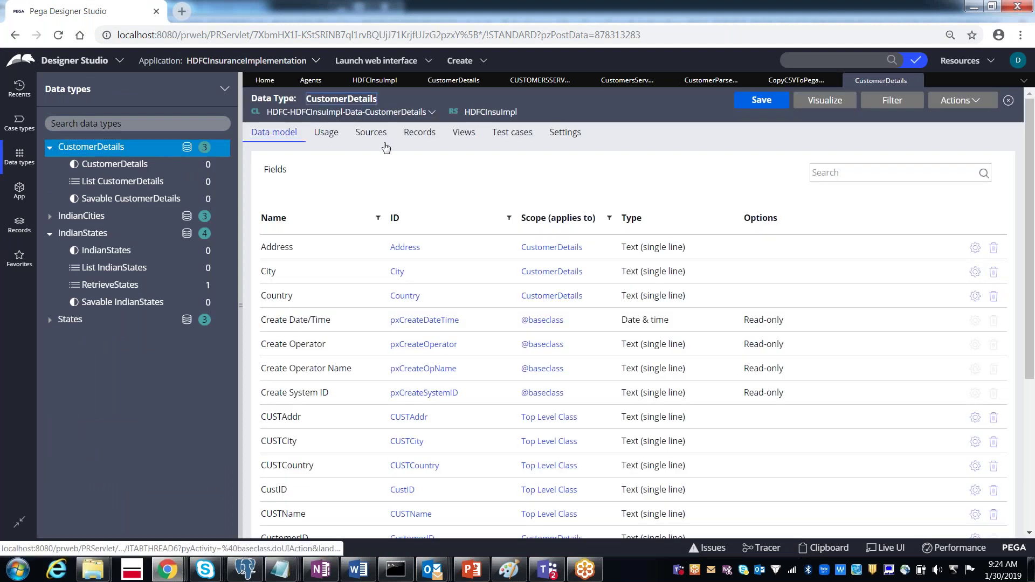
click(421, 134)
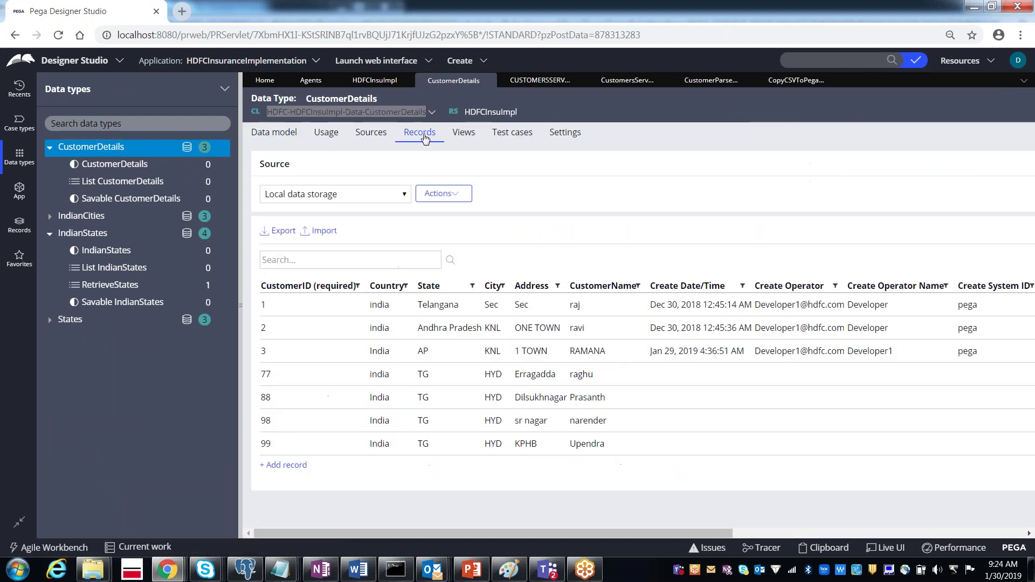
click(425, 138)
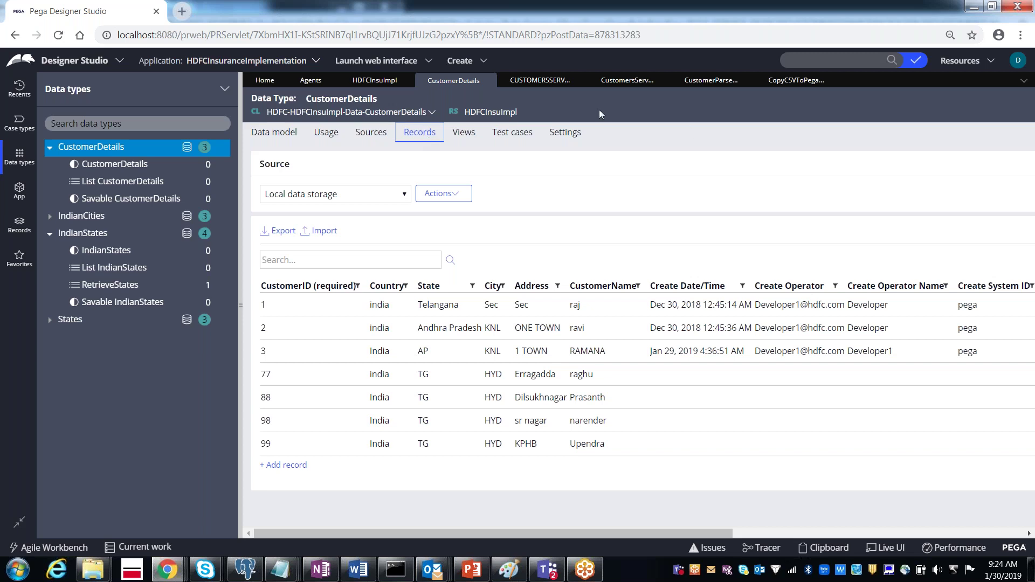
click(489, 81)
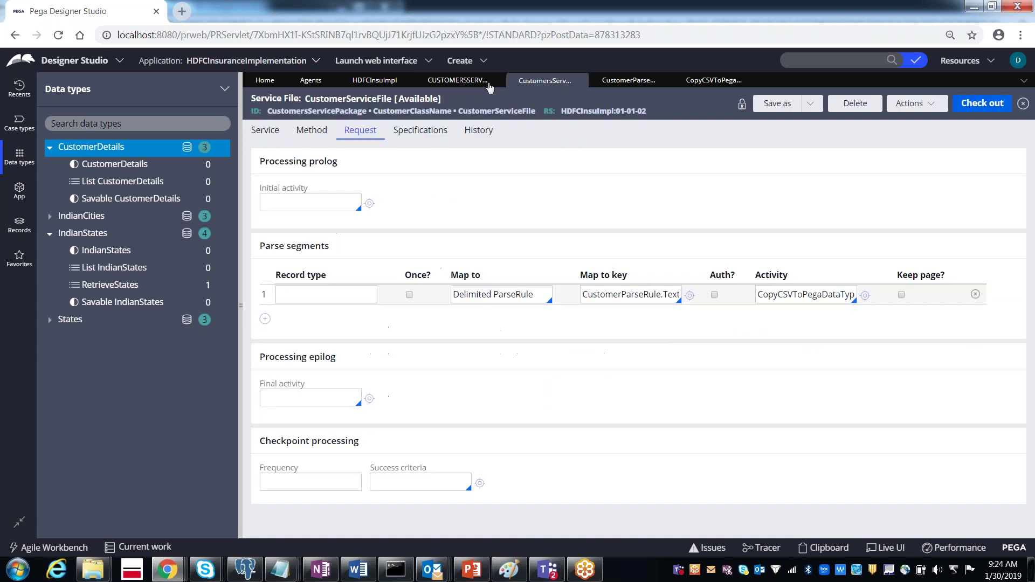
Reopen the CustomerDetails data type and check its records for the rows from the uploaded file
click(91, 149)
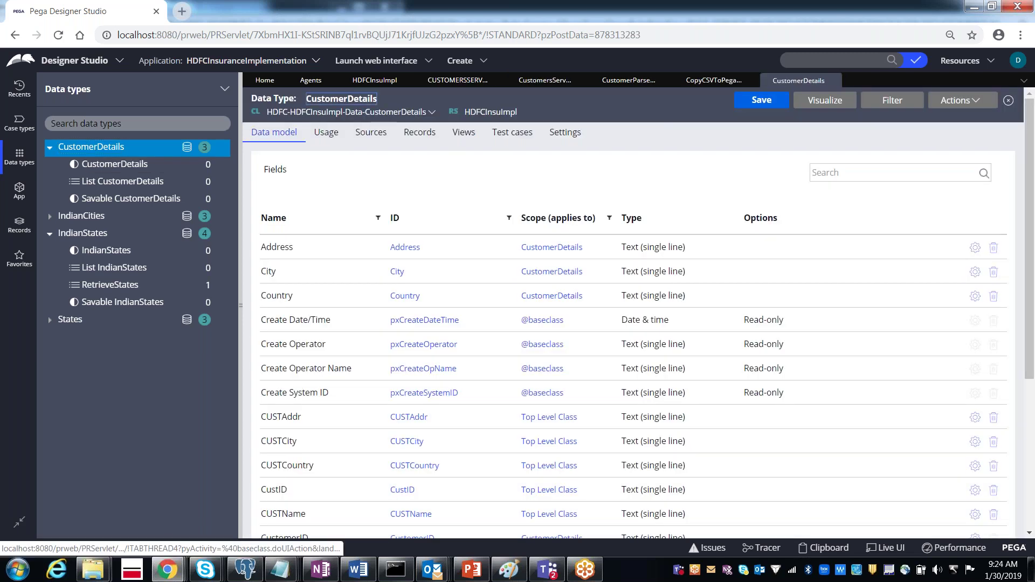
click(418, 138)
drag(1030, 150, 1028, 218)
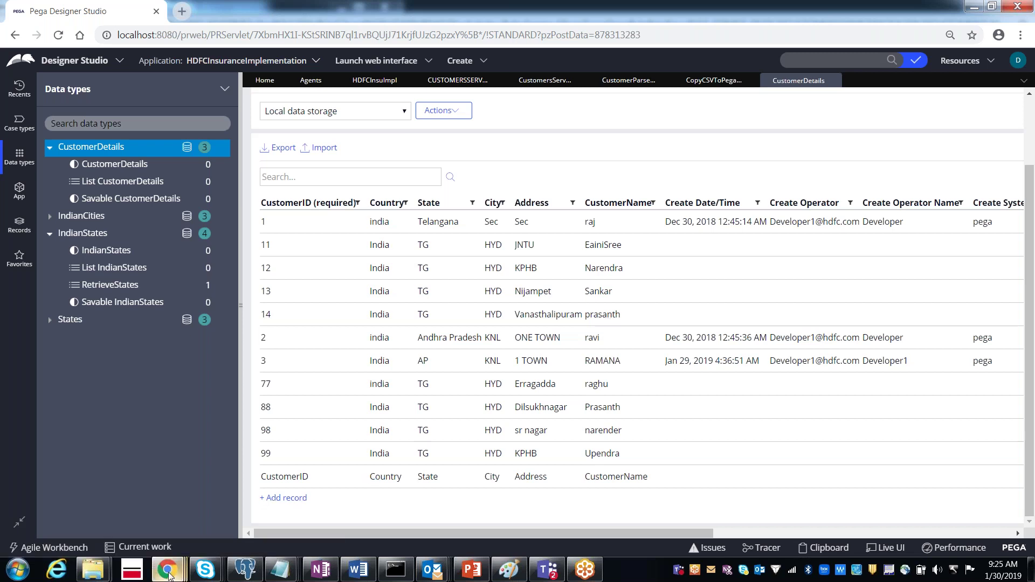
Return to the CustomerServiceFile service file rule and review its available actions
mouse_move(168, 575)
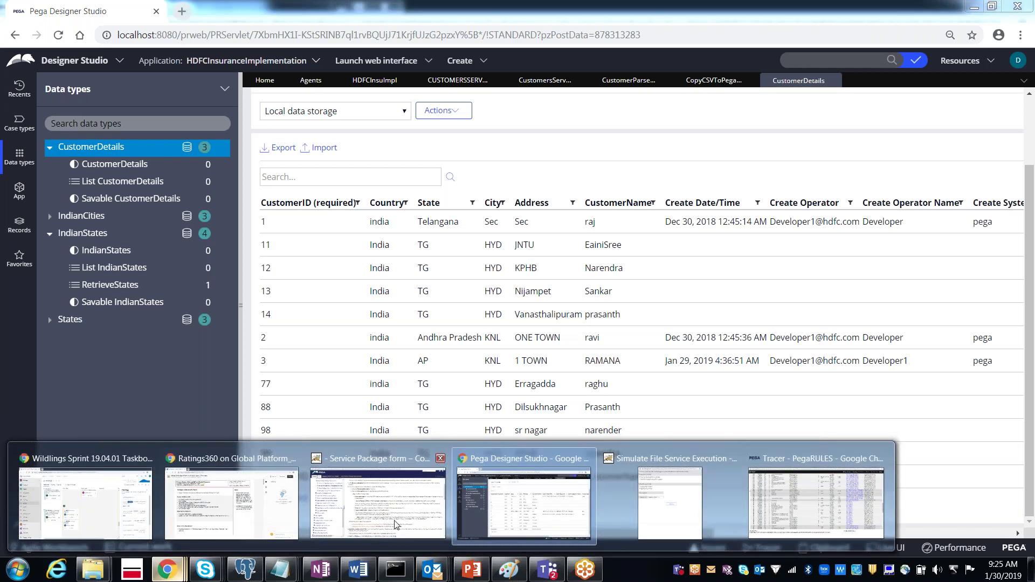
click(523, 505)
click(531, 82)
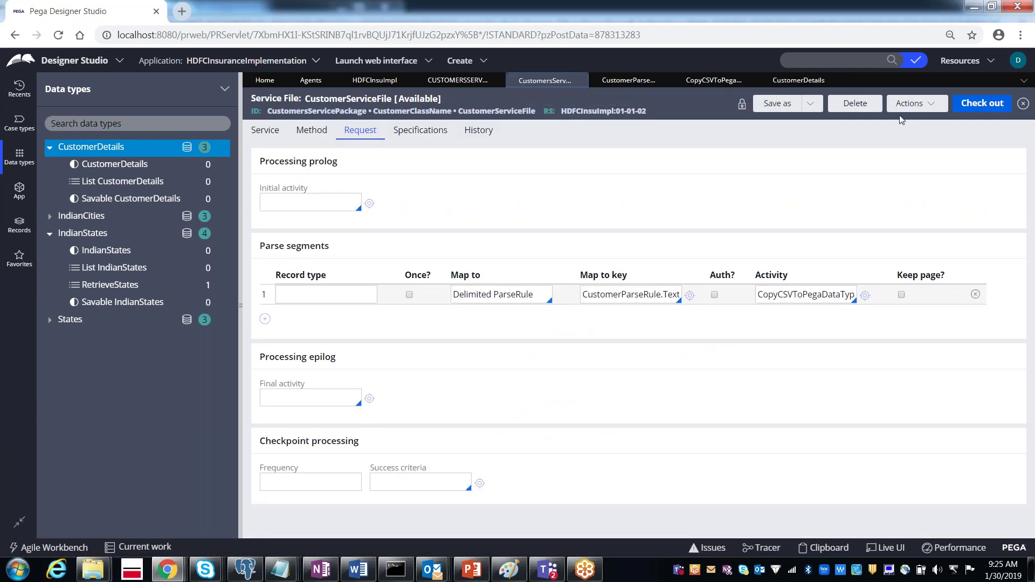
click(911, 104)
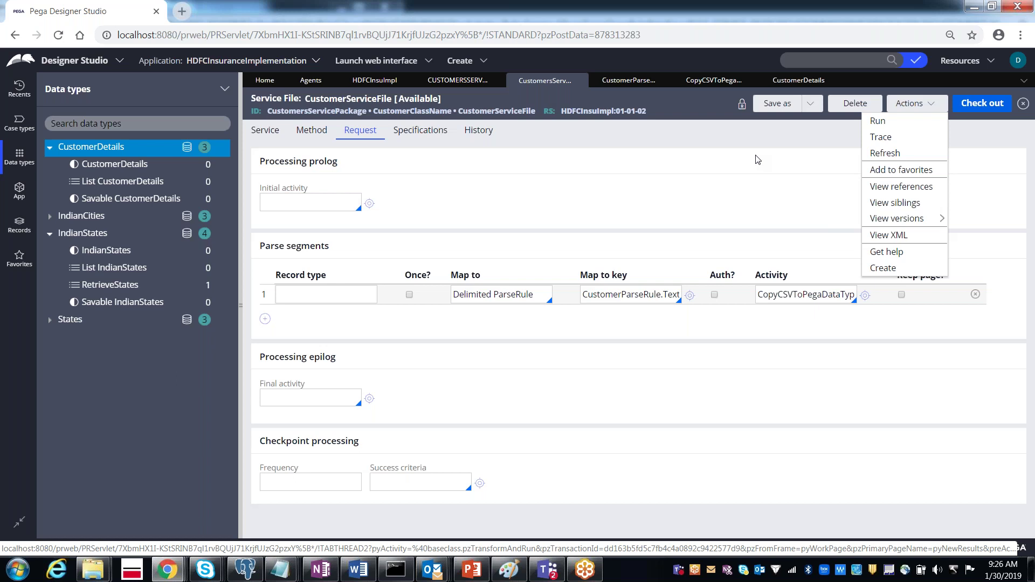
View the existing File Listener instances under Integration-Resources and begin creating a new file listener record
click(16, 226)
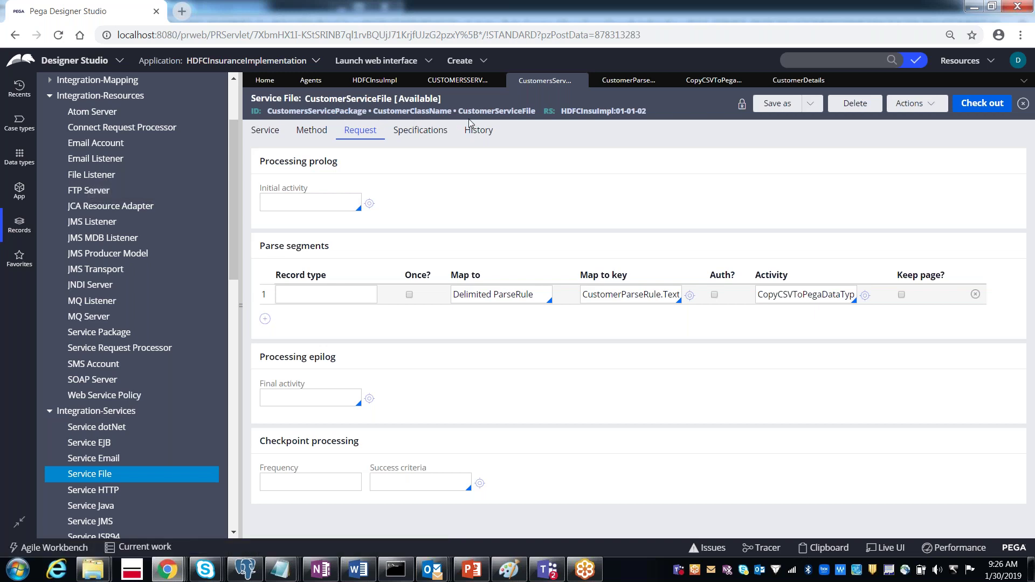
click(110, 180)
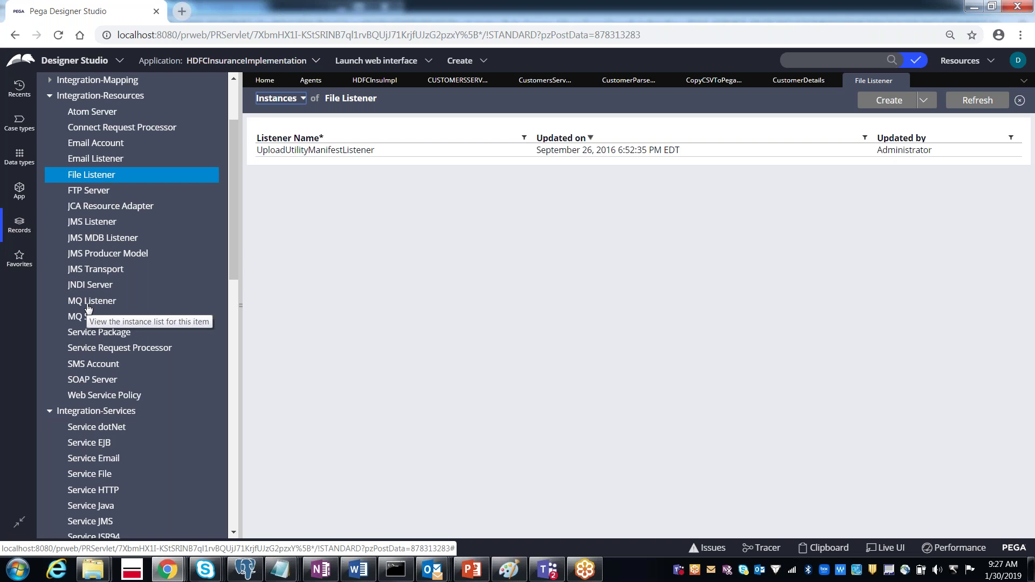
right_click(91, 180)
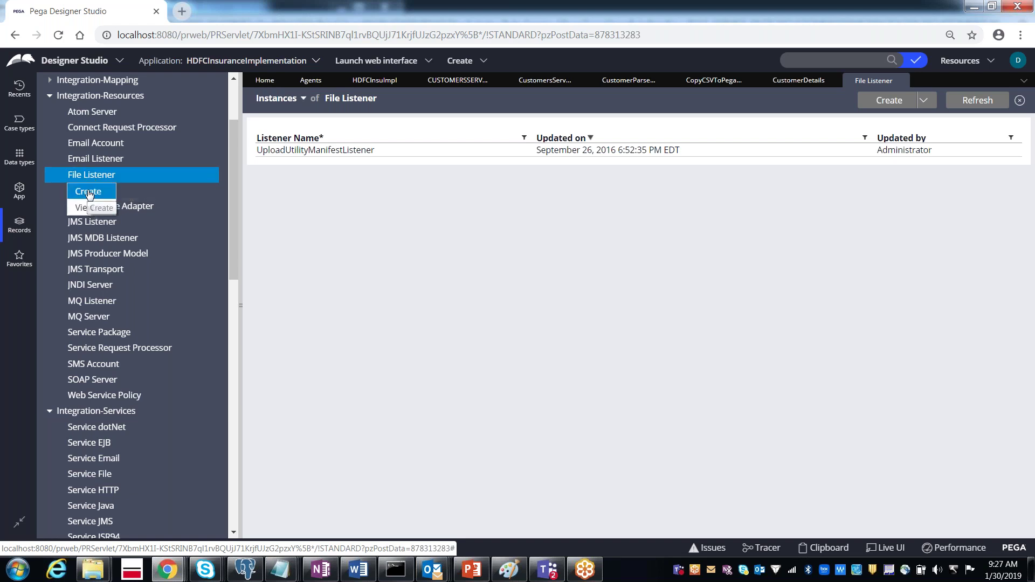
click(88, 193)
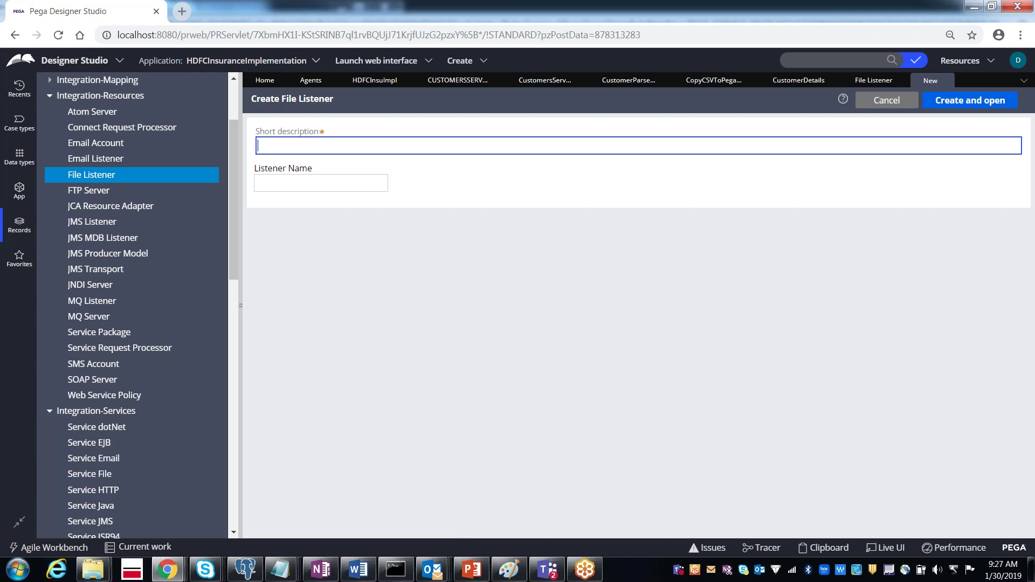
Create and open the file listener with CustomerDetailsListener as both its short description and listener name
text(CustomerDetailsListener)
key(Tab)
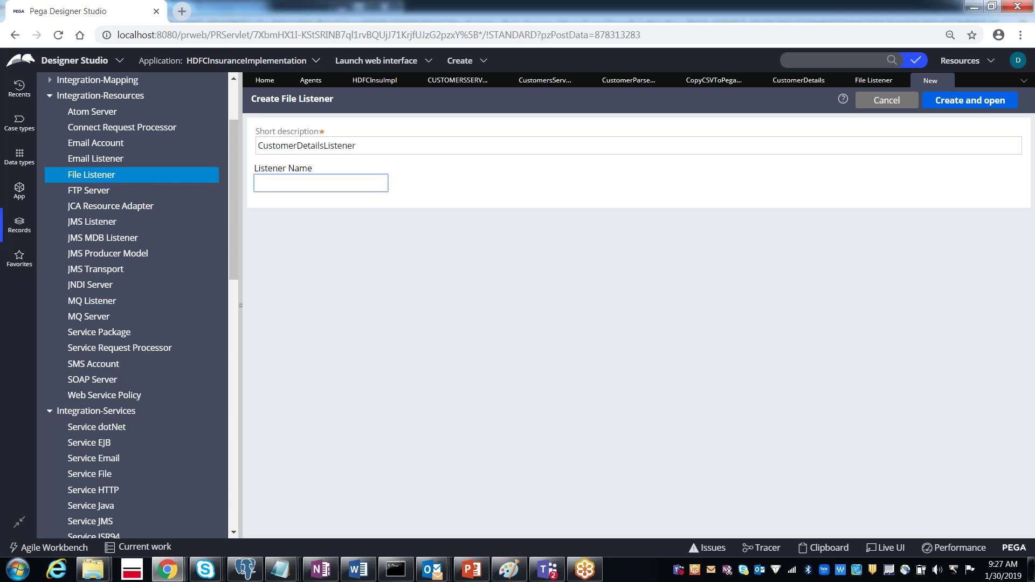
key(shift+Tab)
key(ctrl+c)
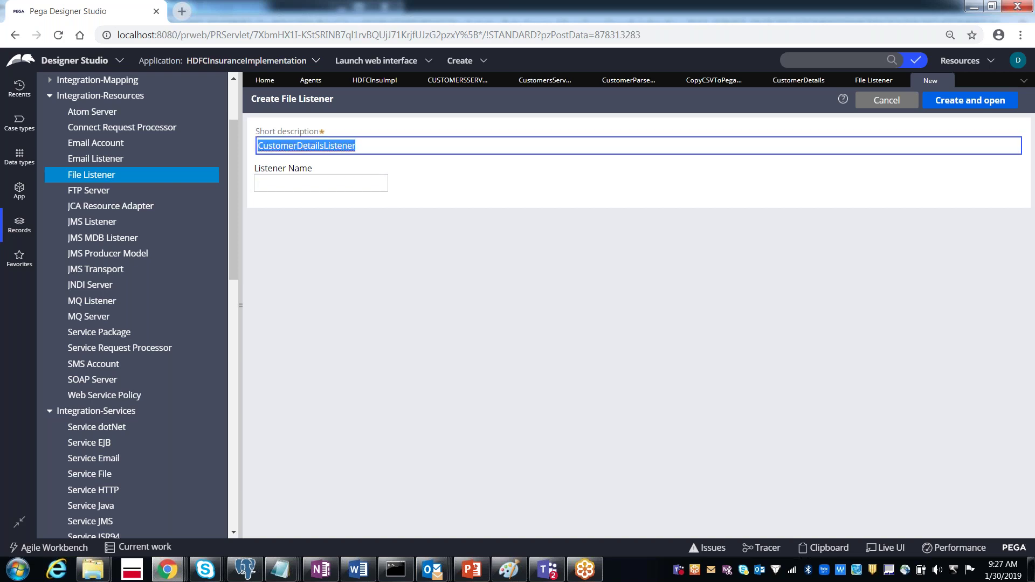
key(Tab)
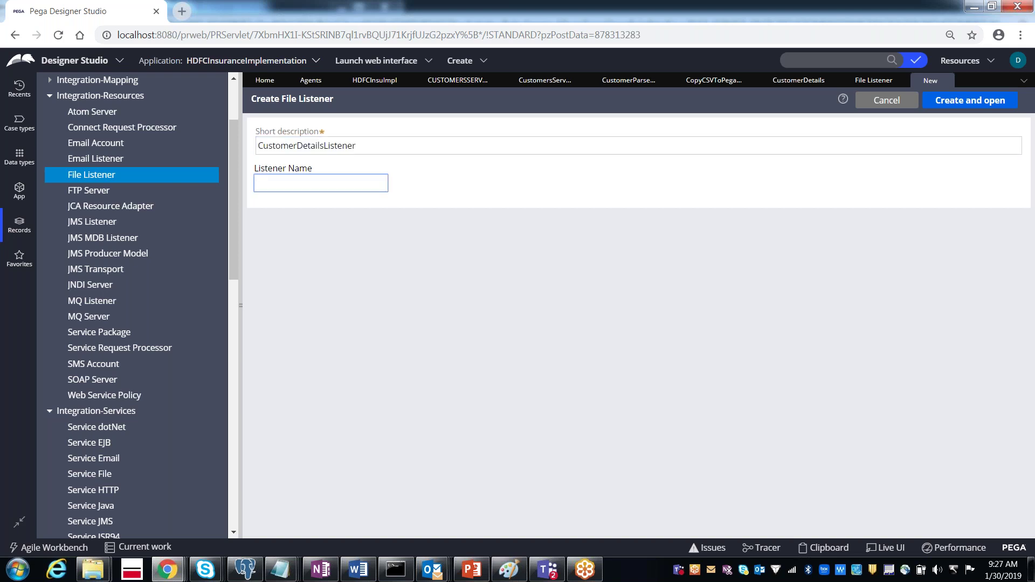
key(ctrl+v)
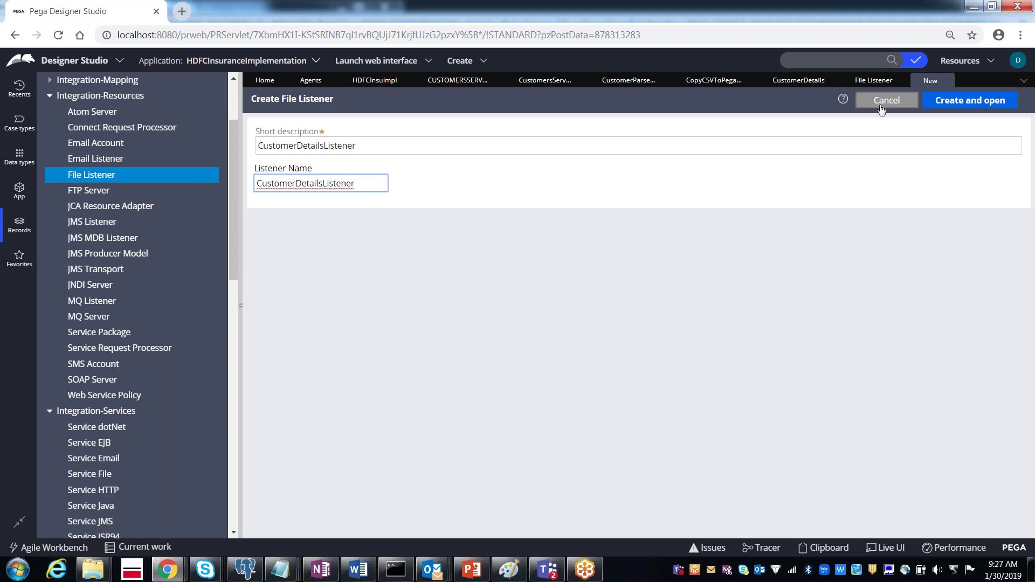
click(946, 107)
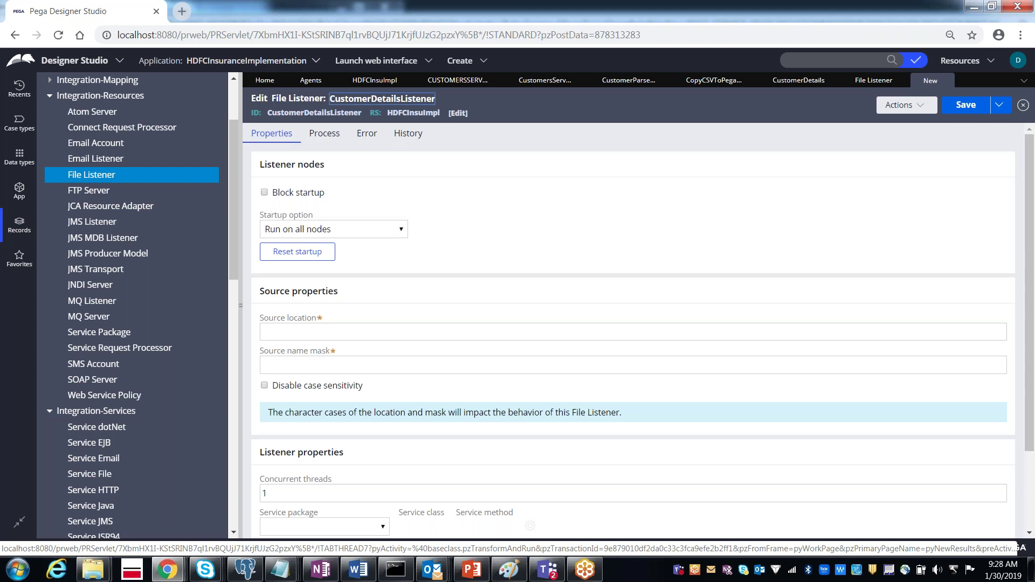
Review the new listener's source properties and its processing settings, and revisit the CustomerParseRule parse delimited rule
click(501, 327)
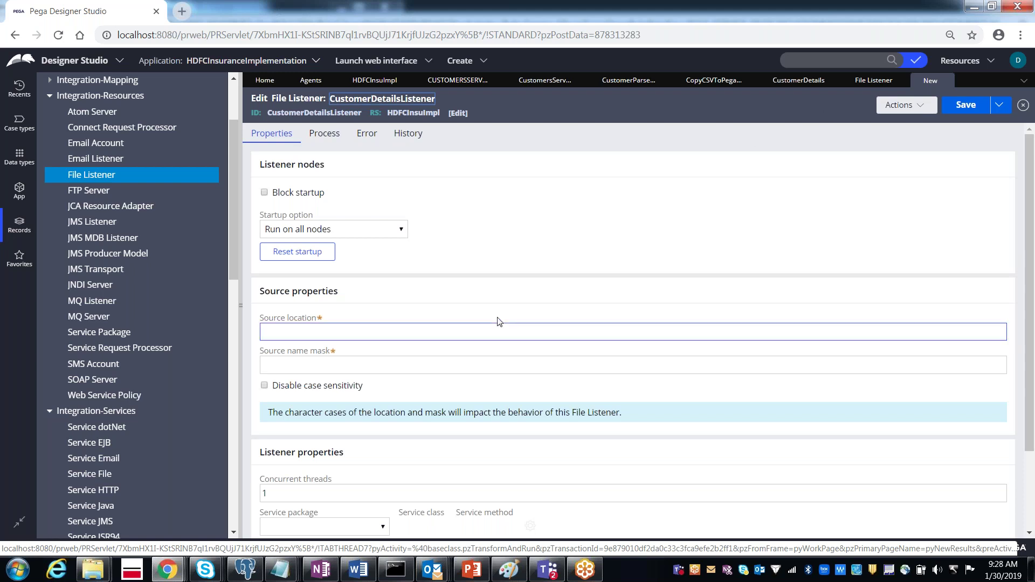
click(303, 340)
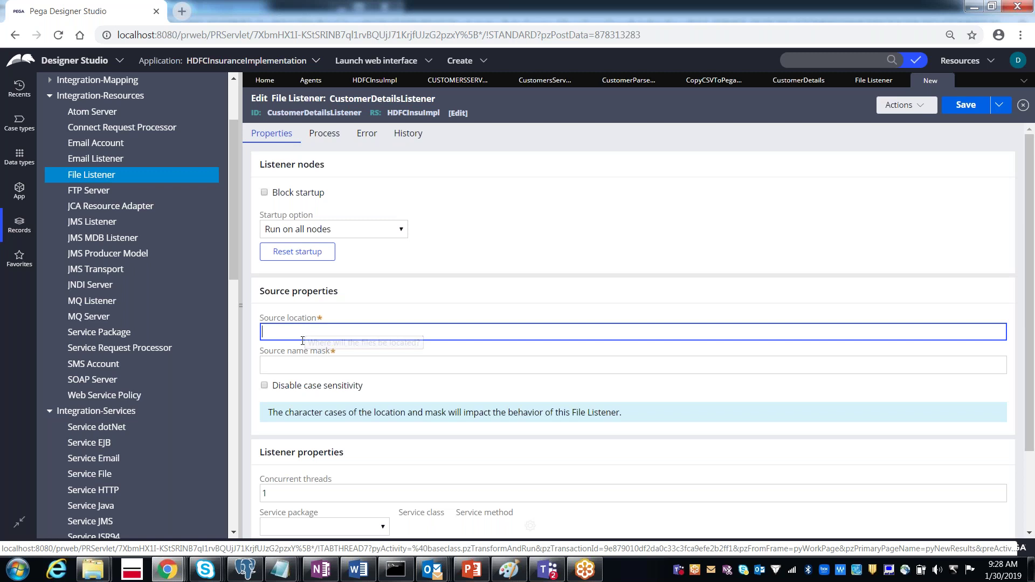
click(293, 367)
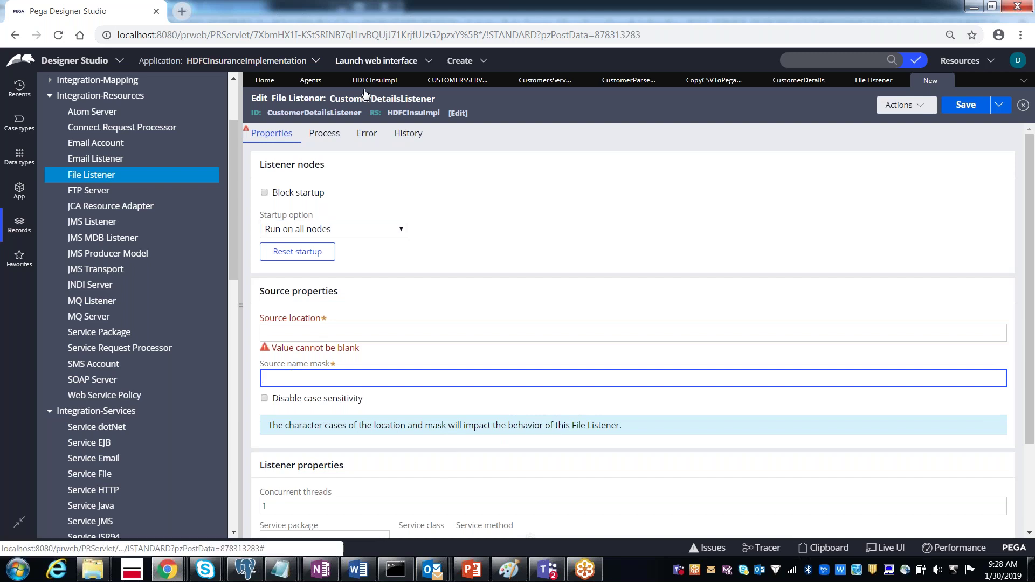
click(323, 140)
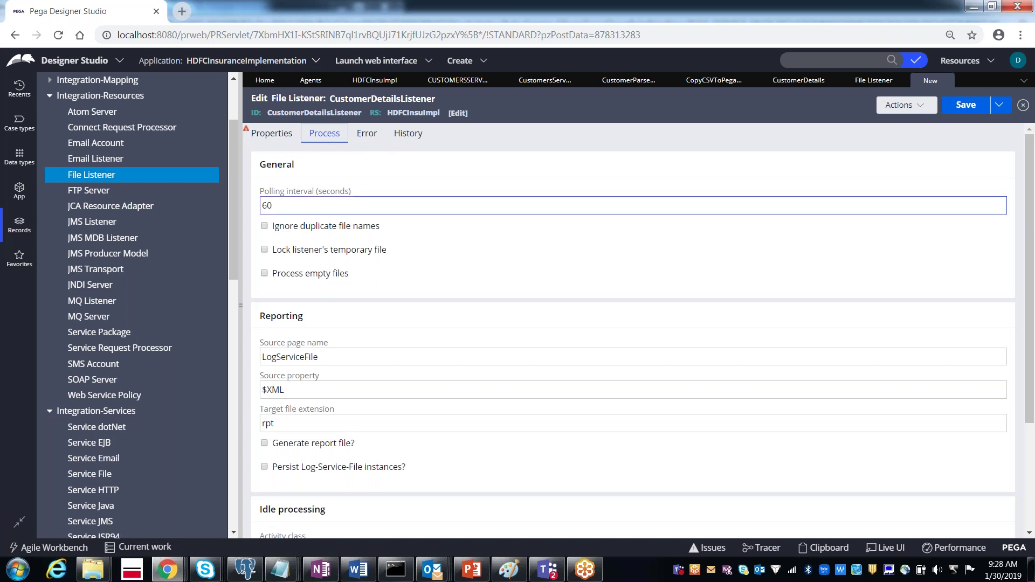
mouse_move(1030, 262)
mouse_down()
mouse_move(1030, 357)
mouse_move(1030, 263)
mouse_up()
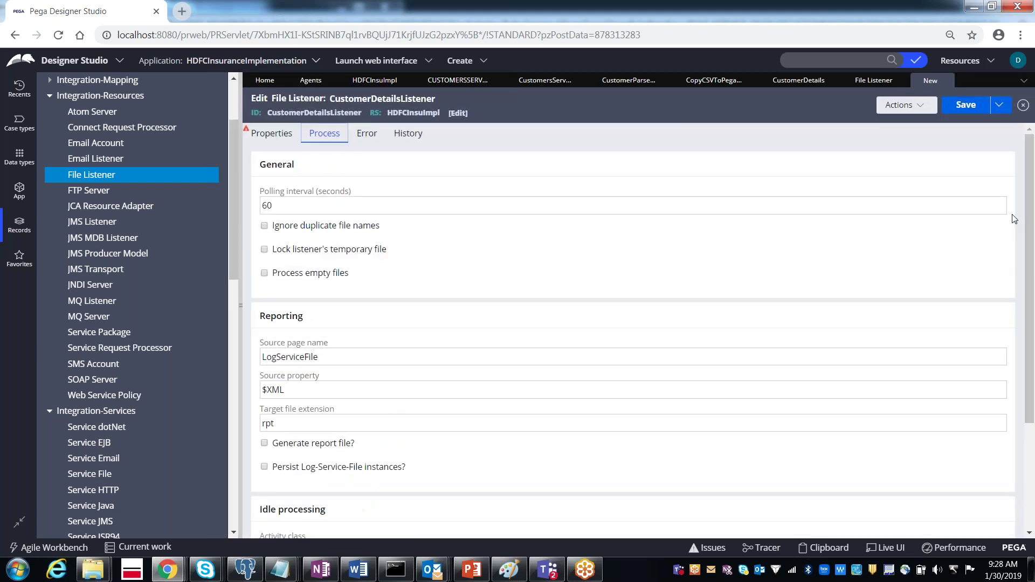
click(272, 135)
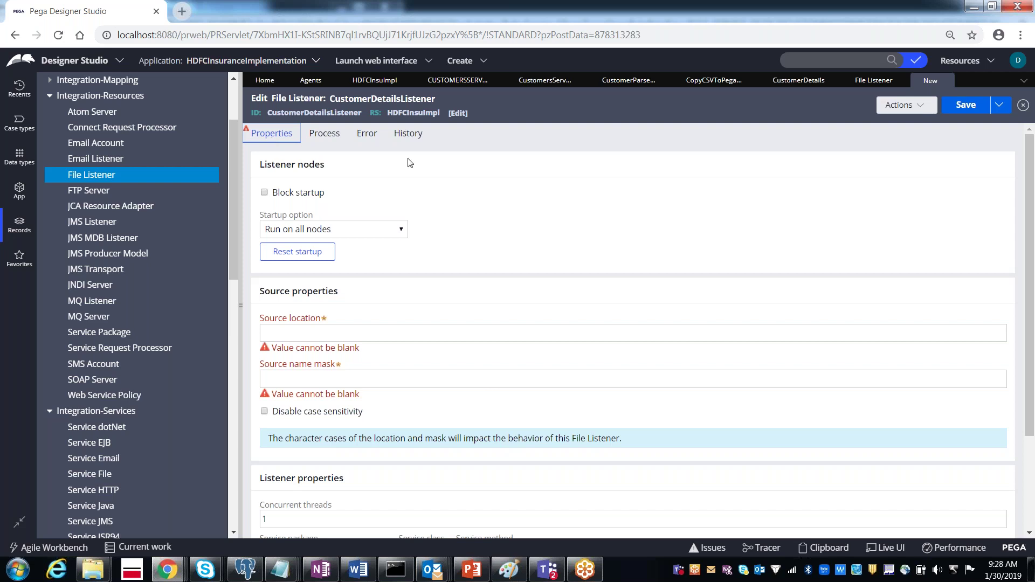
click(636, 84)
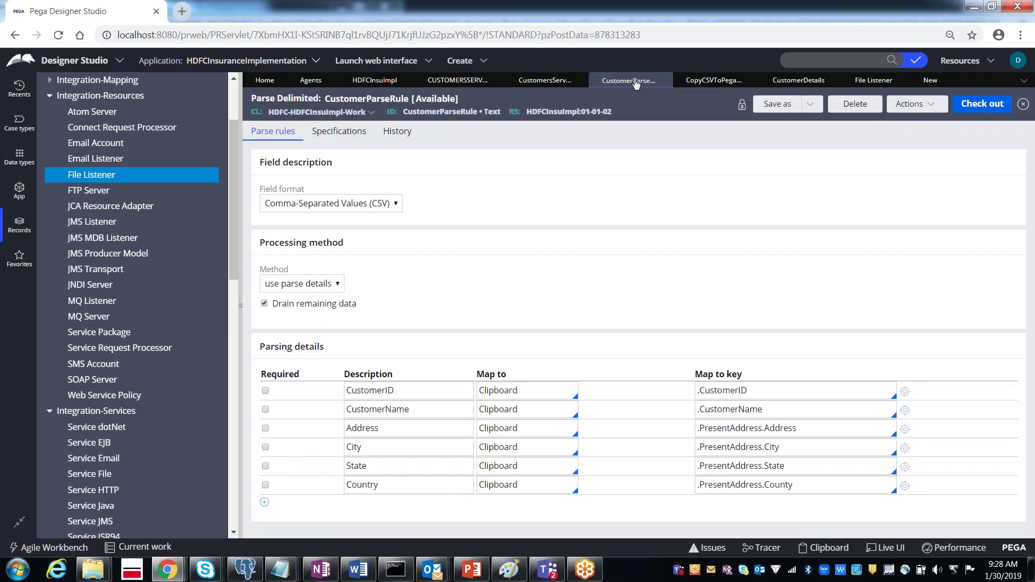